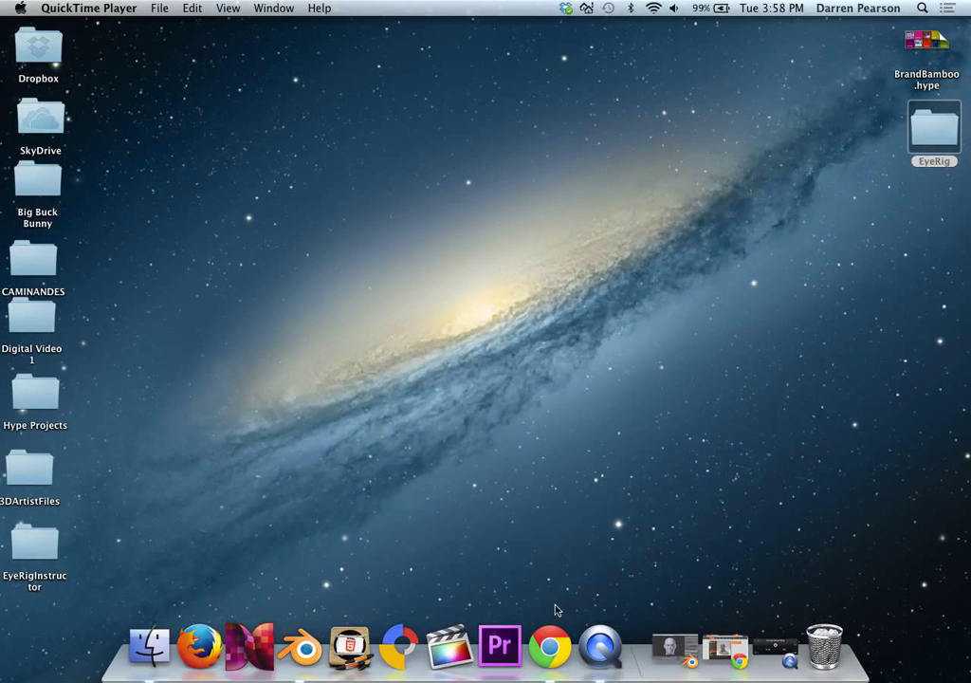
Step: Restore the HeadWithEyes Blender scene from the Dock, then bring up Chrome's Male Head Blend Swap page
left_click(675, 648)
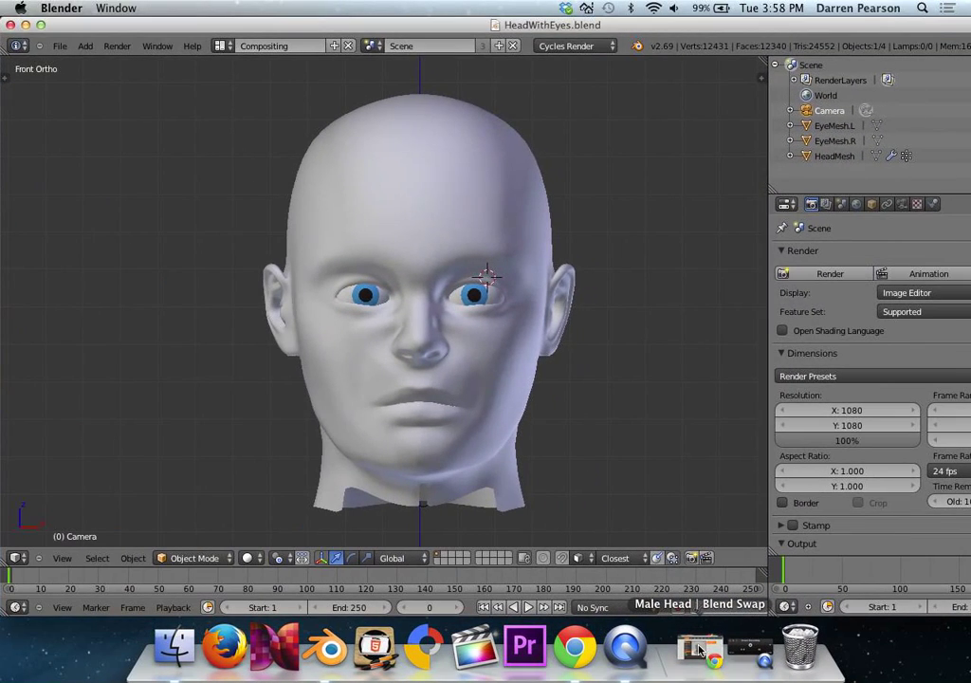
left_click(700, 650)
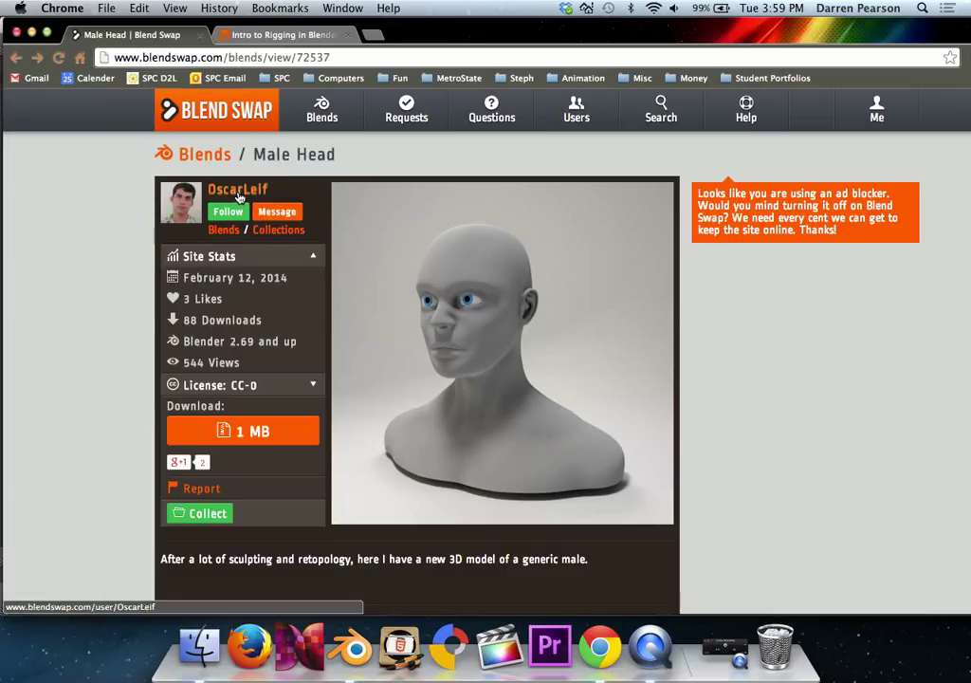
Step: Check the Male Head model's CC-0 licence, then browse the author's profile and blog before closing the blog
left_click(298, 387)
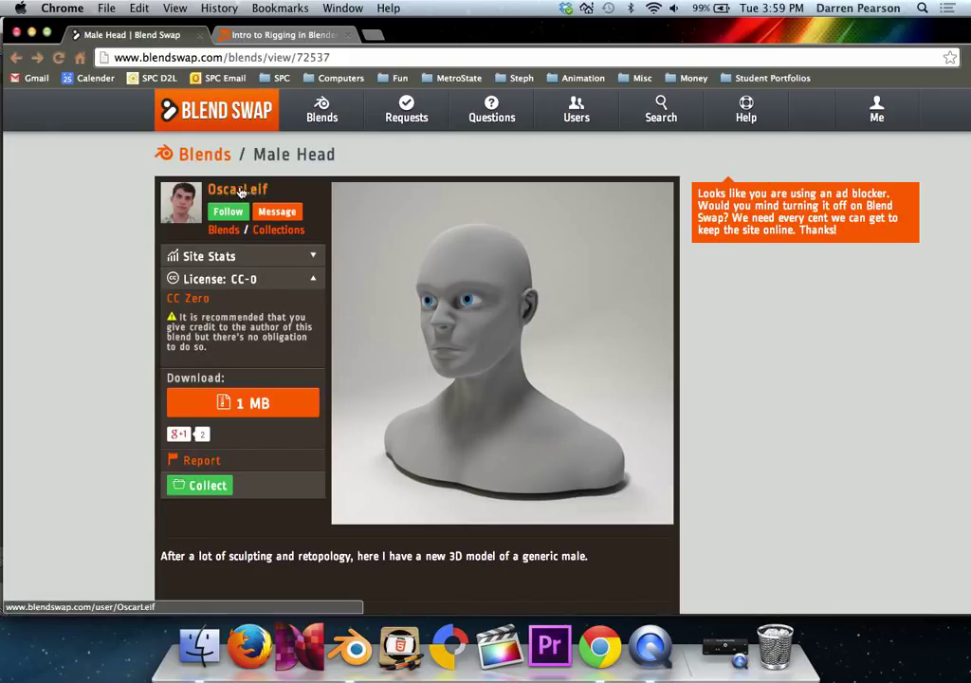
left_click(241, 192)
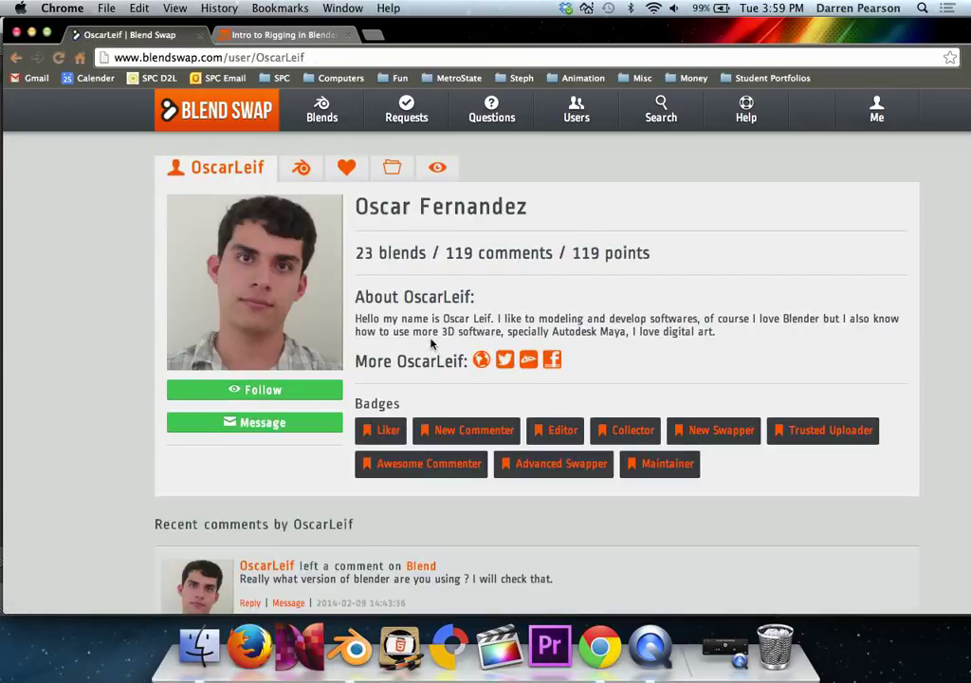
left_click(482, 360)
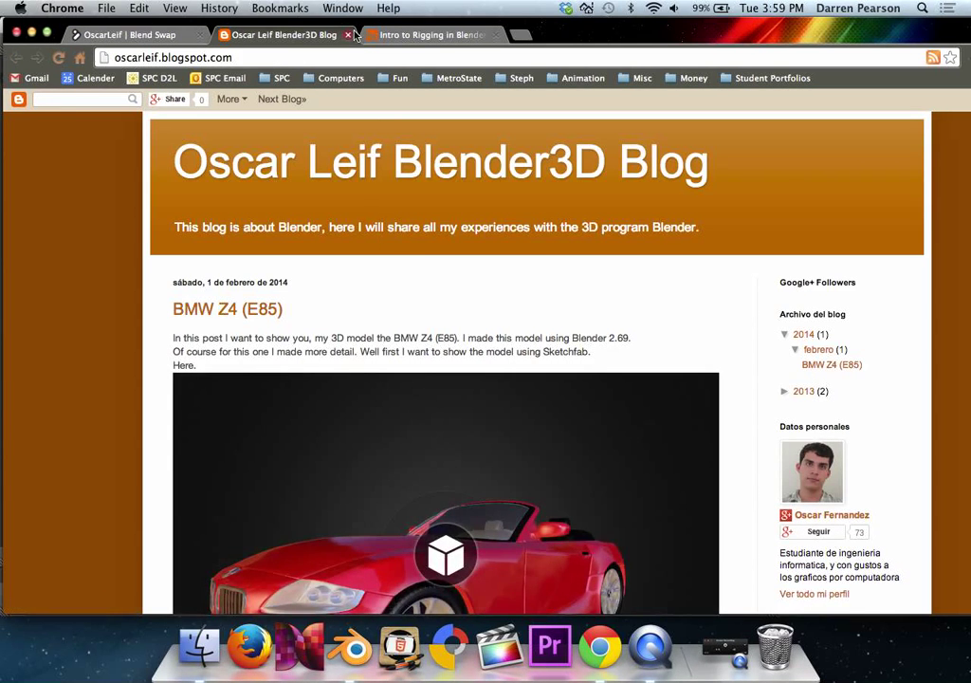
scroll(428, 234, "down", 2)
scroll(428, 233, "down", 4)
scroll(422, 227, "up", 7)
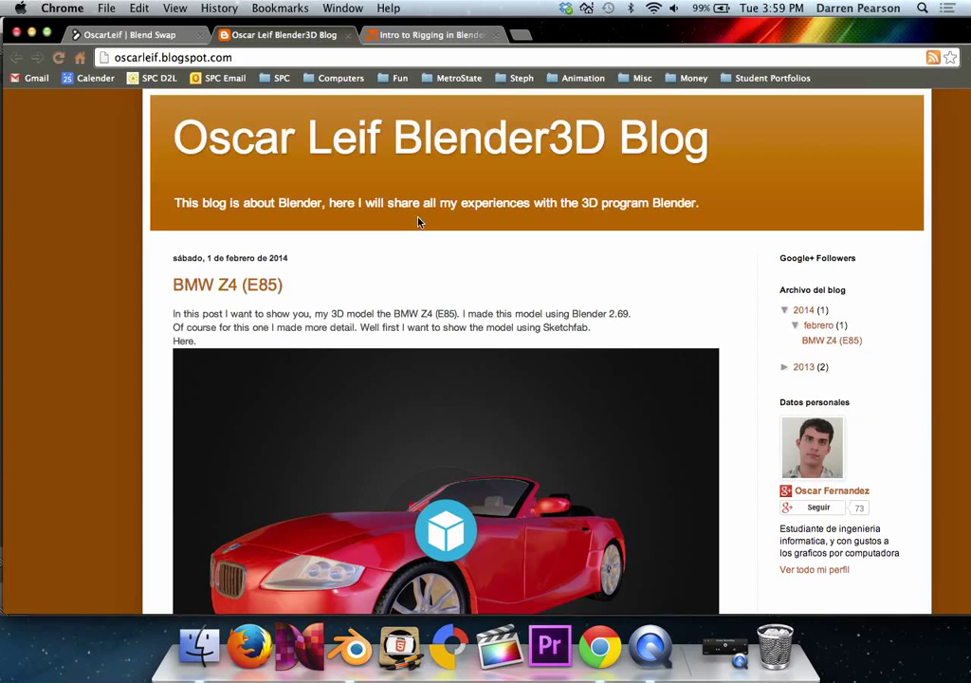
left_click(348, 35)
Step: Close the author profile tab and open the Chrome application menu
left_click(177, 35)
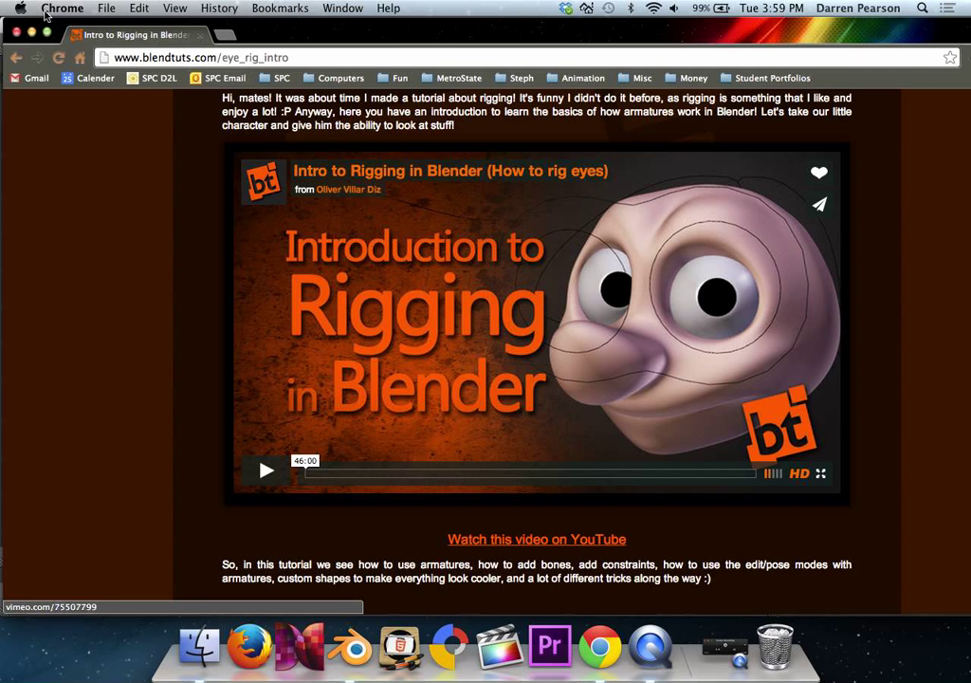
left_click(63, 8)
Step: Quit Chrome, then save the Blender scene as HeadWithEyes-Part1.blend in the EyeRig folder
left_click(138, 225)
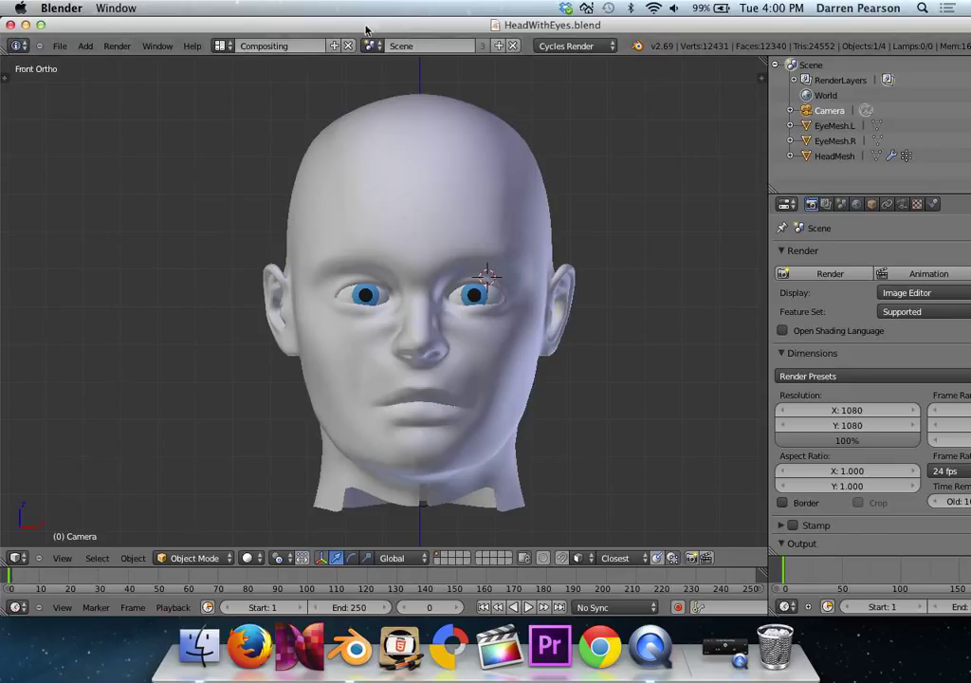
left_click(59, 46)
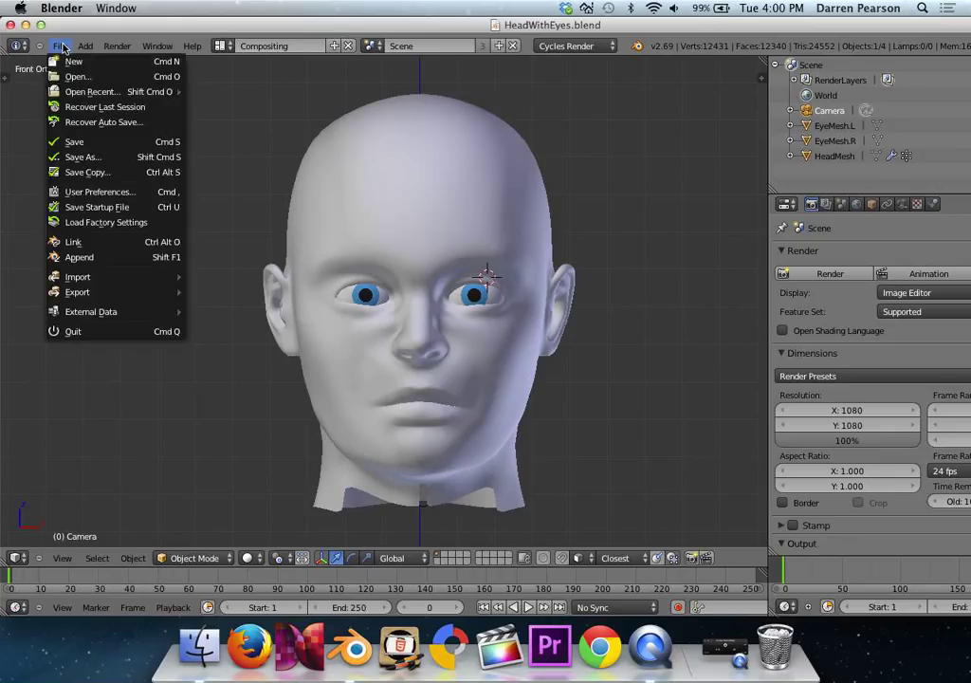
left_click(94, 157)
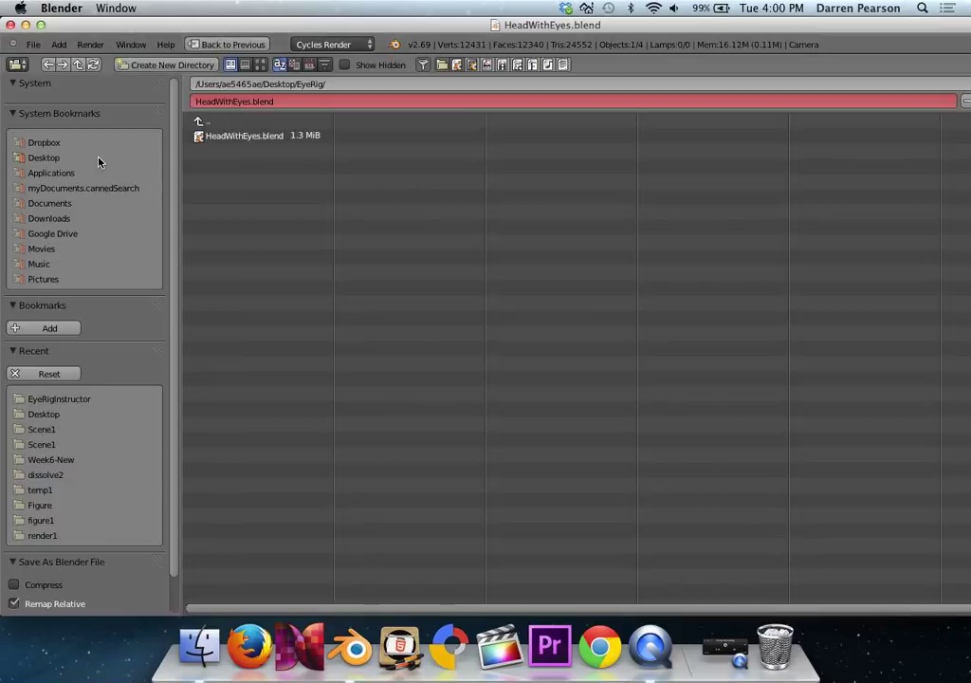
left_click(266, 100)
type("-Part1")
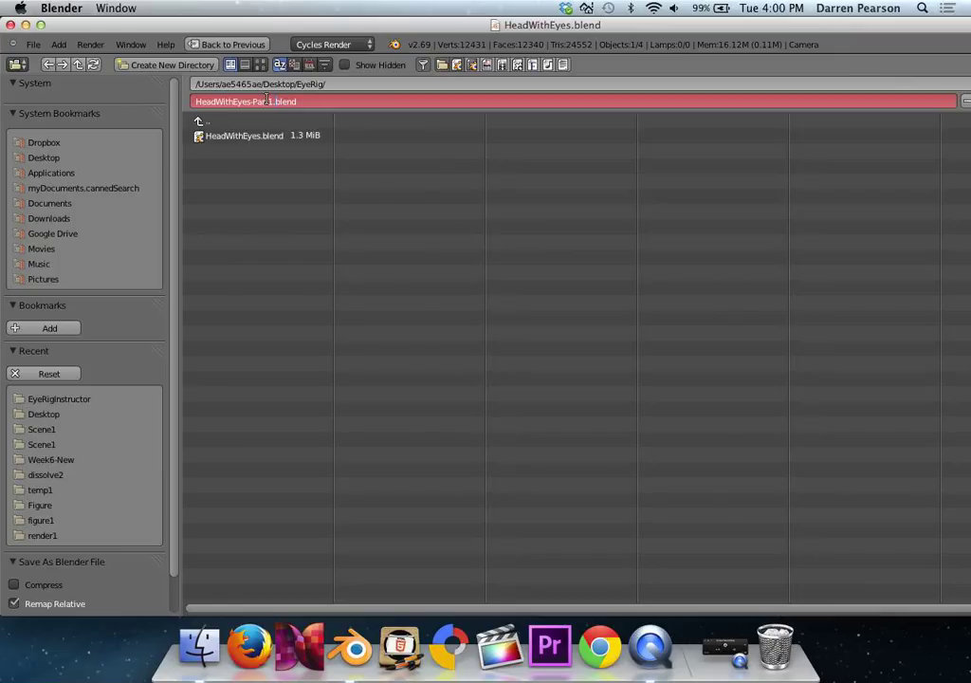
key("Return")
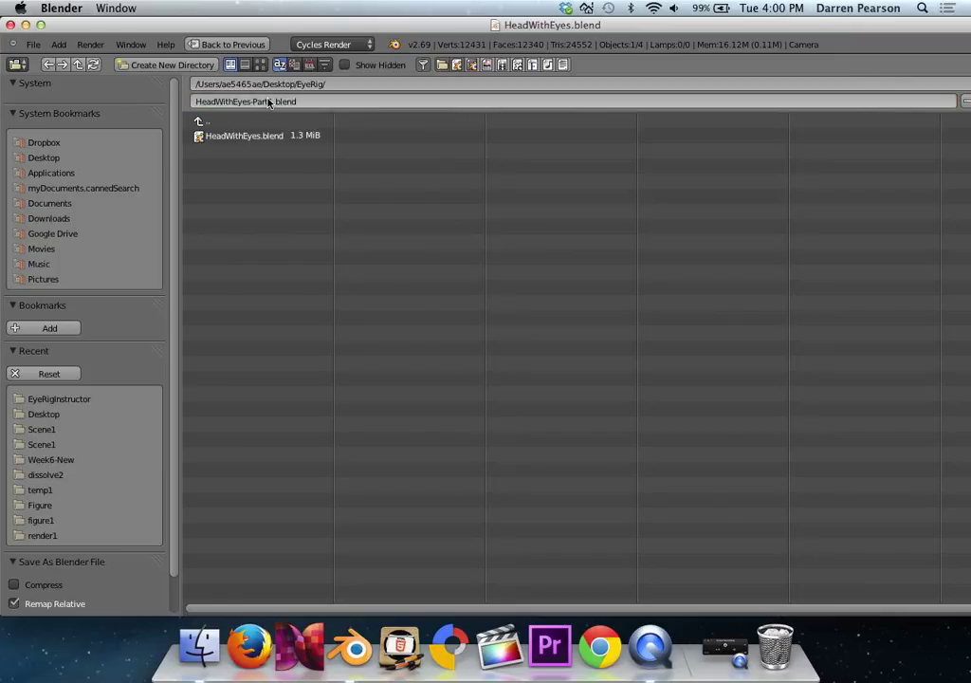
left_click_drag(802, 22, 685, 24)
left_click(936, 83)
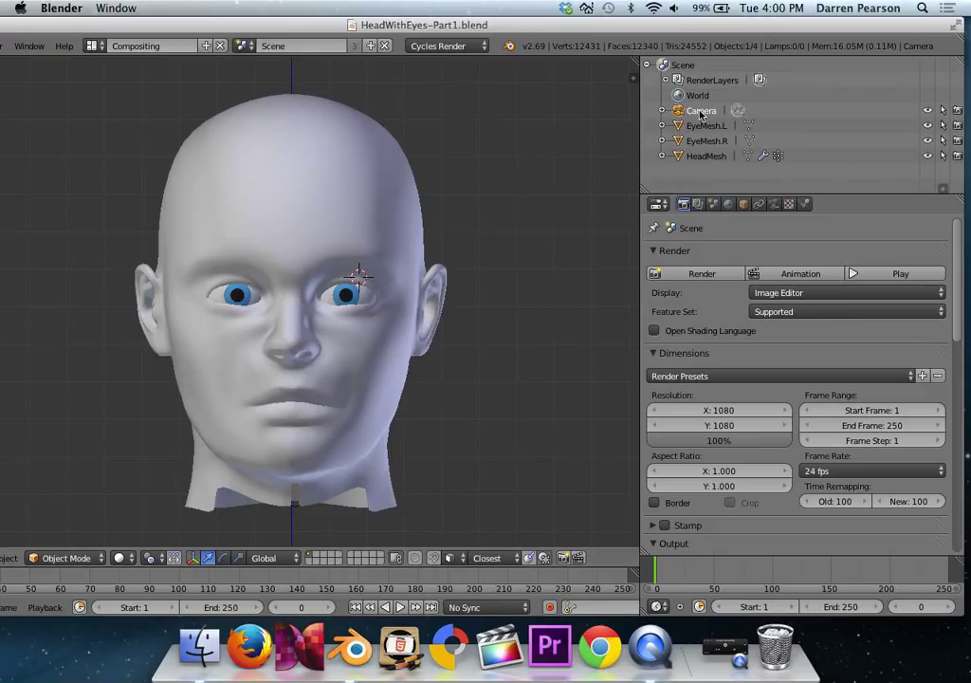
scroll(484, 250, "down", 8)
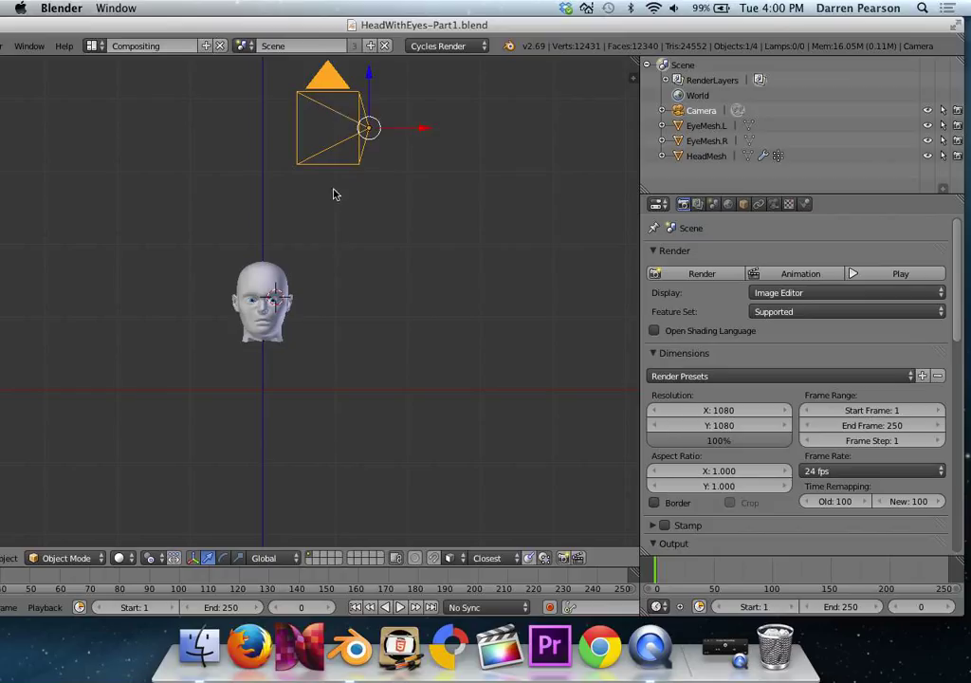
scroll(333, 193, "up", 8)
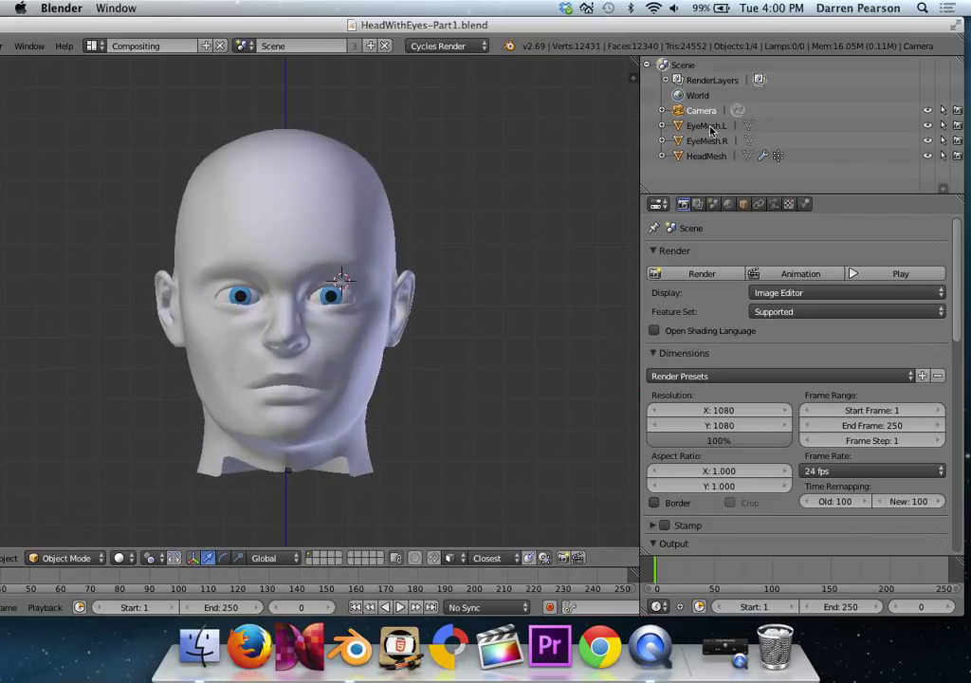
left_click(711, 130)
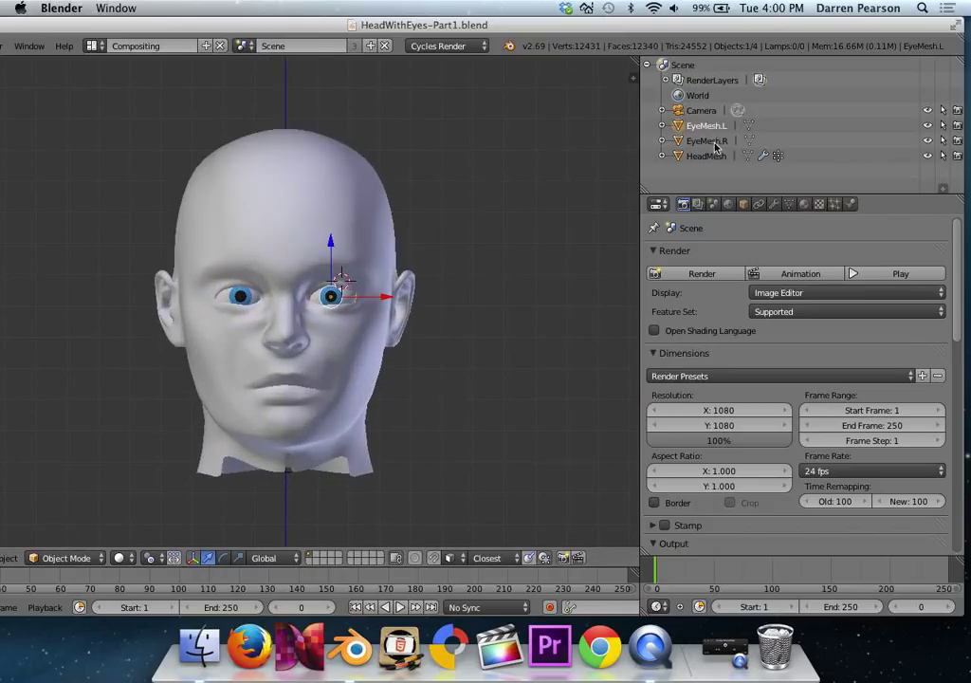
left_click(712, 142)
left_click(714, 157)
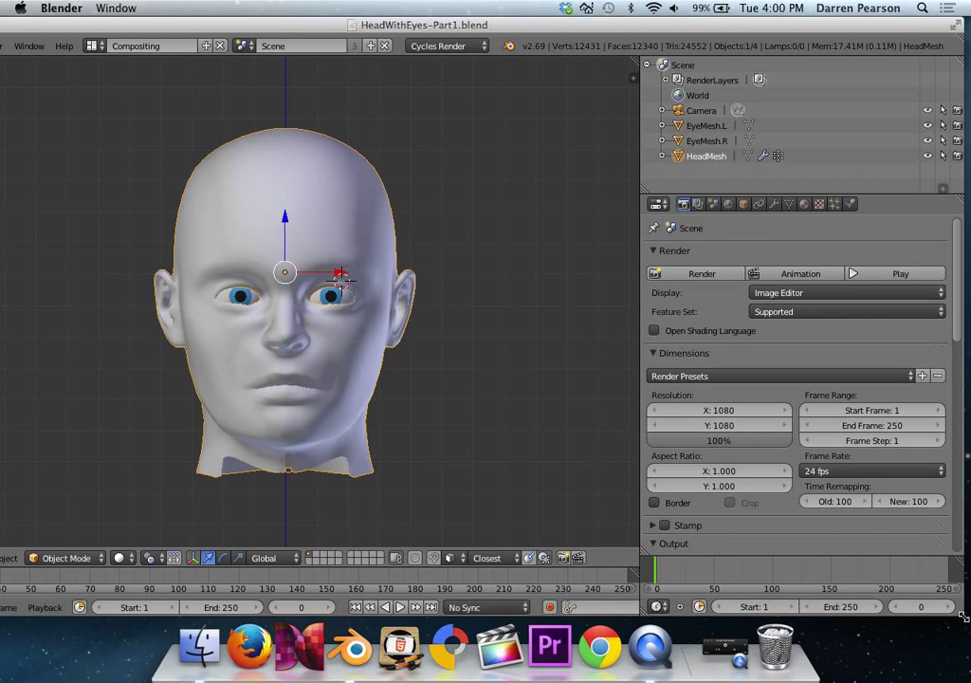
left_click_drag(963, 616, 830, 610)
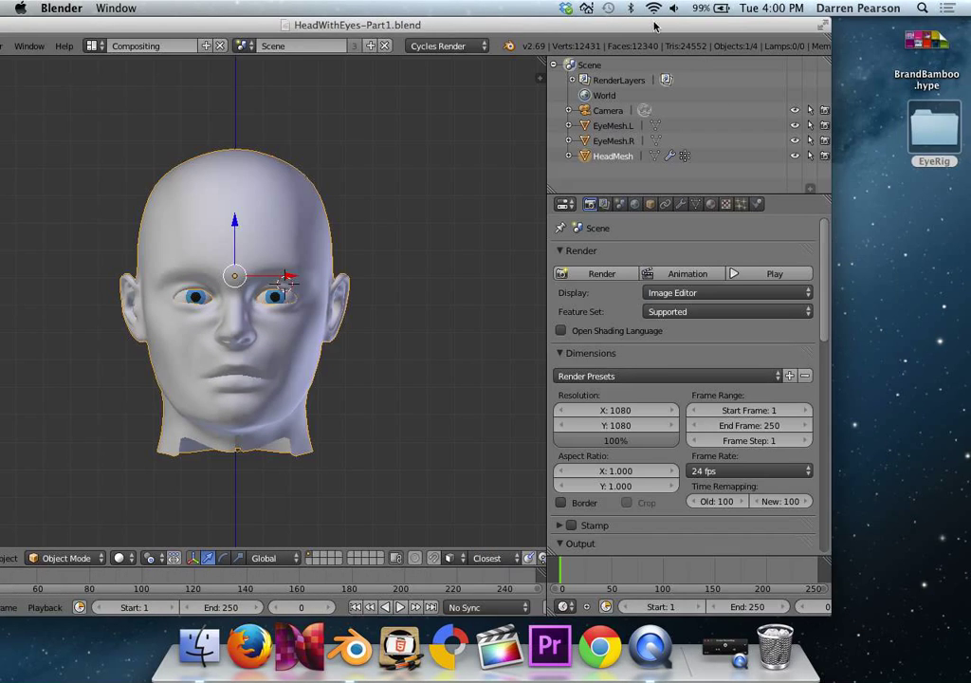
left_click_drag(658, 26, 787, 25)
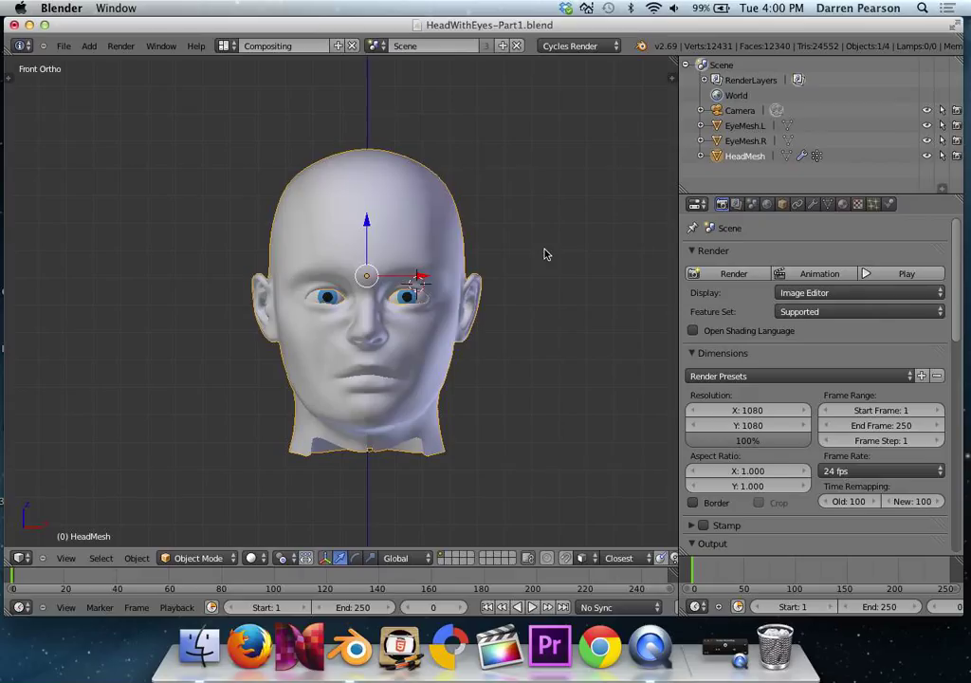
Step: Add a single-bone armature to the scene
left_click(89, 45)
mouse_move(118, 142)
left_click(214, 141)
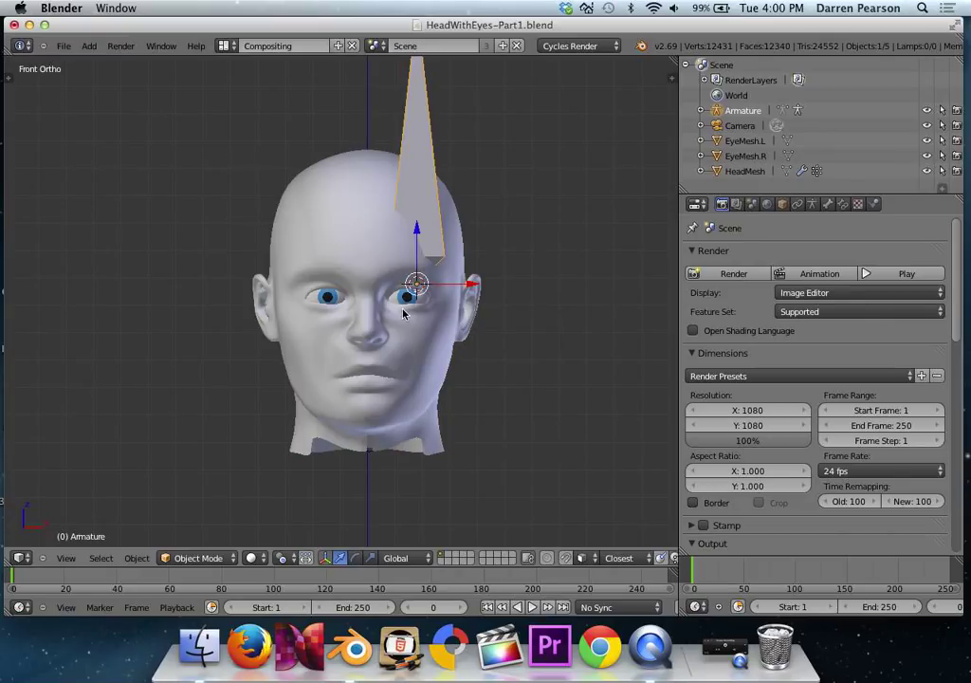
Step: Place the armature at location X 0, Y 0.45, Z 0.75
key("n")
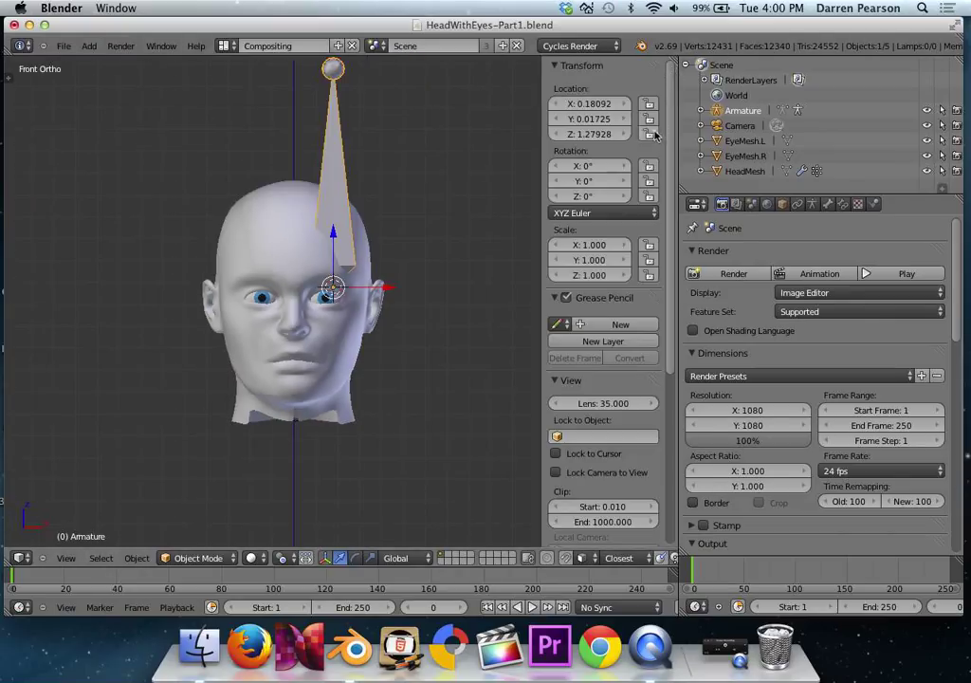
left_click(595, 104)
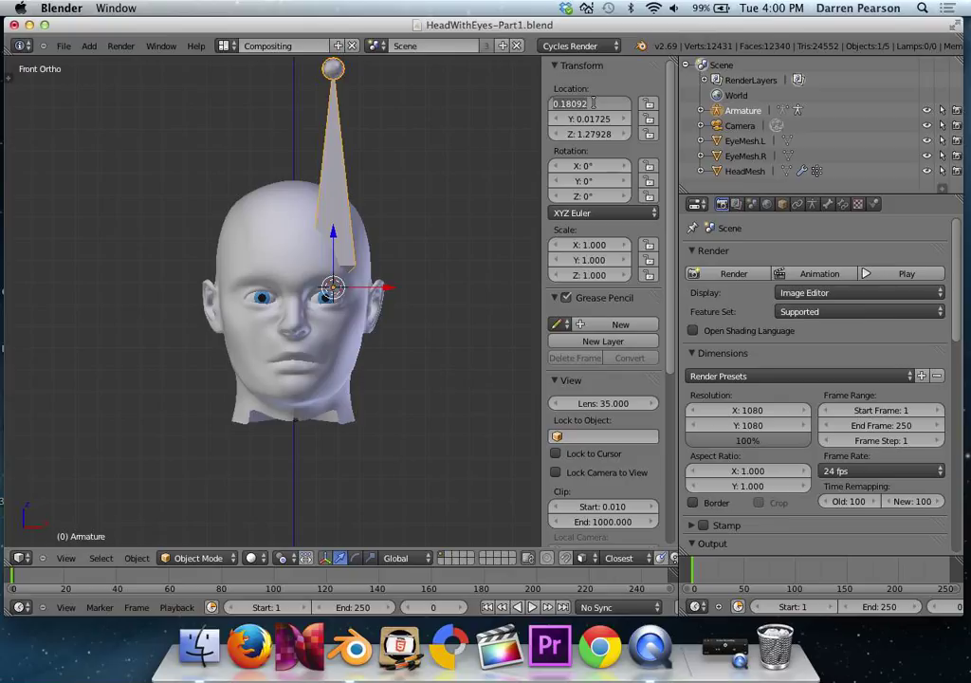
type("0")
key("Tab")
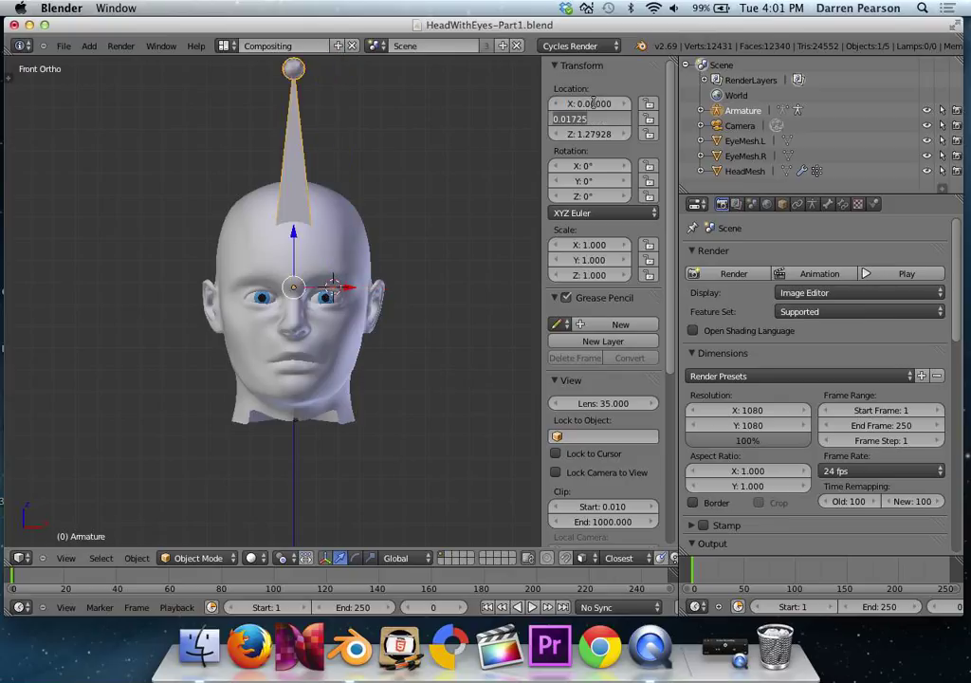
type("0.45")
key("Tab")
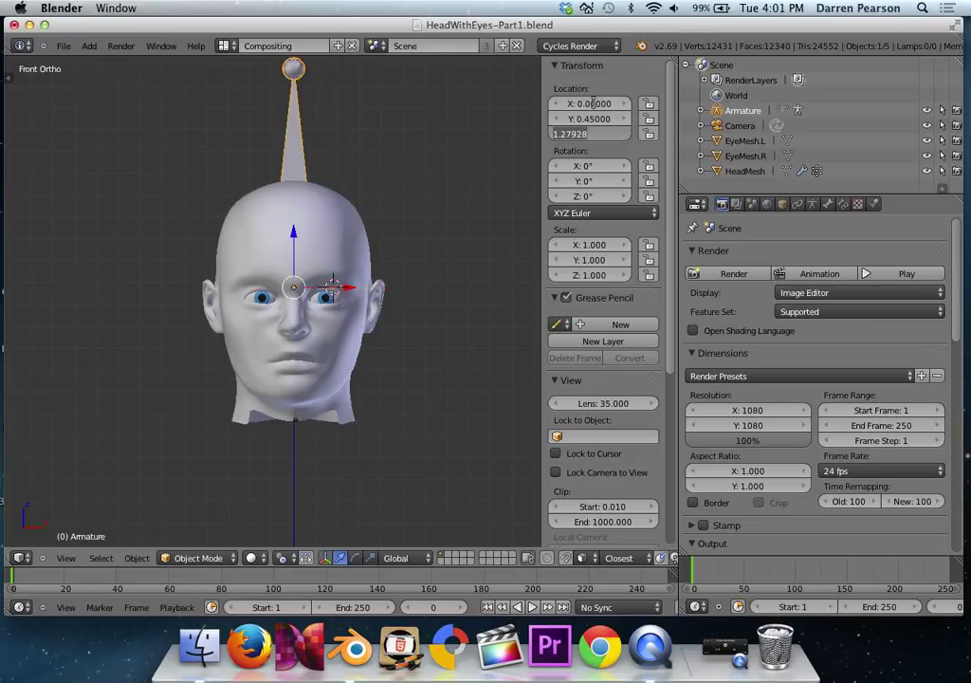
type("0.75")
key("Return")
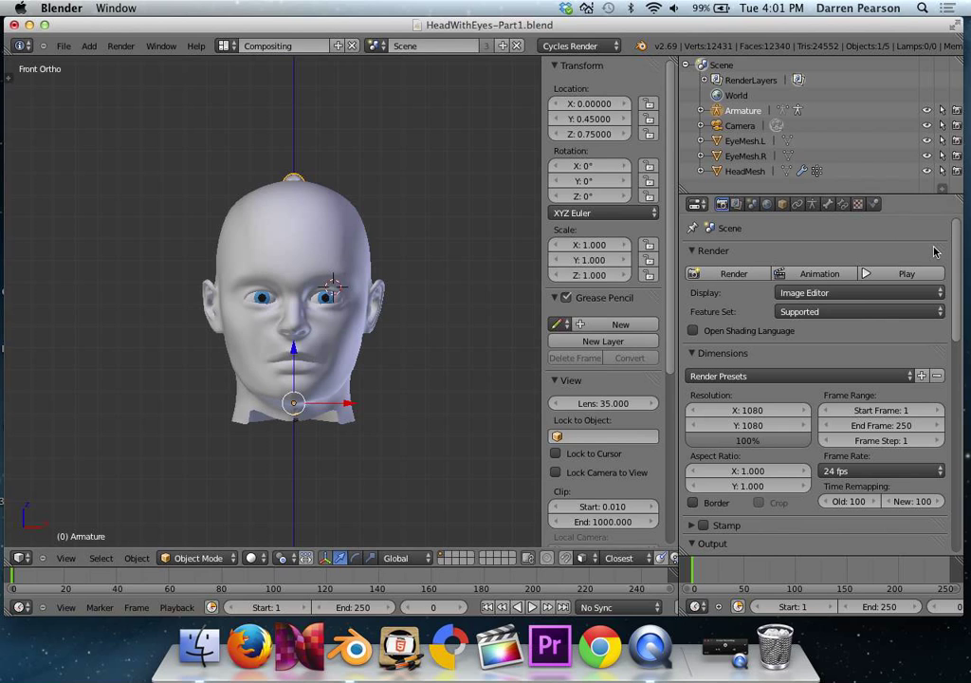
Step: Turn on X-Ray and Names in the armature's Display settings so the labelled bone shows through
left_click(783, 206)
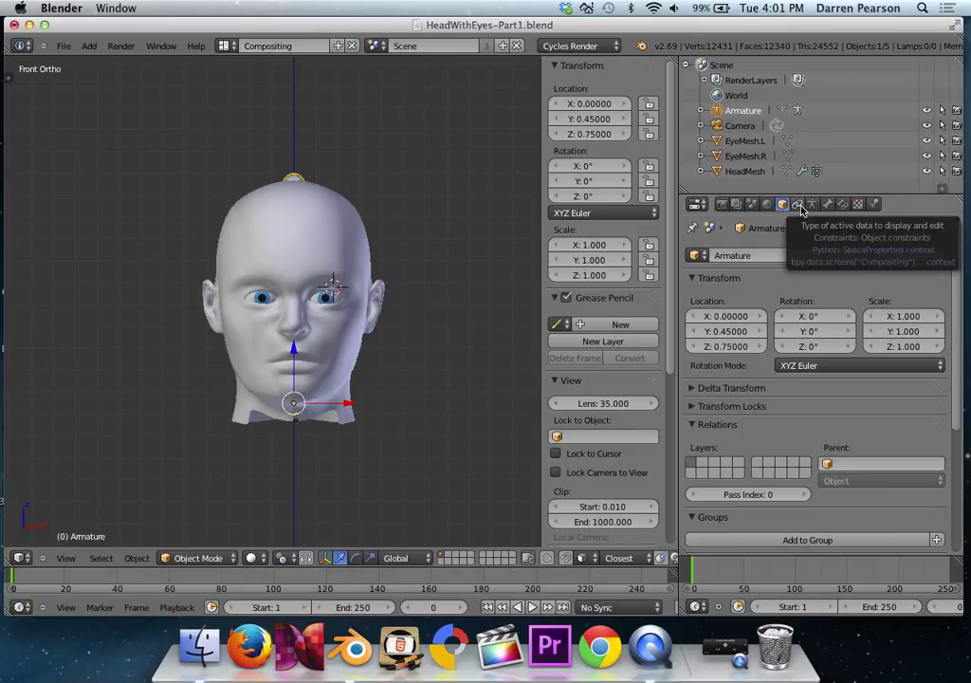
left_click(812, 206)
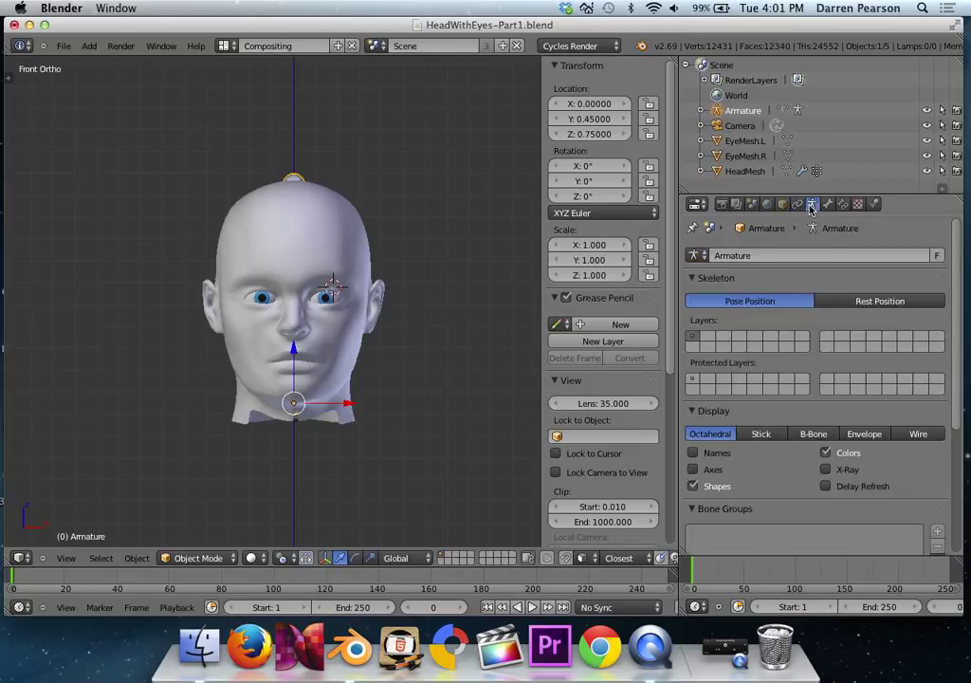
left_click(826, 470)
left_click(692, 453)
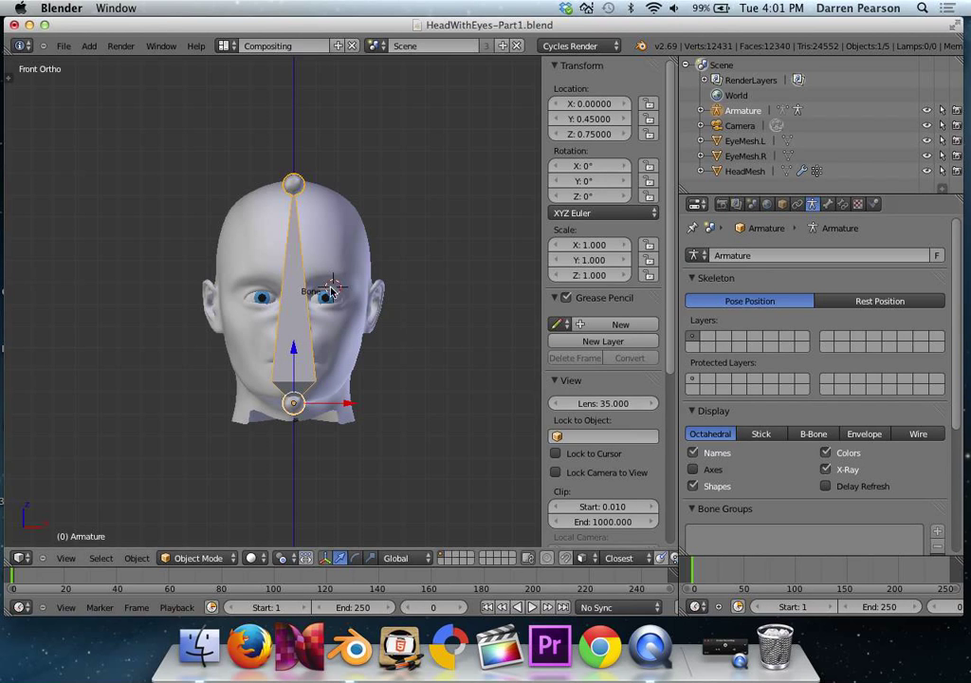
scroll(331, 291, "up", 5)
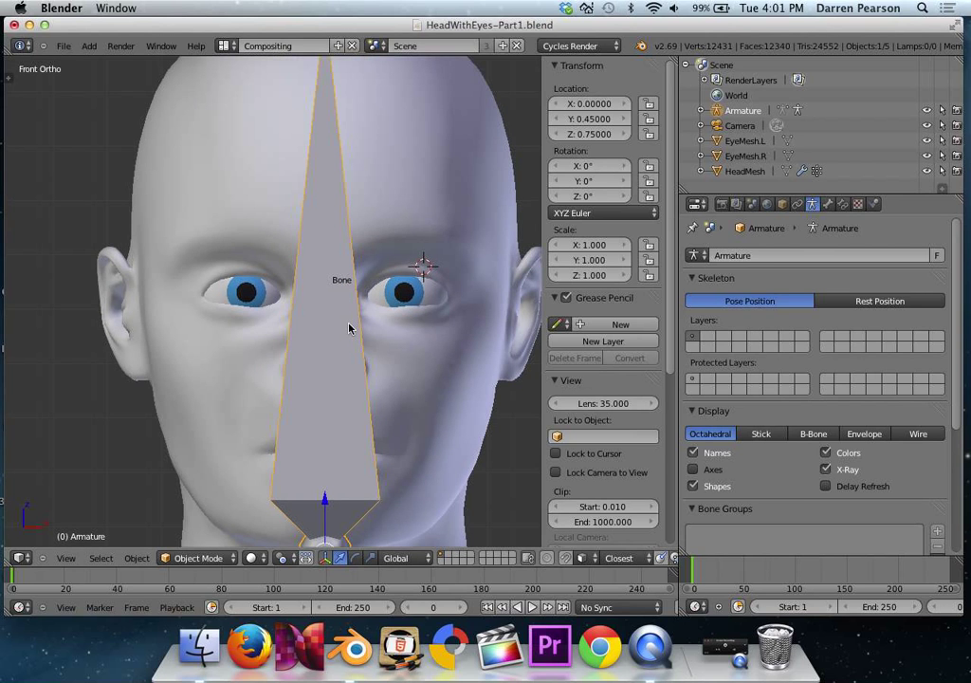
scroll(348, 328, "down", 6)
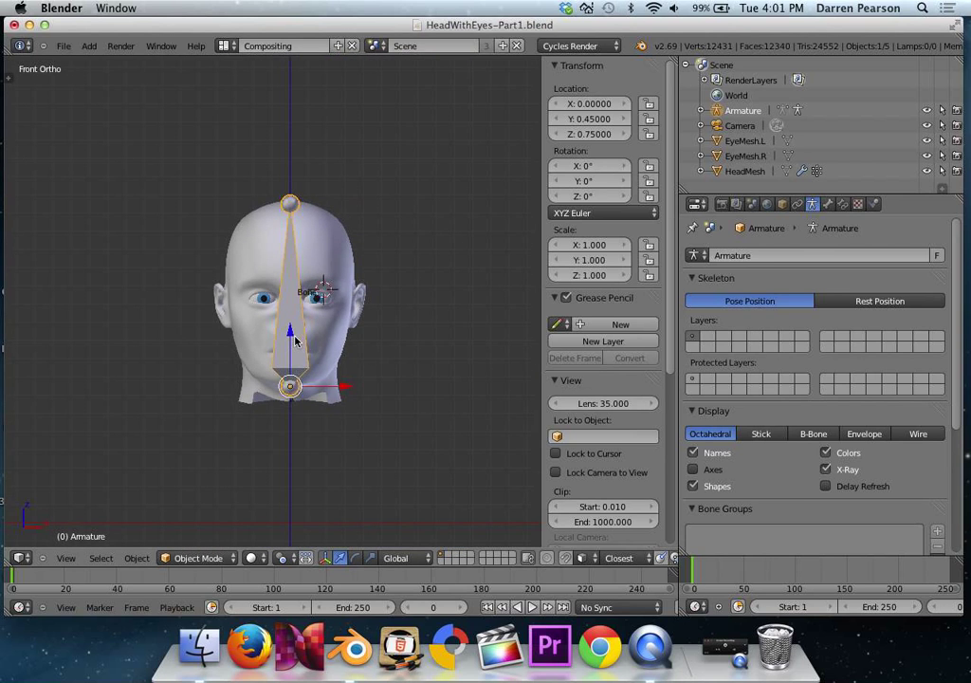
Step: In Edit Mode, duplicate the bone in place and rotate the copy 90° around X
key("Tab")
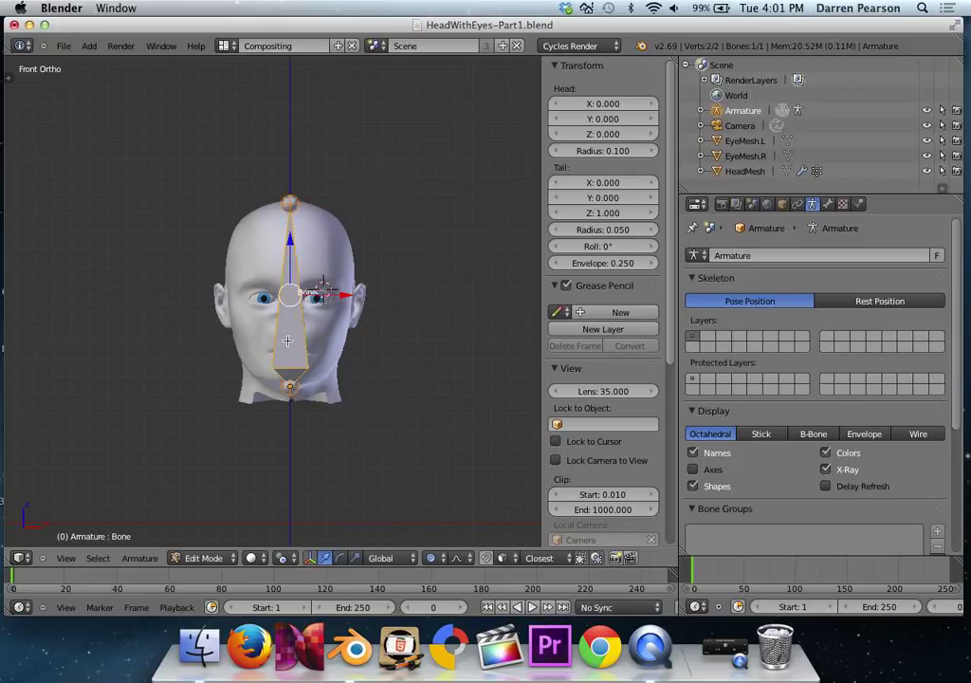
key("shift+d")
right_click(290, 340)
type("rx90")
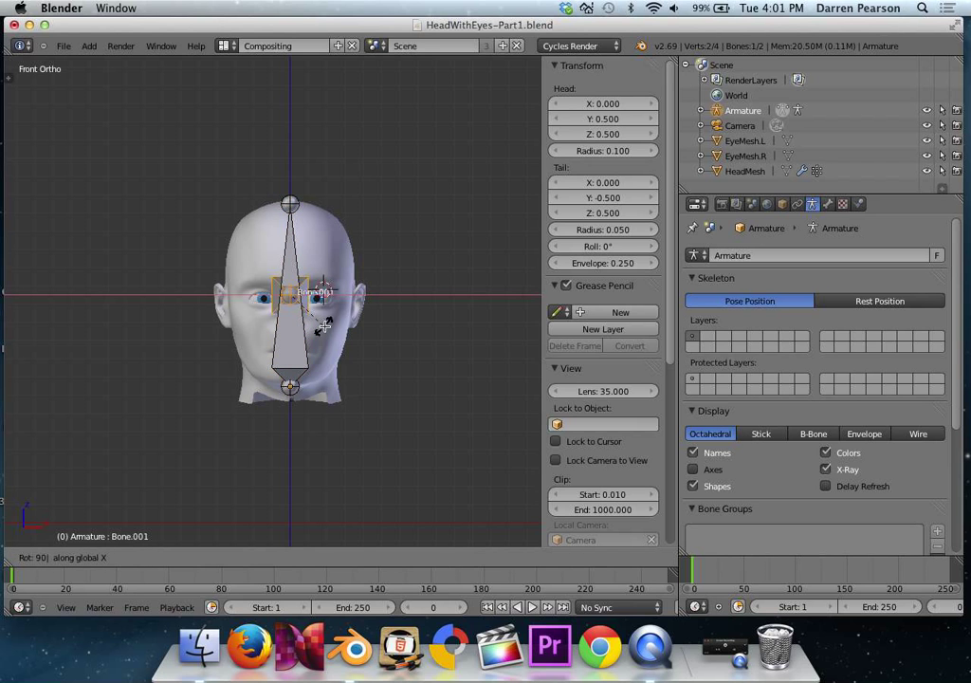
key("Return")
middle_click_drag(325, 326, 248, 333)
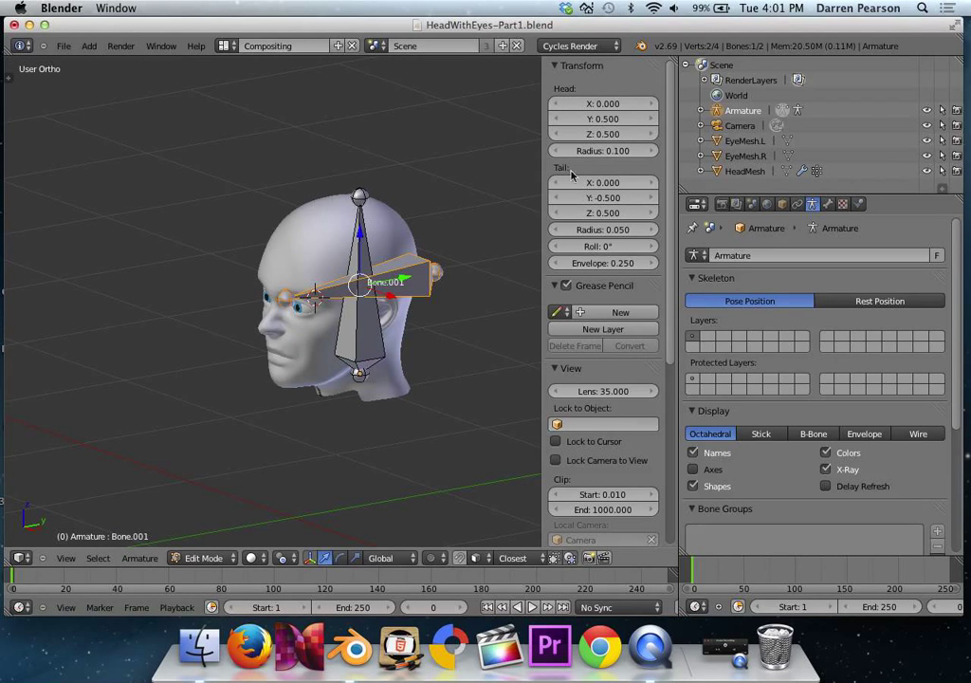
Step: Set the new bone's head to X 0.146, Y -0.430, Z 0.480
key("n")
key("n")
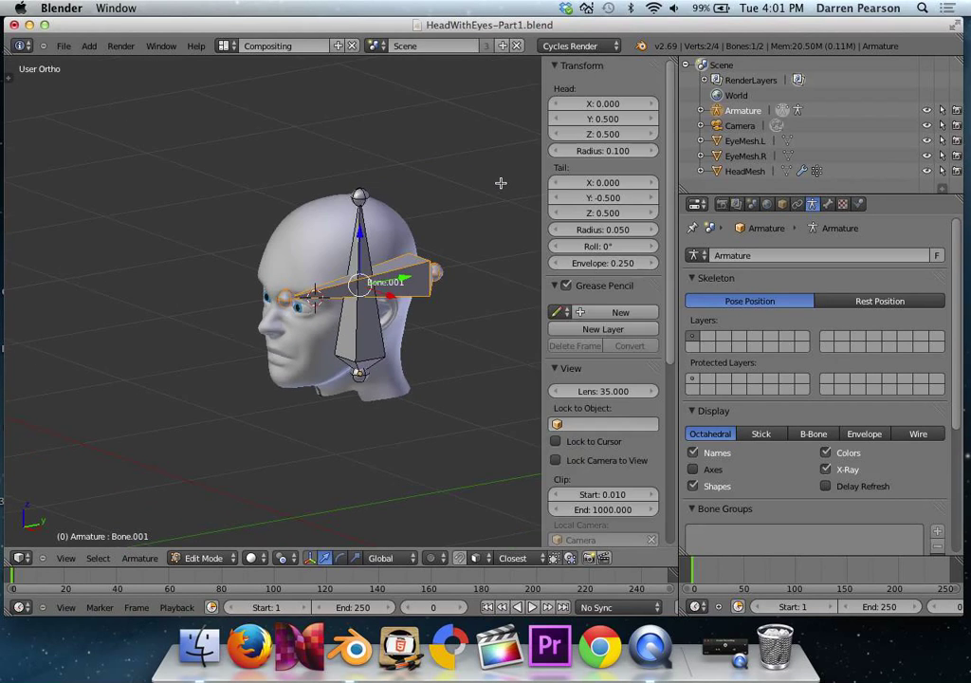
left_click(595, 107)
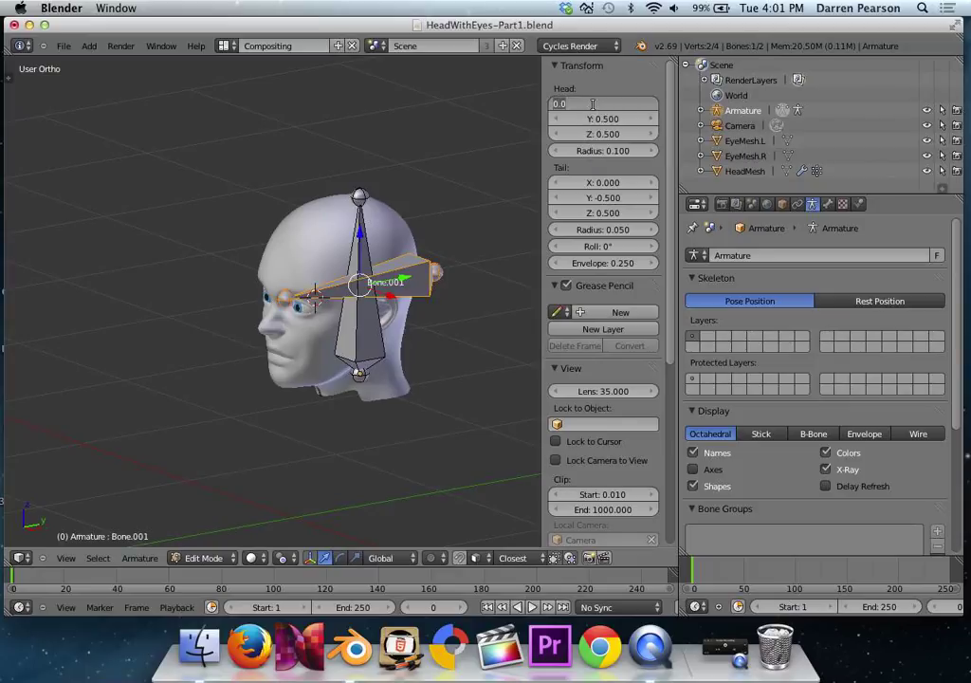
key("BackSpace")
key("BackSpace")
type(".146")
key("Tab")
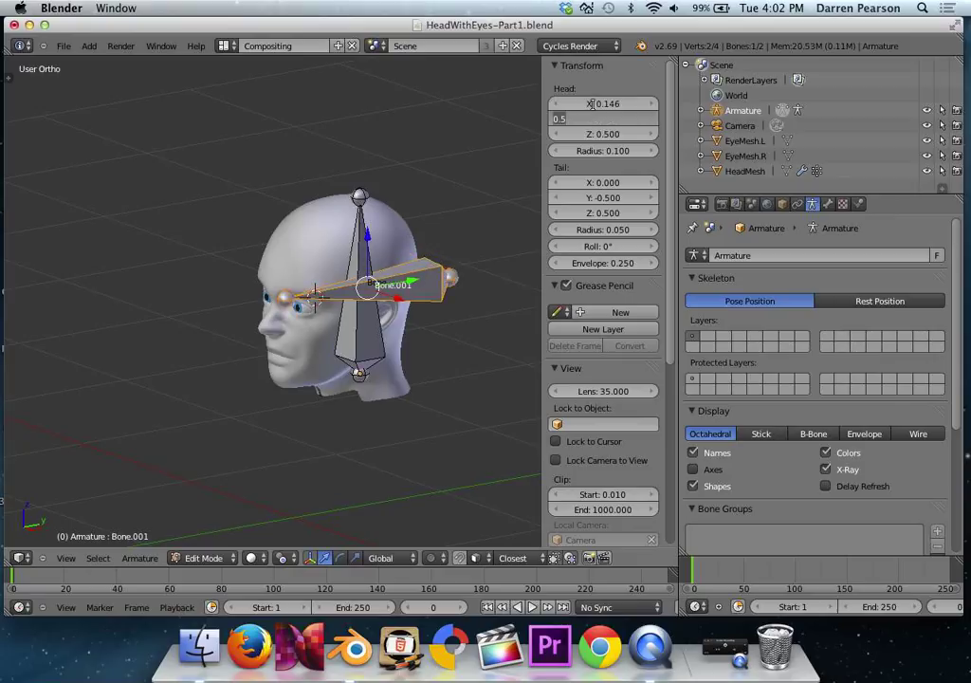
type("-0.43")
key("Tab")
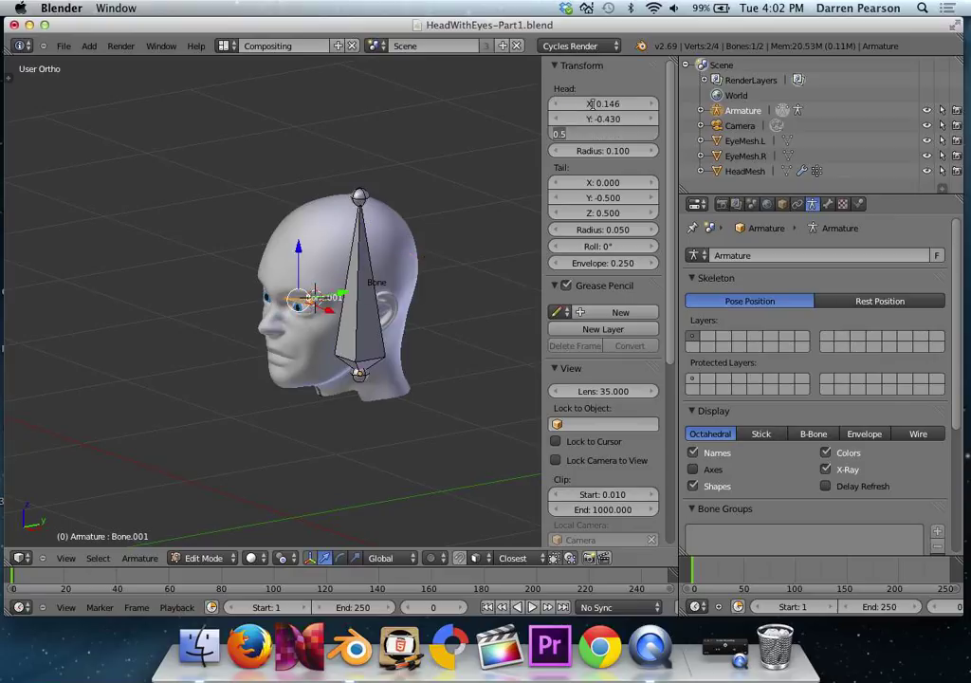
key("BackSpace")
key("BackSpace")
type(".48")
key("Tab")
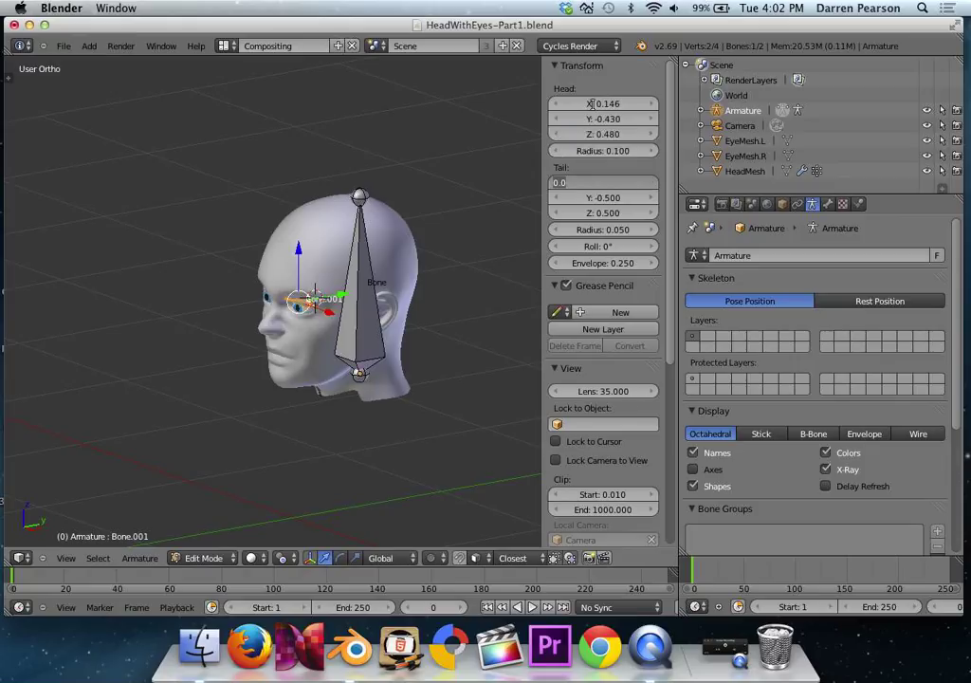
Step: Set the new bone's tail to X 0.146, Y -0.600, Z 0.480
key("BackSpace")
key("BackSpace")
type(".146")
key("Tab")
type("-0.5")
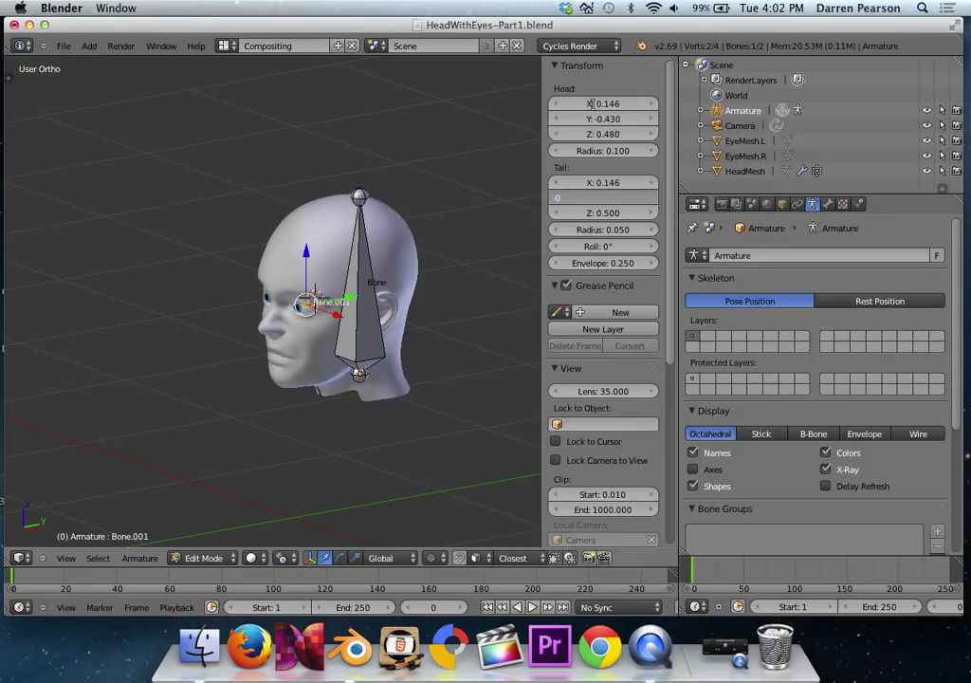
key("BackSpace")
type("6")
key("Tab")
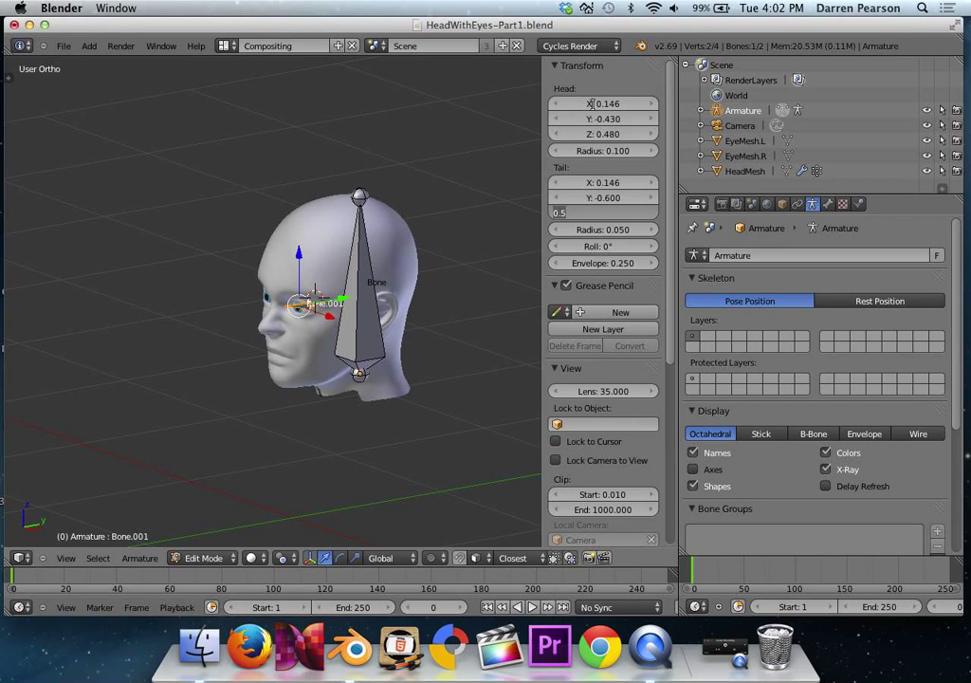
key("BackSpace")
type("48")
key("Return")
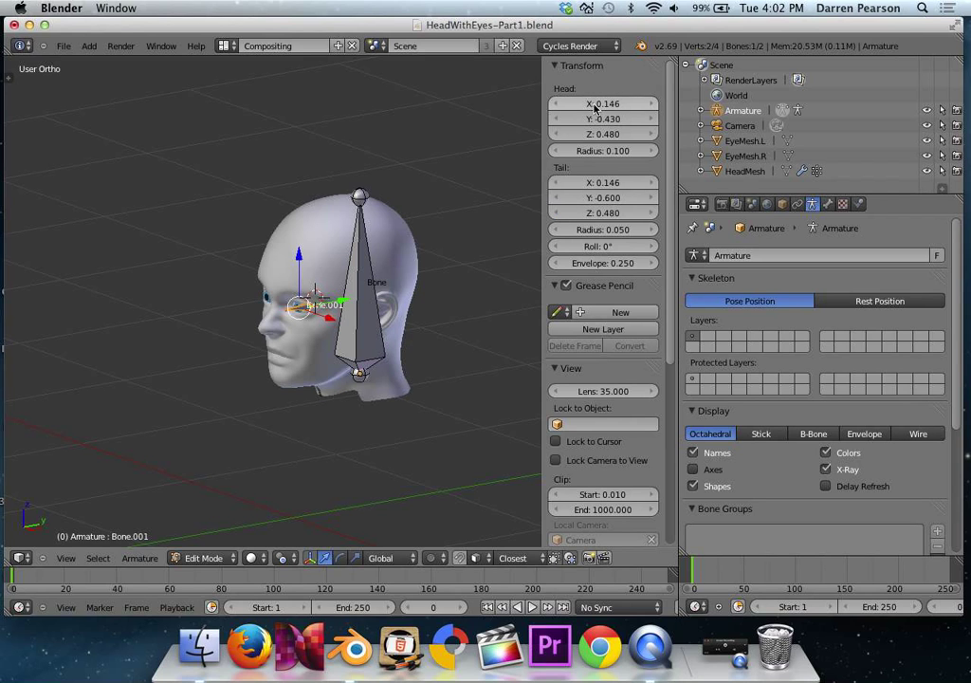
Step: Parent Bone.001 to the main Bone using Keep Offset
scroll(299, 316, "up", 5)
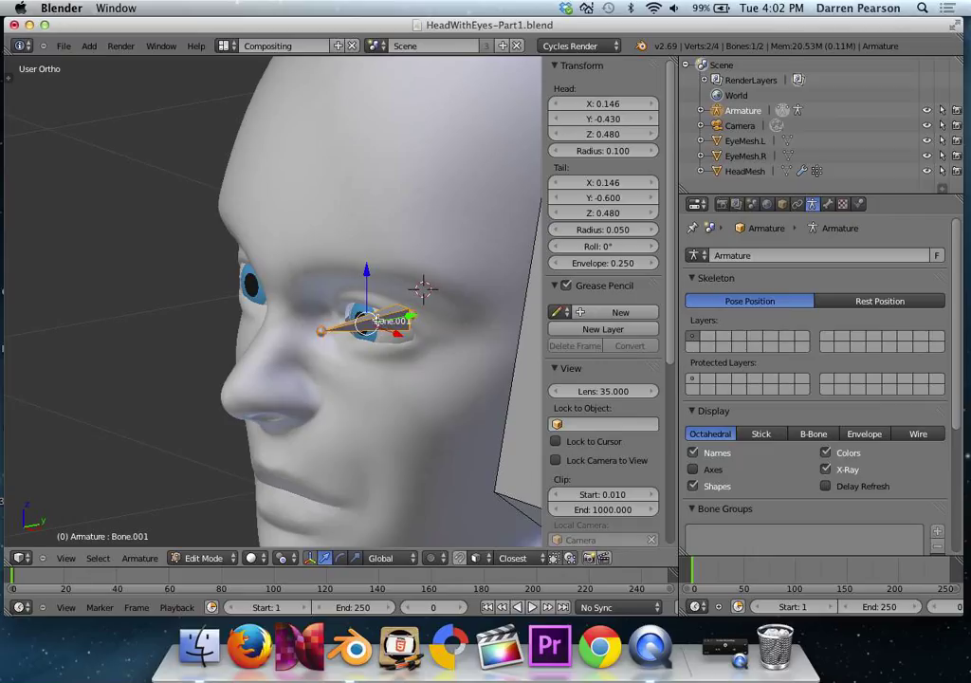
scroll(378, 319, "down", 5)
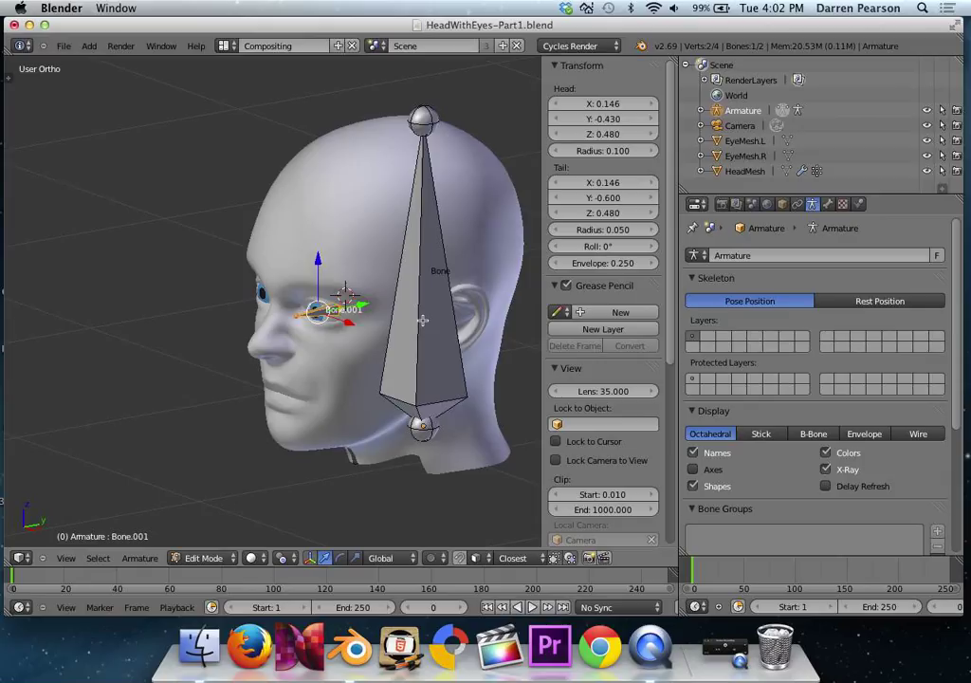
right_click(423, 321)
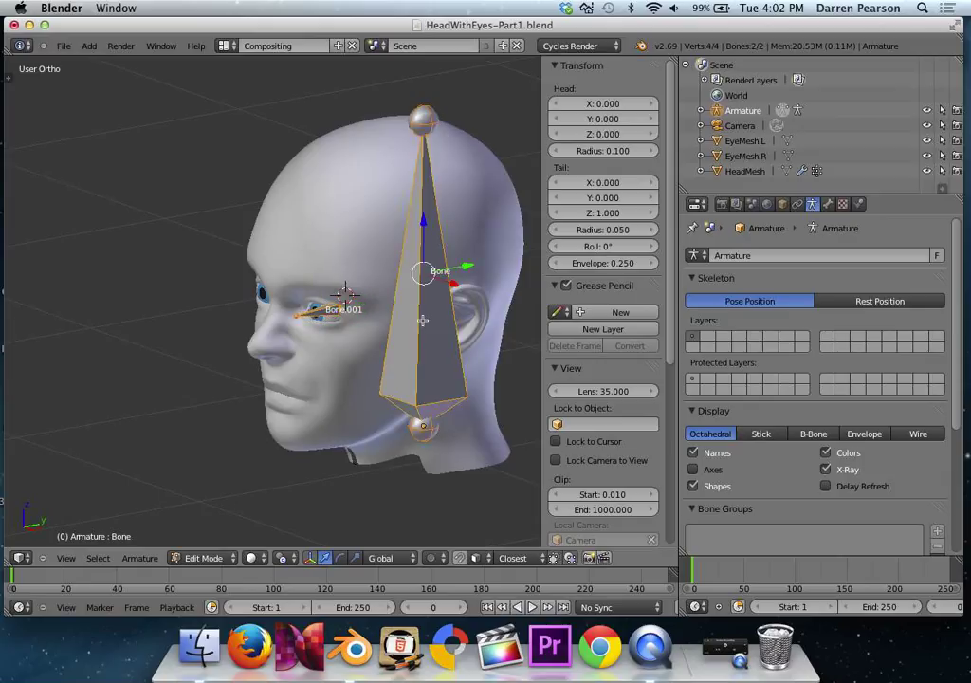
key("ctrl+p")
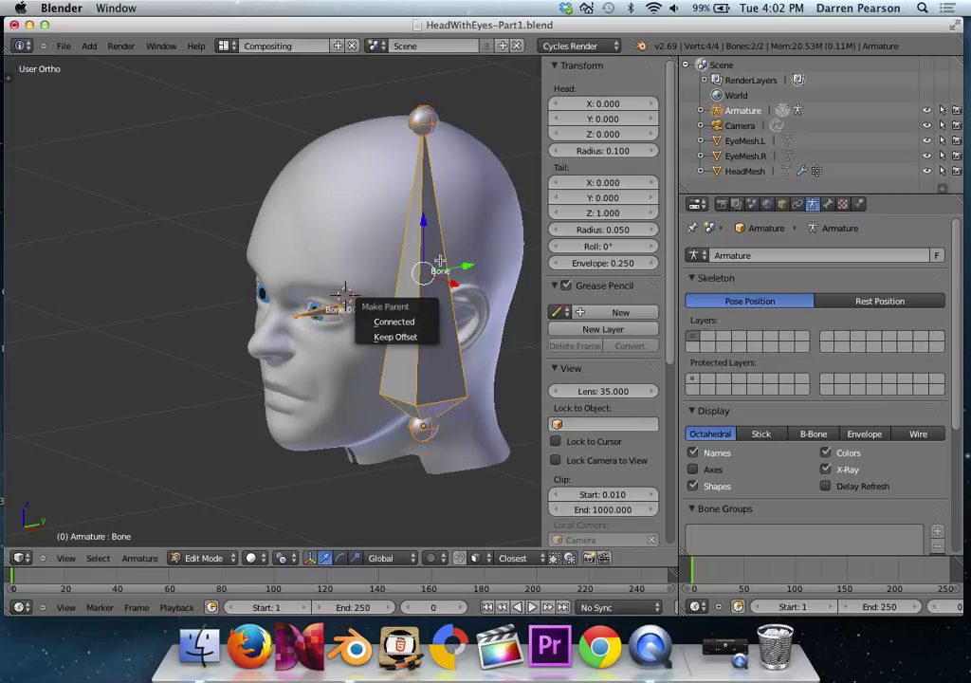
left_click(395, 337)
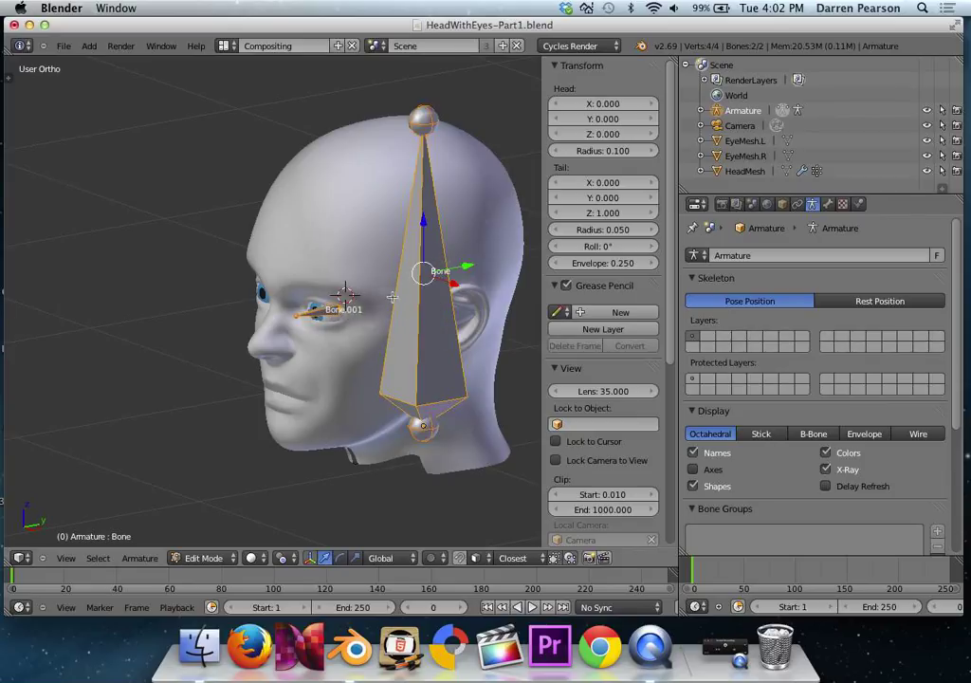
key("ctrl+p")
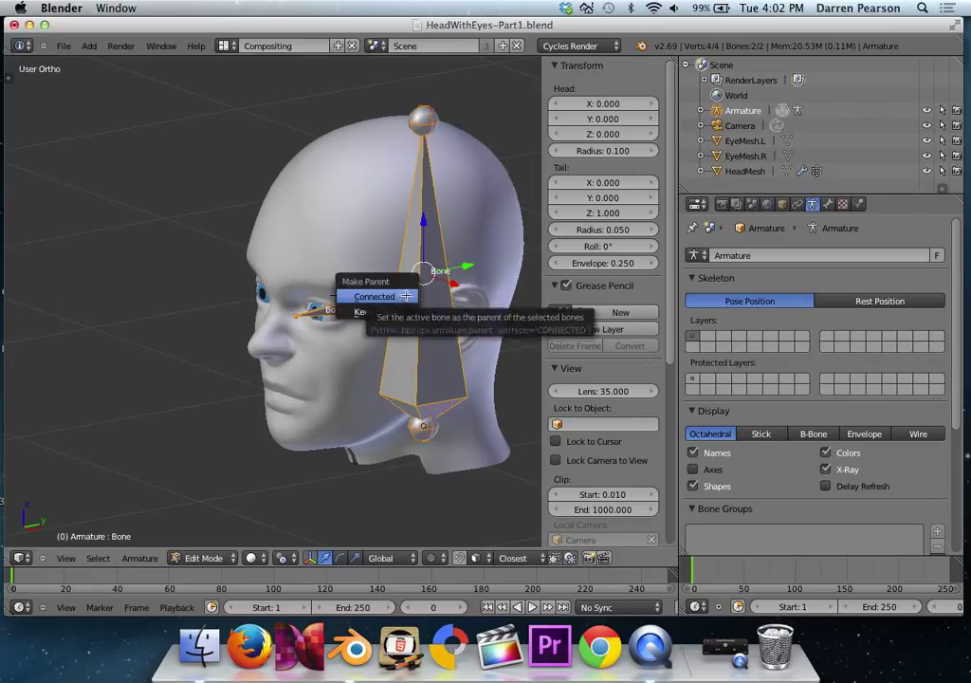
left_click(399, 311)
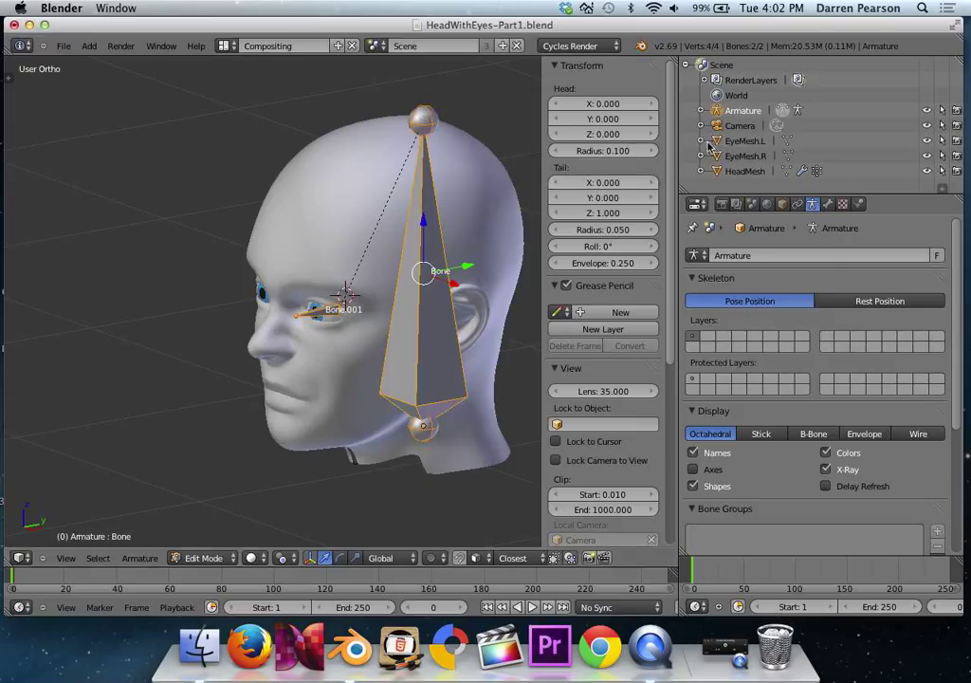
Step: Expand the armature in the Outliner and rename Bone to HeadBone
left_click(702, 111)
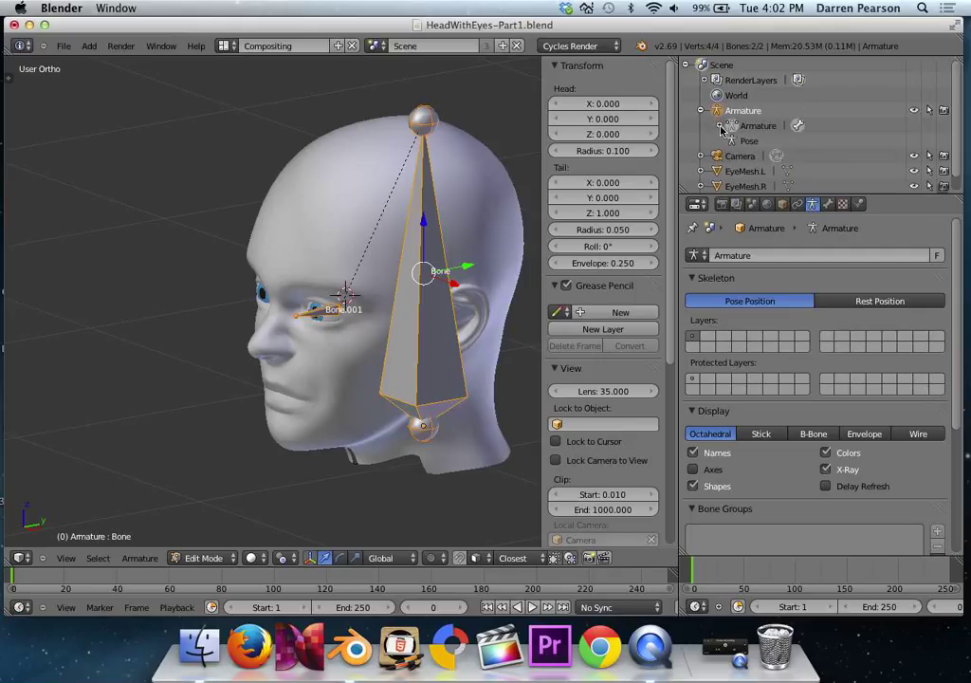
left_click(720, 126)
left_click(735, 140)
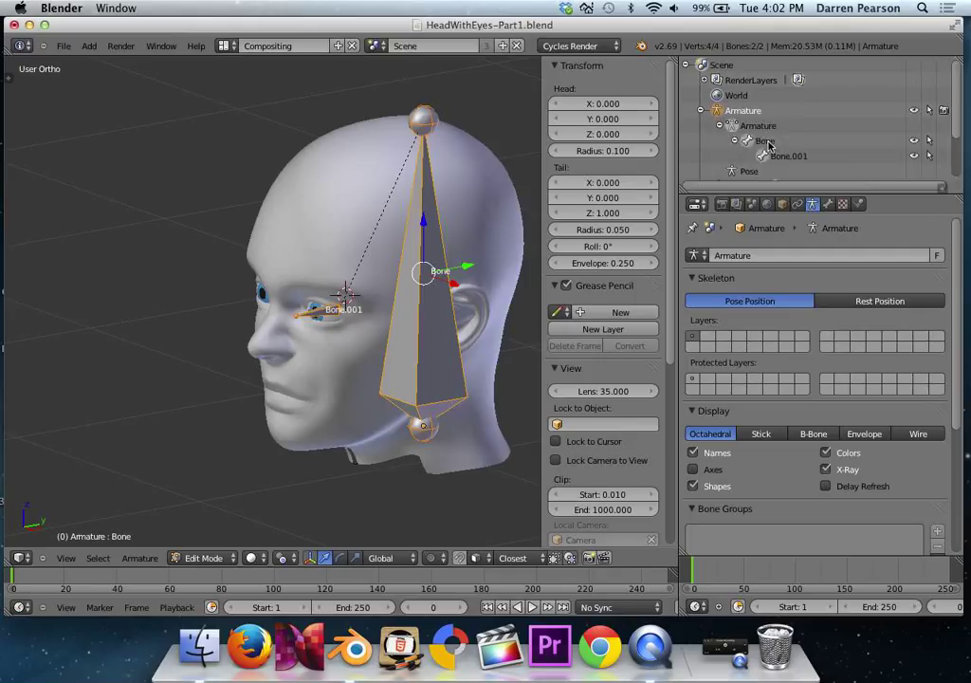
left_click(764, 142)
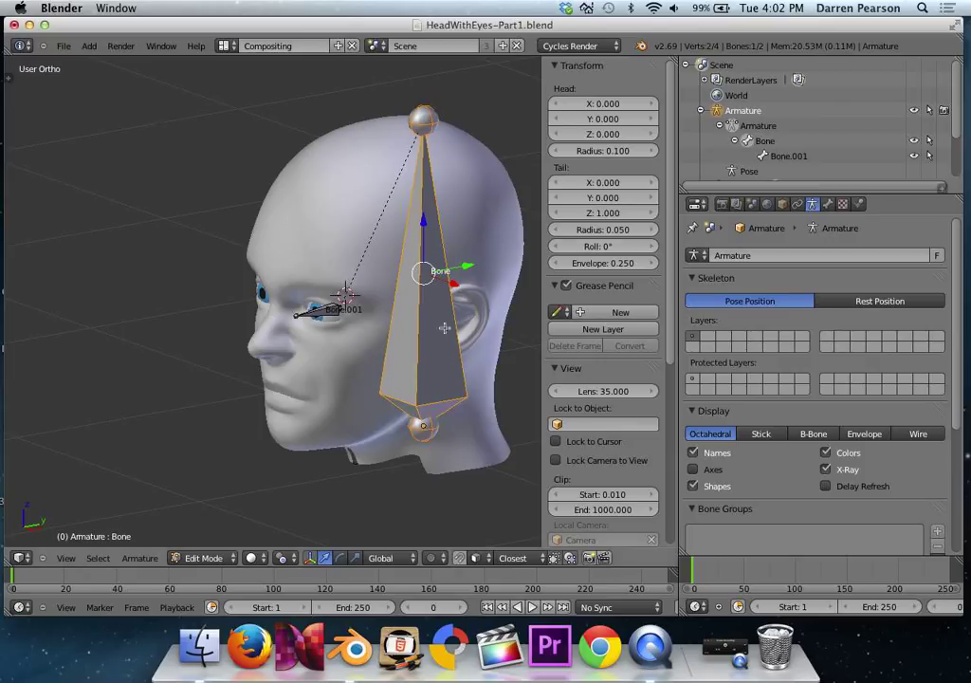
double_click(766, 140)
type("Head")
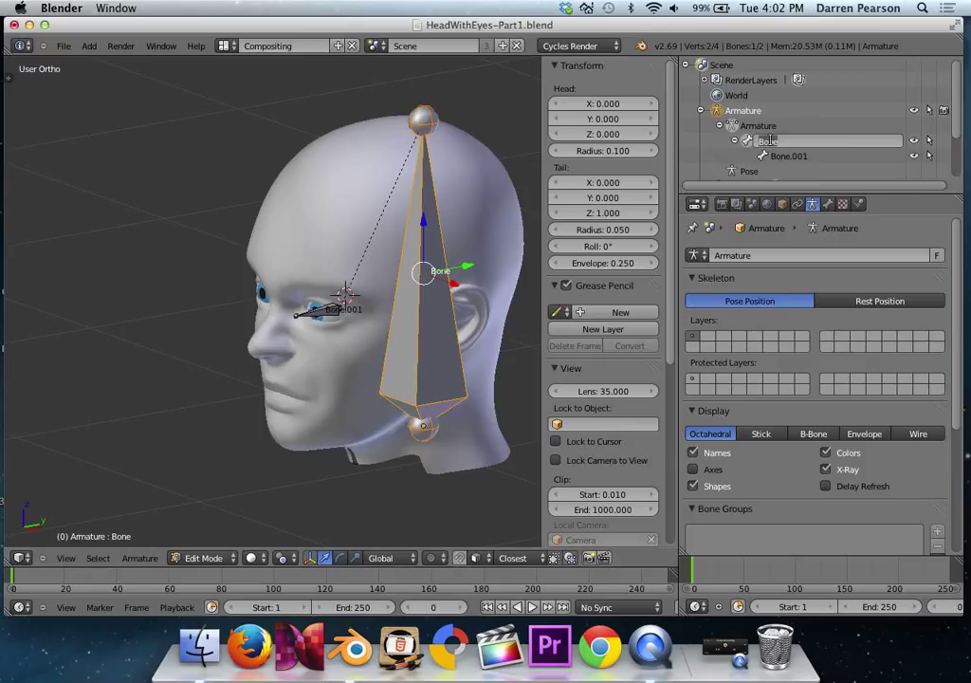
type("Bone")
key("Return")
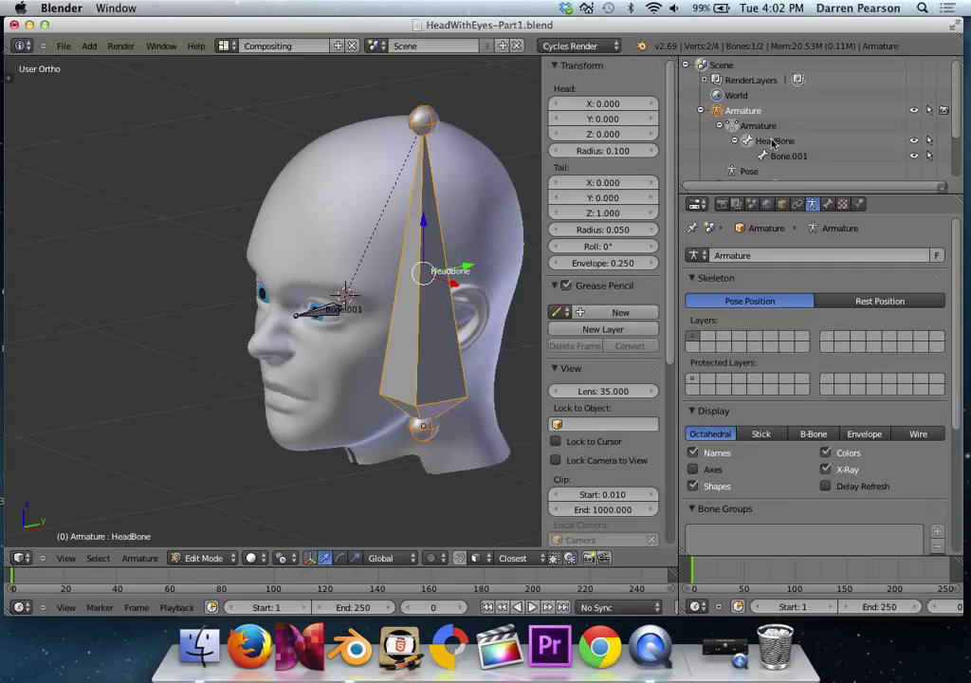
Step: Rename Bone.001 to EyeBone.L
left_click(785, 158)
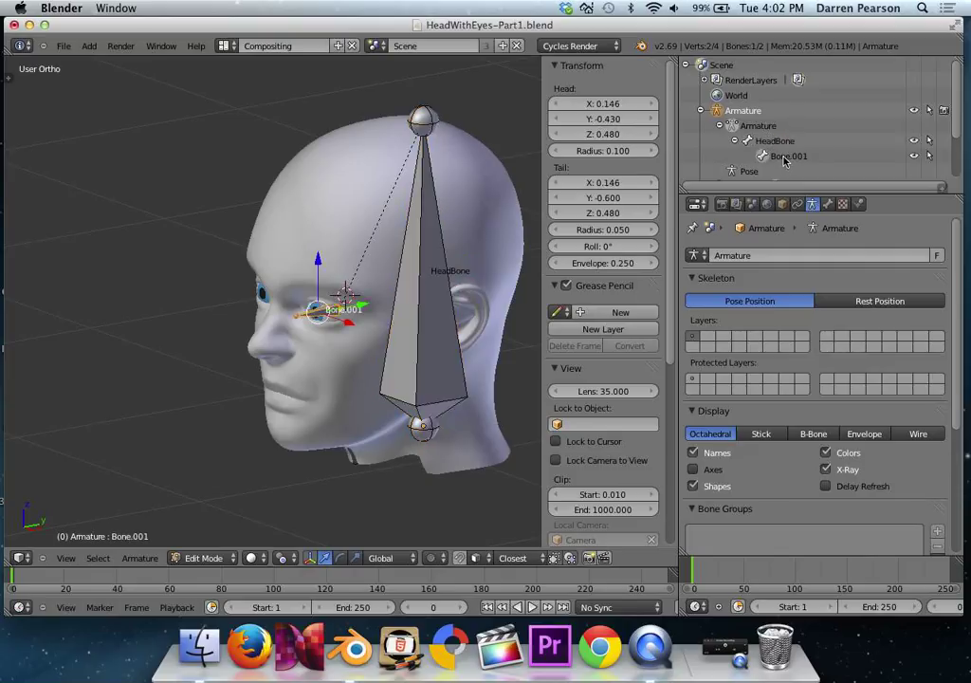
double_click(785, 158)
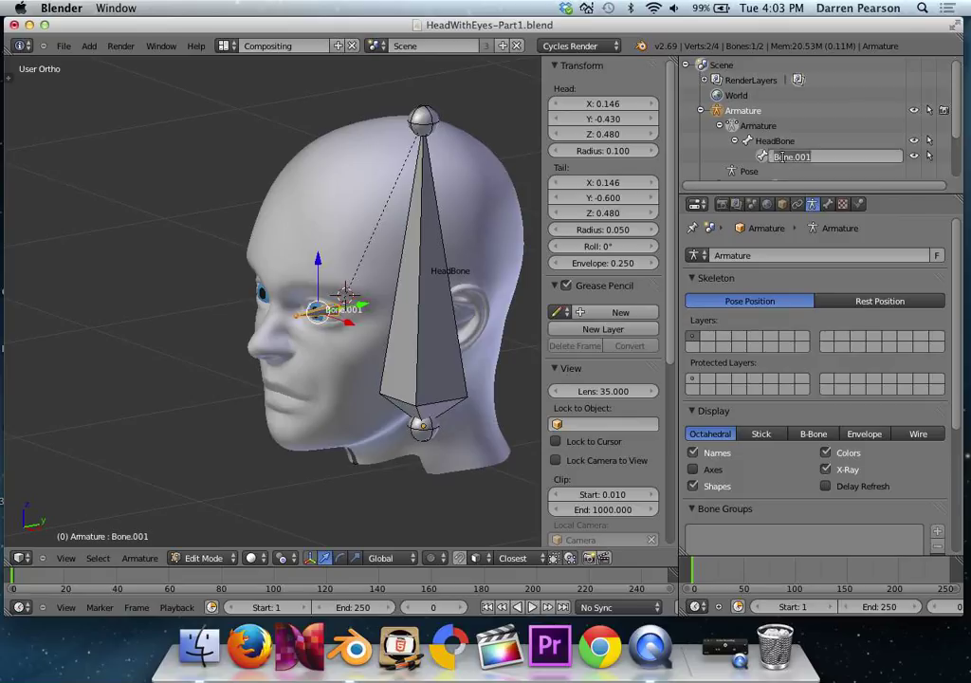
type("EyeBone.L")
key("Return")
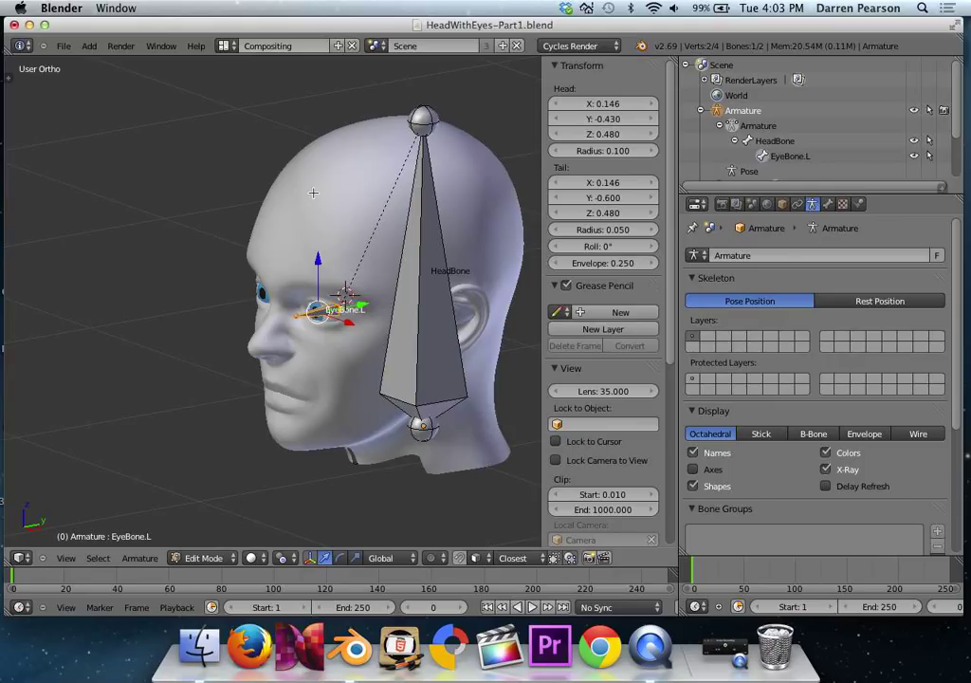
Step: In front view, duplicate EyeBone.L and drop the copy over the right eye
key("KP_1")
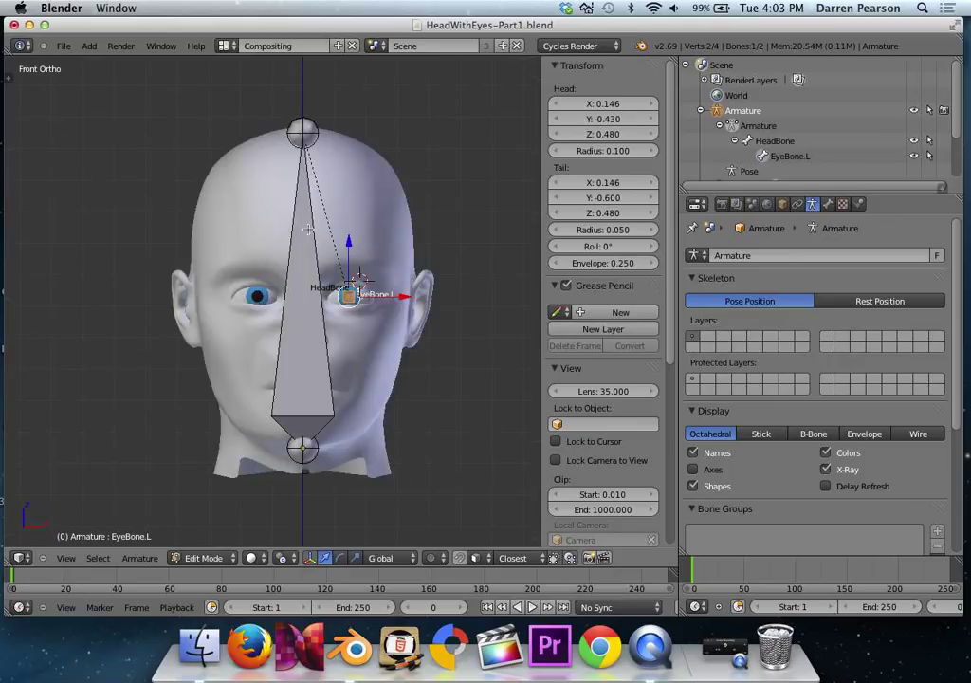
key("shift+d")
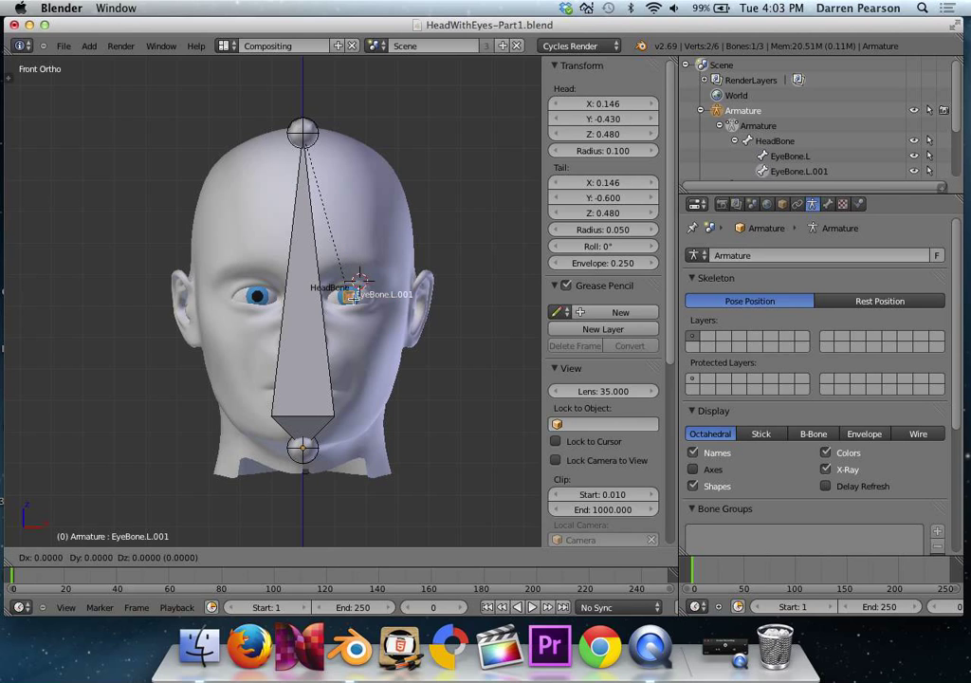
left_click(256, 295)
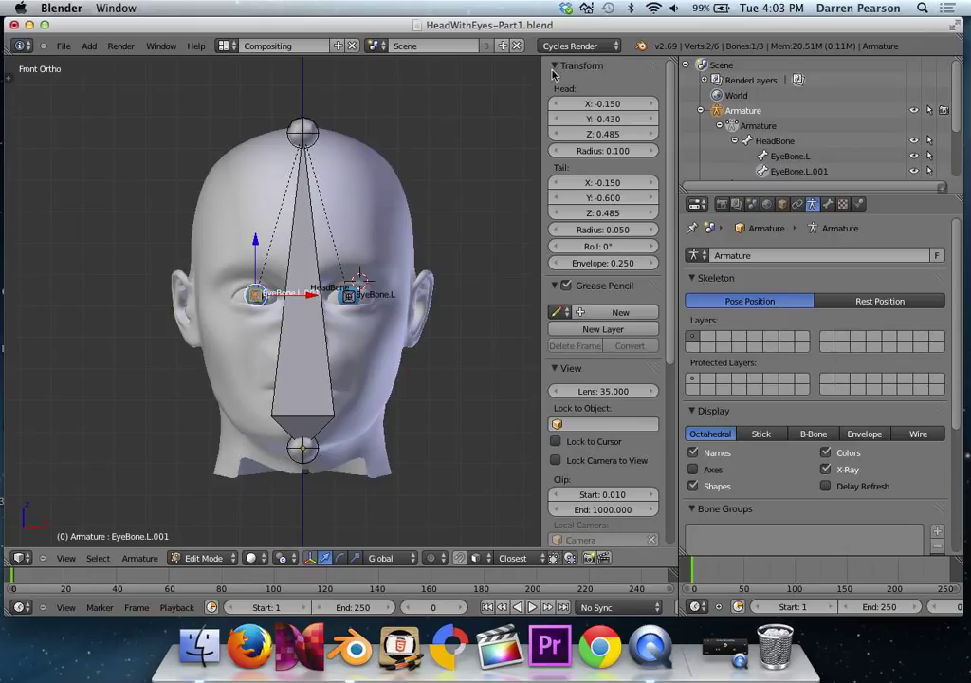
Step: Set the duplicate's head to X -0.146, Y -0.430, Z 0.480
left_click(602, 105)
key("BackSpace")
type("-0.146")
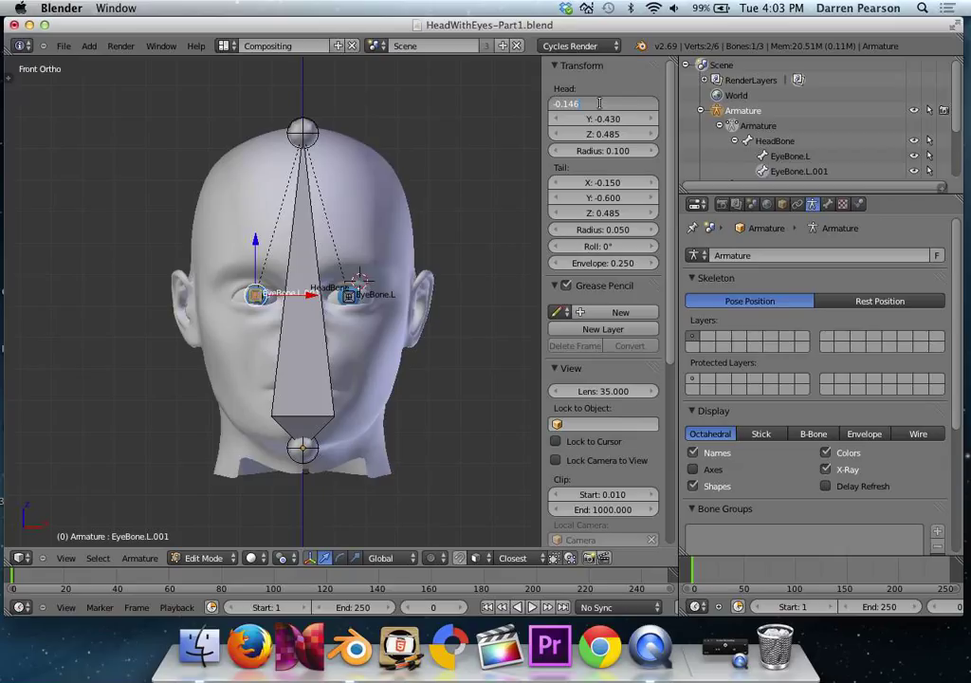
key("Tab")
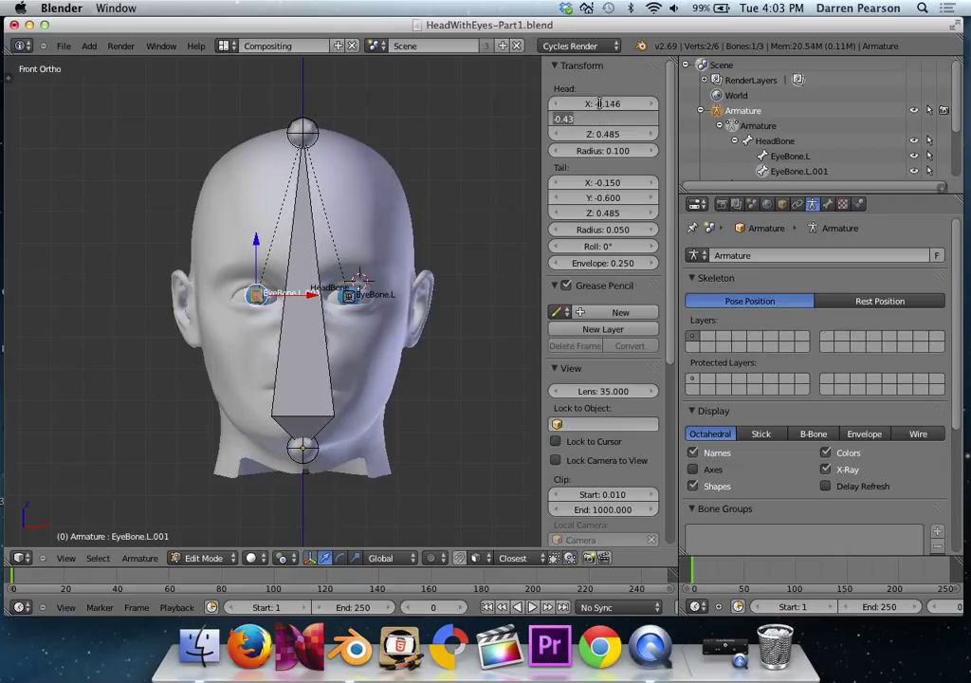
key("Tab")
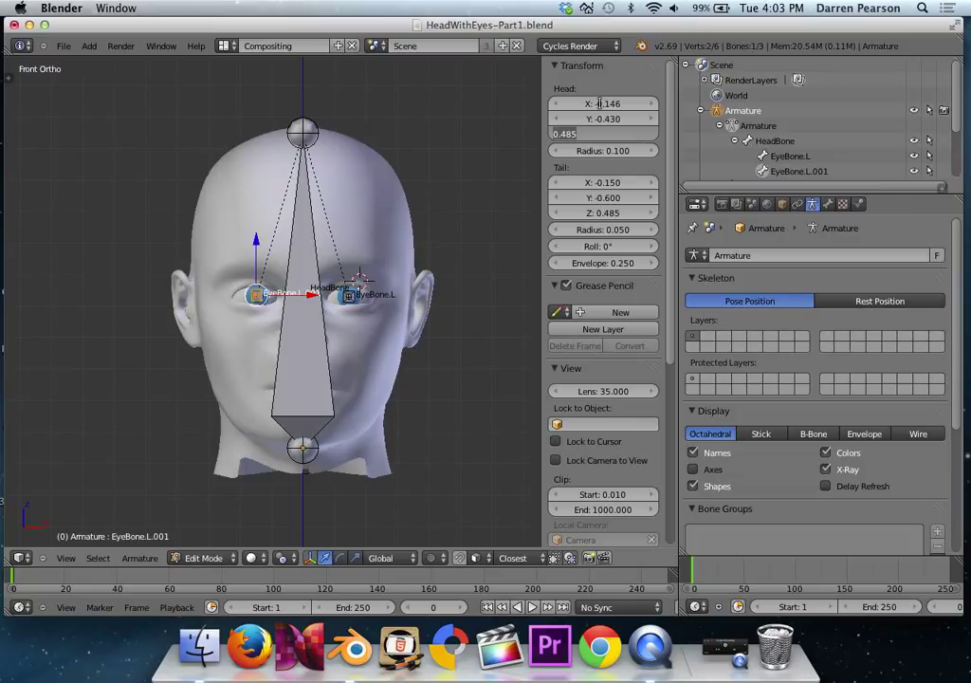
type("0.48")
key("Tab")
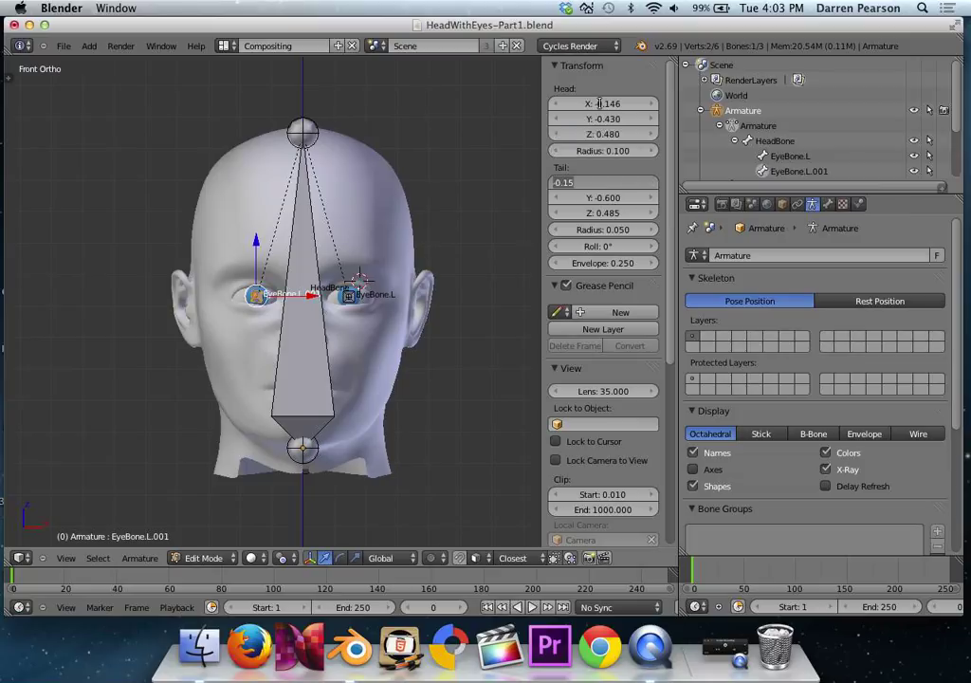
Step: Set the duplicate's tail to X -0.146, Y -0.600, Z 0.480
key("BackSpace")
type("-0.146")
key("Tab")
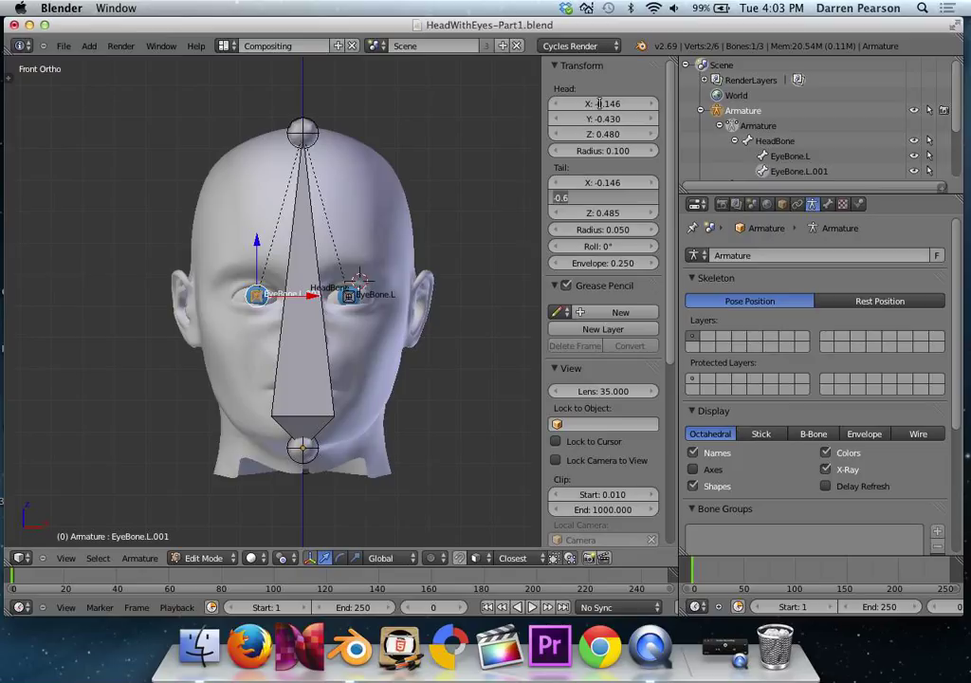
key("Tab")
key("BackSpace")
type("0.48")
key("Return")
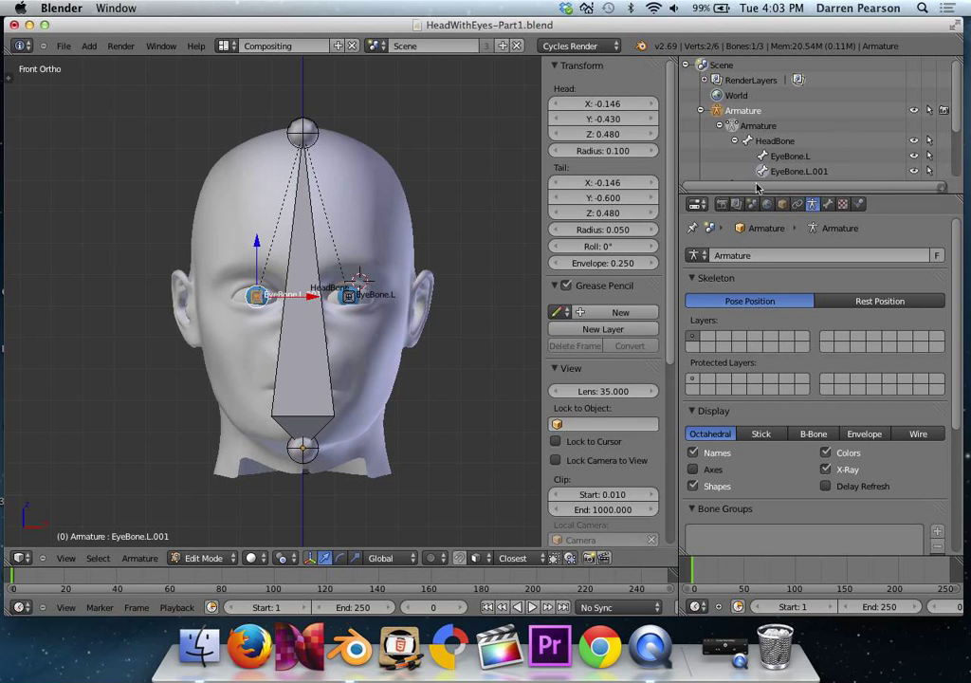
Step: In the Outliner, rename the duplicated bone EyeBone.L.001 to EyeBone.R
left_click_drag(765, 203, 765, 265)
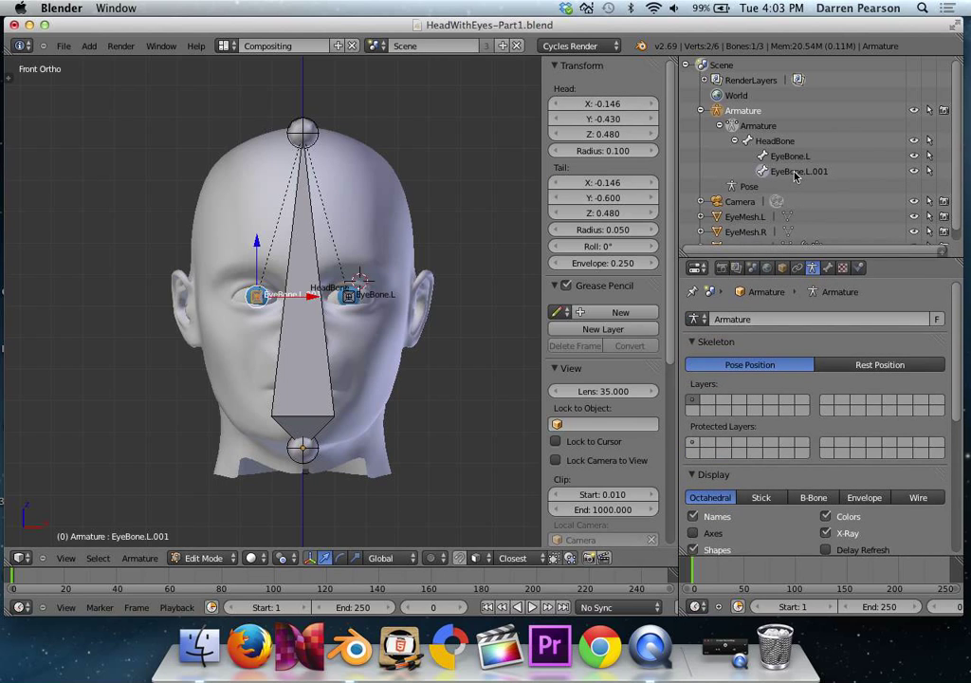
double_click(818, 172)
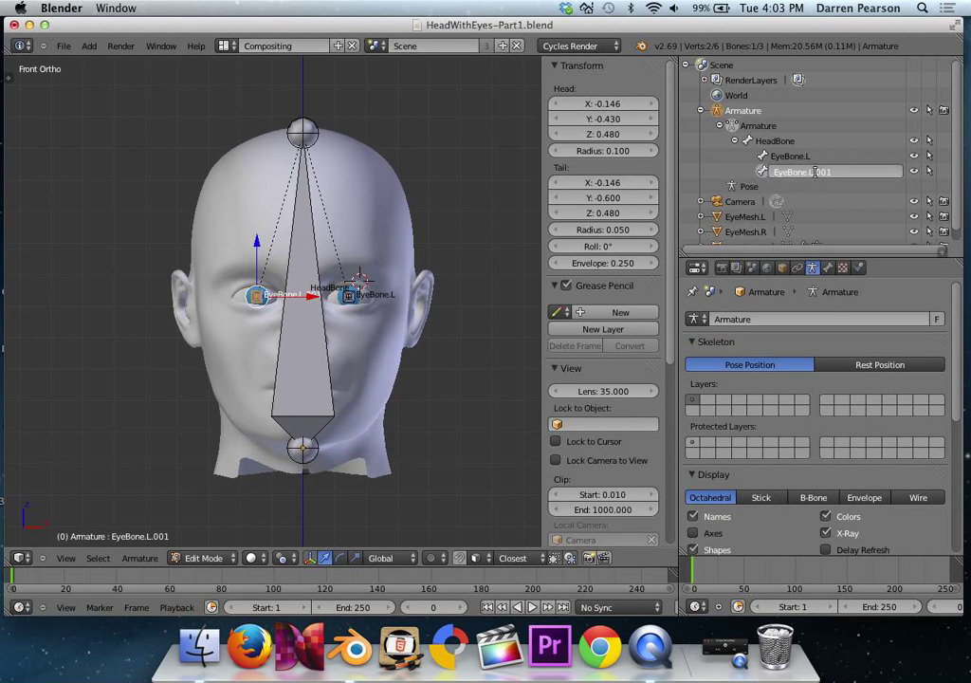
type("EyeBone.R")
key("Return")
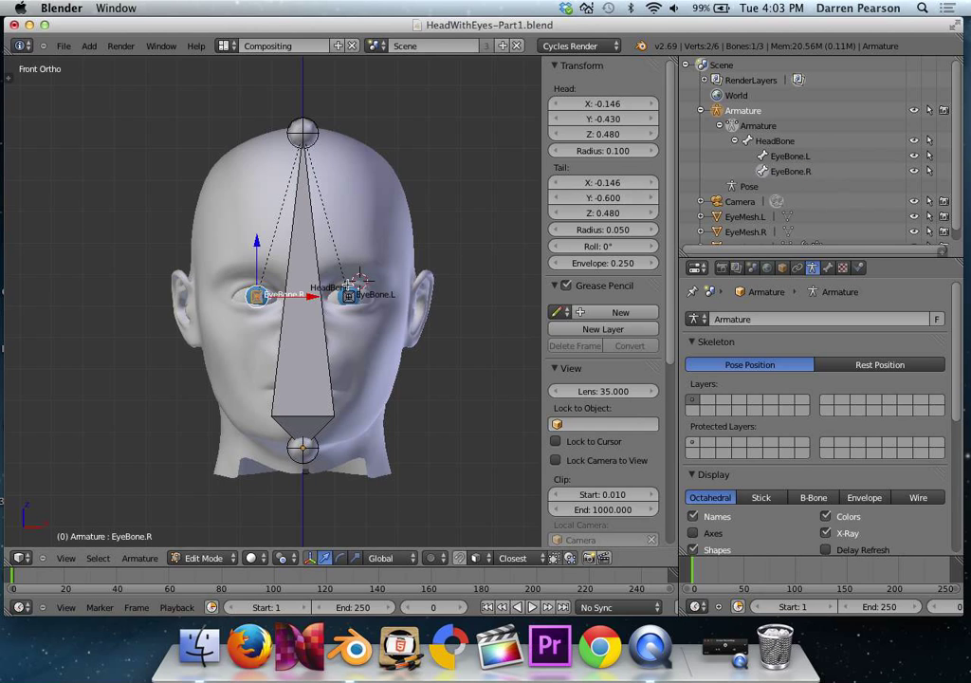
middle_click_drag(264, 230, 250, 325)
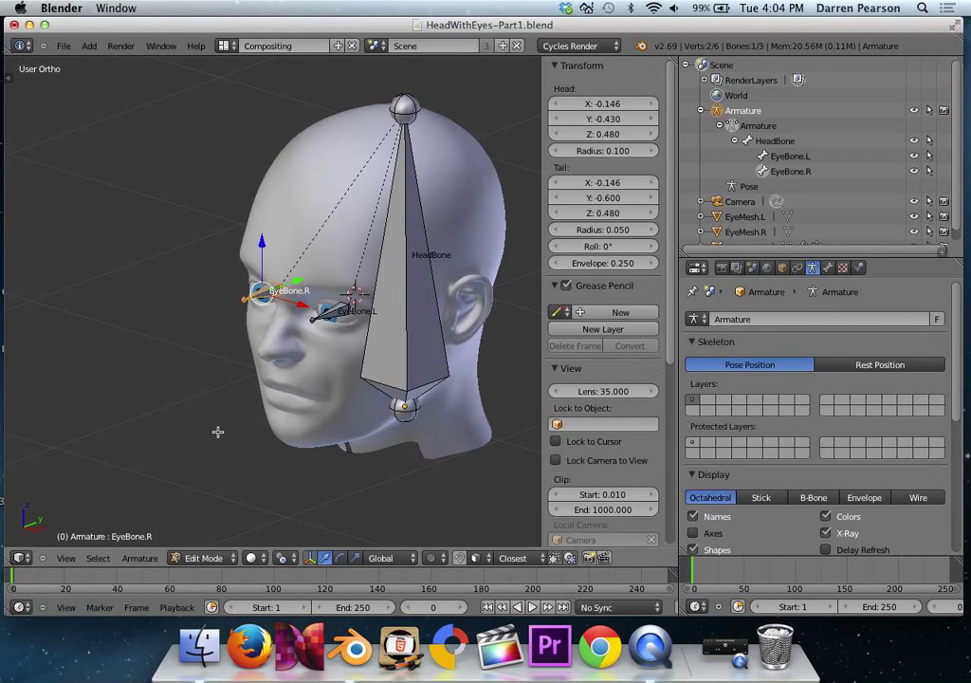
Step: In Pose Mode, parent HeadMesh to the HeadBone bone with Ctrl+P > Bone
left_click(203, 558)
left_click(218, 511)
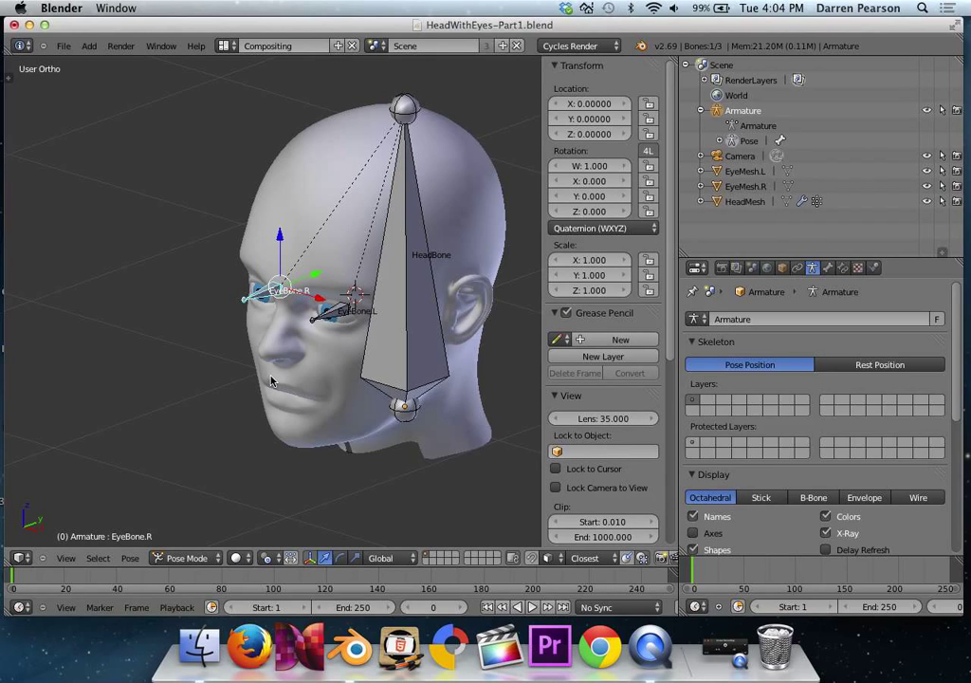
key("a")
key("a")
key("a")
key("a")
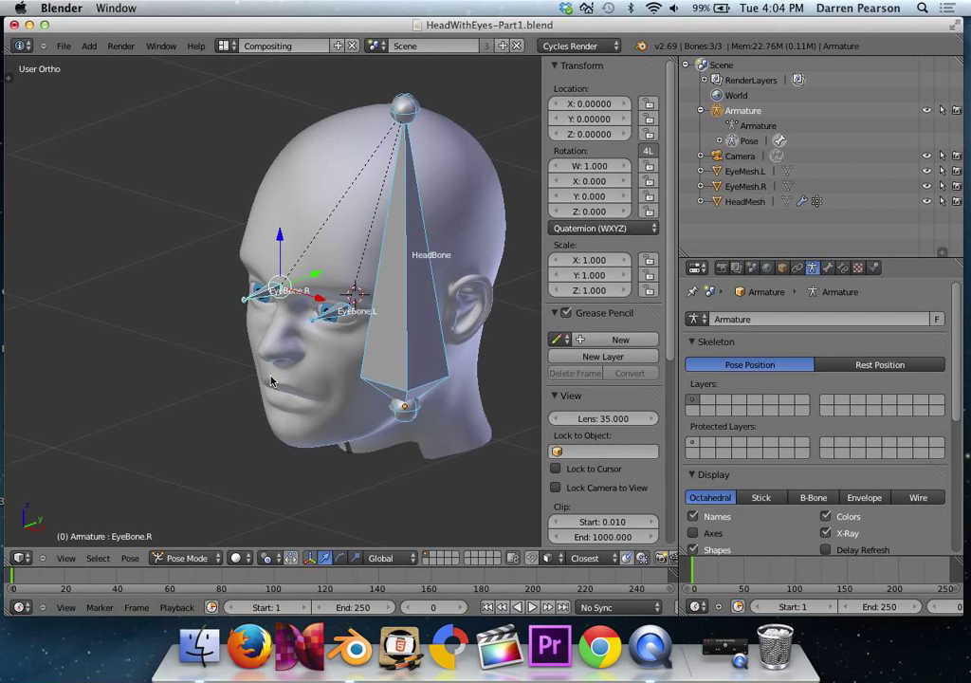
key("a")
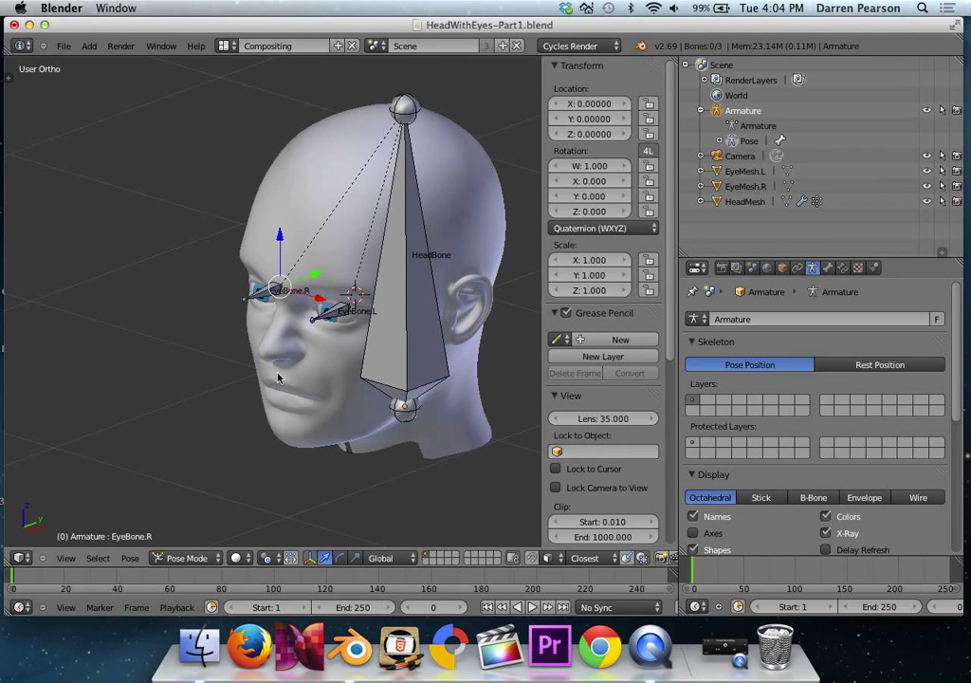
right_click(462, 196)
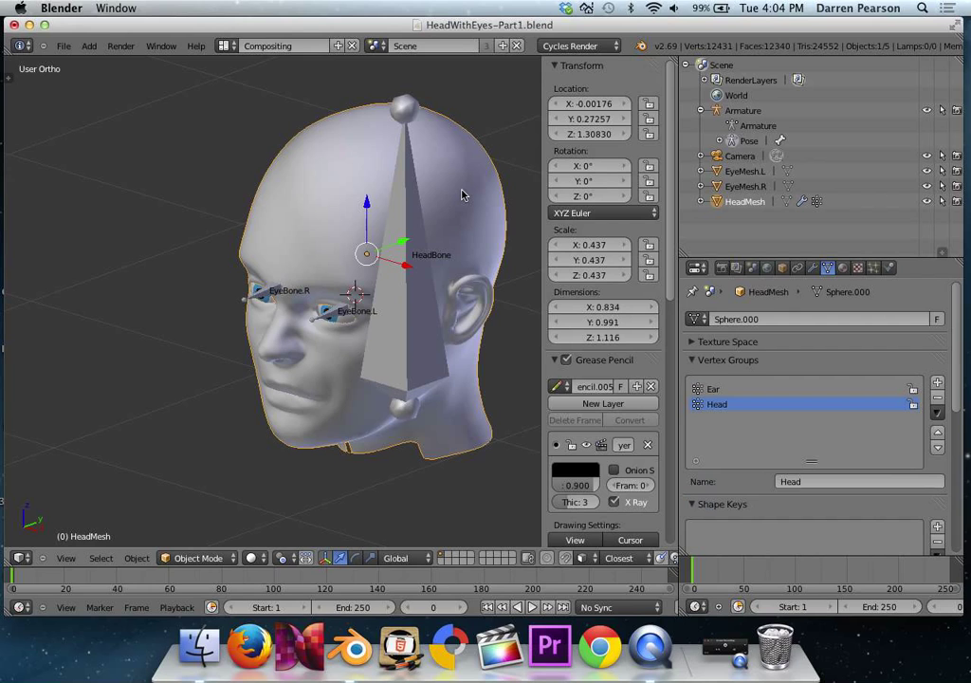
right_click(417, 346)
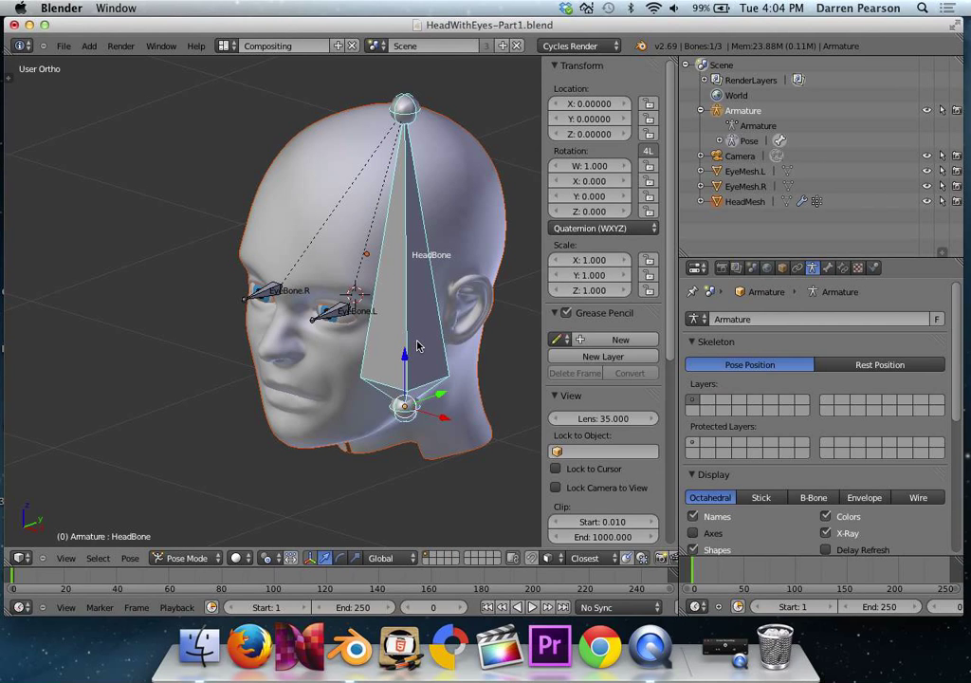
key("ctrl+p")
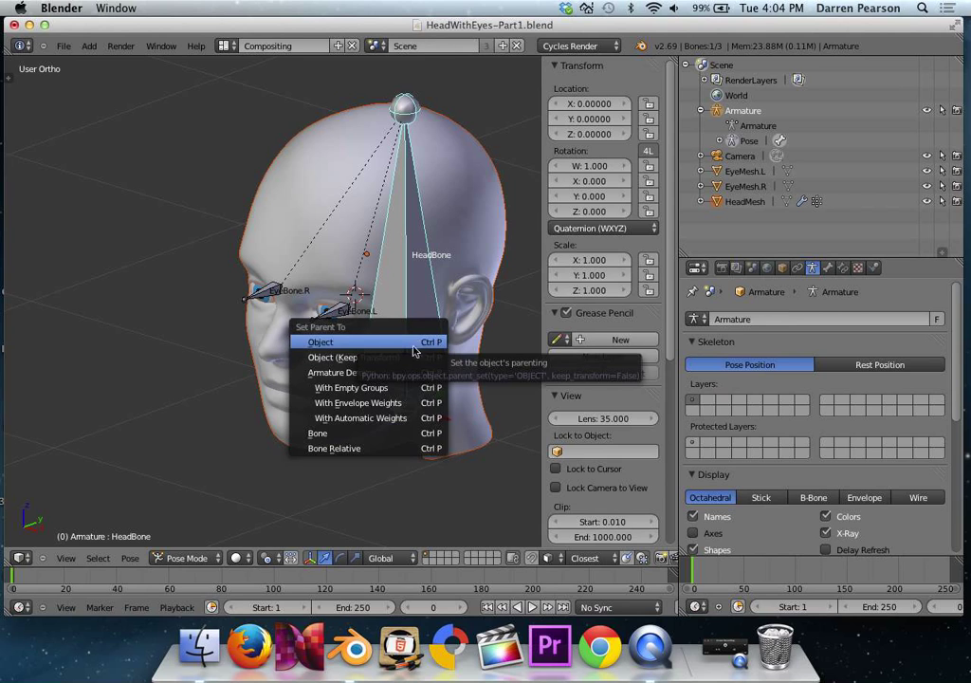
left_click(385, 442)
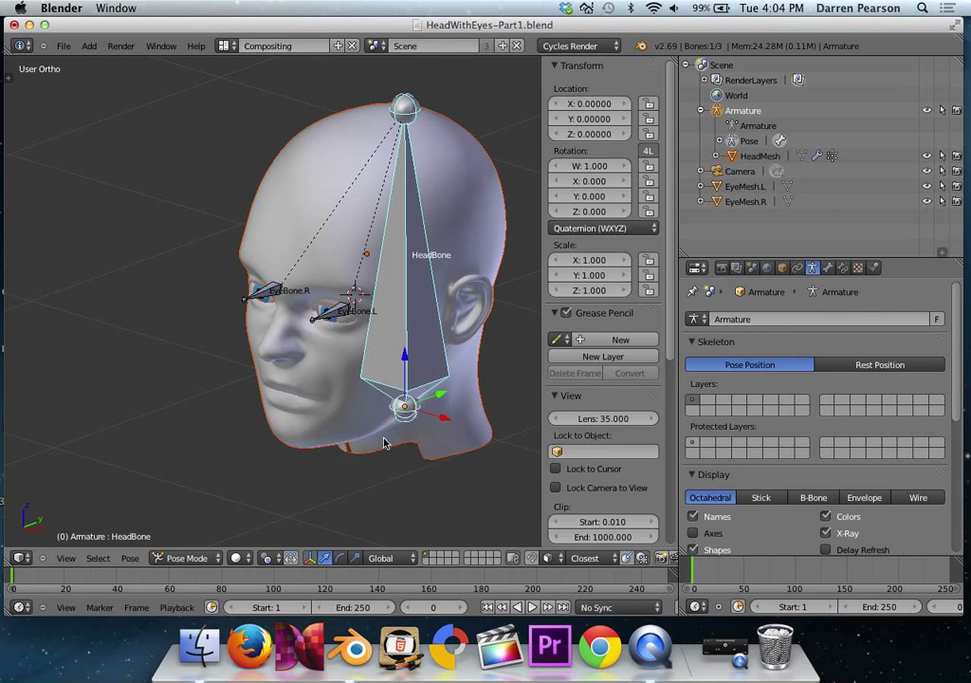
Step: Go back to Object Mode, reselect the armature and re-enter Pose Mode
key("a")
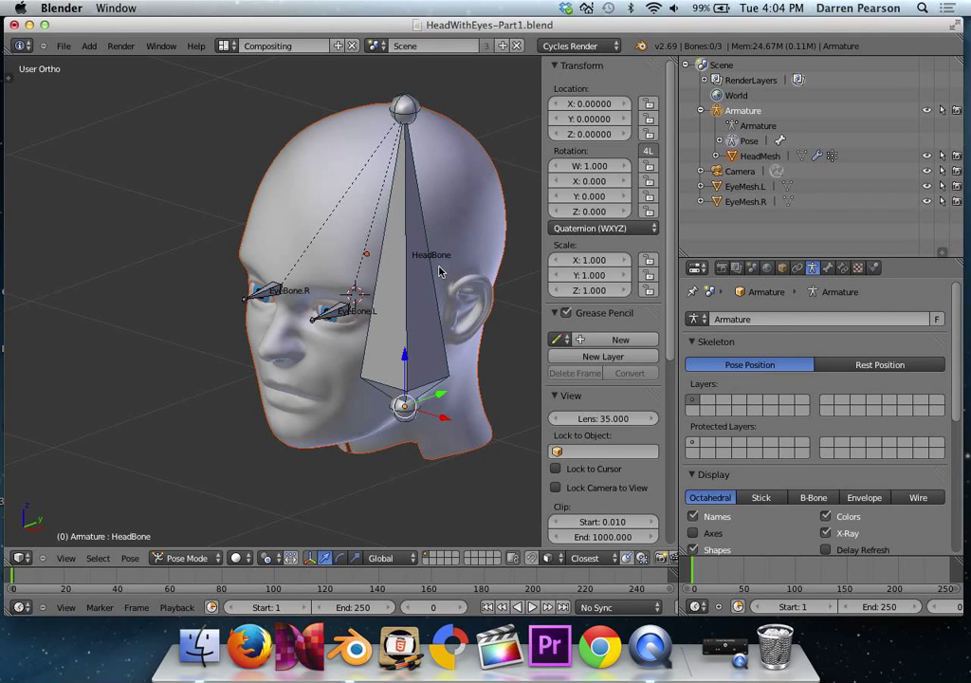
left_click(187, 558)
left_click(189, 543)
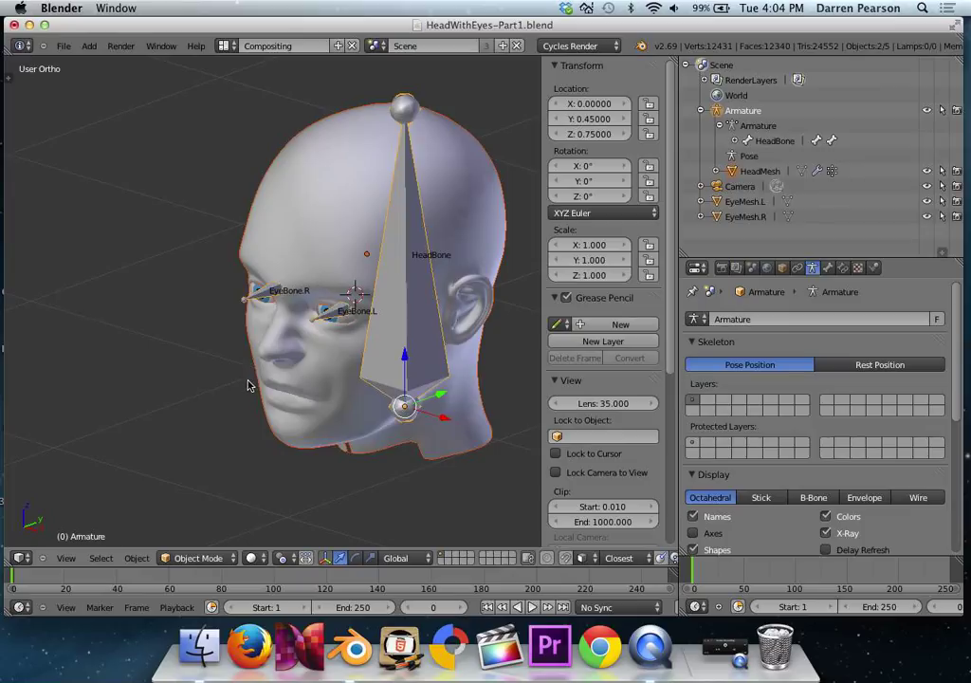
key("a")
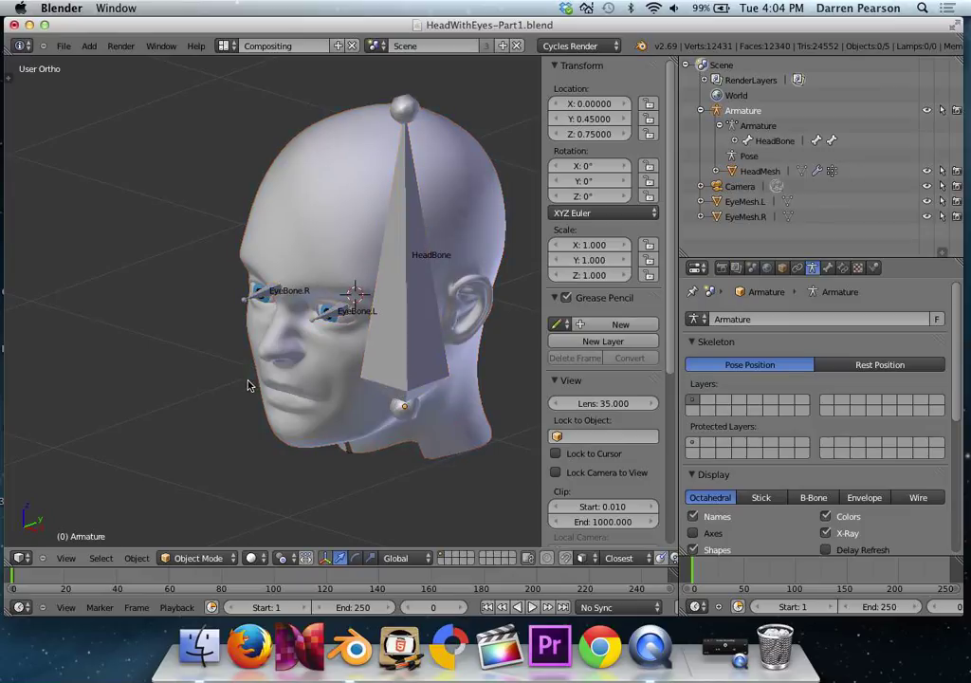
right_click(338, 371)
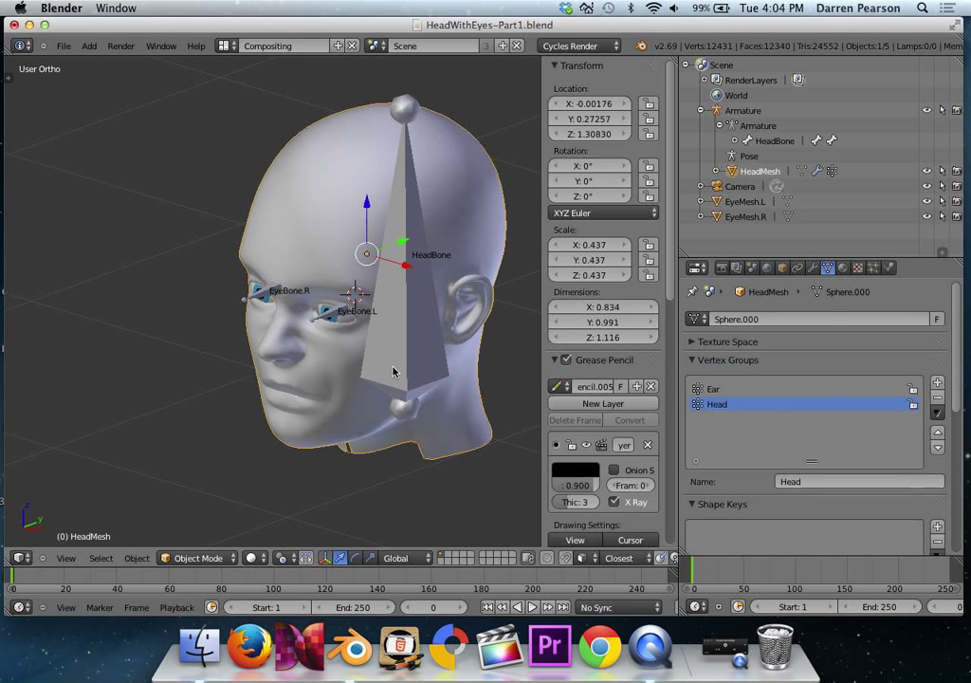
right_click(396, 364)
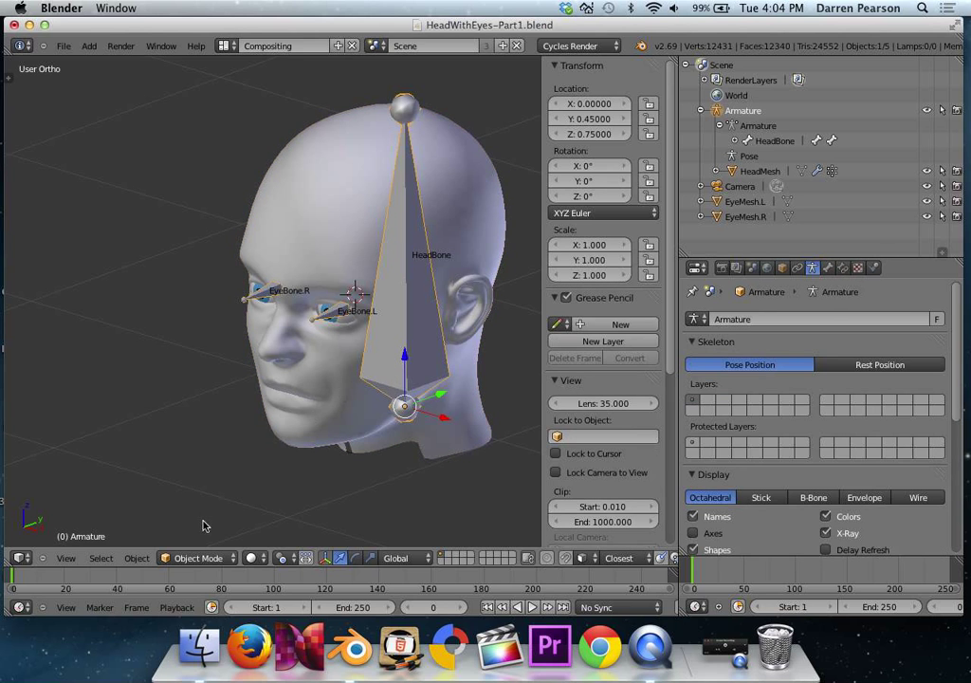
left_click(195, 558)
left_click(213, 512)
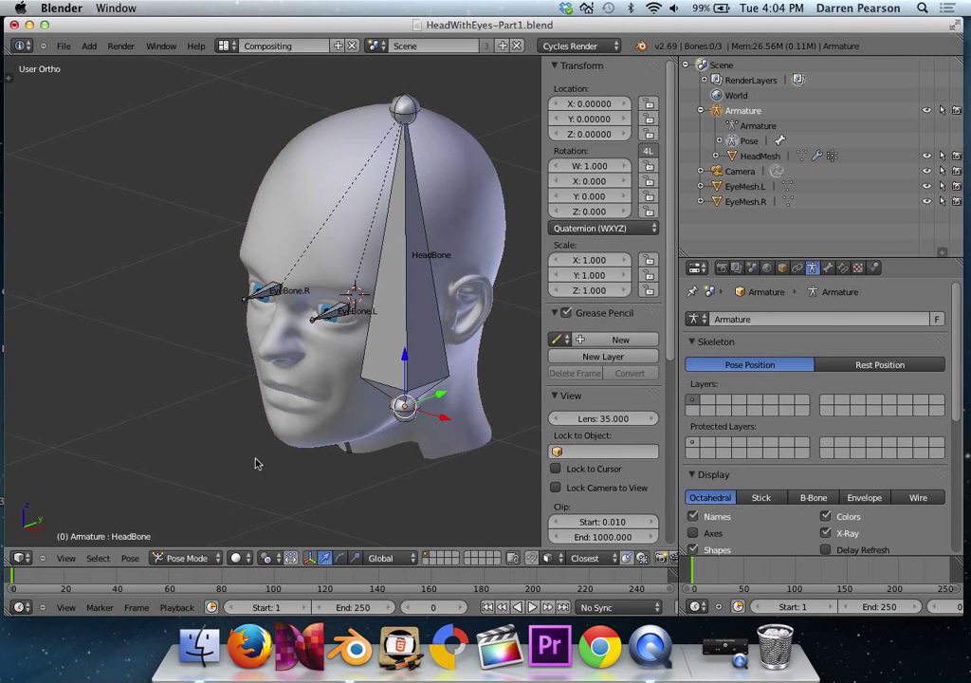
Step: Parent EyeMesh.L to the EyeBone.L bone with Ctrl+P > Bone
scroll(341, 334, "up", 1)
scroll(342, 334, "up", 3)
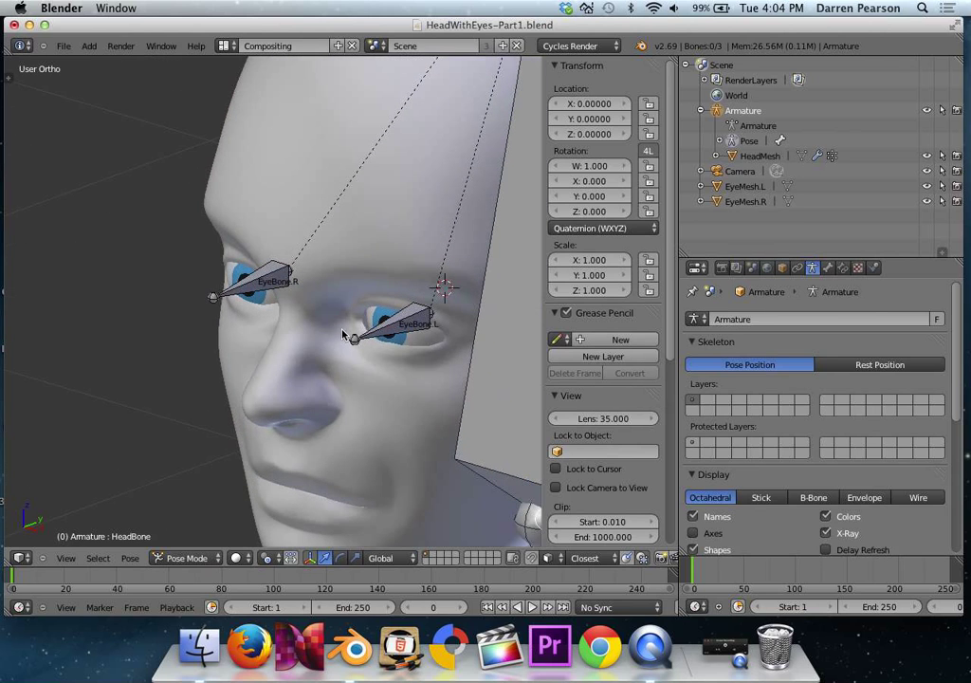
right_click(424, 340)
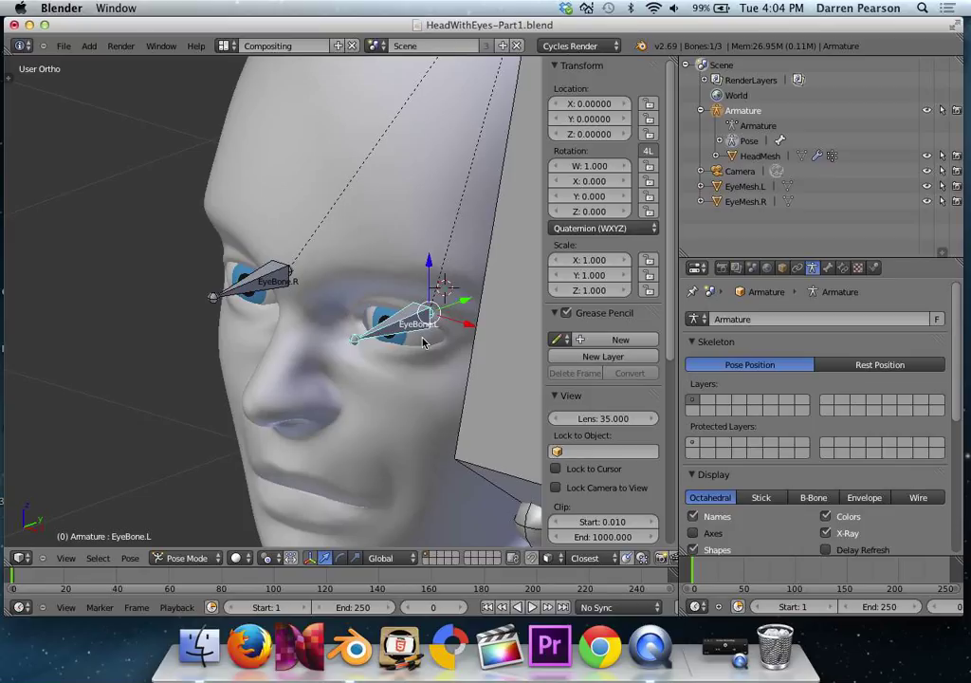
left_click(738, 188)
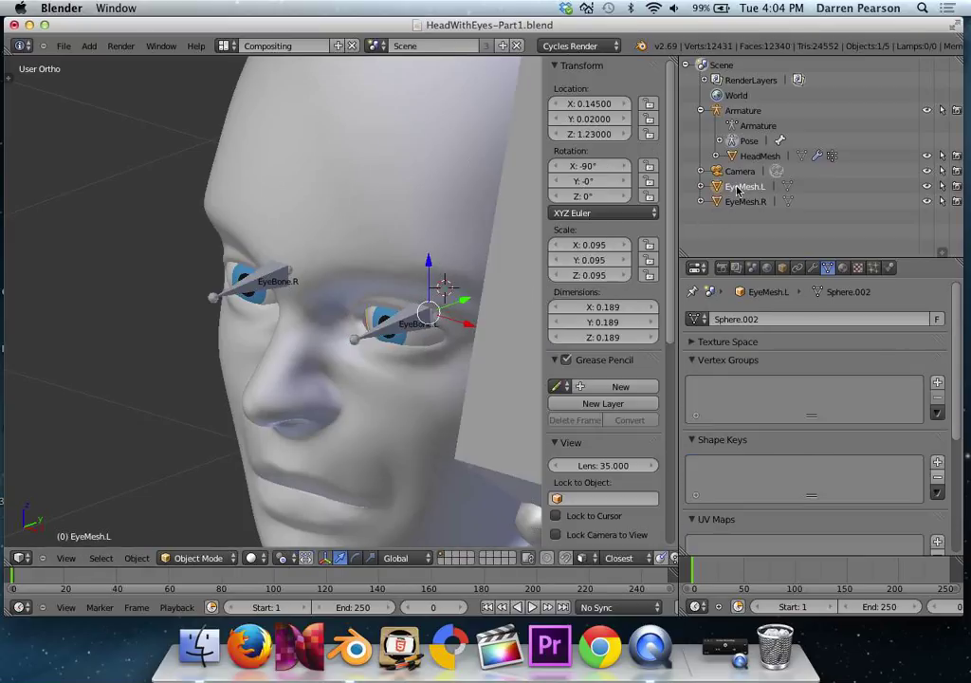
right_click(411, 324)
key("ctrl+p")
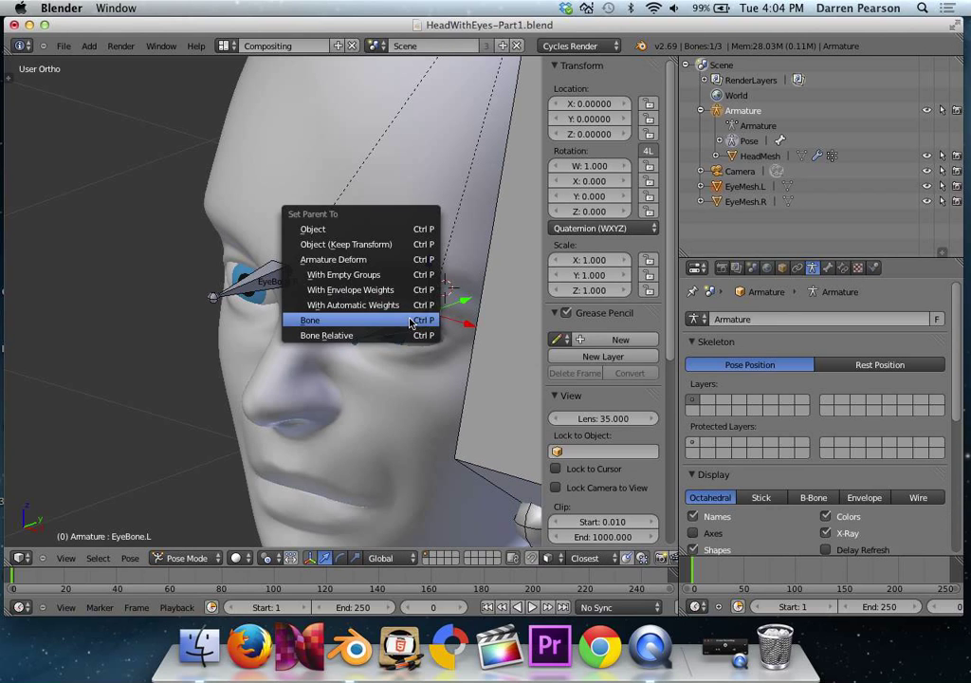
left_click(410, 321)
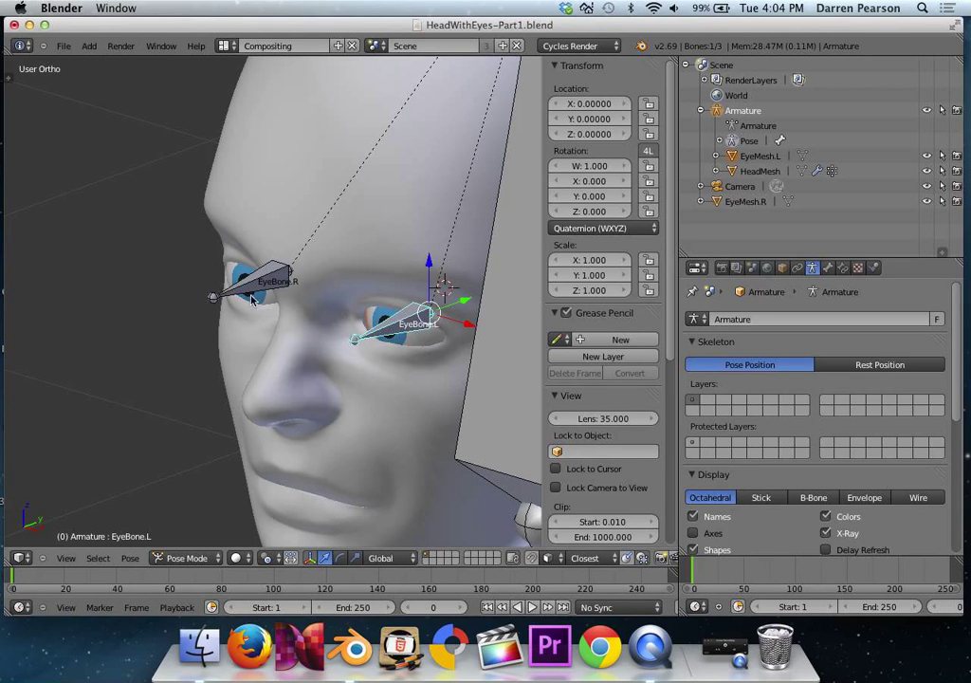
Step: Go back to Object Mode, select the right eye mesh and armature, and enter Pose Mode
key("a")
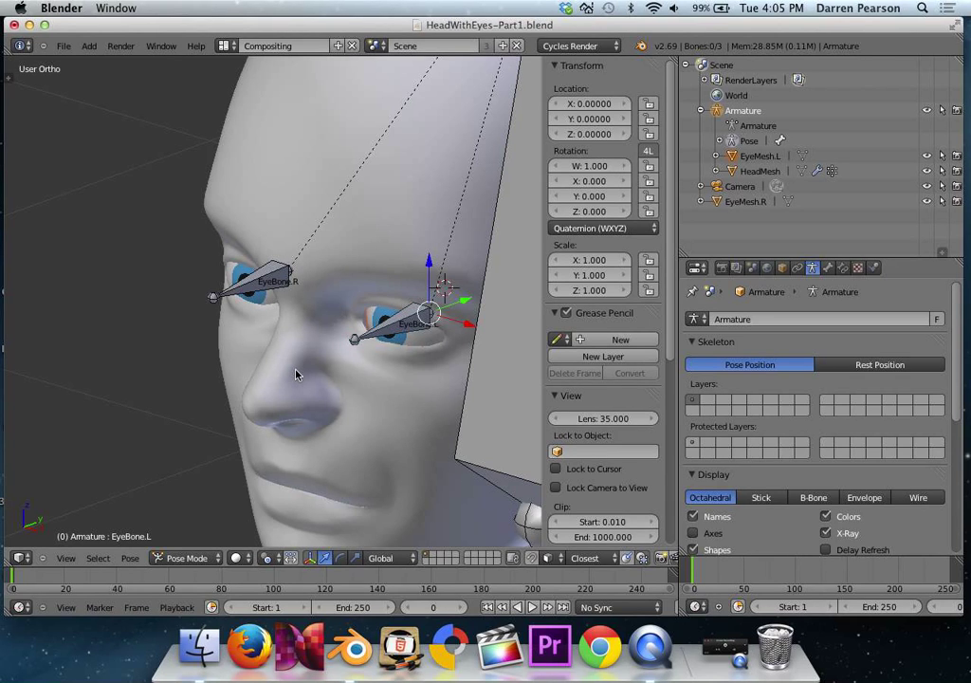
left_click(187, 558)
left_click(174, 540)
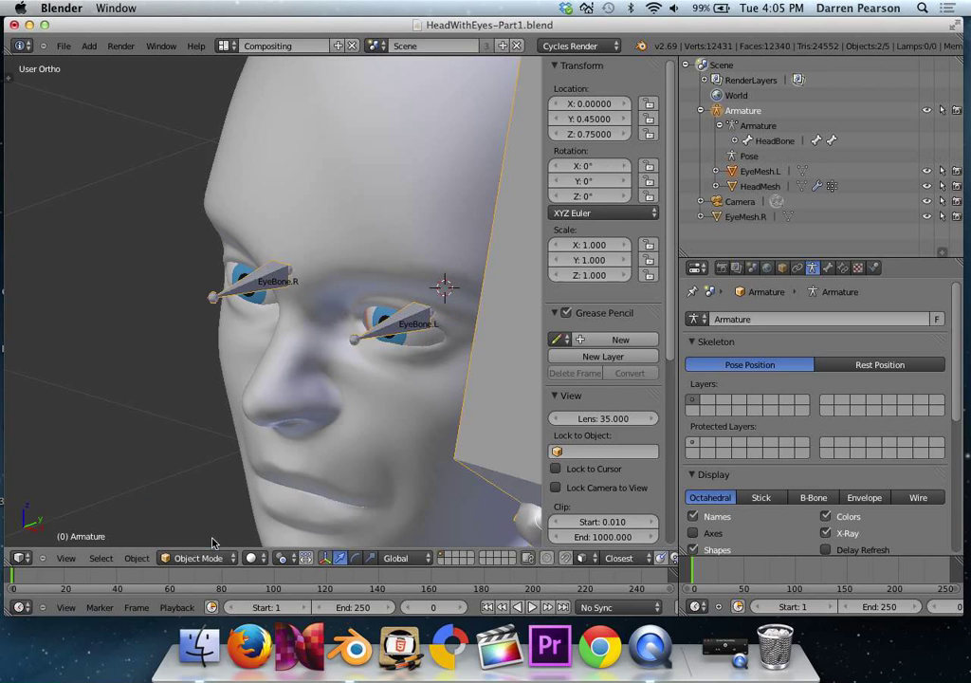
right_click(273, 283)
right_click(261, 283)
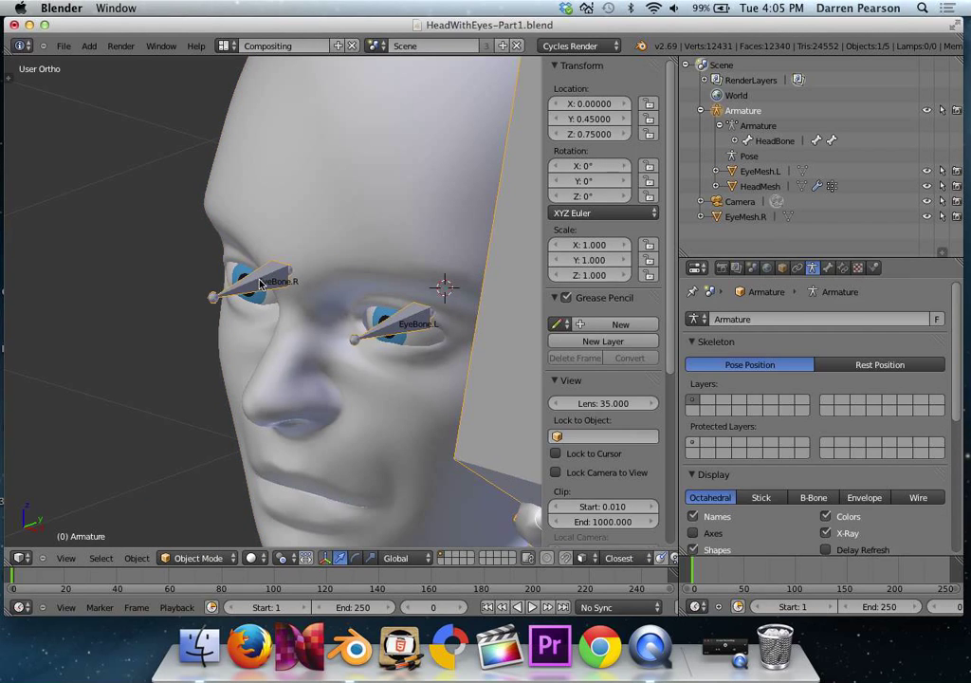
left_click(198, 557)
left_click(195, 510)
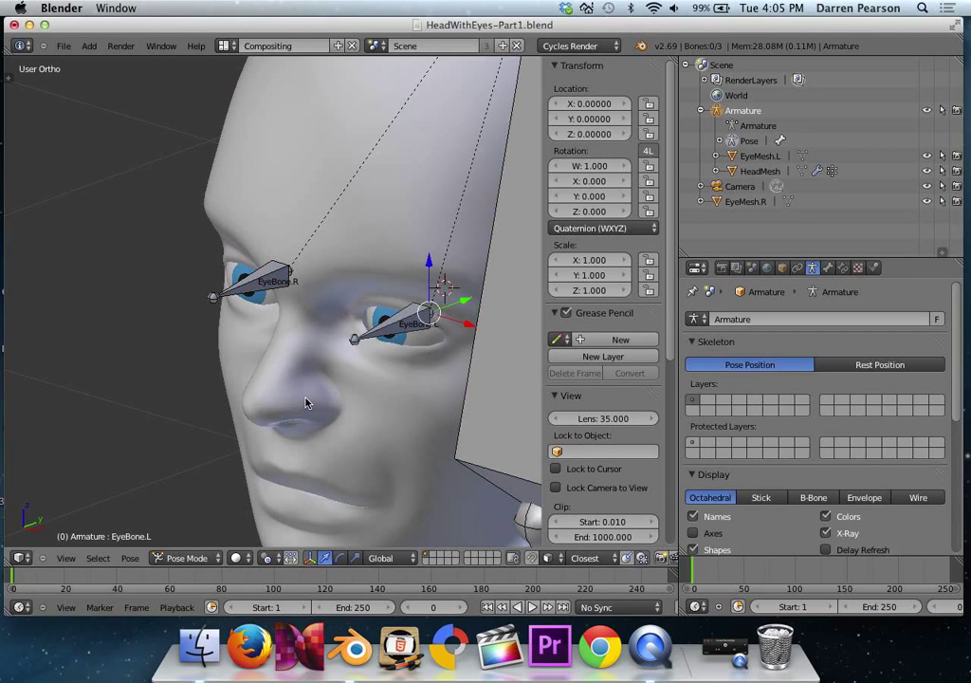
Step: Parent EyeMesh.R to the EyeBone.R bone, then deselect all bones
left_click(749, 203)
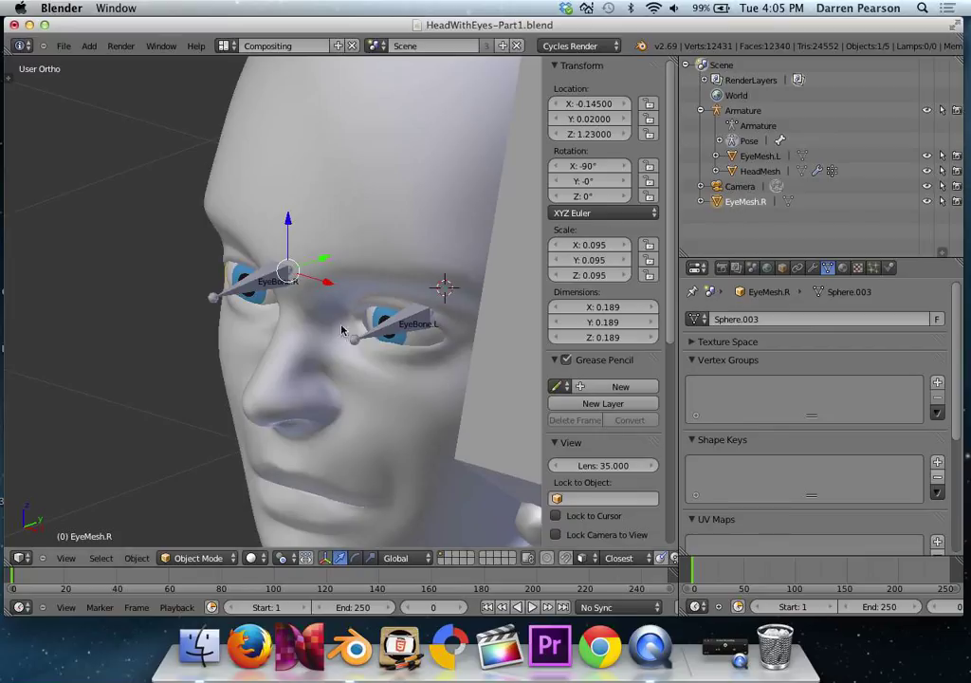
right_click(253, 288)
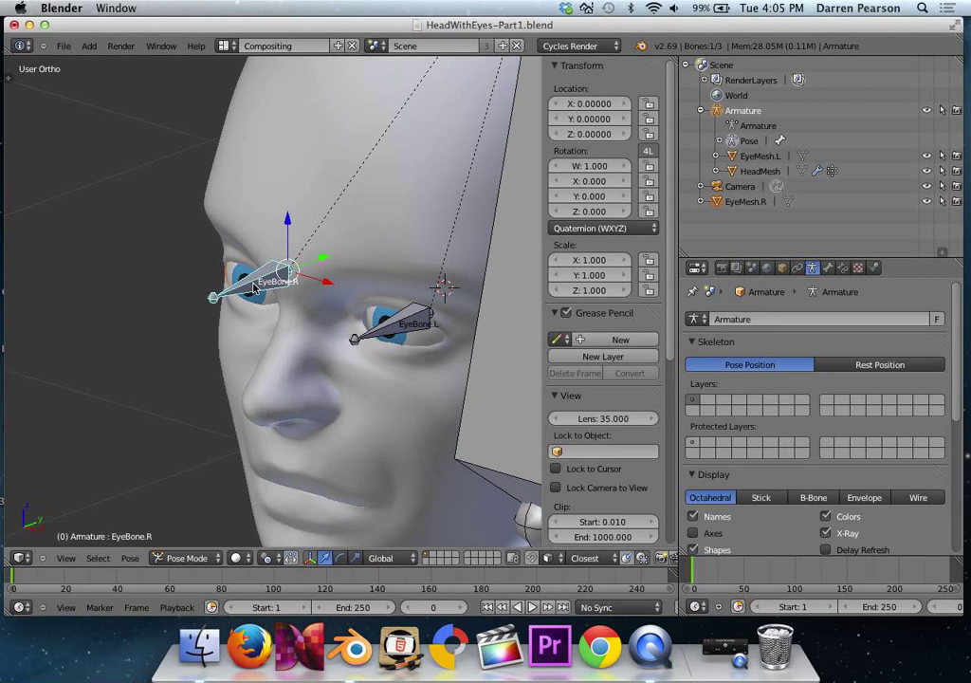
key("ctrl+p")
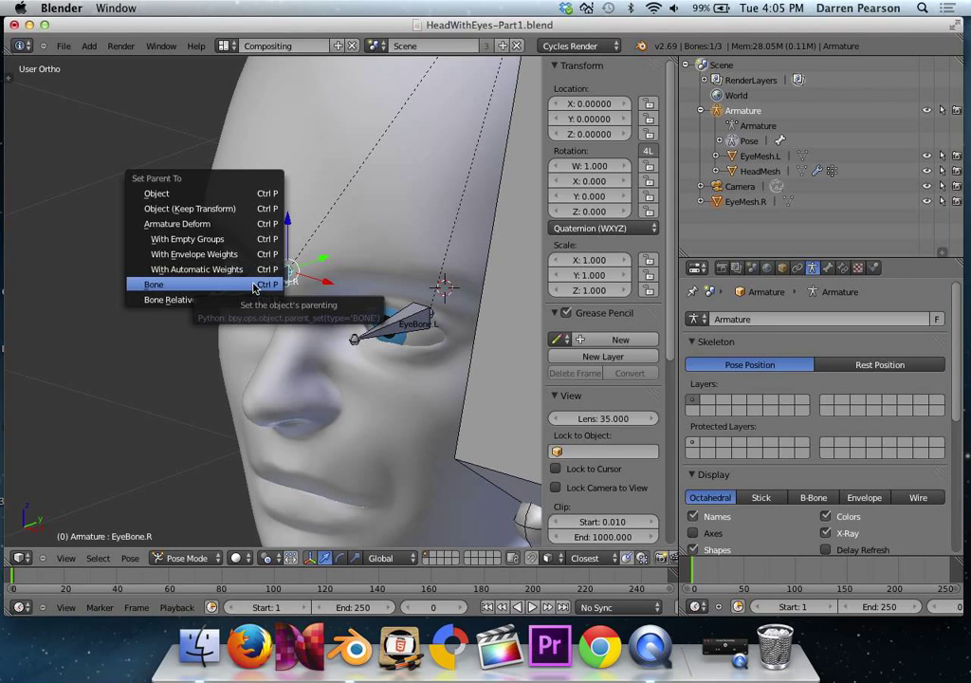
left_click(254, 289)
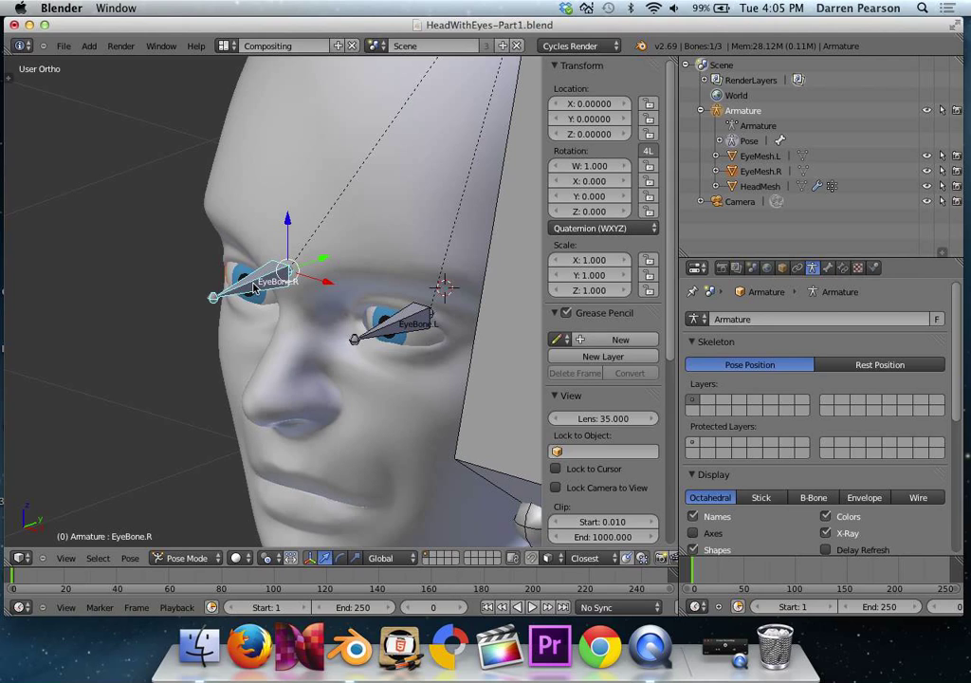
key("a")
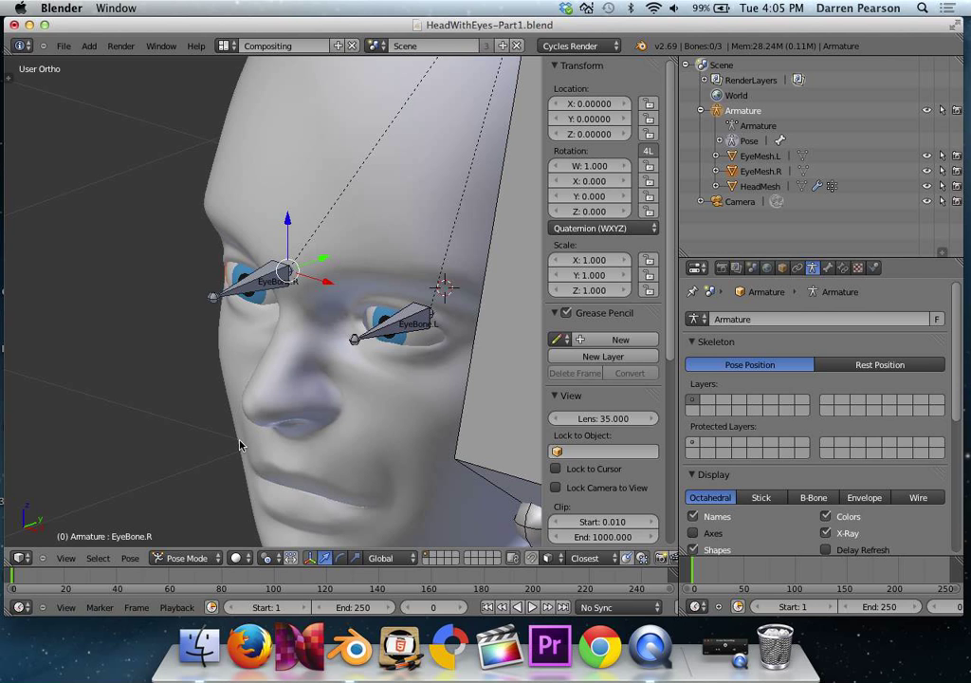
Step: Test-move HeadBone, then clear its location back to the original with Alt+G
scroll(280, 391, "down", 4)
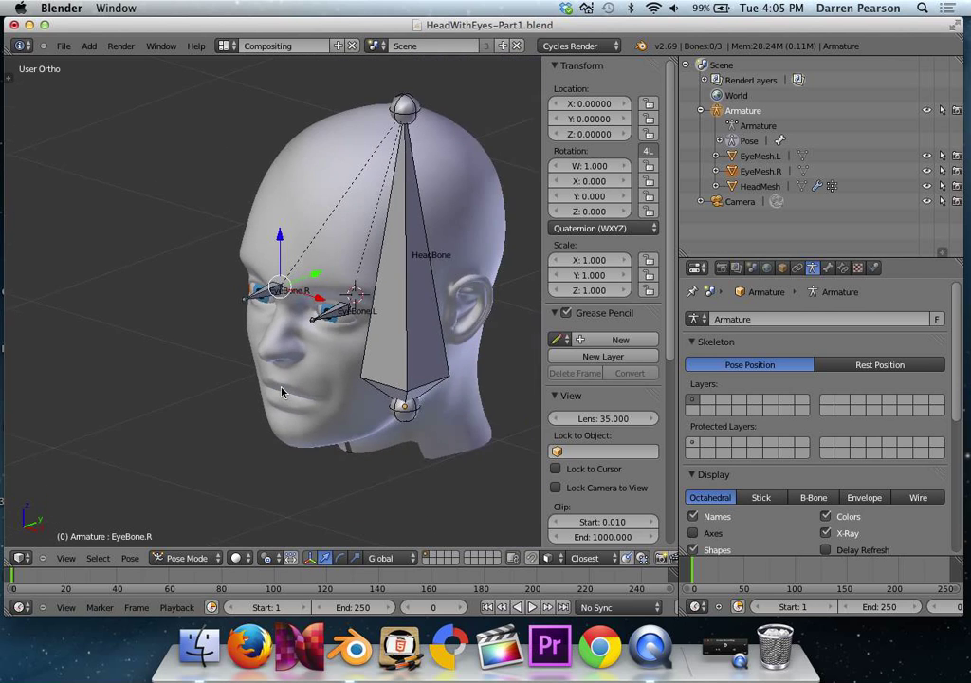
scroll(281, 391, "down", 2)
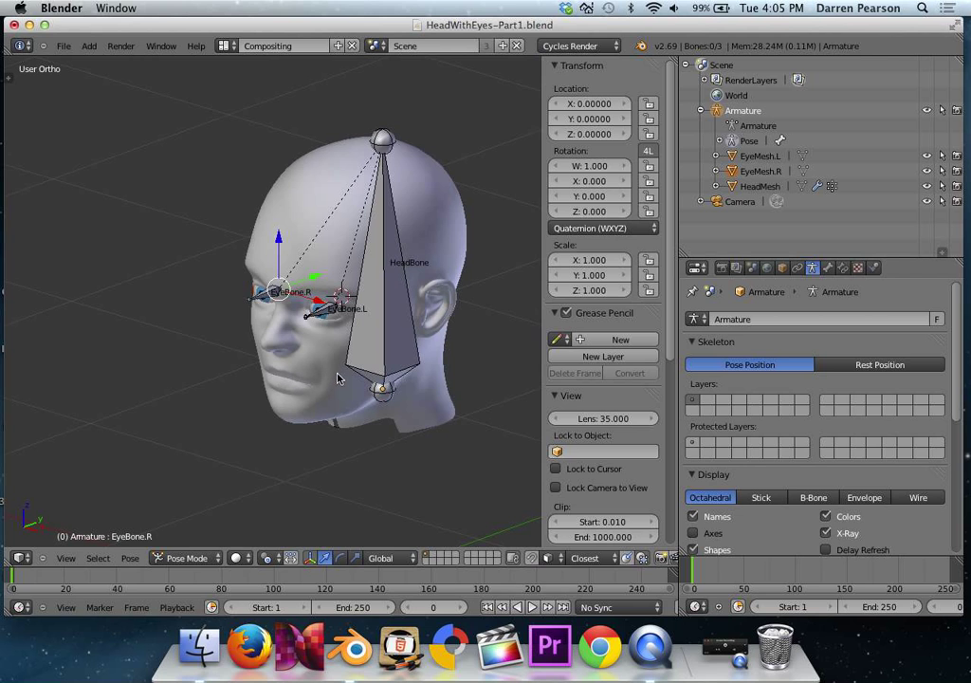
right_click(392, 342)
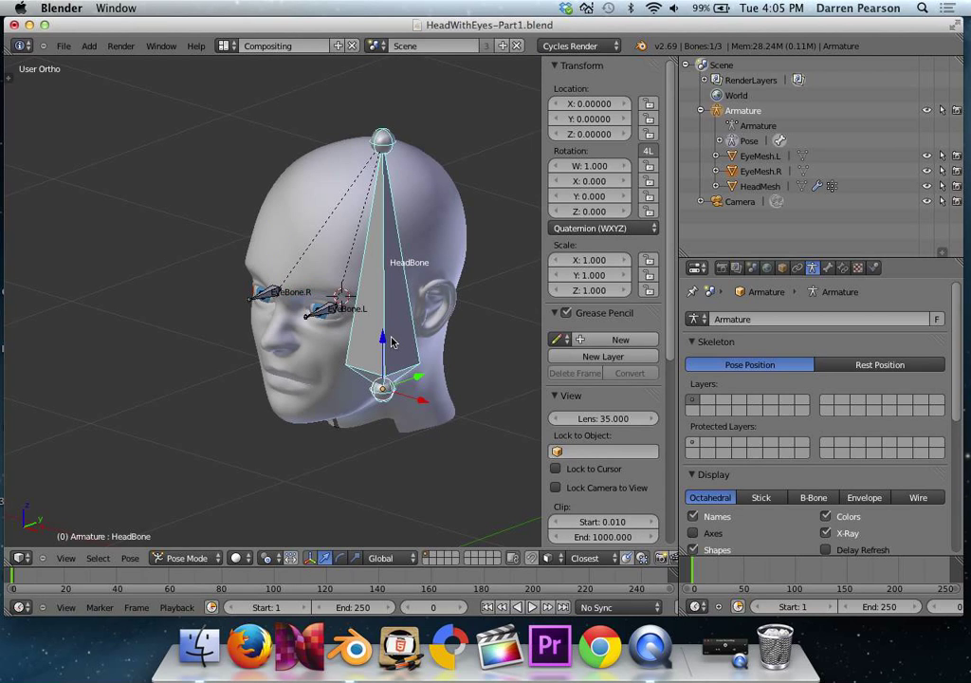
key("g")
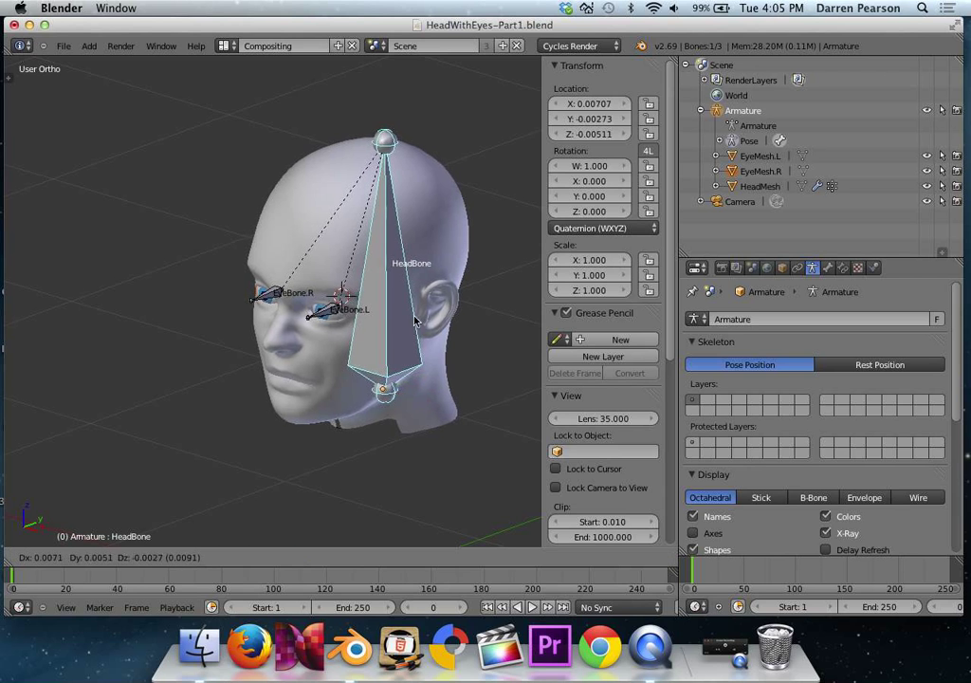
left_click(263, 267)
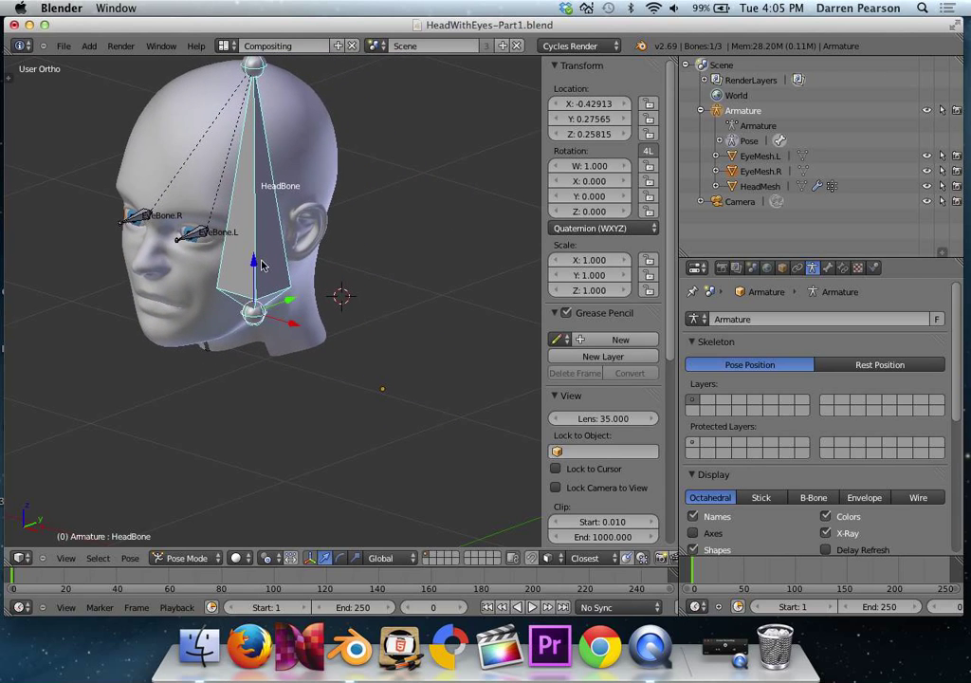
key("alt+g")
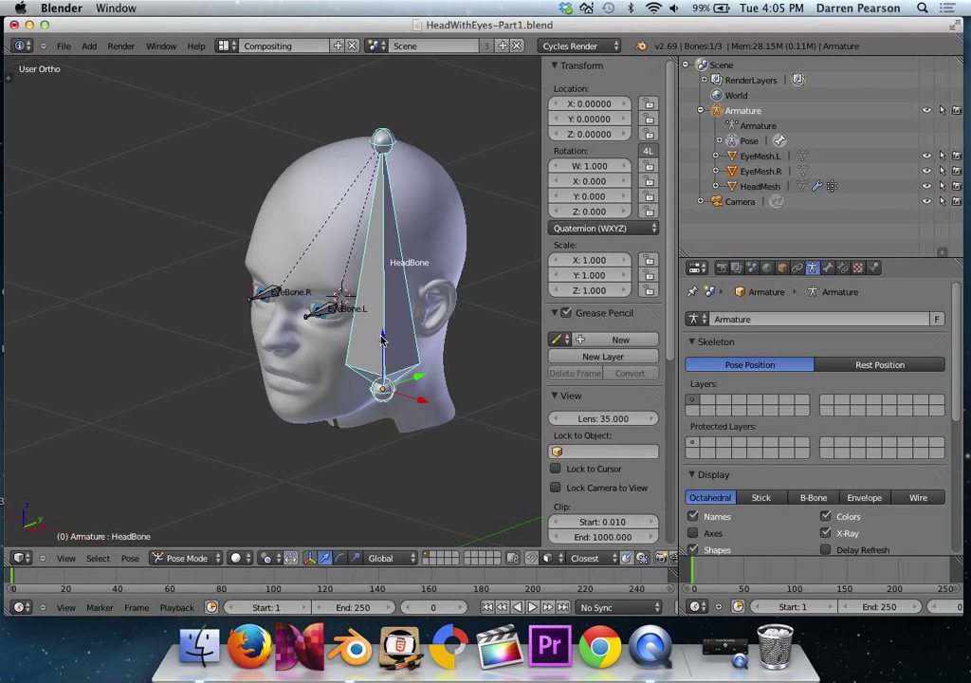
Step: Rotate HeadBone to confirm the head and both eyes follow it
key("r")
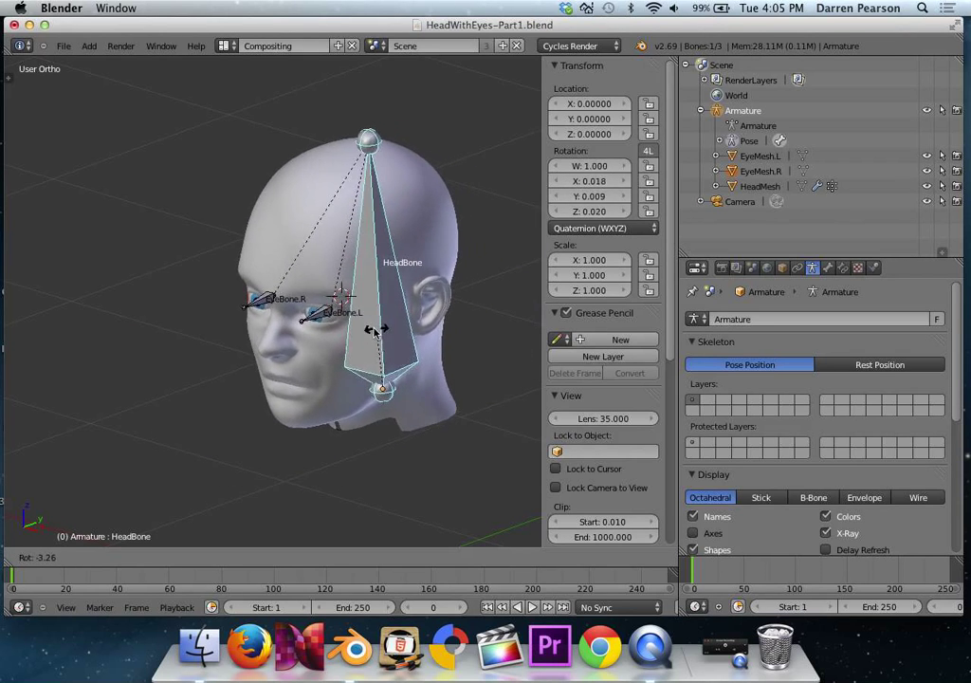
left_click(384, 335)
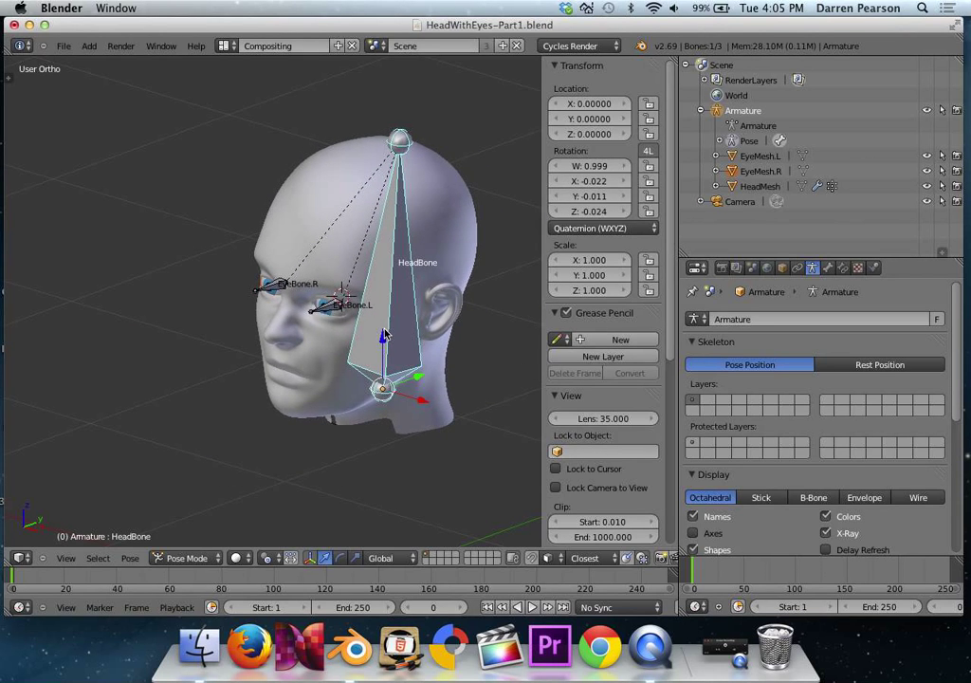
scroll(379, 327, "up", 5)
right_click(383, 321)
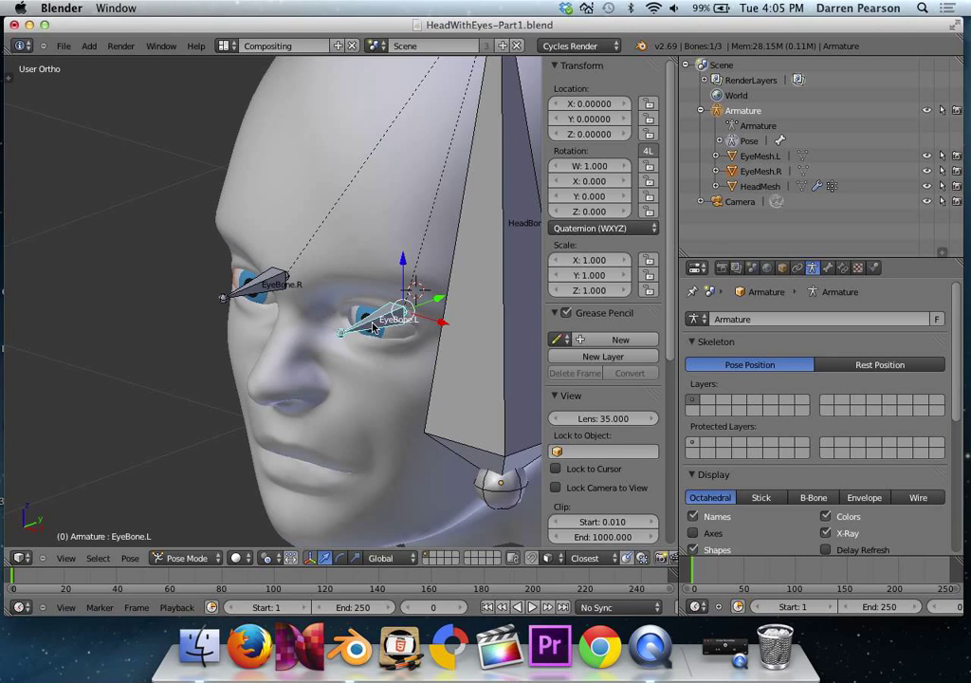
key("r")
key("z")
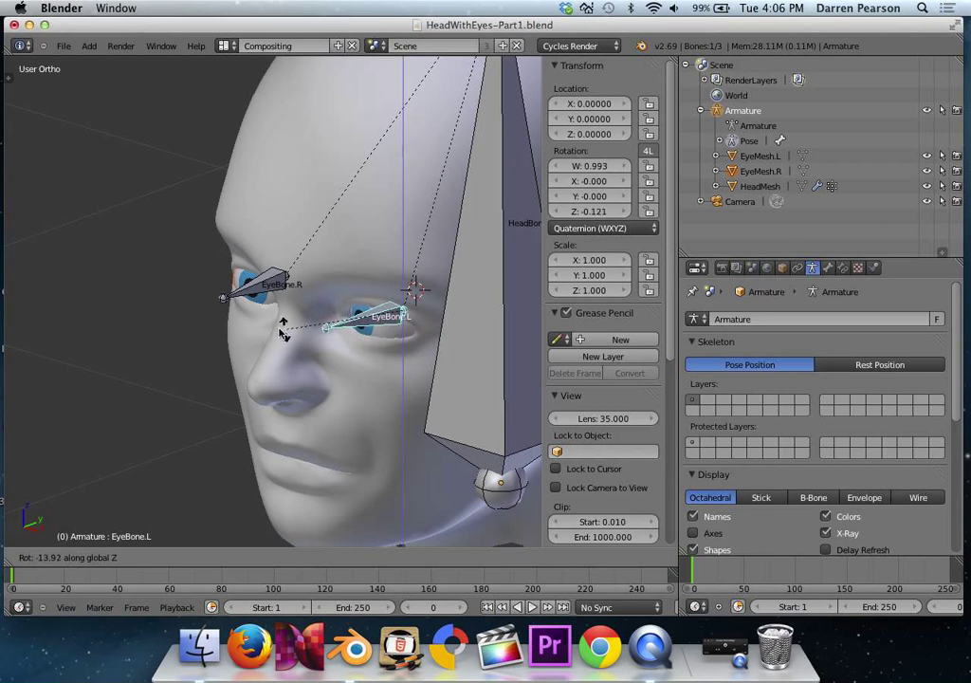
left_click(370, 364)
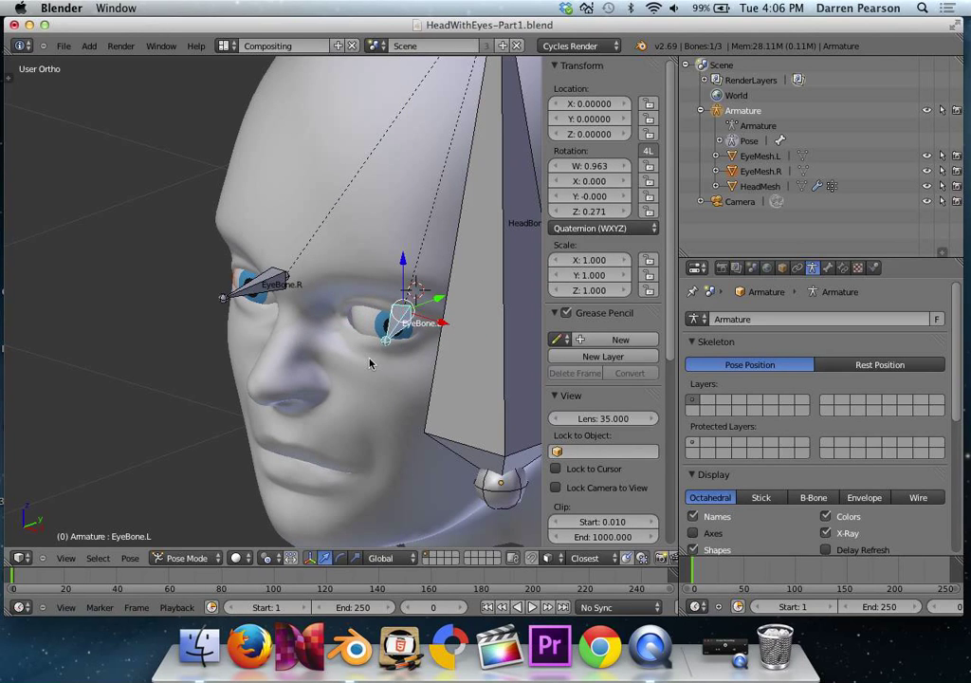
key("r")
key("y")
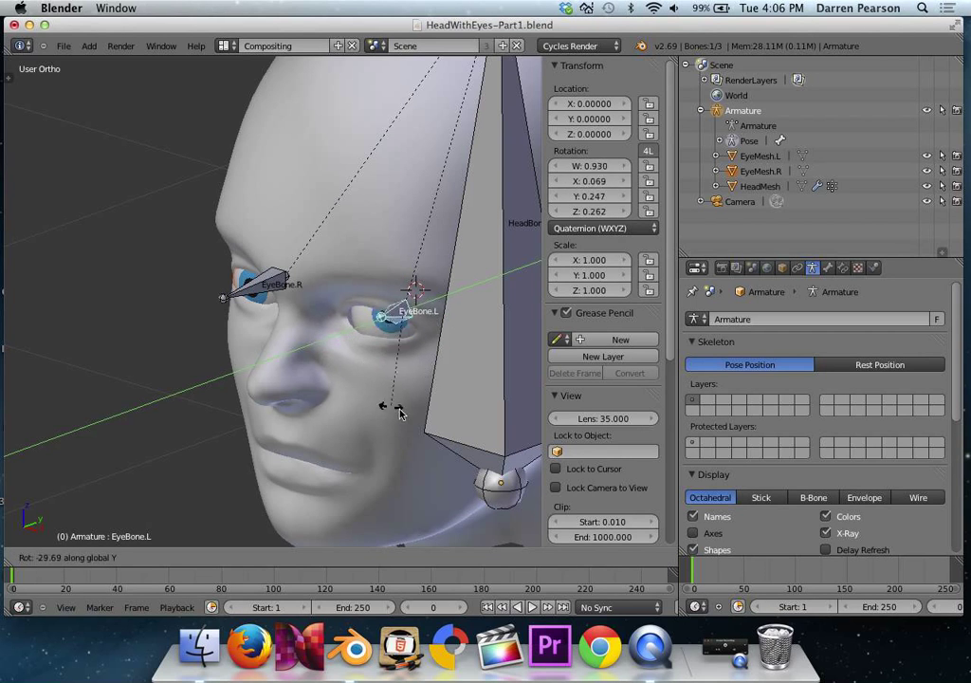
left_click(382, 420)
key("r")
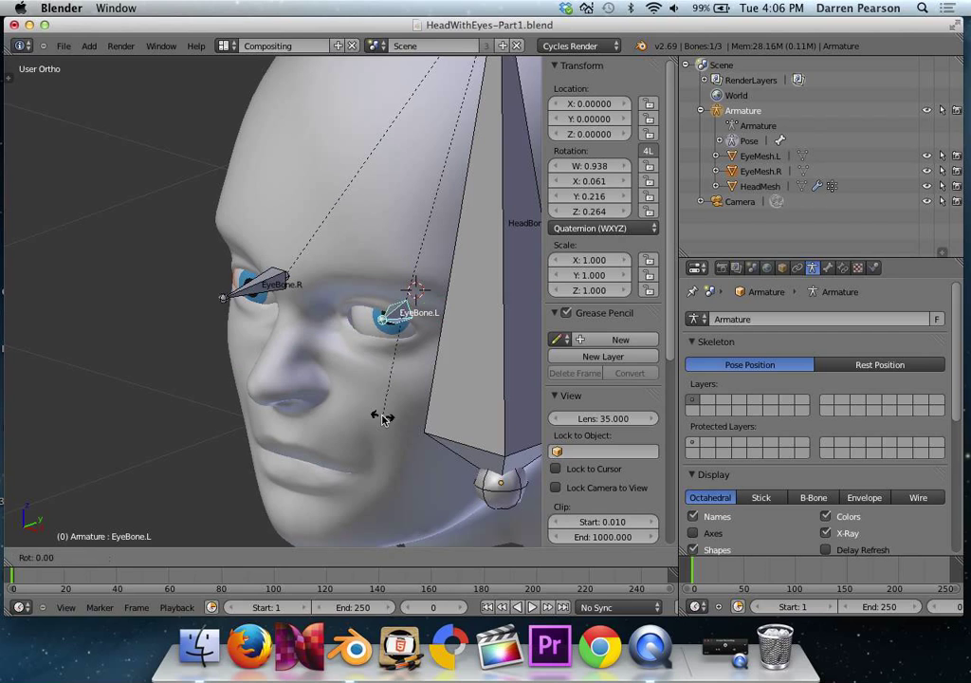
key("x")
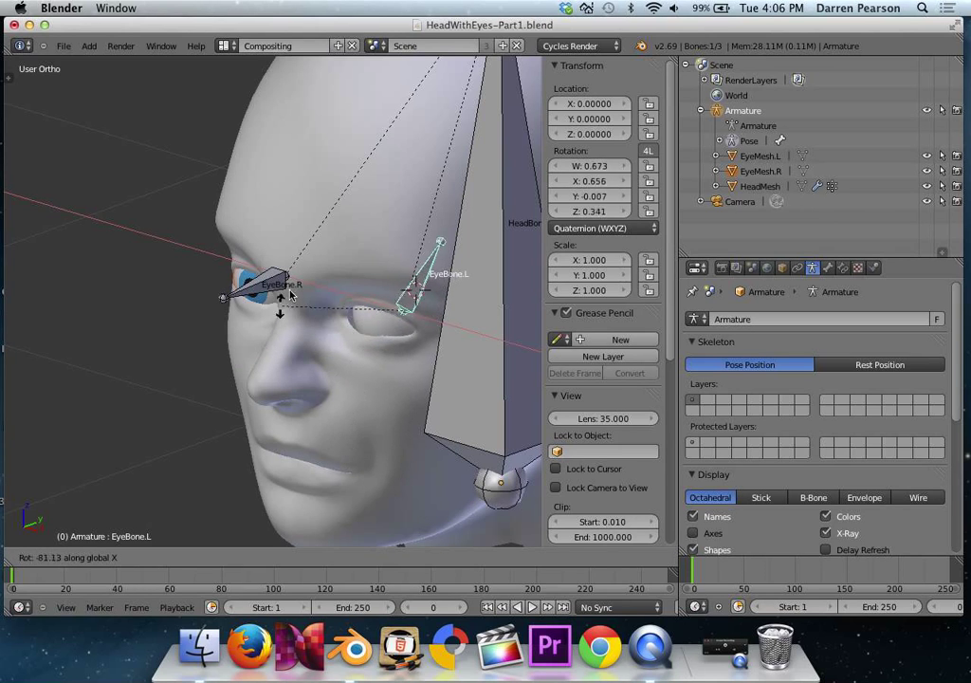
left_click(377, 506)
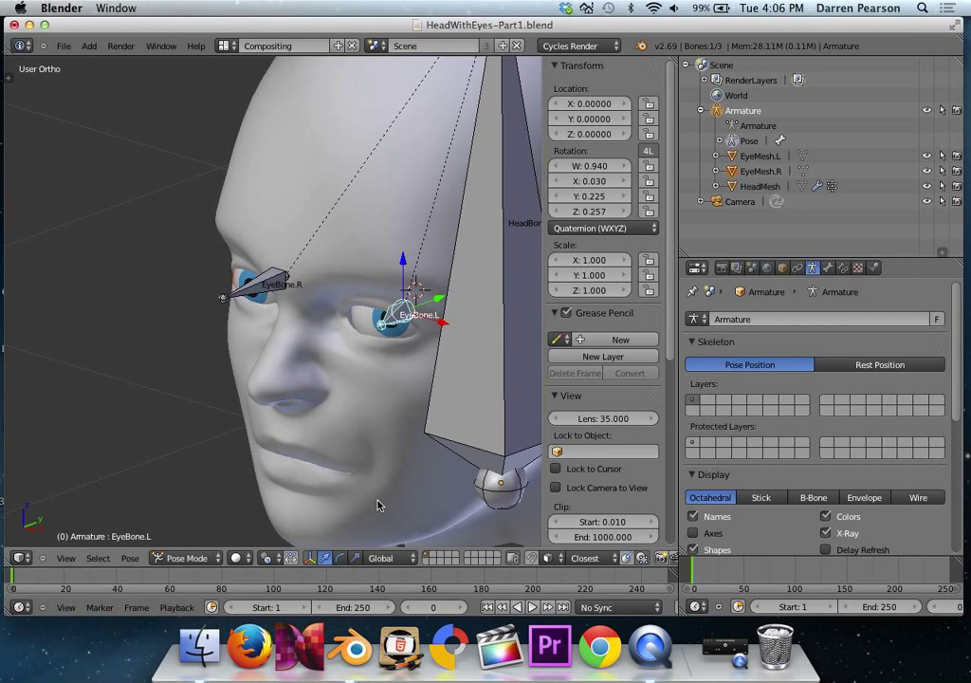
key("alt+r")
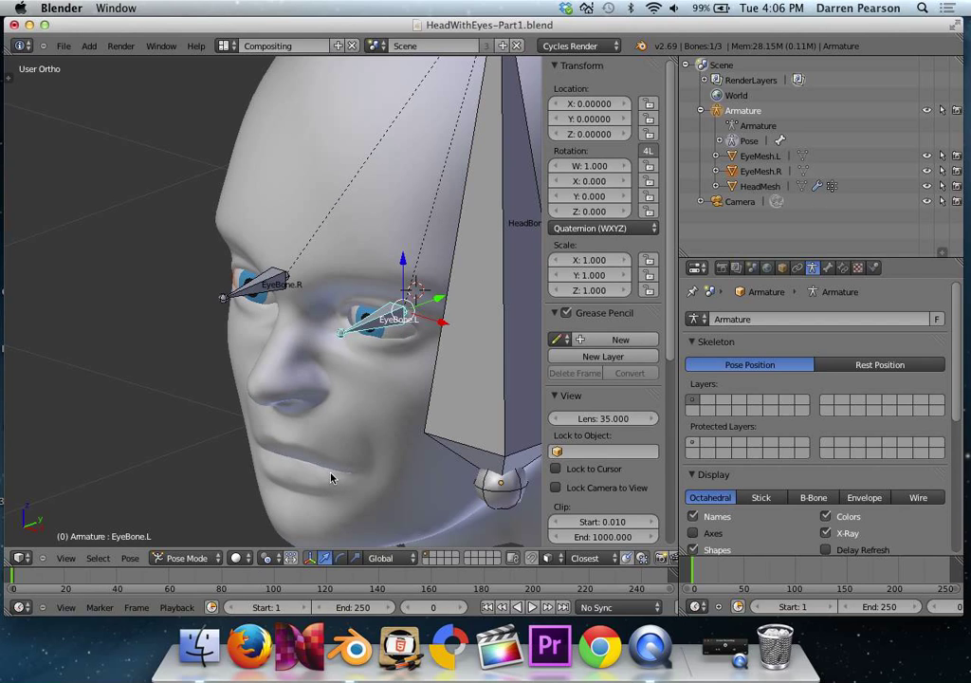
Step: Return to Object Mode and save the rig as HeadWithEyes-Part2.blend
left_click(185, 557)
left_click(192, 544)
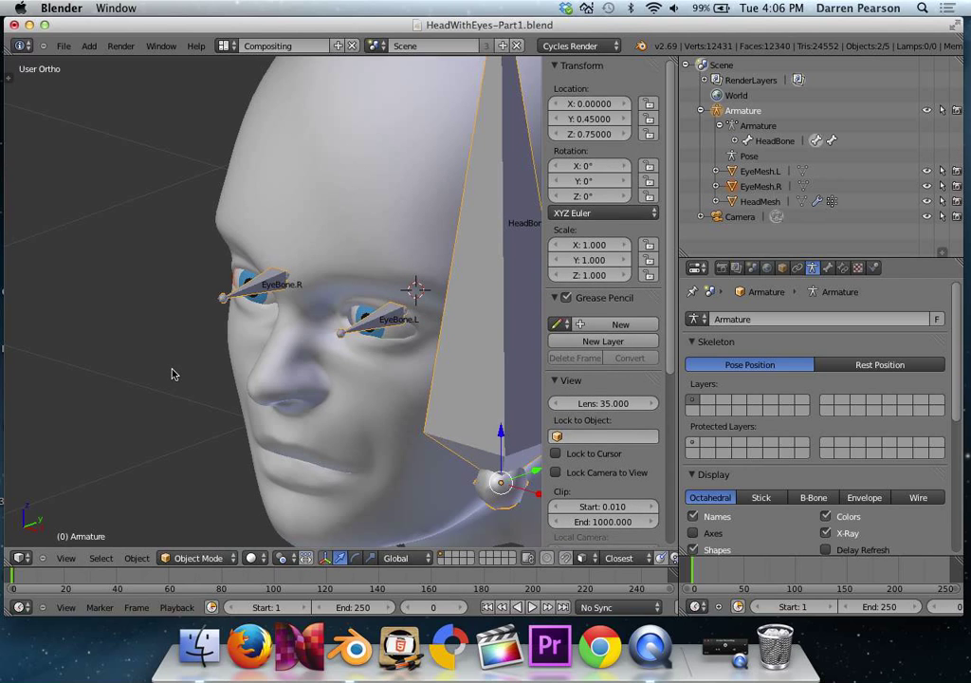
left_click(64, 45)
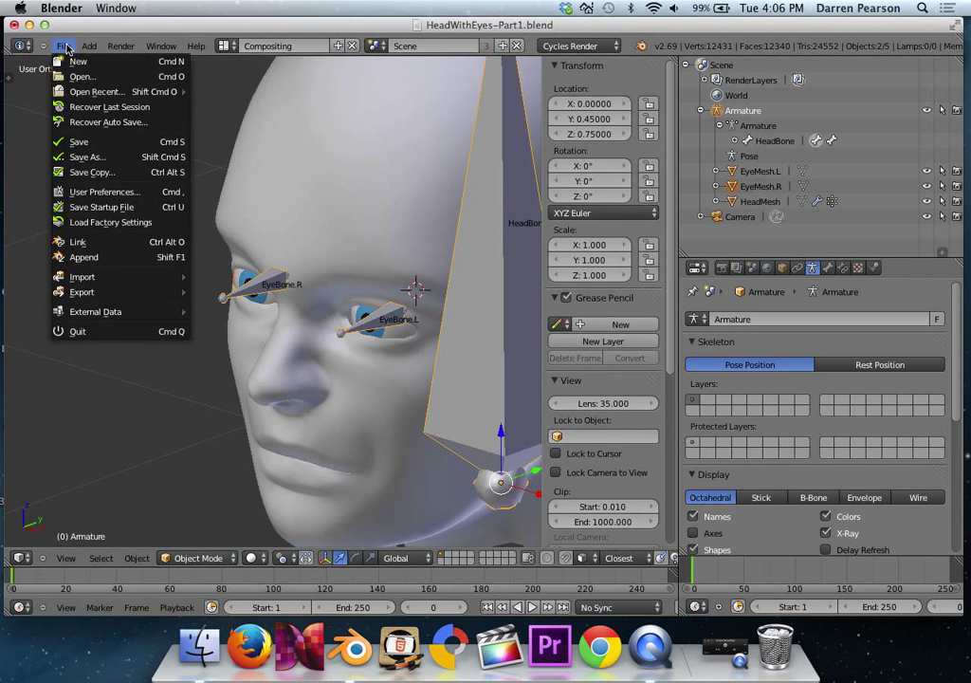
left_click(85, 157)
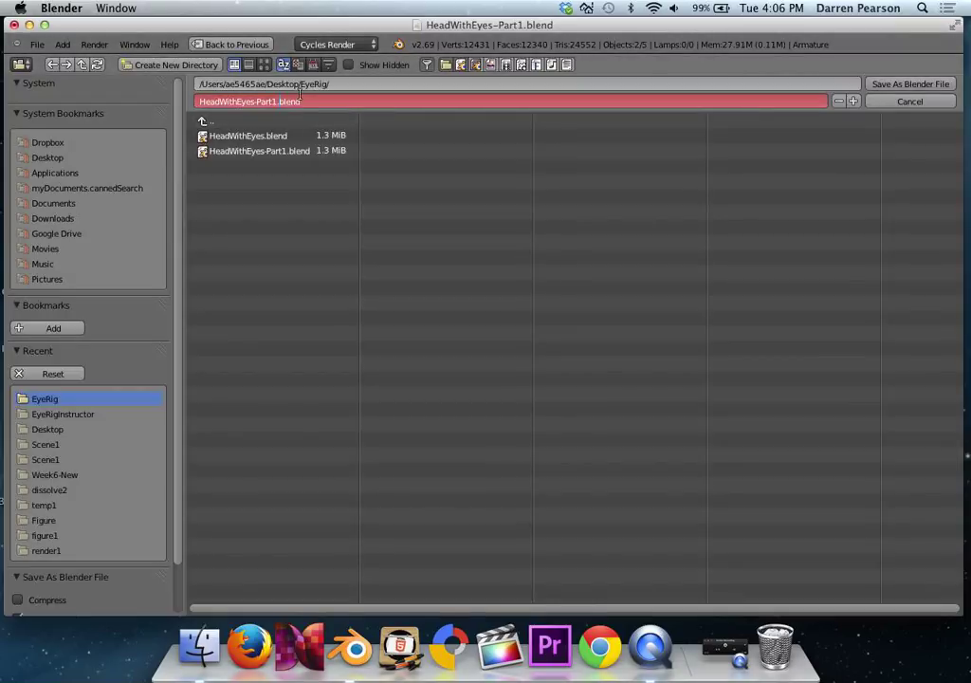
key("BackSpace")
type("2")
key("Return")
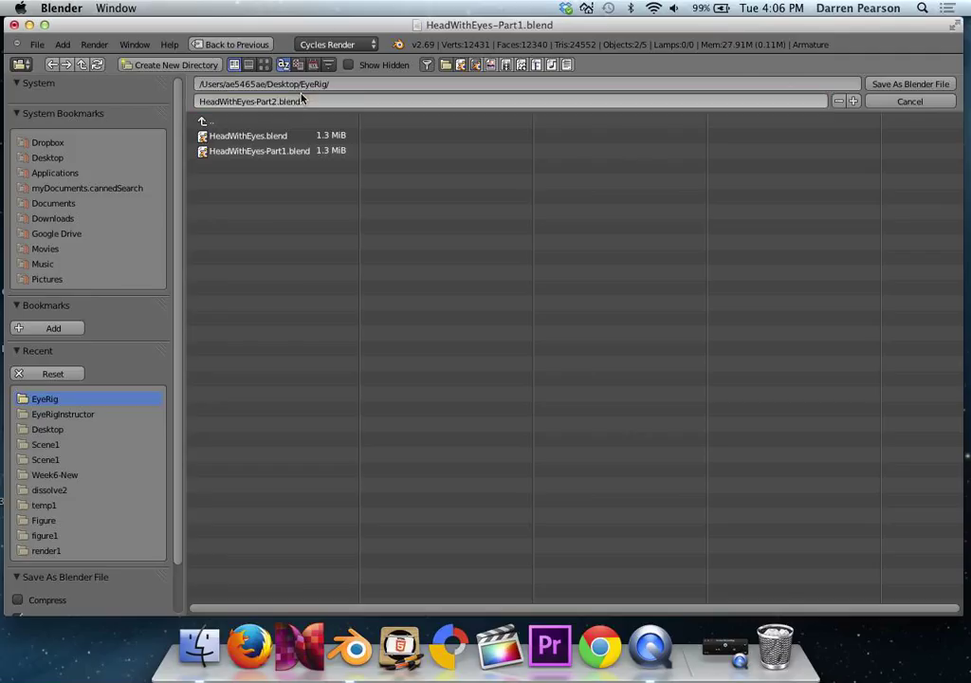
left_click(916, 84)
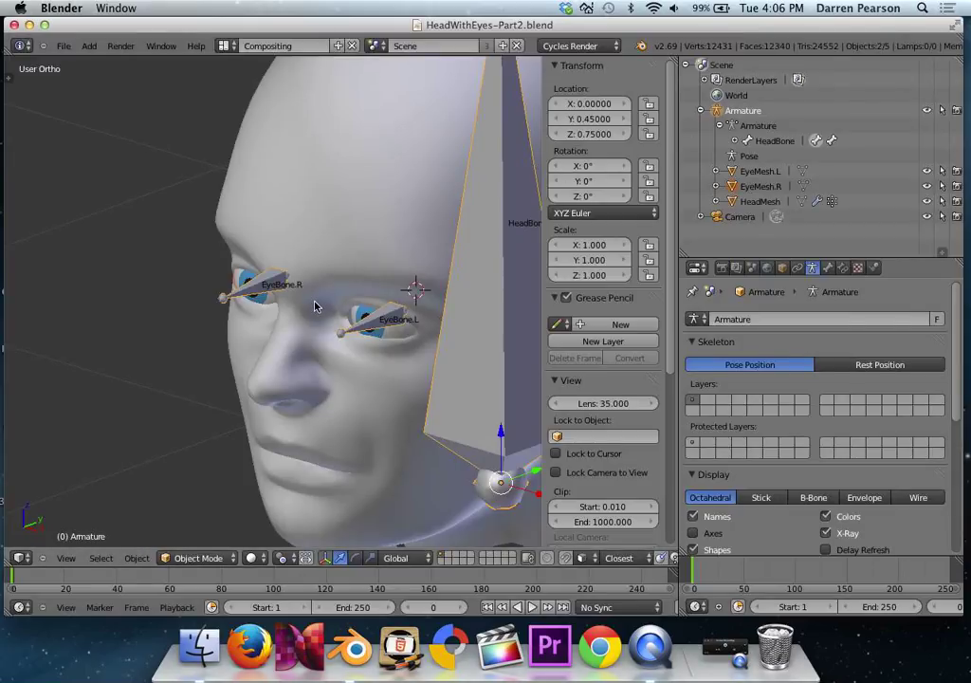
Step: Put the armature in Edit Mode and duplicate HeadBone beside the head
scroll(316, 306, "down", 5)
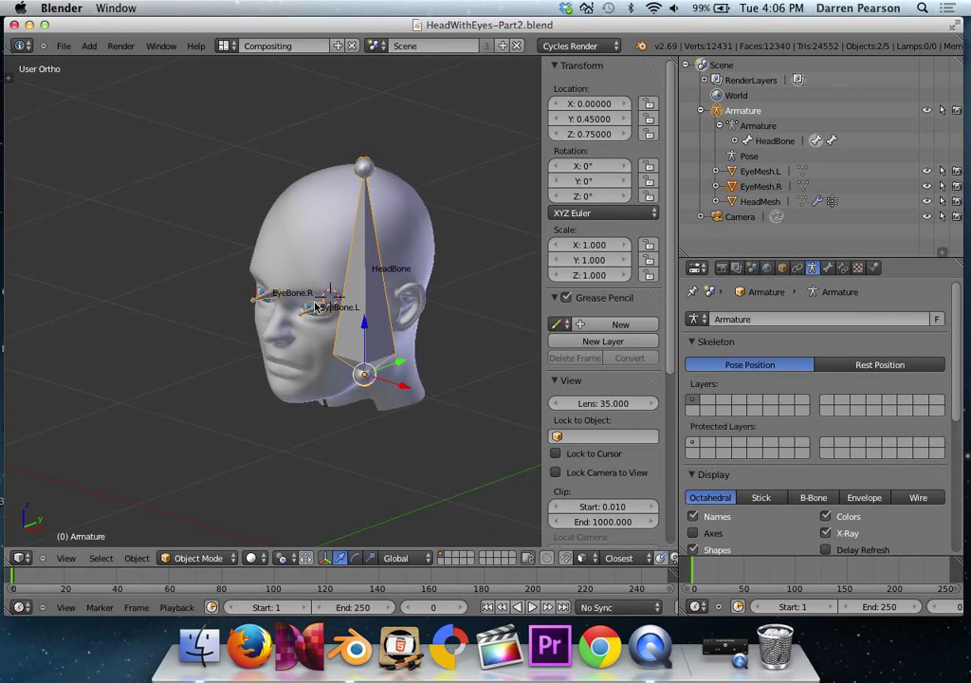
right_click(367, 329)
right_click(368, 330)
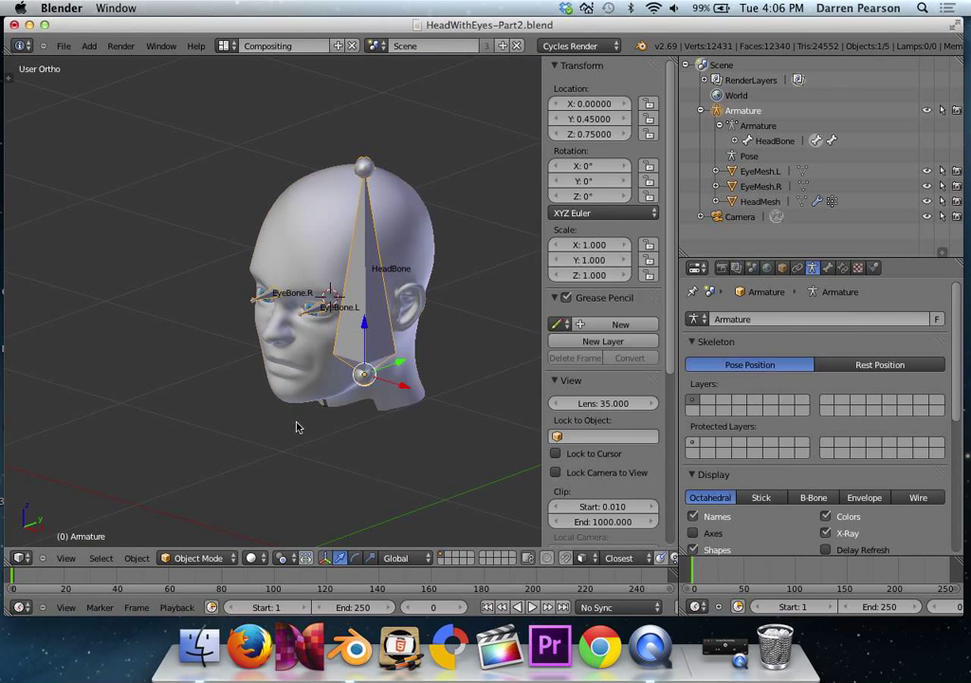
left_click(224, 561)
left_click(216, 528)
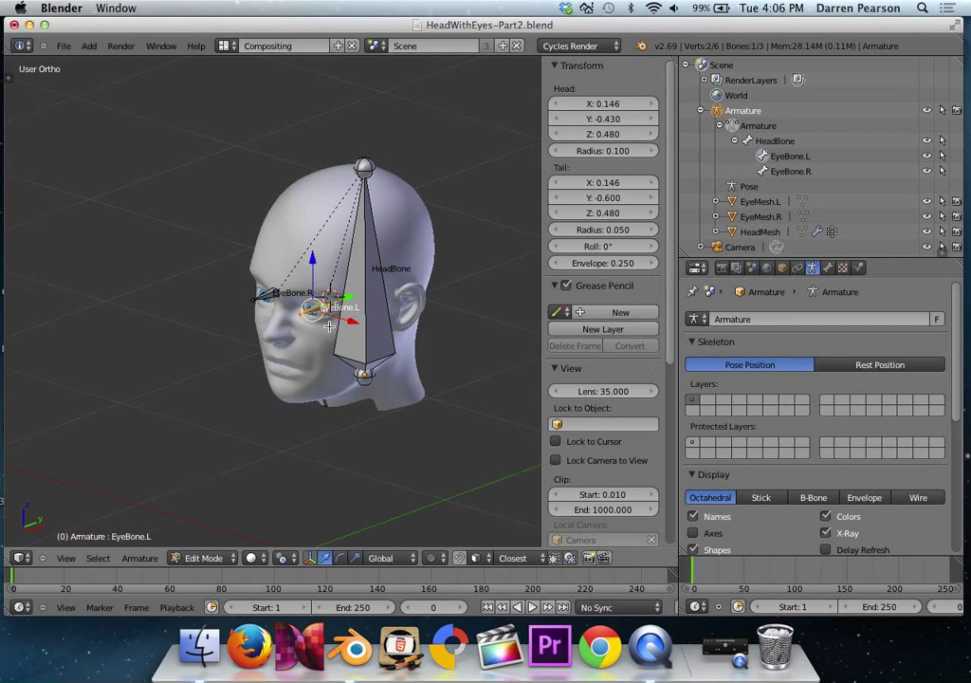
scroll(329, 326, "up", 2)
right_click(405, 327)
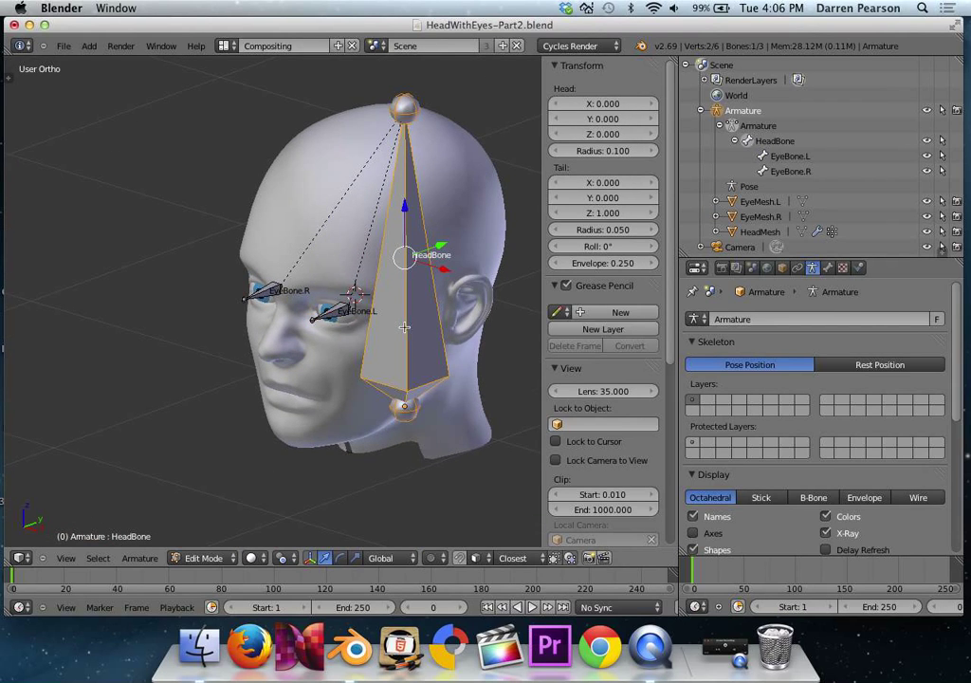
key("shift+d")
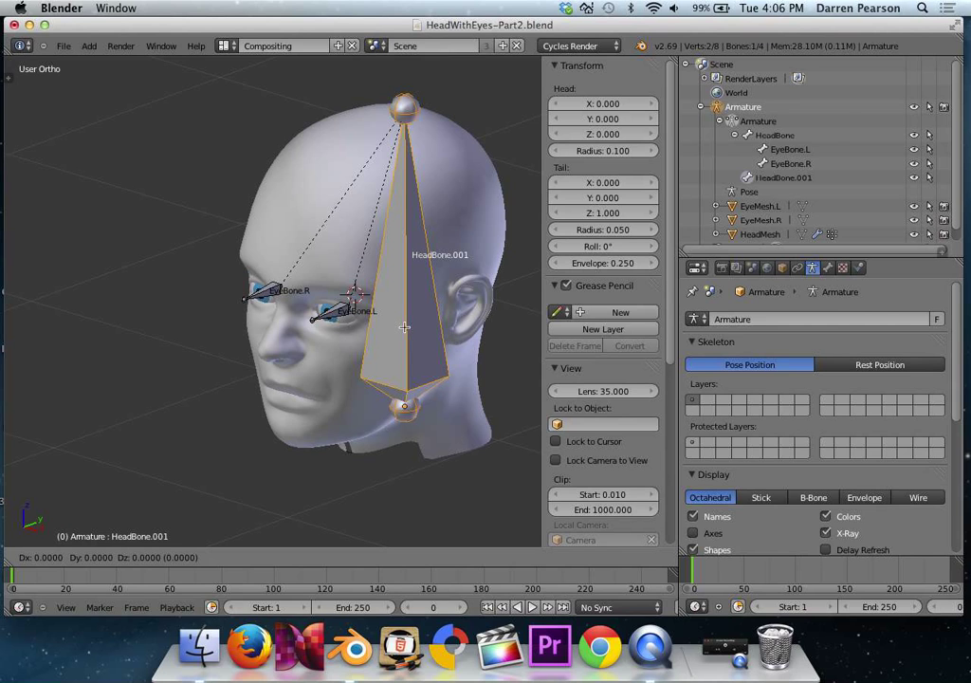
left_click(227, 348)
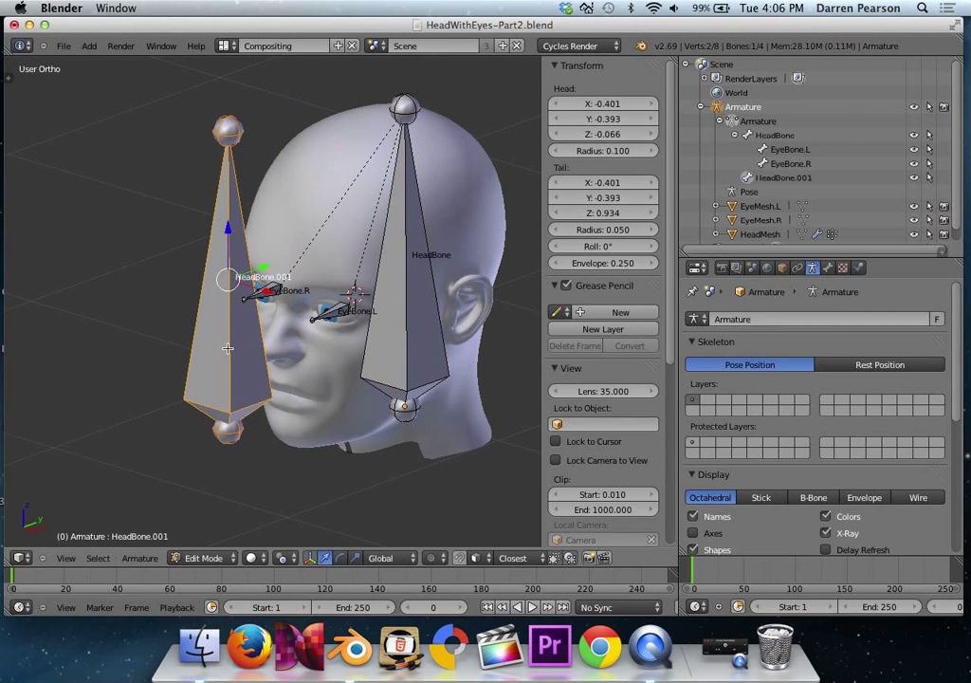
Step: Set the copy's head to 0, -2, 0.5 and tail to 0, -2, 0.75
left_click(594, 104)
type("0")
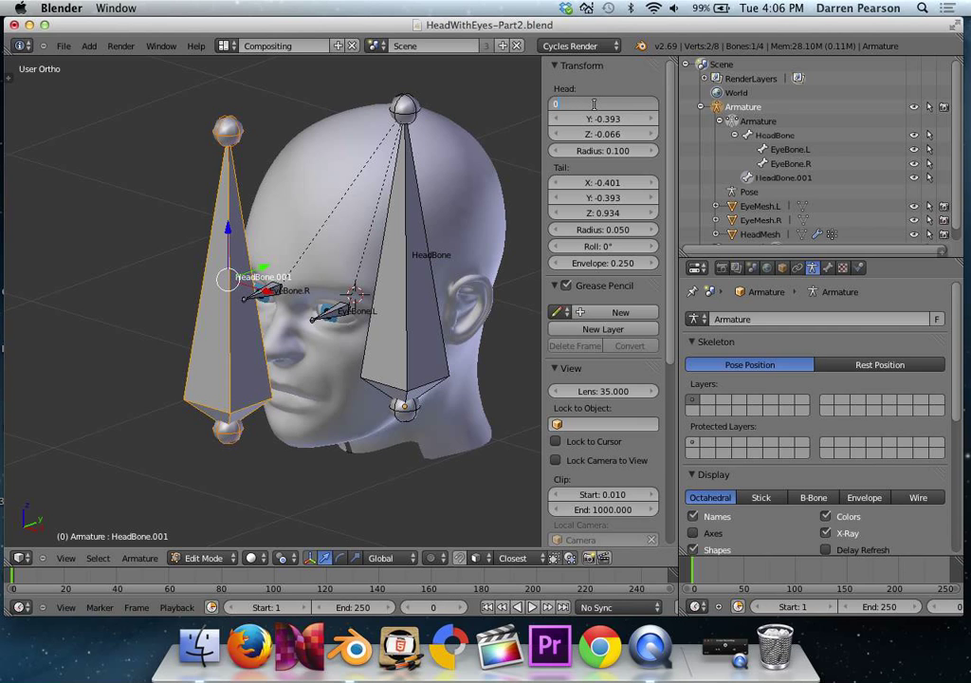
key("Tab")
type("-2")
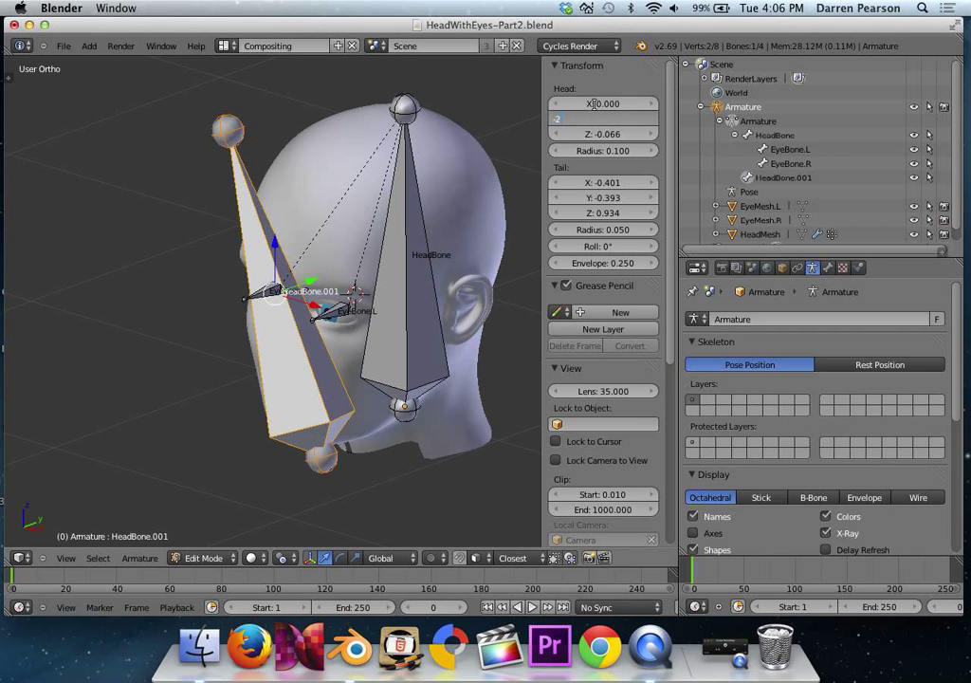
key("Tab")
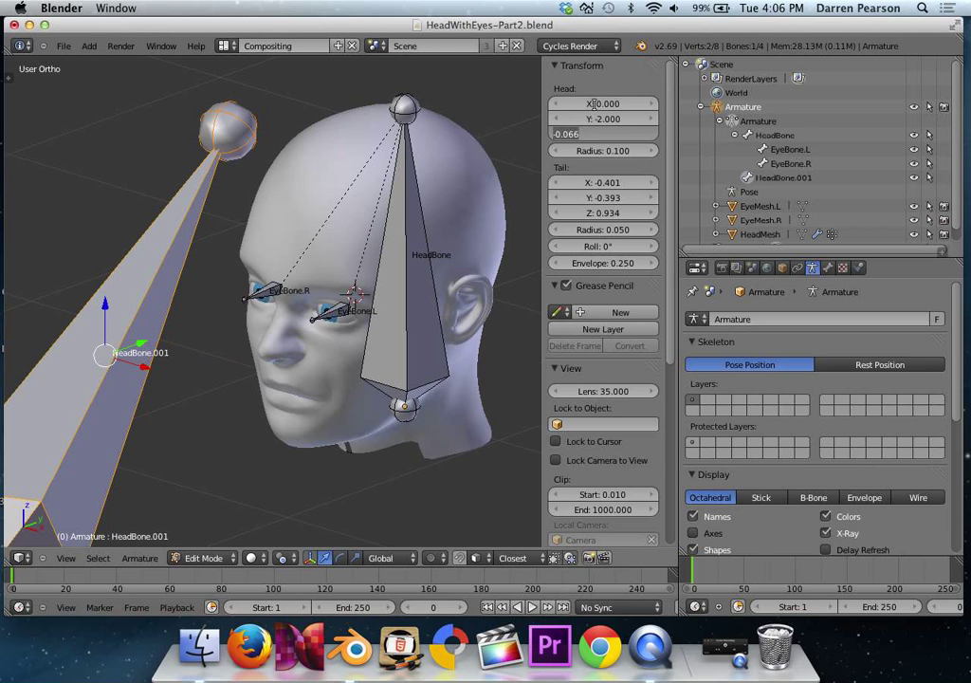
type("0.5")
key("Tab")
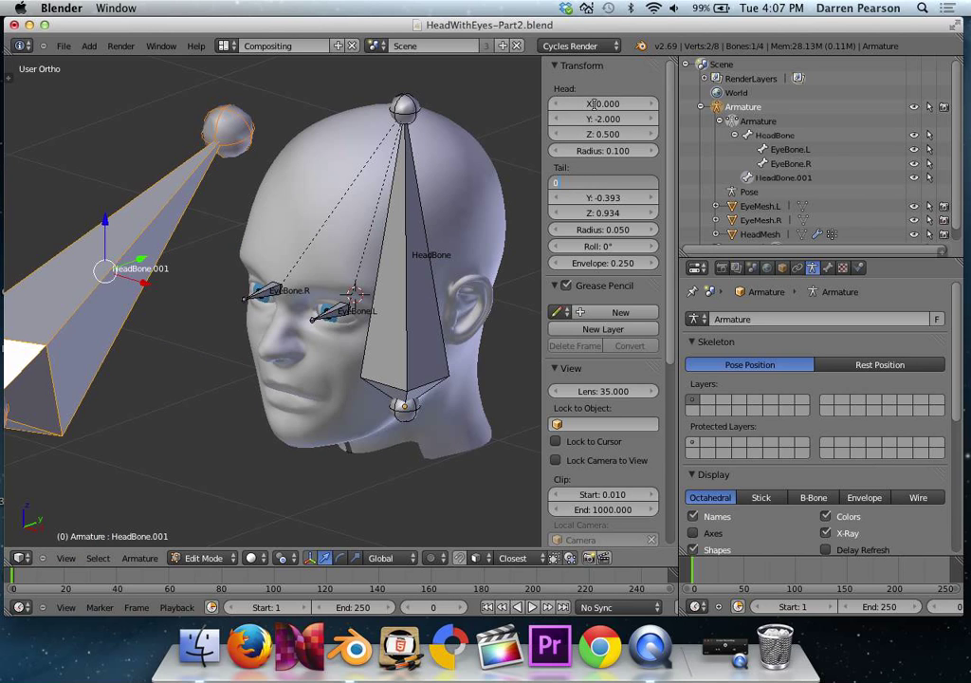
type("0")
key("Tab")
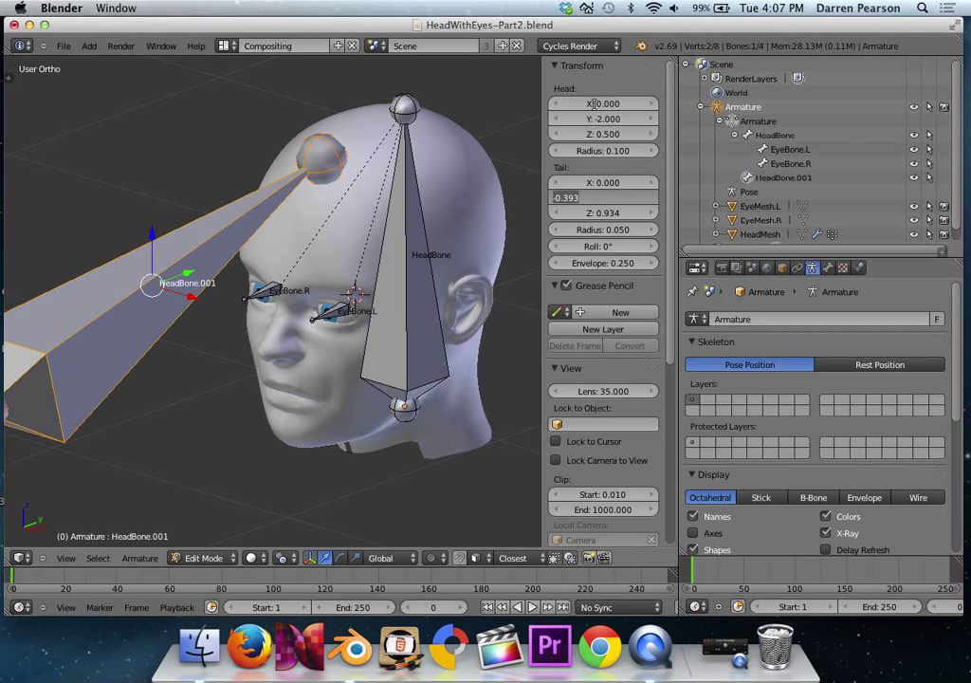
type("-2")
key("Tab")
type("0.75")
key("Return")
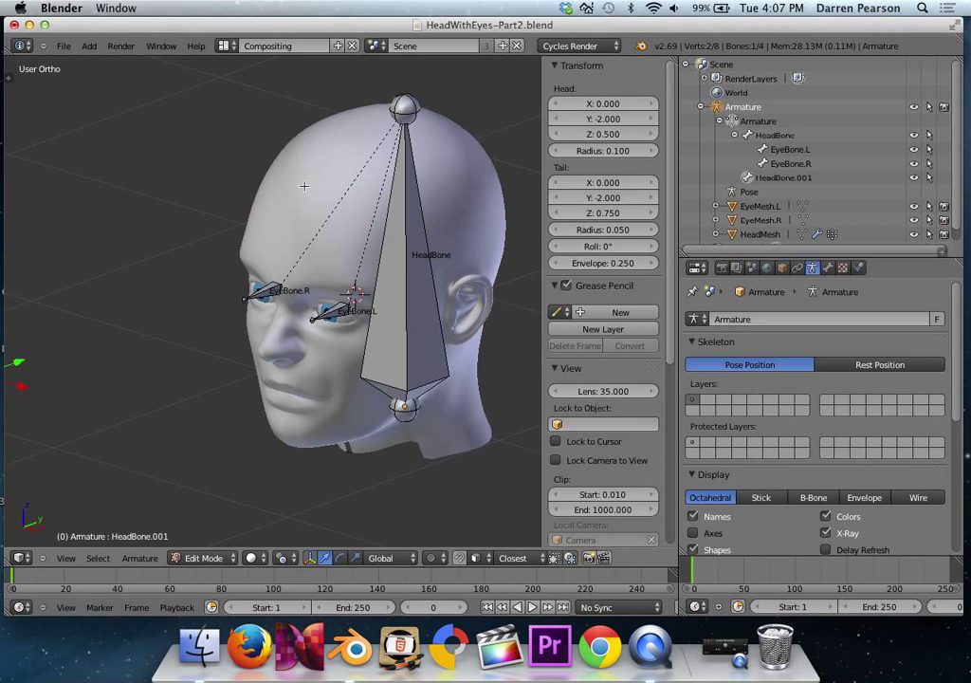
scroll(191, 305, "down", 4)
scroll(260, 291, "up", 4)
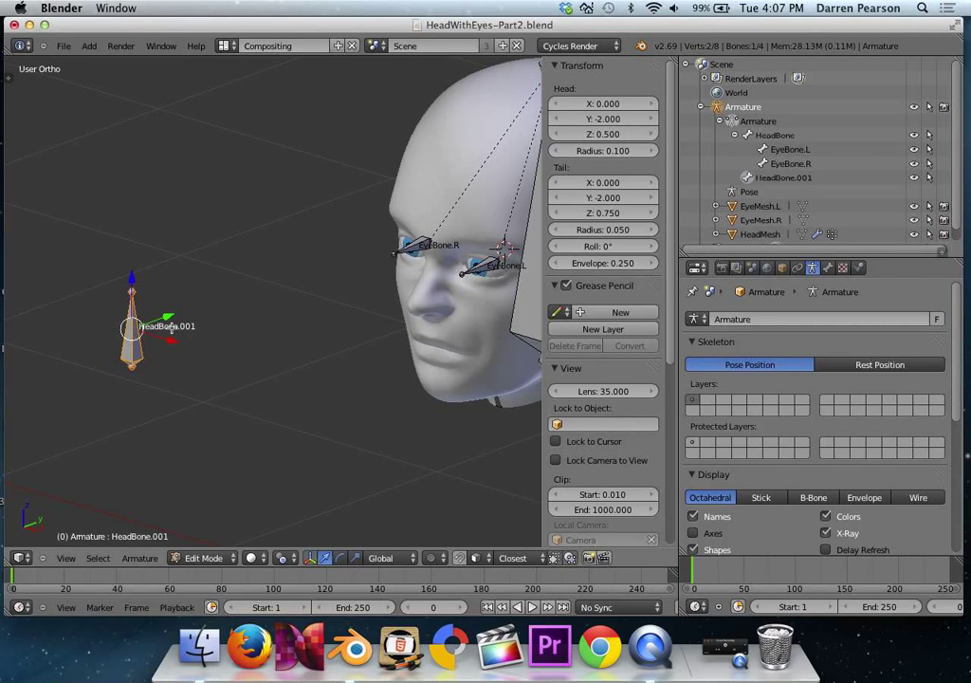
Step: In the Outliner, rename the bone HeadBone.001 to TargetMain
middle_click_drag(770, 176, 771, 190, "ctrl")
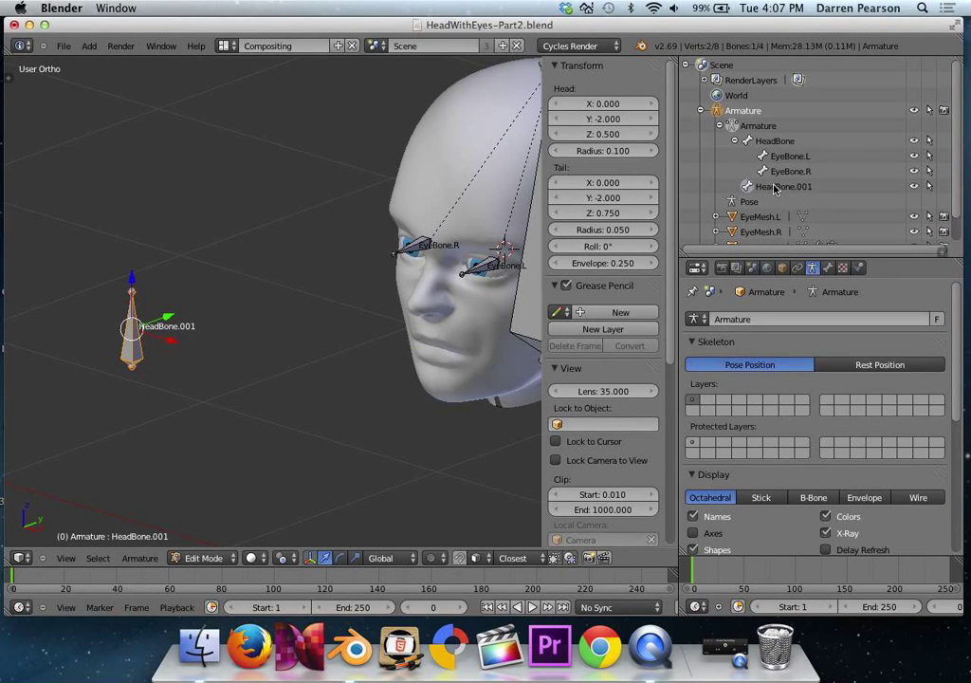
double_click(774, 188)
type("Ta")
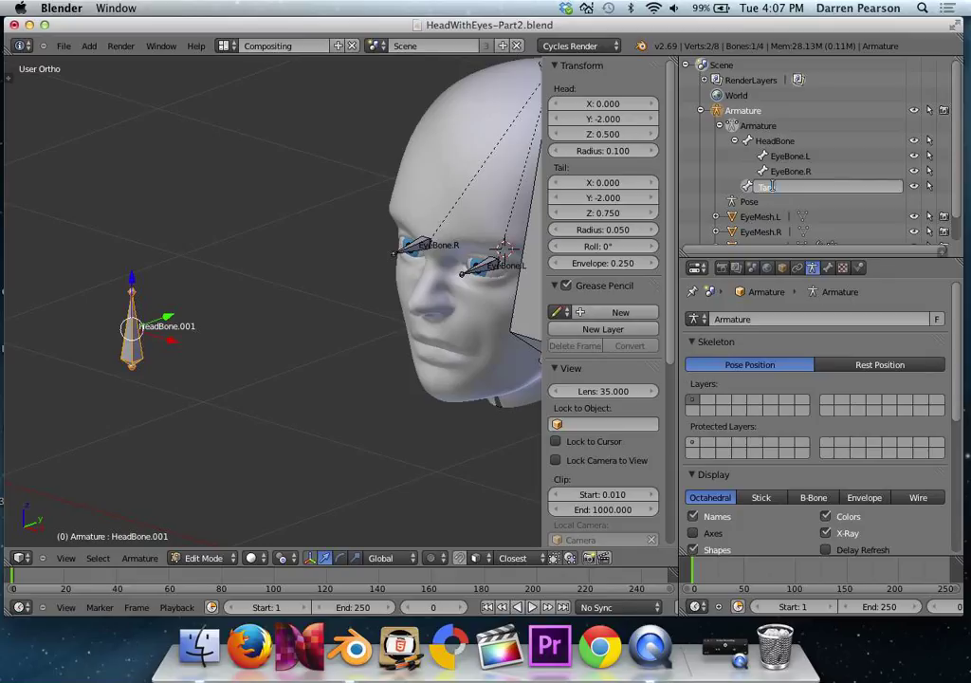
type("rgetMain")
key("Return")
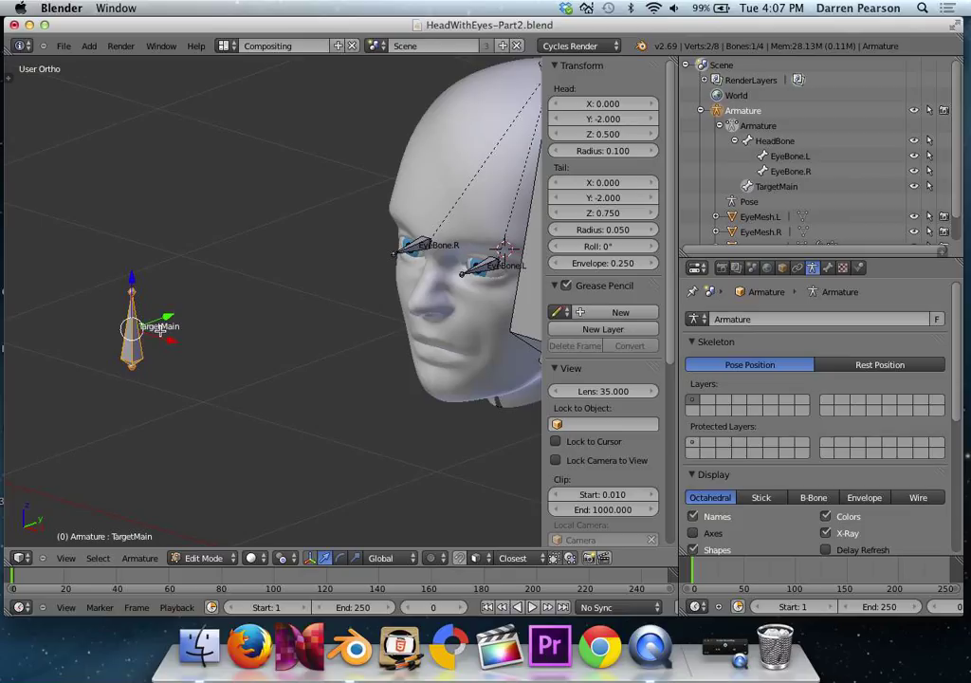
Step: Duplicate TargetMain and rotate the copy 90 degrees about X
key("shift+d")
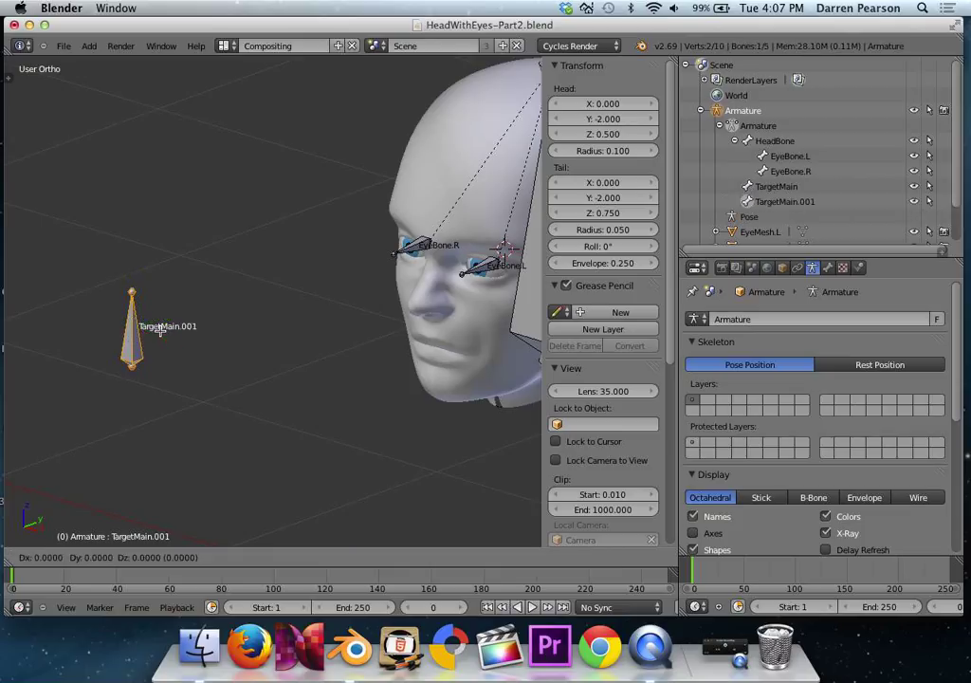
left_click(181, 333)
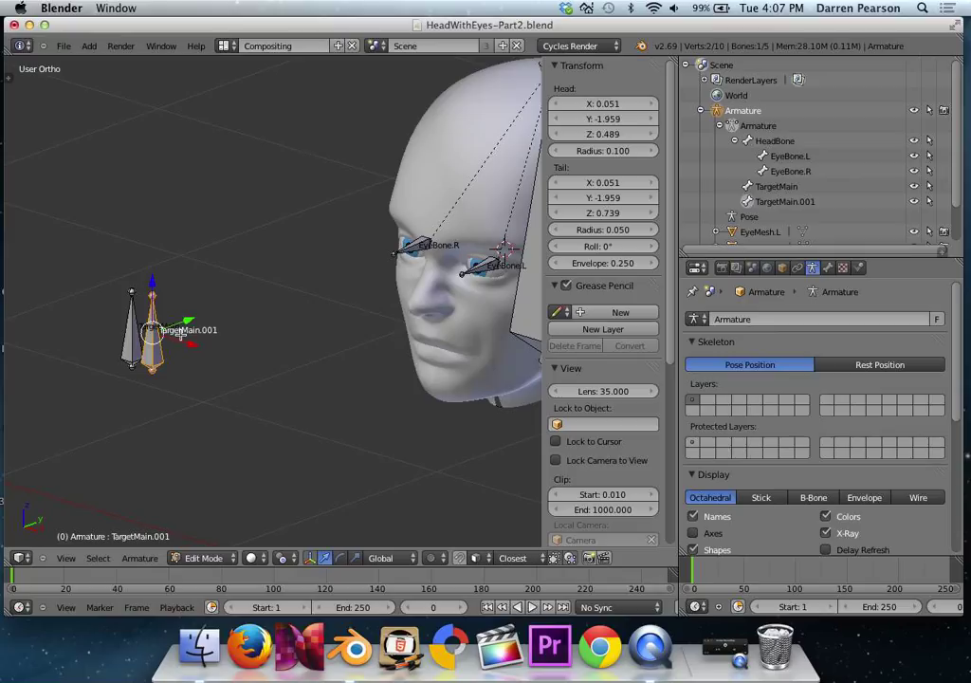
type("rx90")
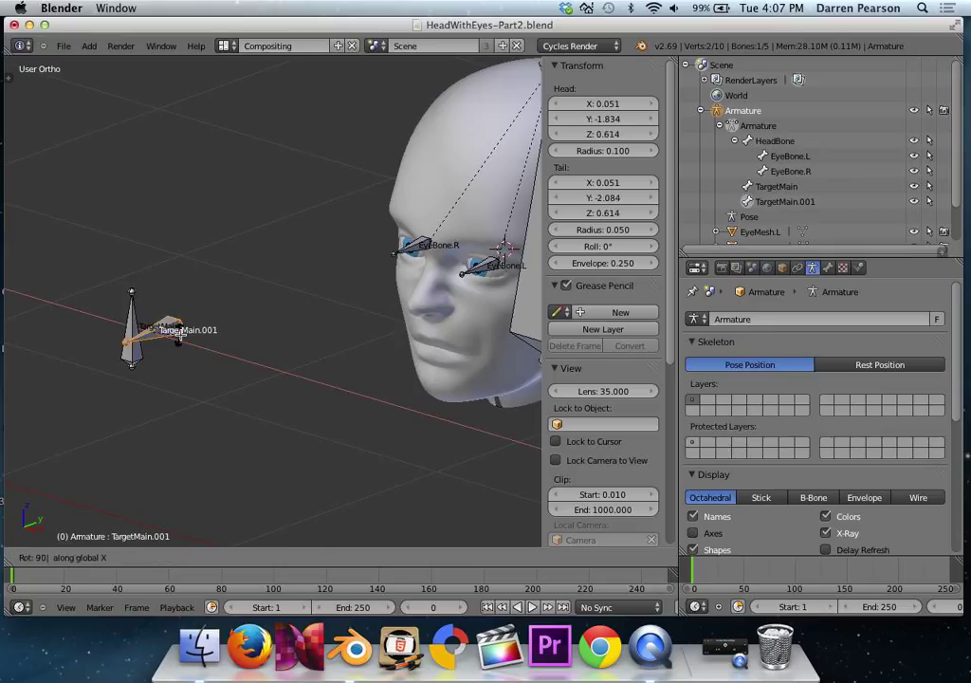
key("Return")
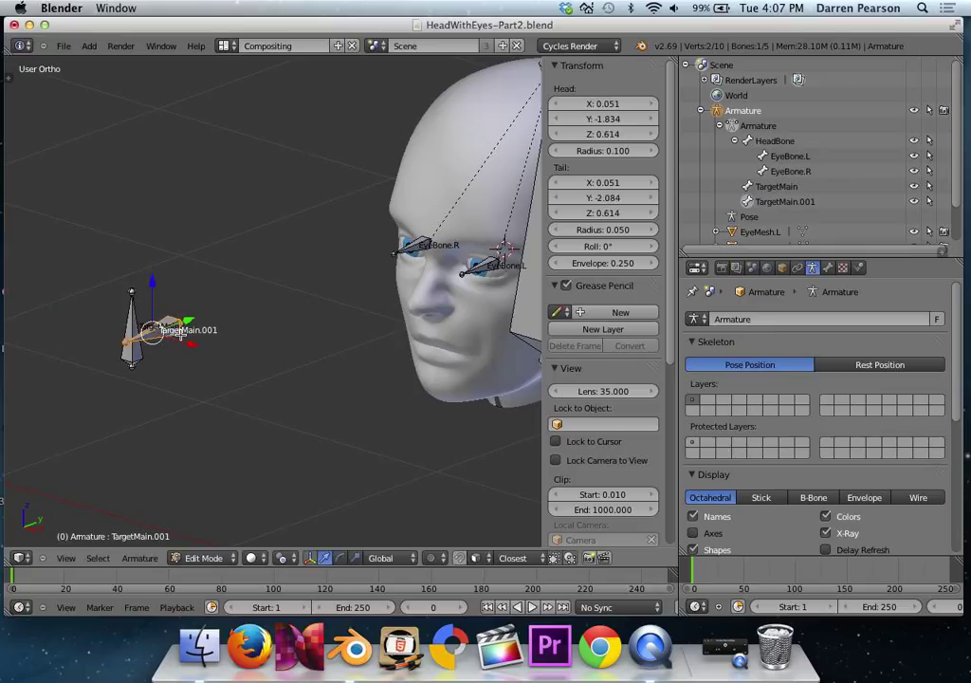
Step: Set the copy's head to 0.146, -2, 0.48 and tail to 0.146, -2.2, 0.48
left_click(595, 104)
type("0.146")
key("Tab")
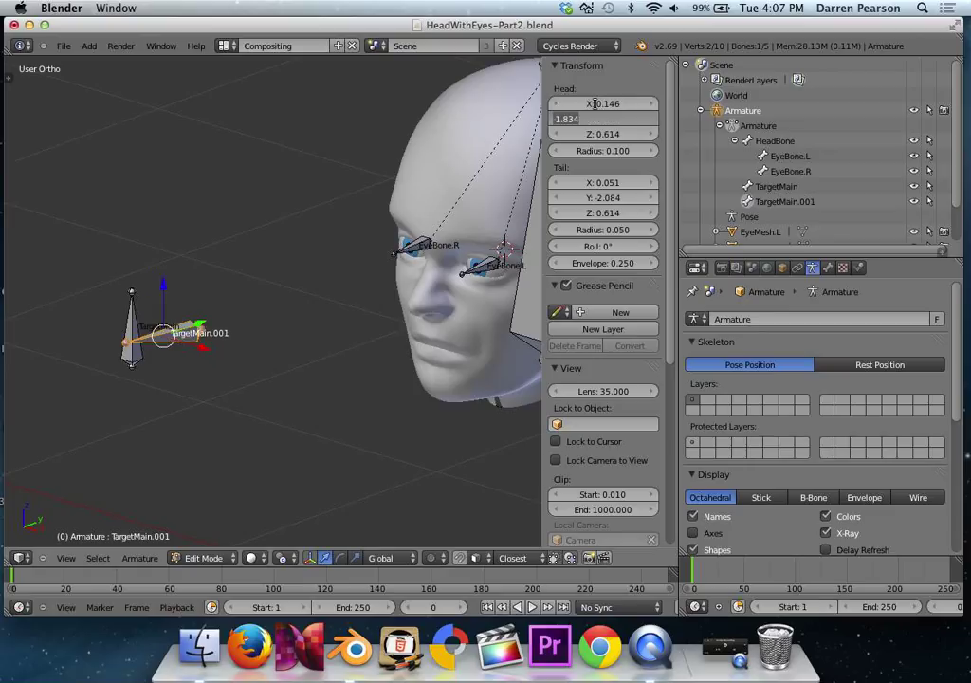
type("-2")
key("Tab")
type("0.48")
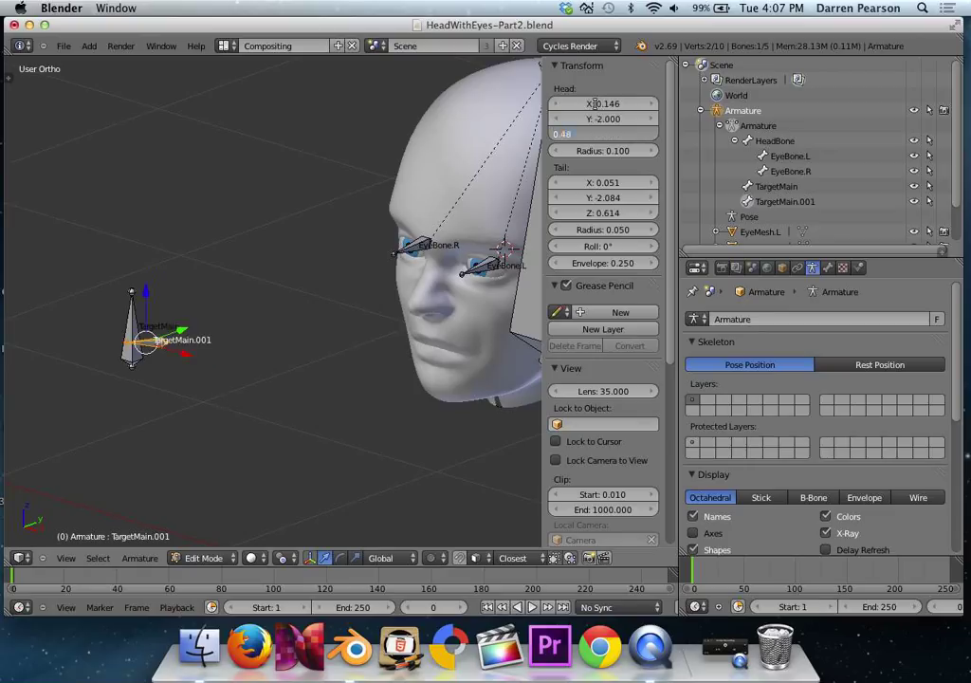
key("Tab")
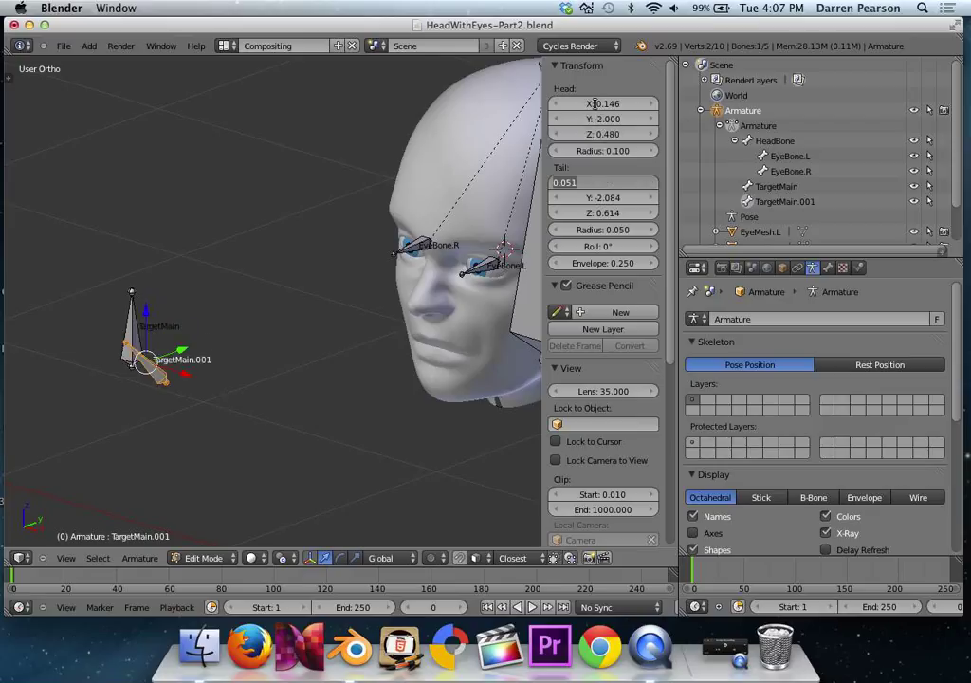
type("0.146")
key("Tab")
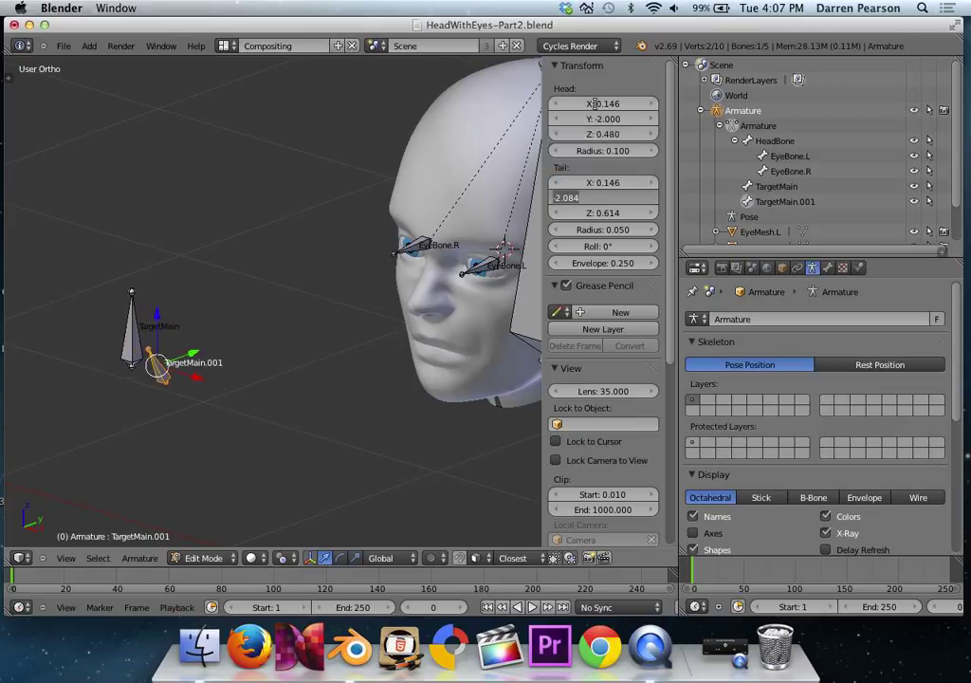
type("-2.2")
key("Tab")
type("0")
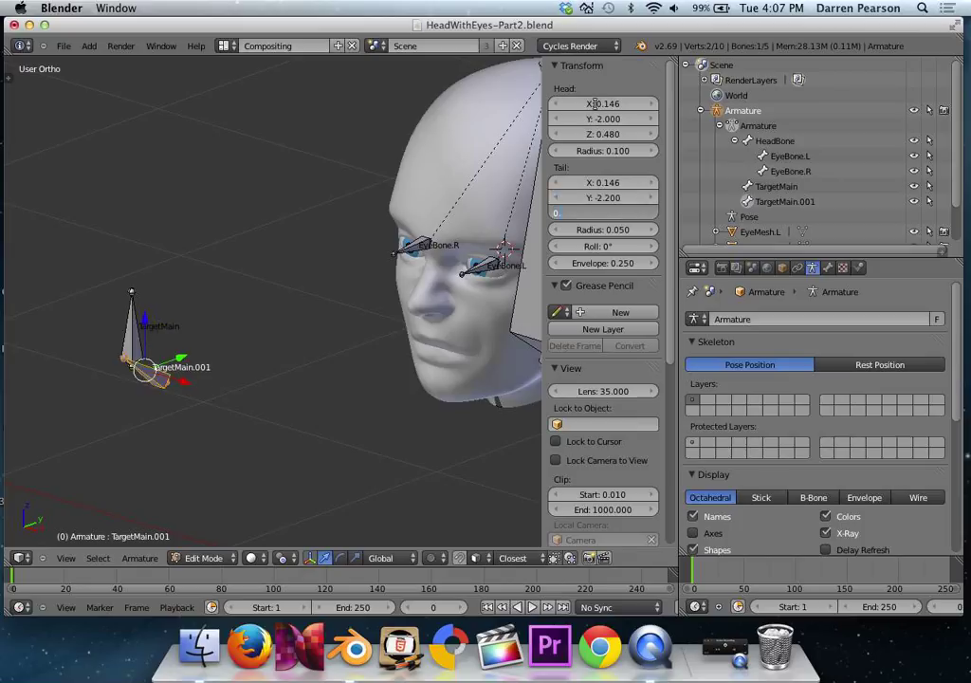
type(".48")
key("Return")
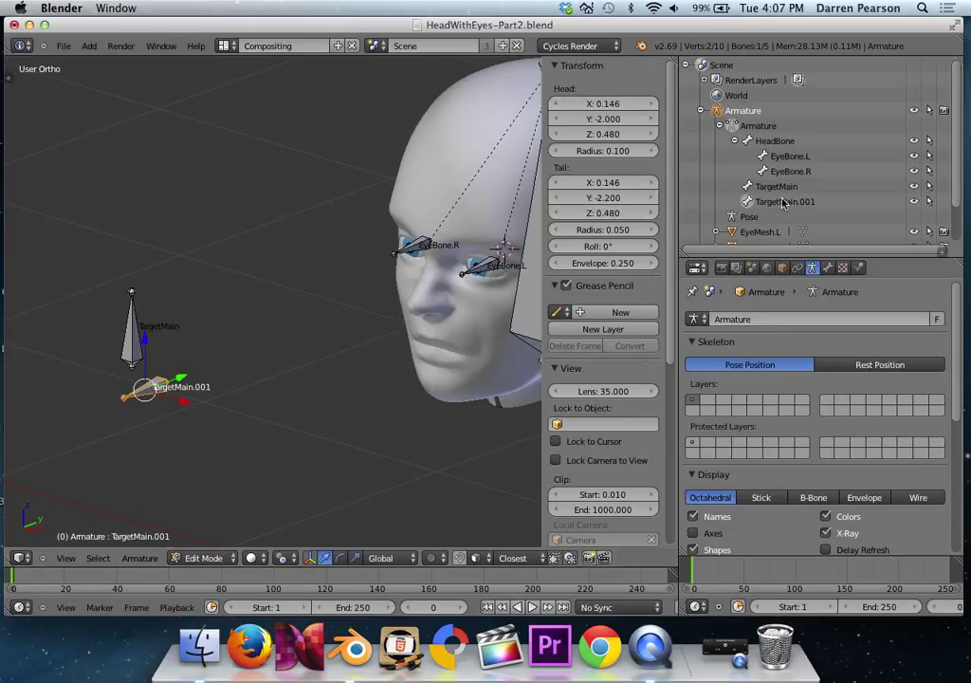
Step: Rename TargetMain.001 to TargetEye.L in the Outliner
double_click(835, 202)
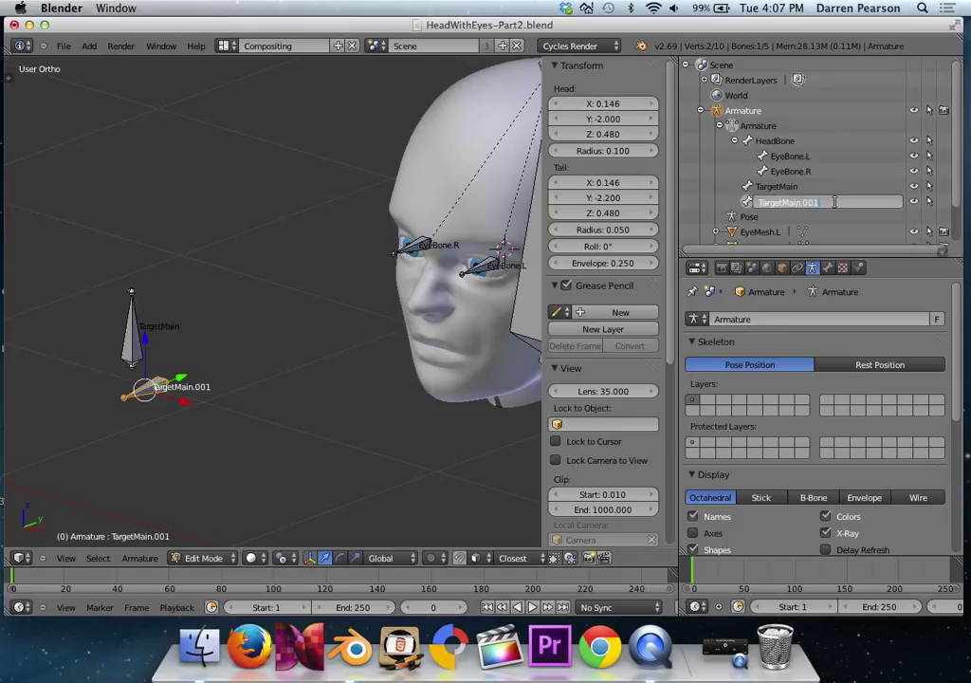
type("TargetEye.L")
key("Return")
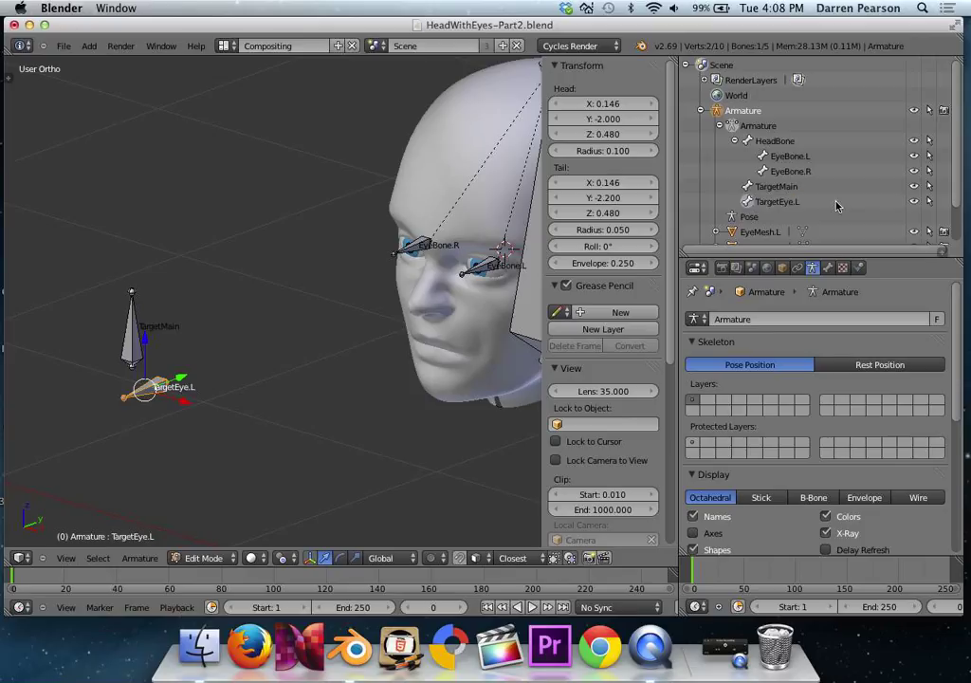
Step: Parent TargetEye.L to TargetMain with Keep Offset
right_click(134, 348)
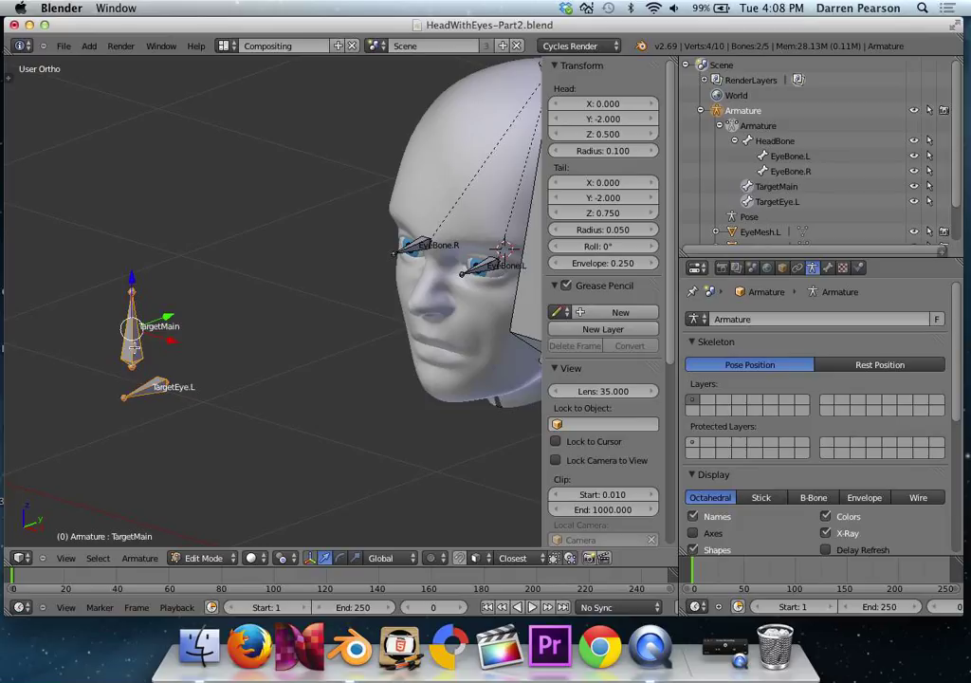
key("ctrl+p")
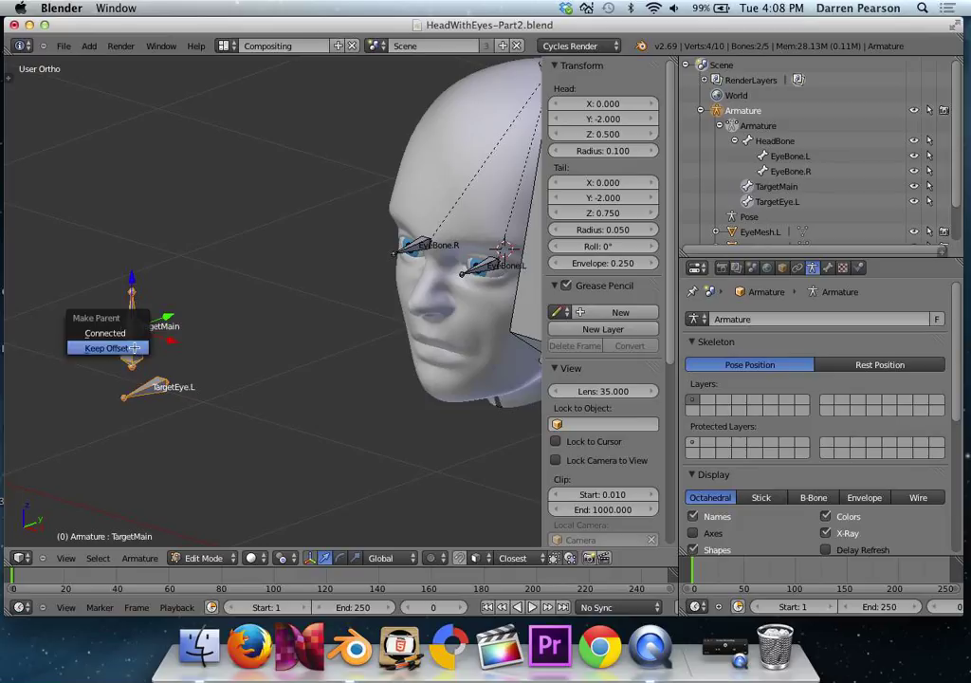
left_click(129, 349)
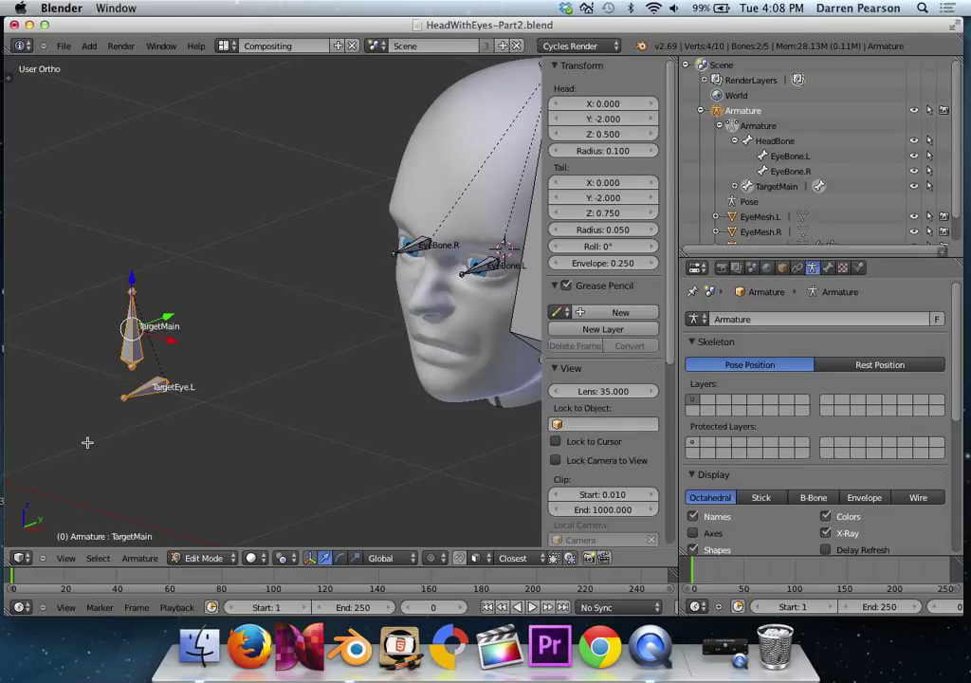
Step: Duplicate TargetEye.L and set the copy's head to X -0.146, Y -2.0, Z 0.48
right_click(143, 391)
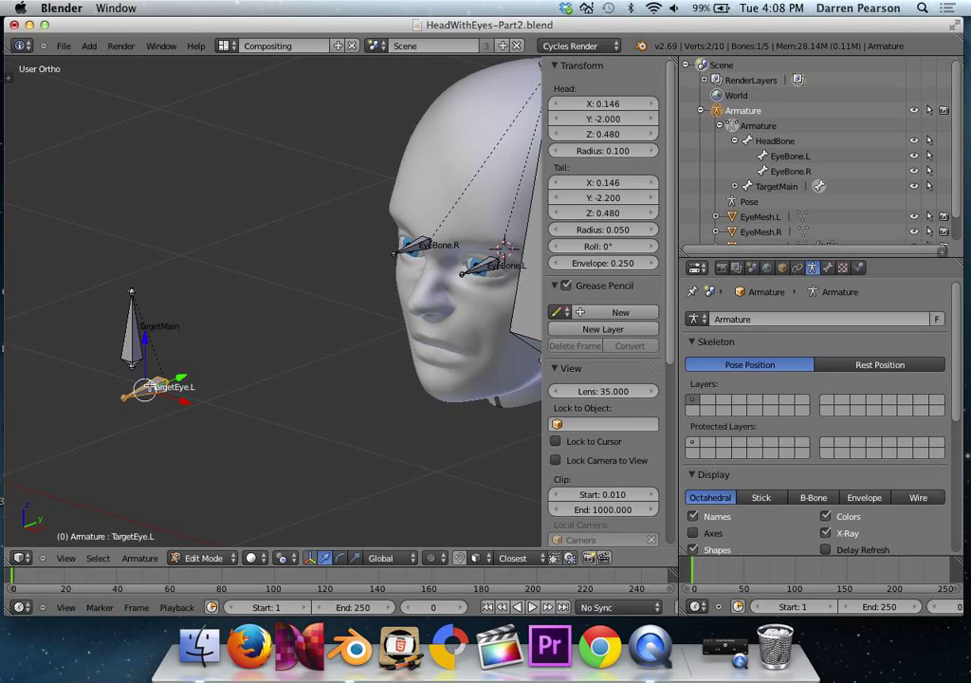
key("shift+d")
left_click(76, 366)
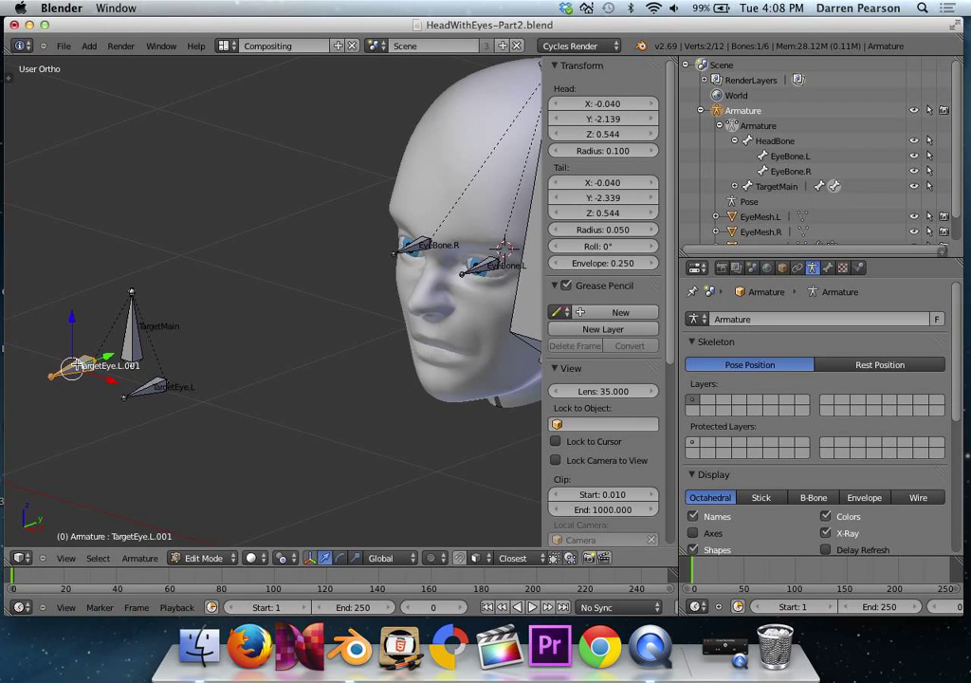
left_click(599, 104)
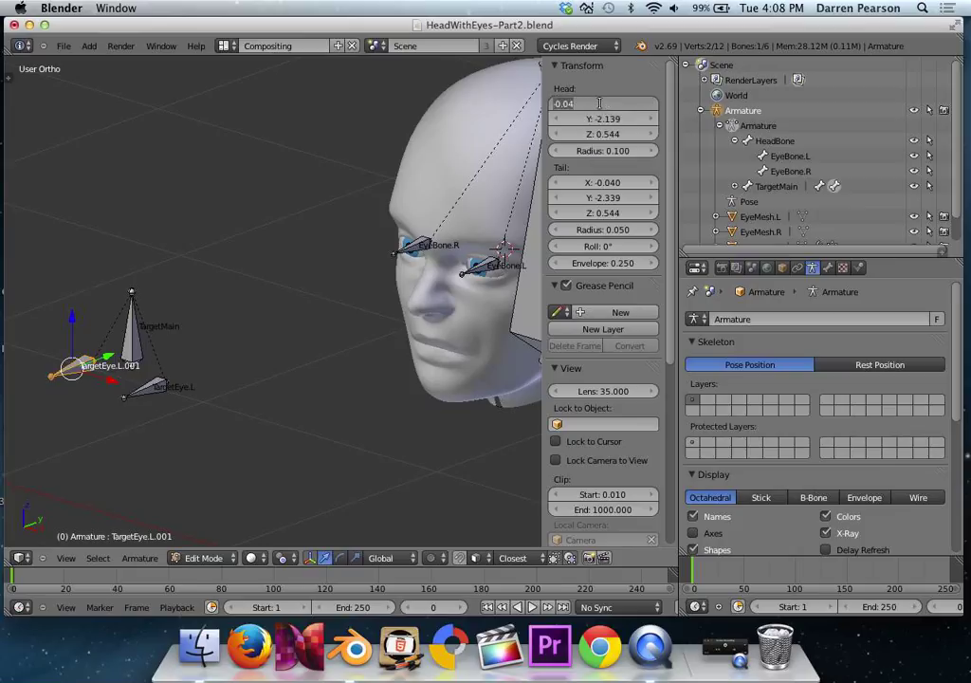
type("-0.146")
key("Tab")
type("-2")
key("Tab")
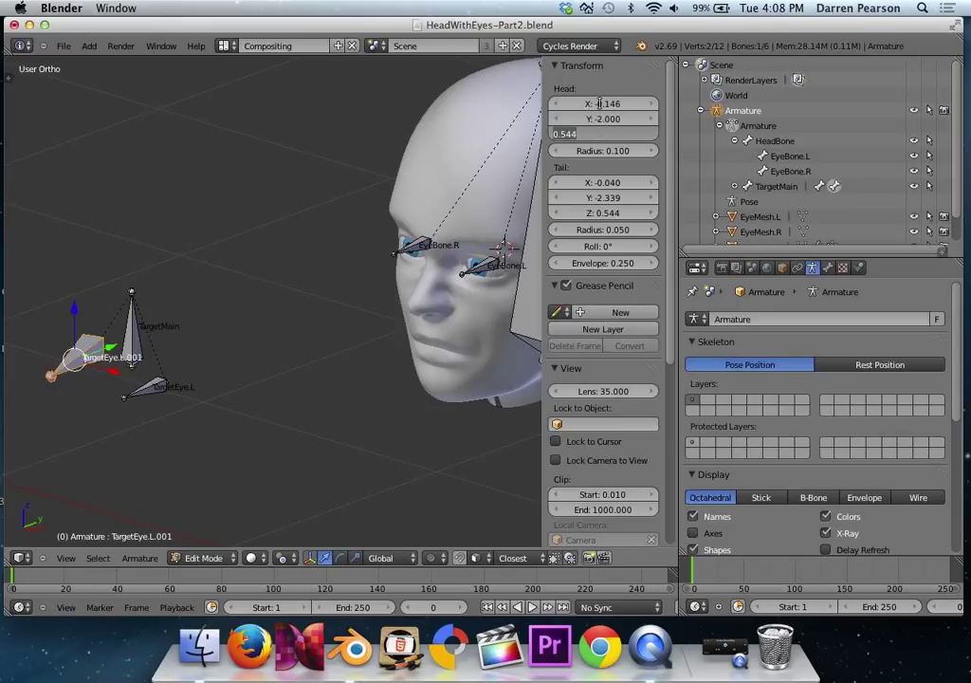
type("0.48")
key("Tab")
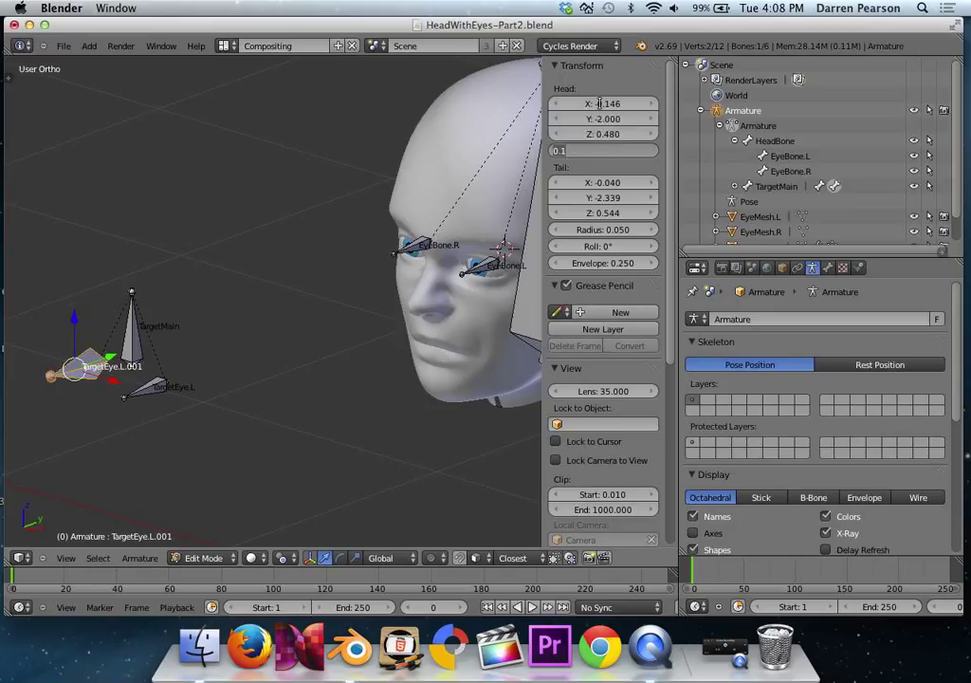
Step: Set the copied bone's tail to X -0.146, Y -2.2, Z 0.48
key("Tab")
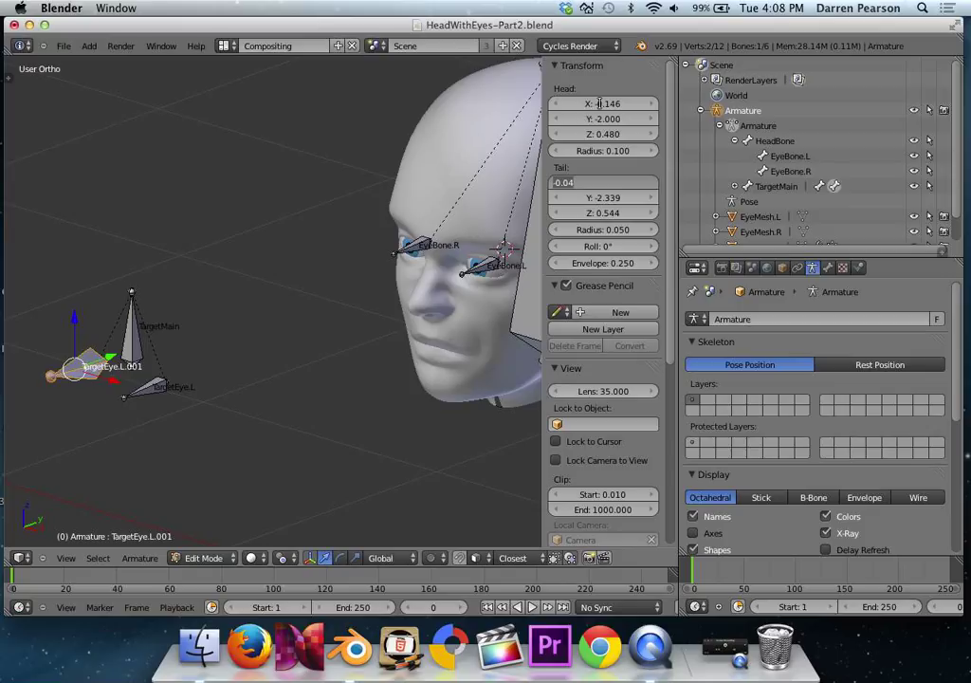
type("0.146")
key("Tab")
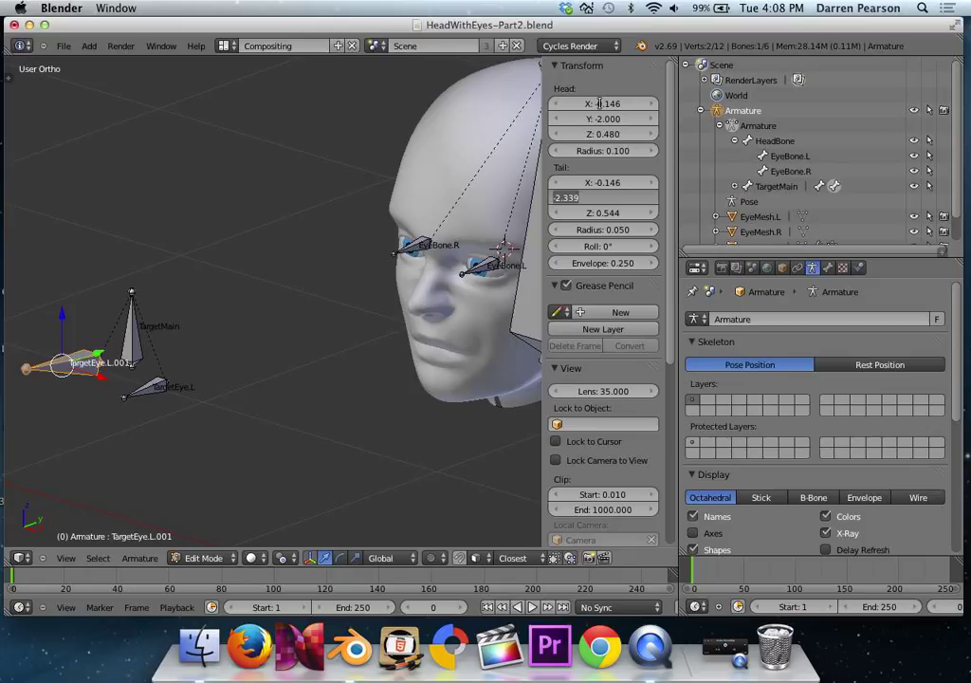
type("-2.2")
key("Tab")
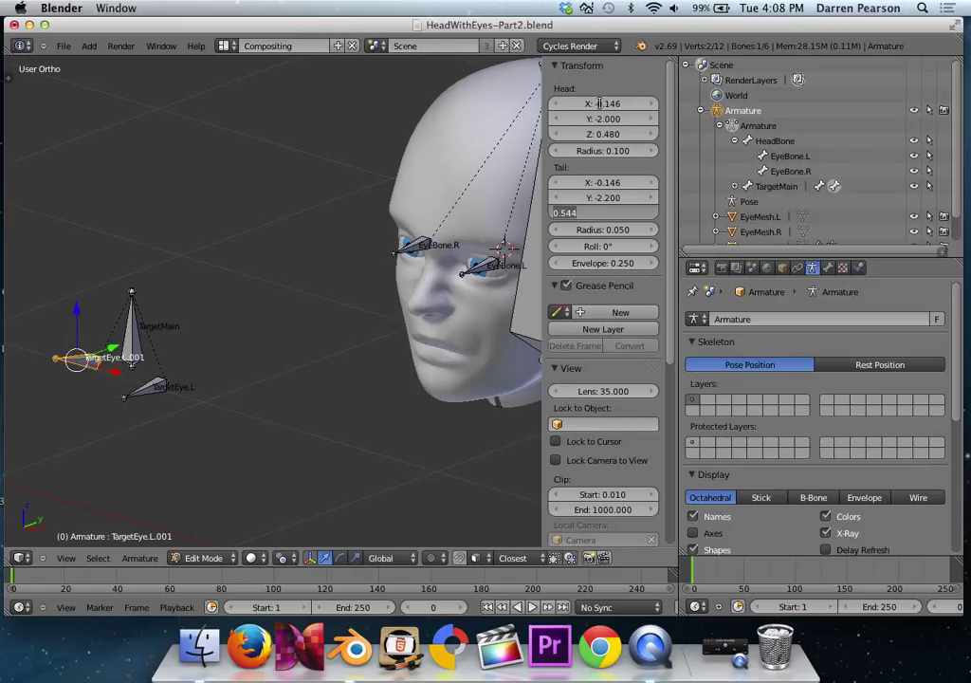
type("0")
key("Return")
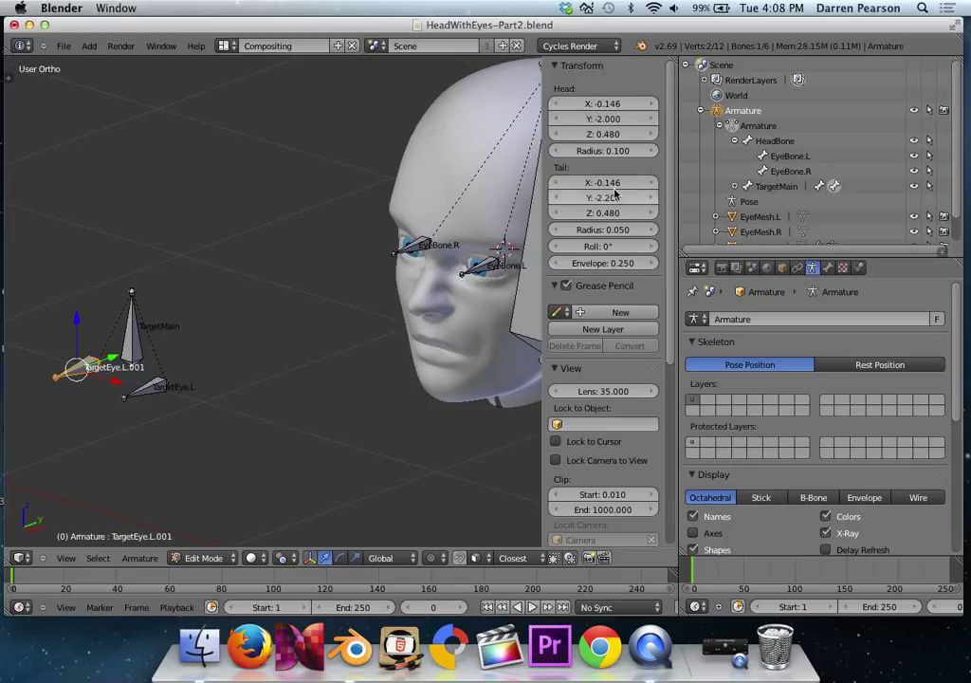
Step: Rename the copied bone TargetEye.L.001 to TargetEye.R in the Outliner
left_click(734, 186)
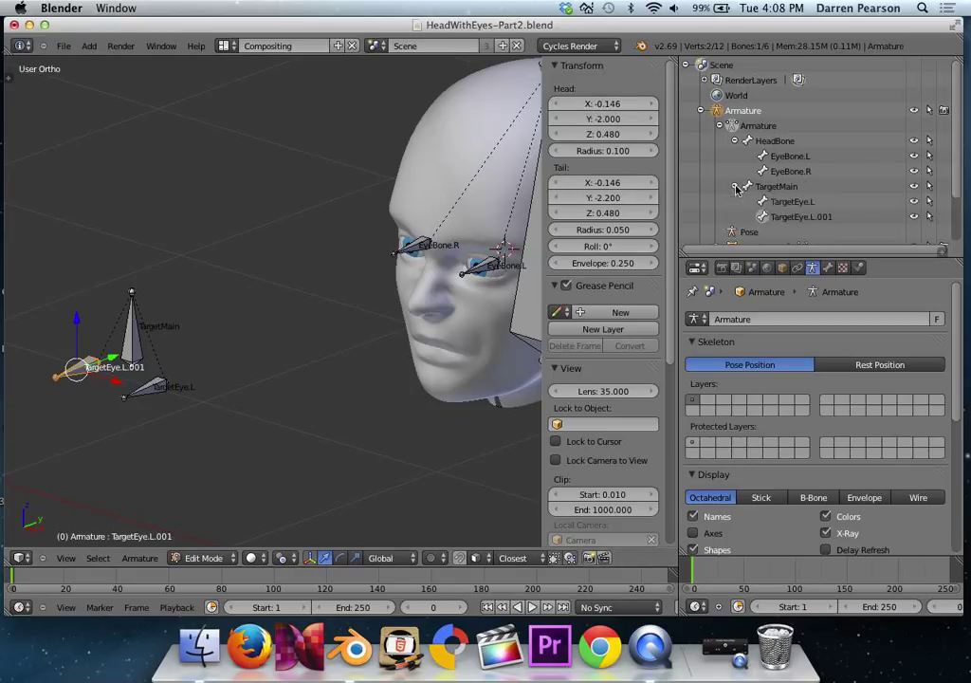
double_click(803, 217)
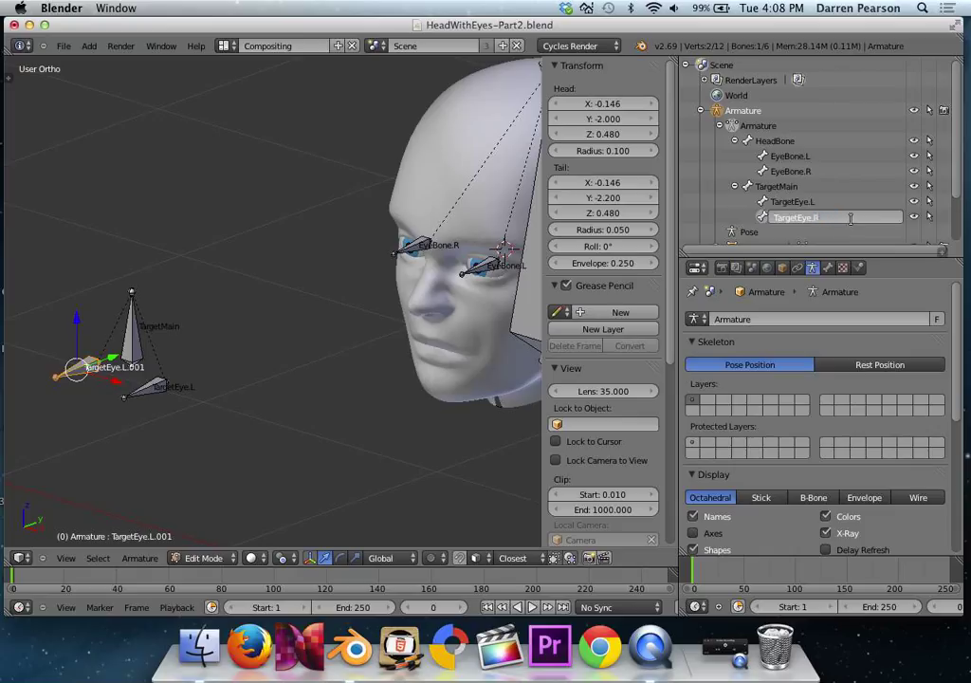
key("Return")
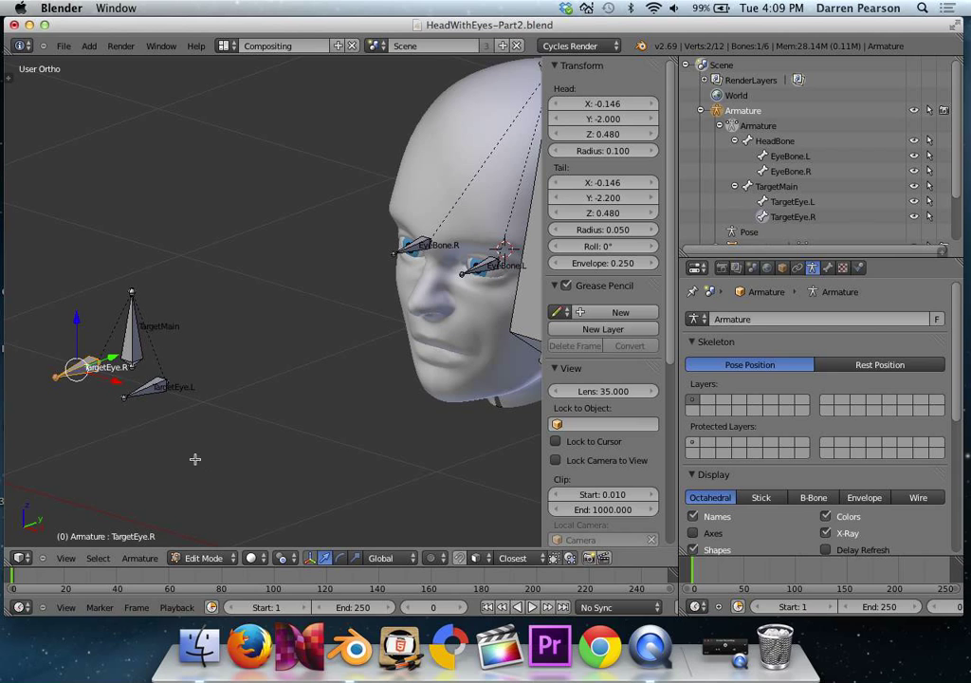
Step: Check the eye and target bones, then switch the armature into Pose Mode
right_click(484, 265)
right_click(144, 388)
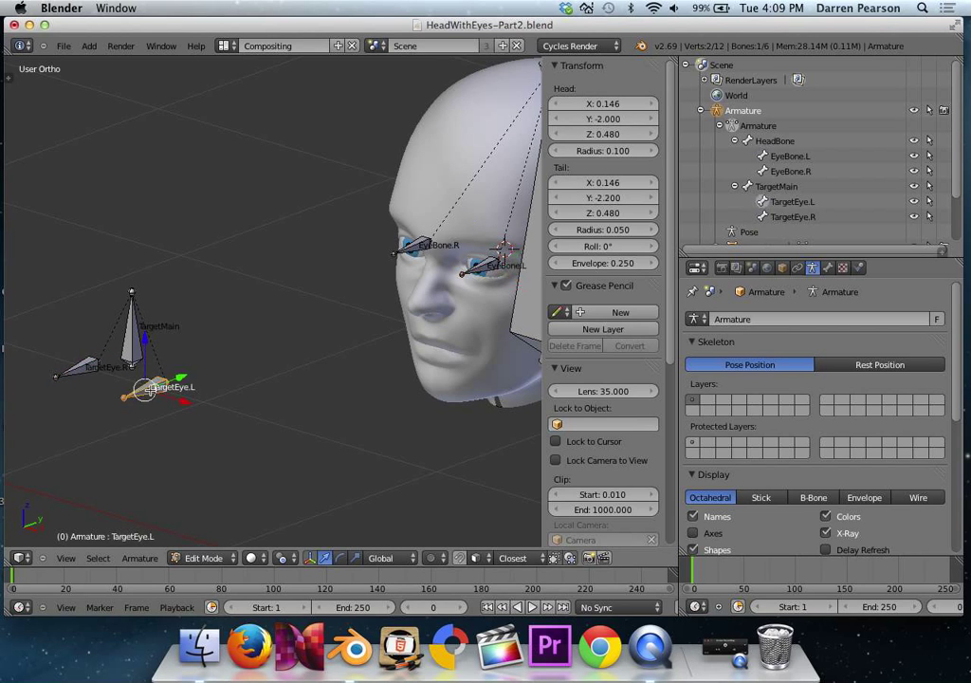
right_click(410, 250)
right_click(84, 367)
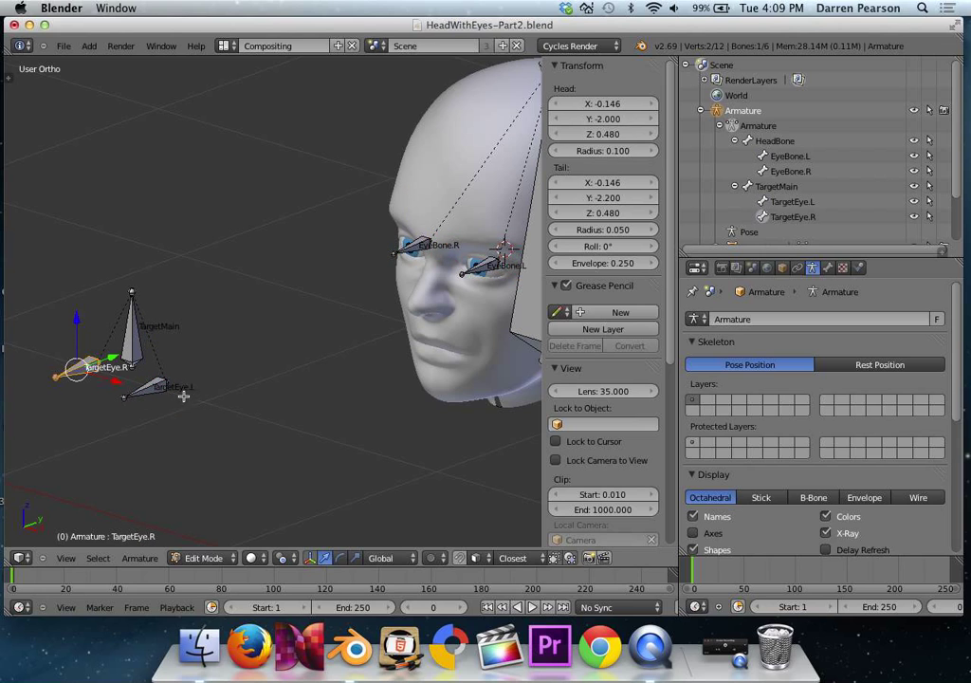
left_click(229, 566)
left_click(205, 512)
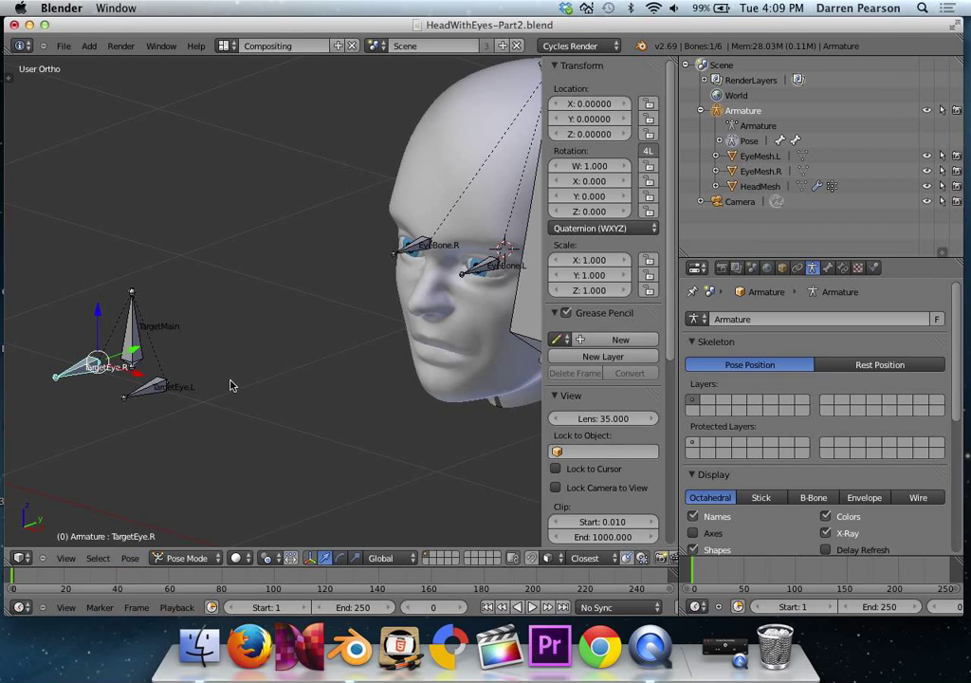
Step: Select EyeBone.L and add a Track To bone constraint to it
right_click(480, 272)
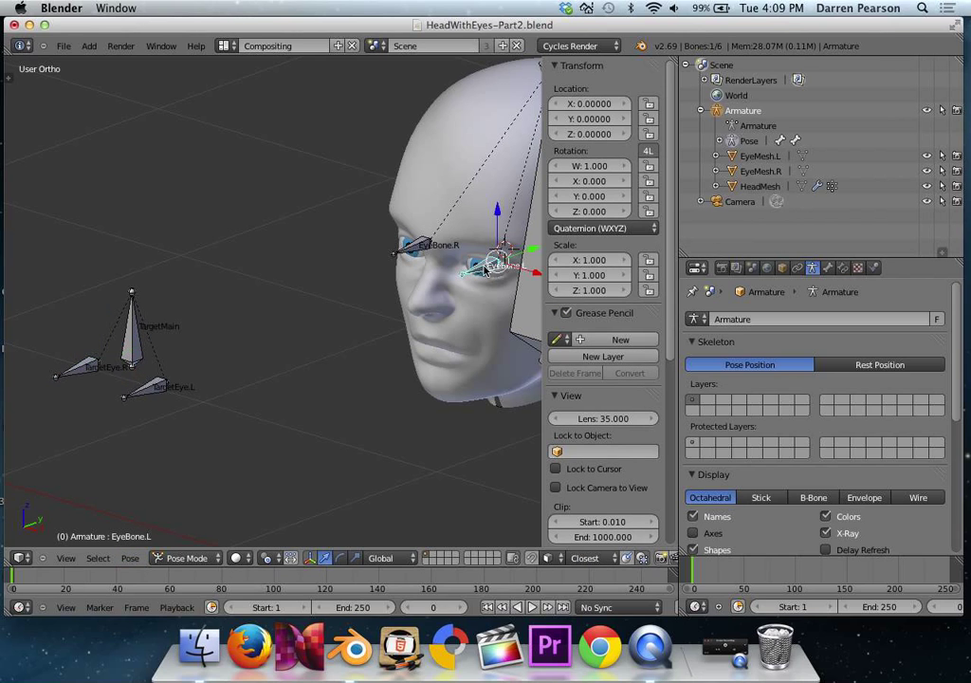
scroll(463, 292, "up", 2)
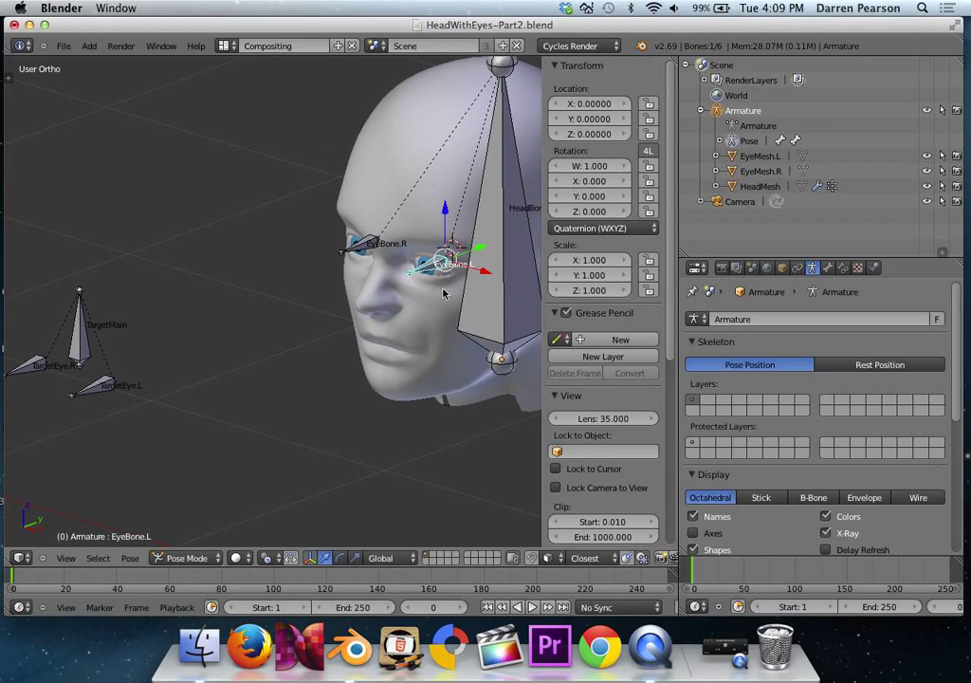
left_click_drag(544, 281, 679, 279)
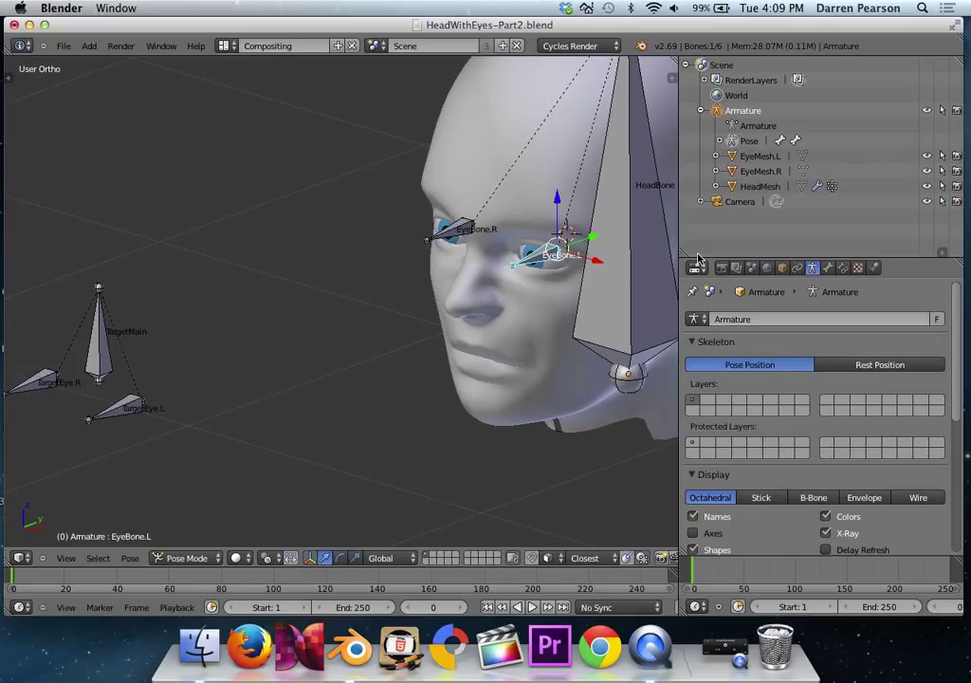
left_click(844, 268)
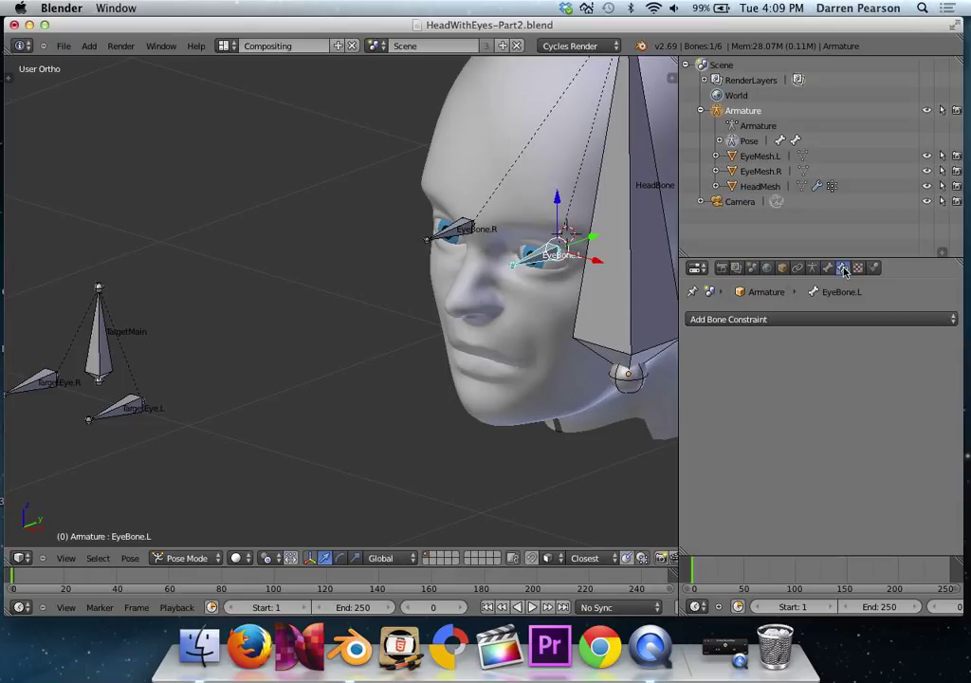
left_click(809, 319)
left_click(768, 452)
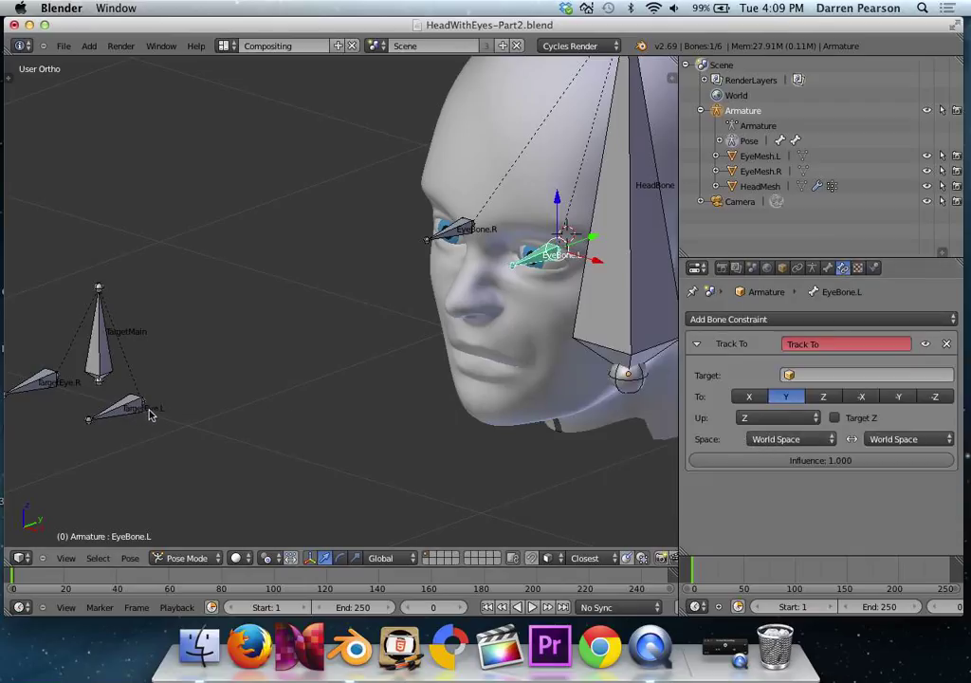
Step: Set the Track To target to the Armature, bone TargetEye.L
left_click(810, 375)
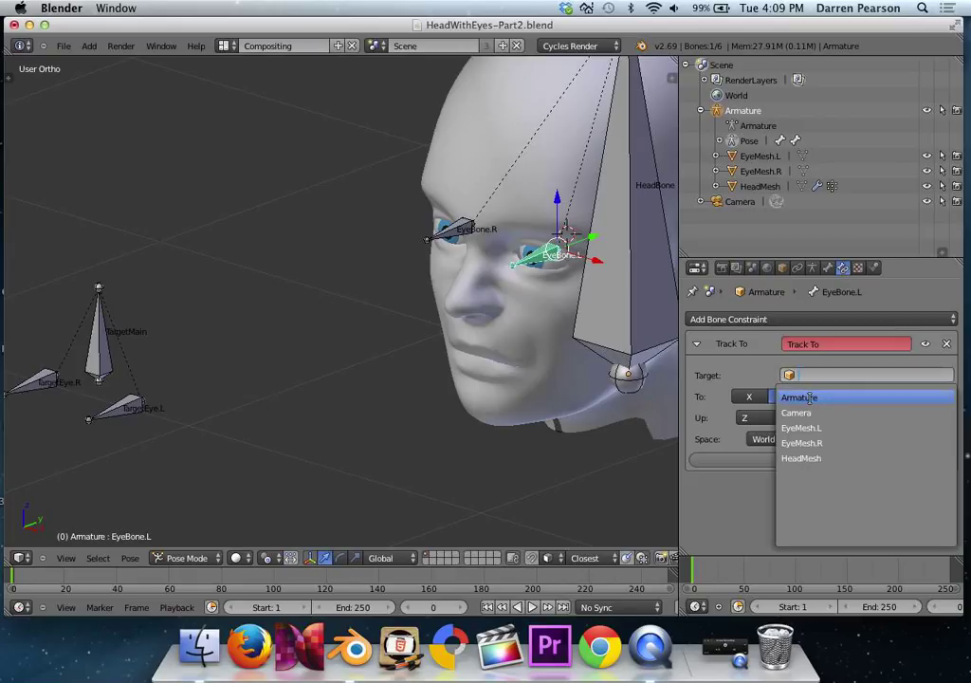
left_click(808, 397)
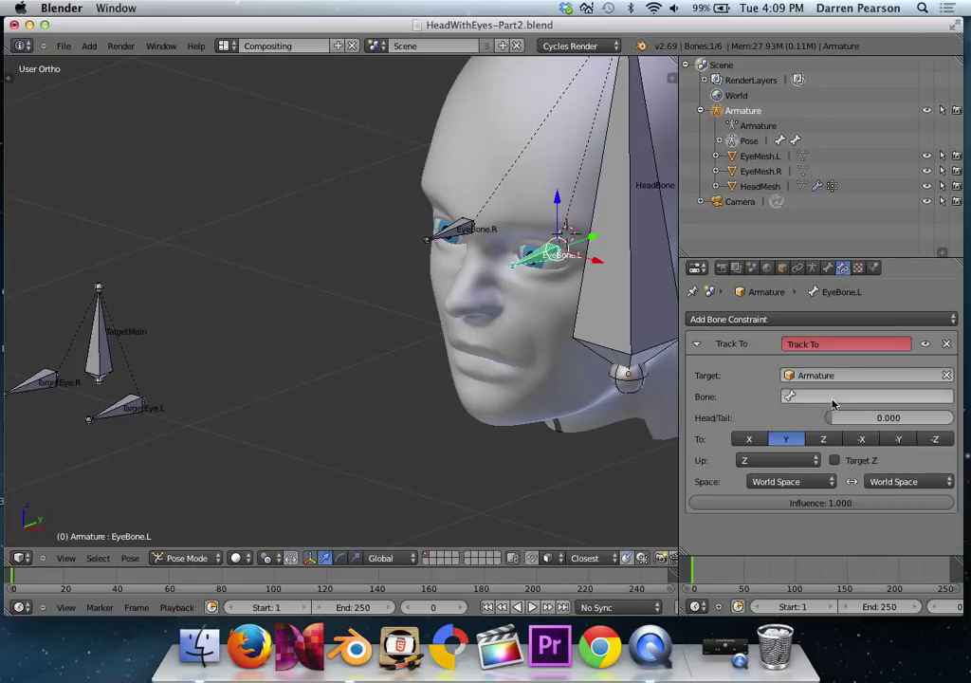
left_click(836, 397)
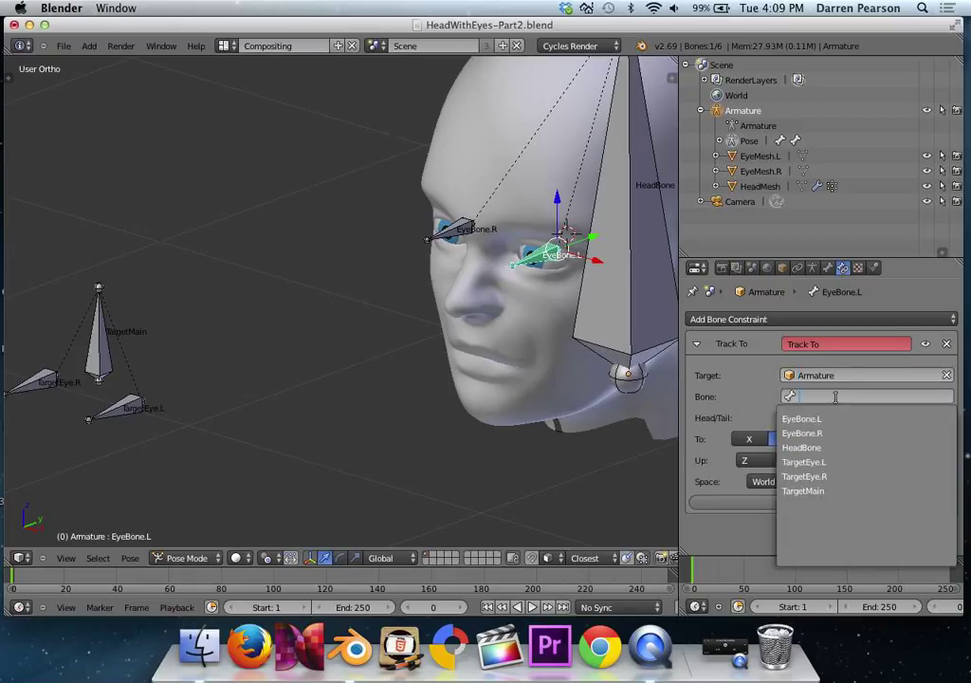
left_click(827, 462)
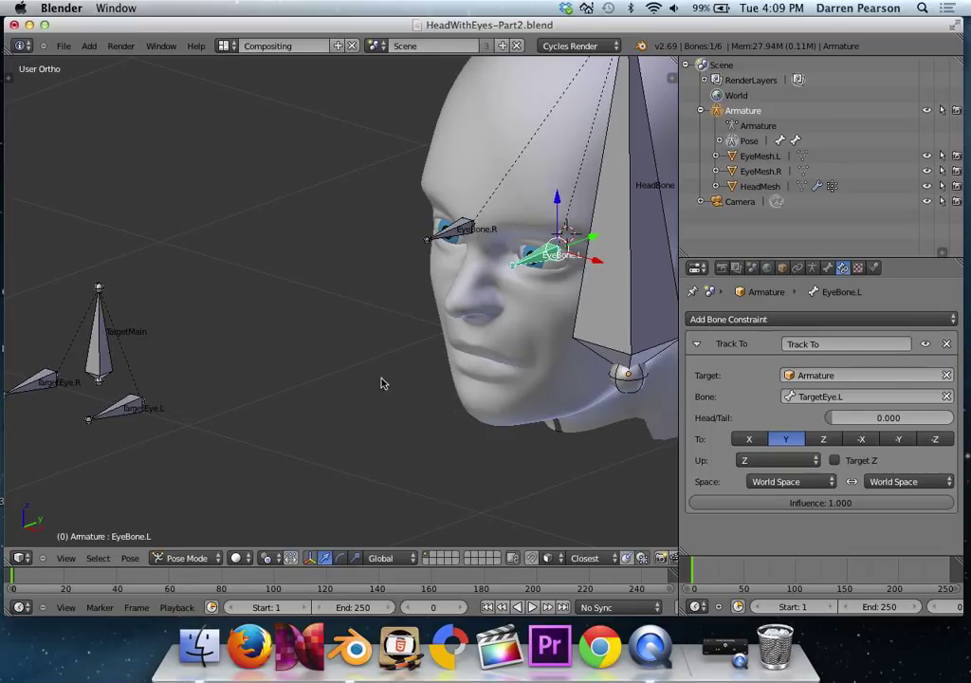
Step: Give EyeBone.R a Track To constraint targeting the Armature's TargetEye.R bone
right_click(453, 236)
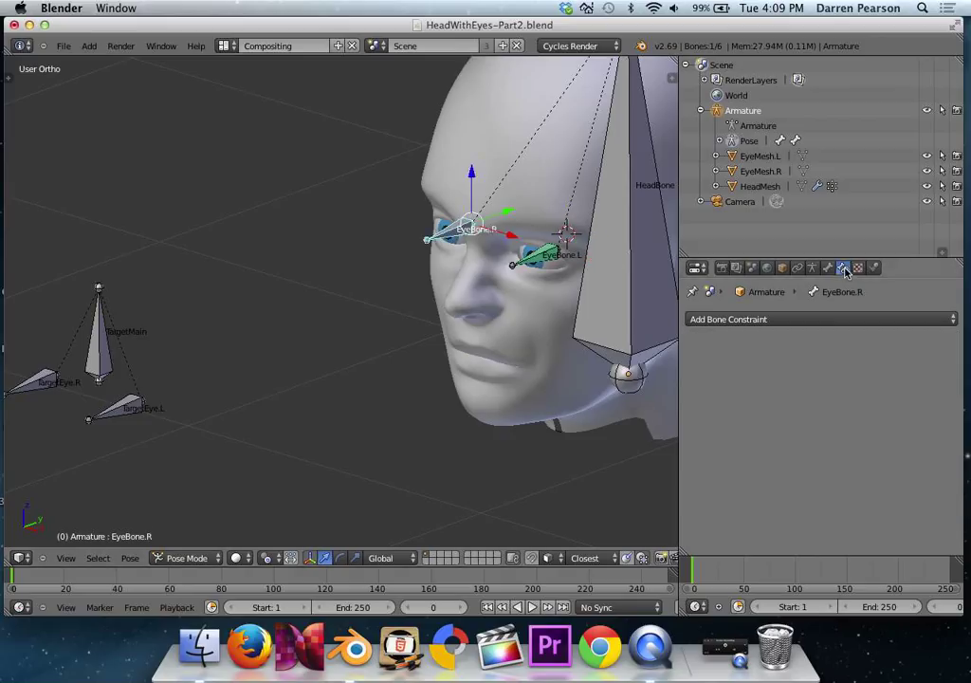
left_click(837, 320)
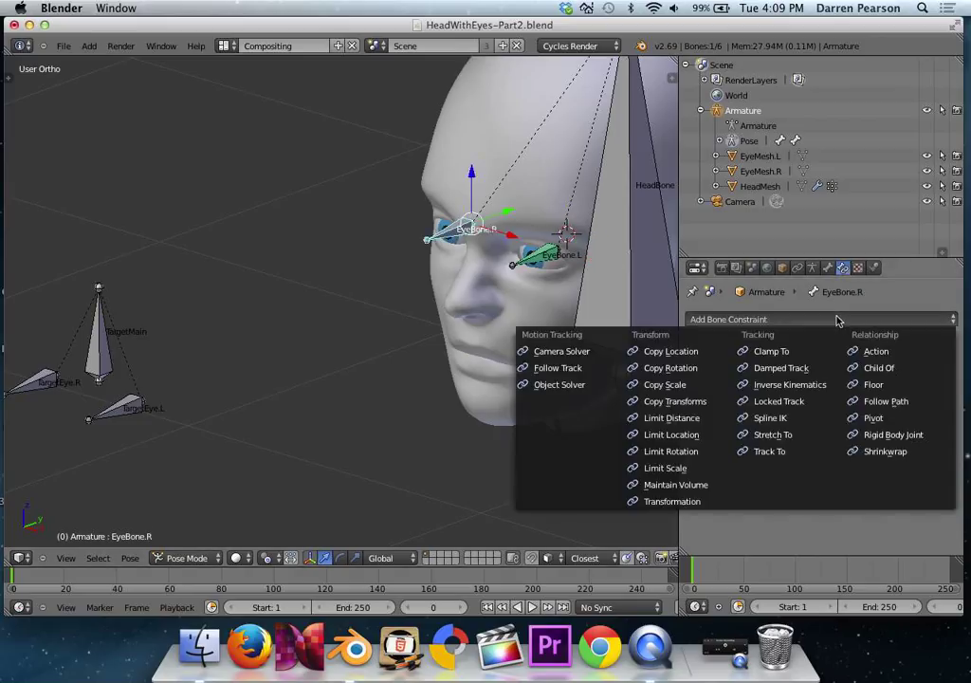
left_click(780, 452)
left_click(811, 375)
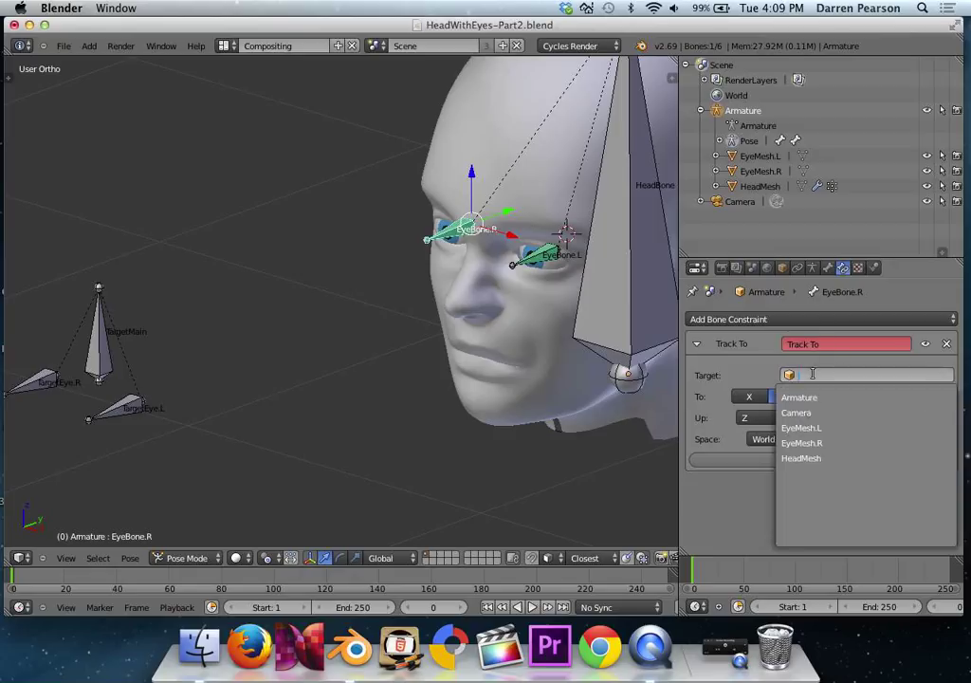
left_click(811, 397)
left_click(820, 397)
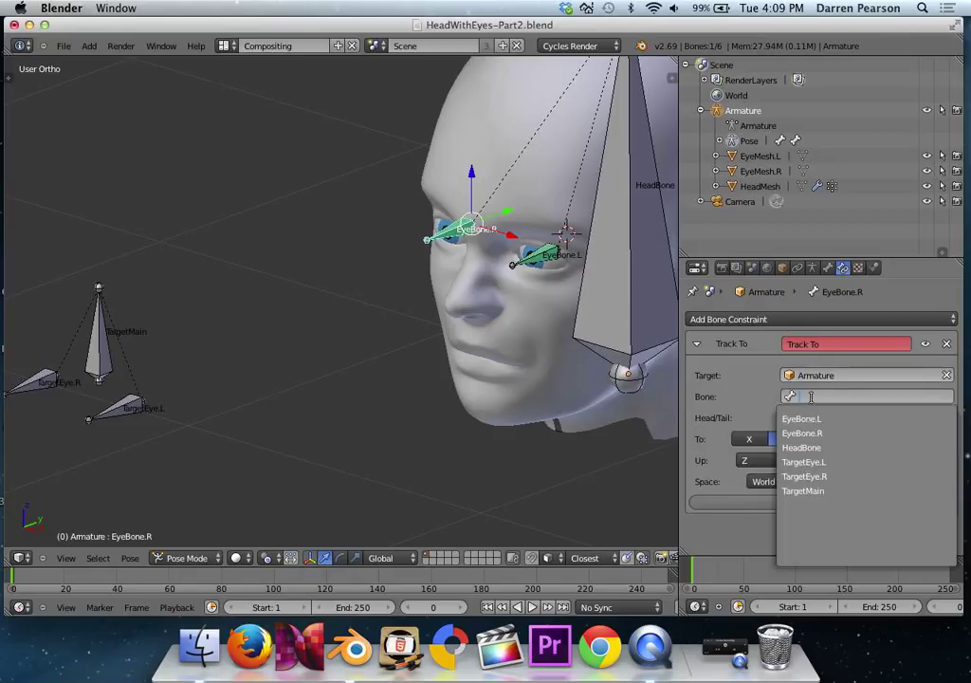
left_click(819, 477)
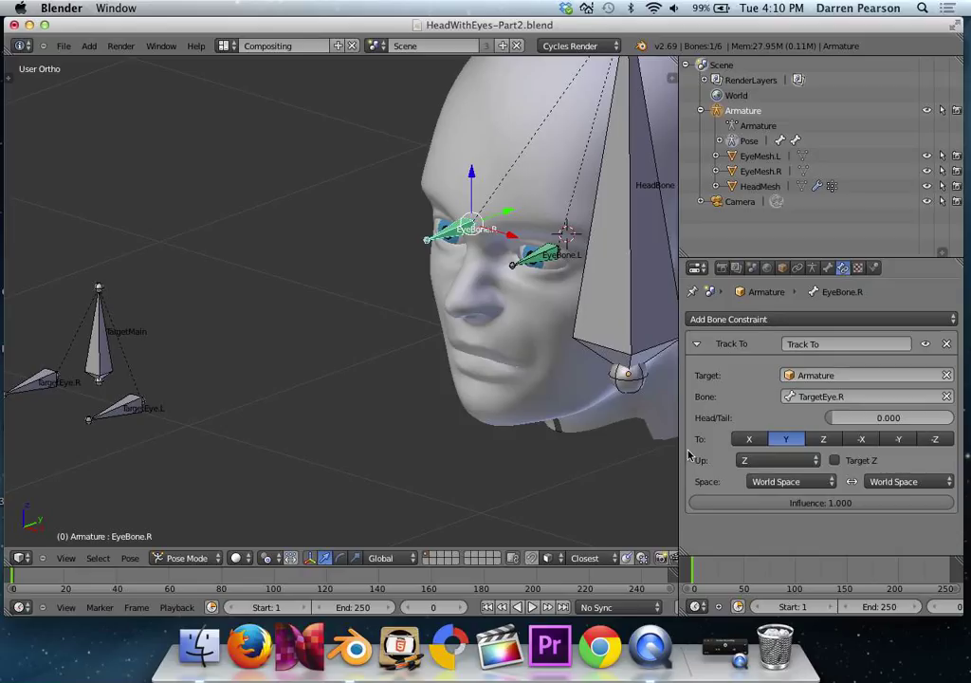
right_click(105, 365)
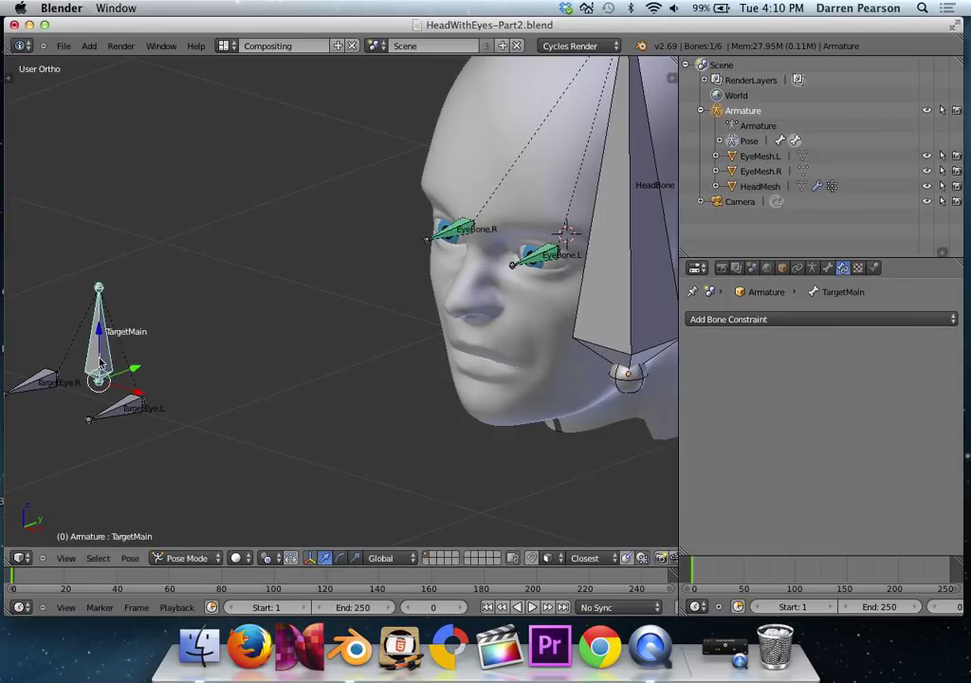
scroll(104, 365, "right", 5)
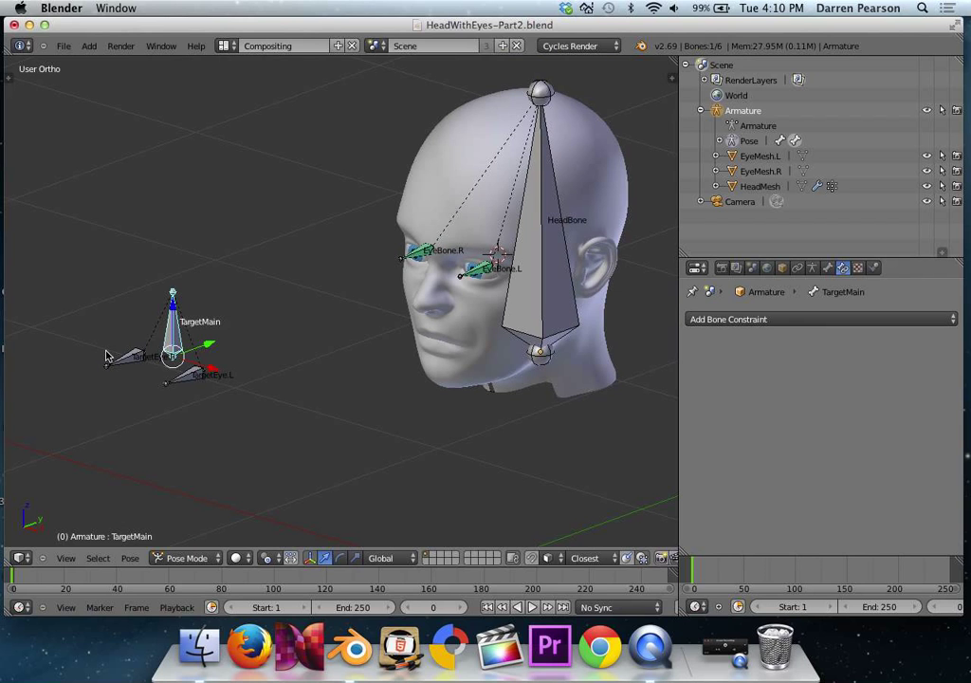
key("g")
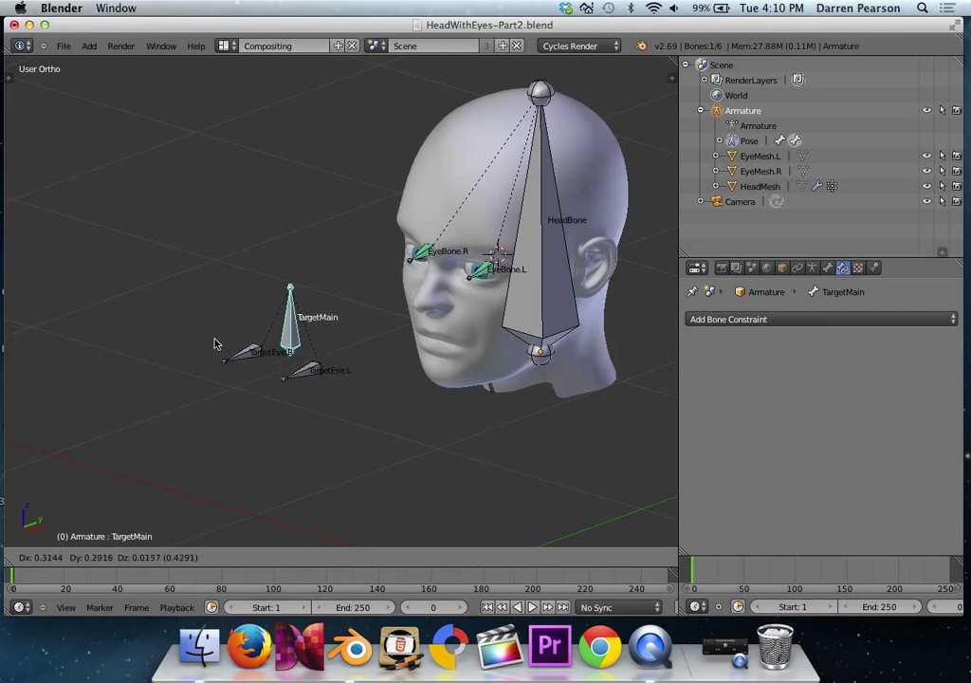
left_click(112, 339)
key("ctrl+z")
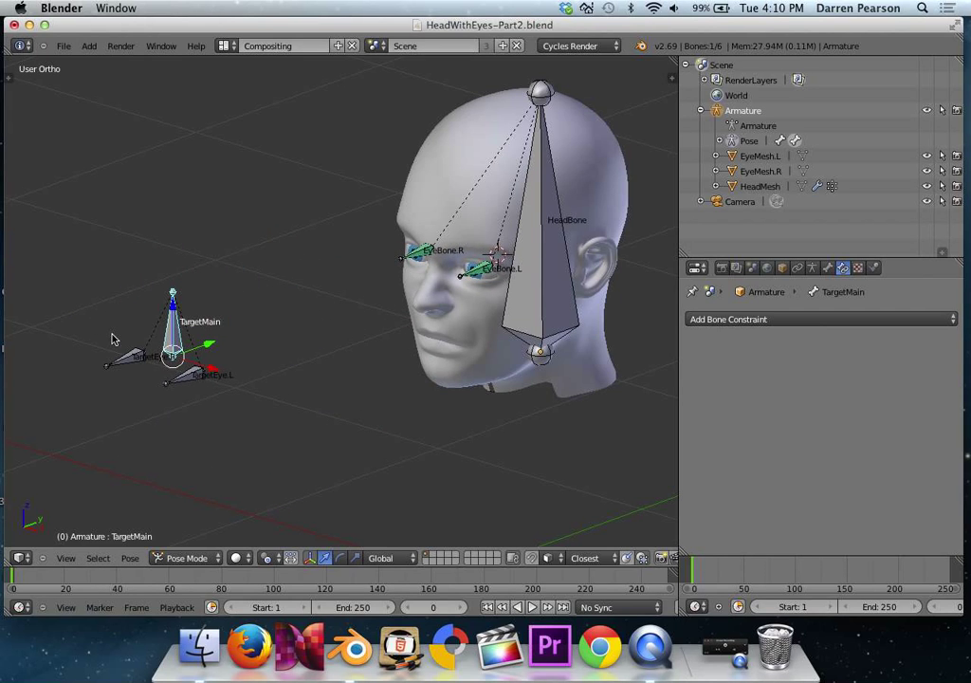
right_click(188, 378)
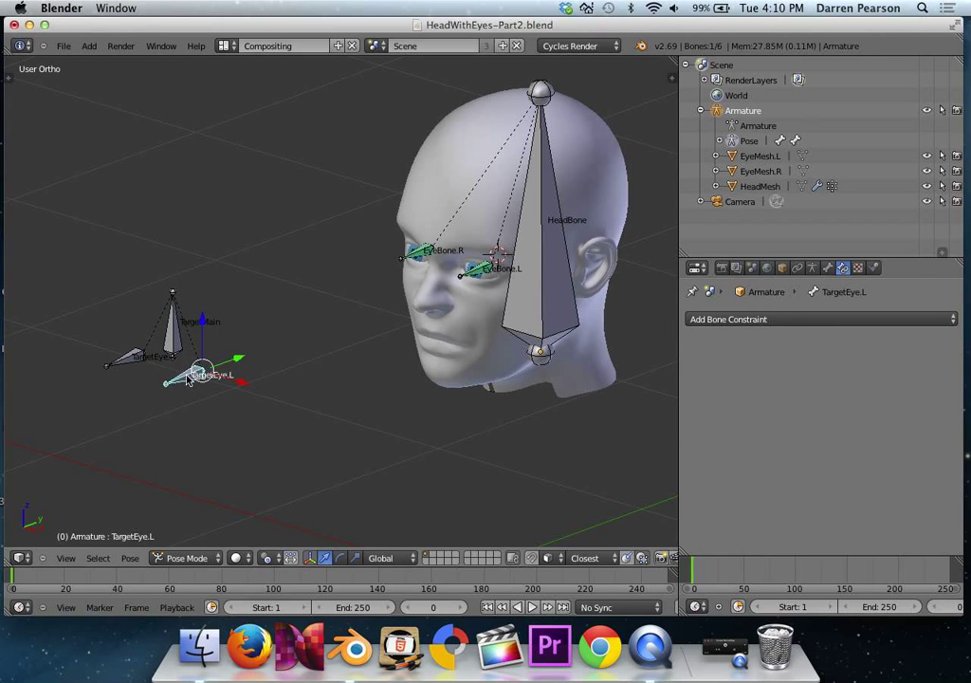
key("g")
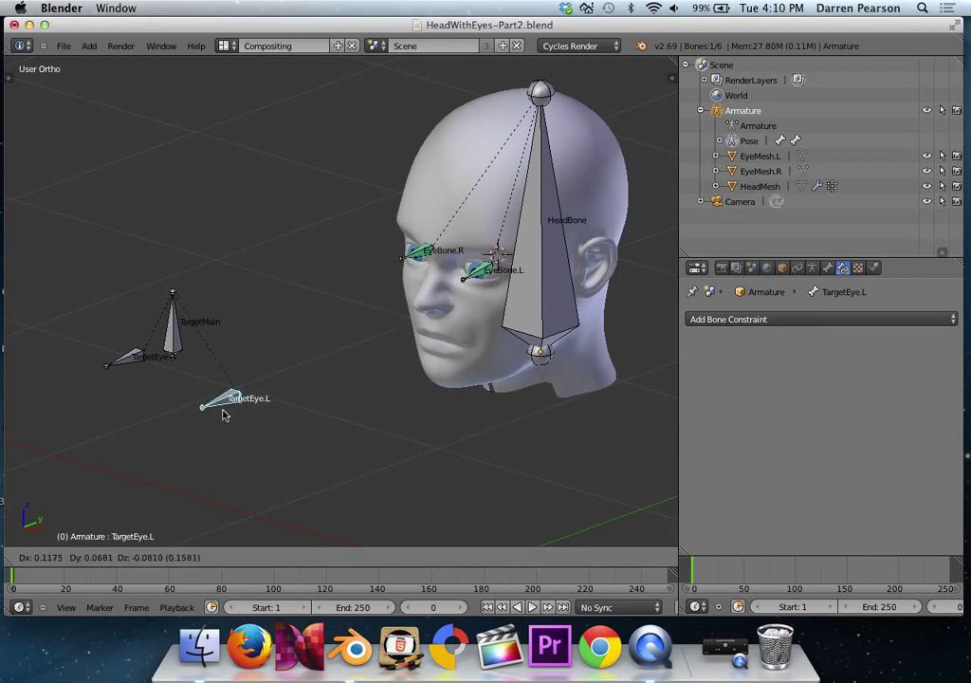
left_click(332, 348)
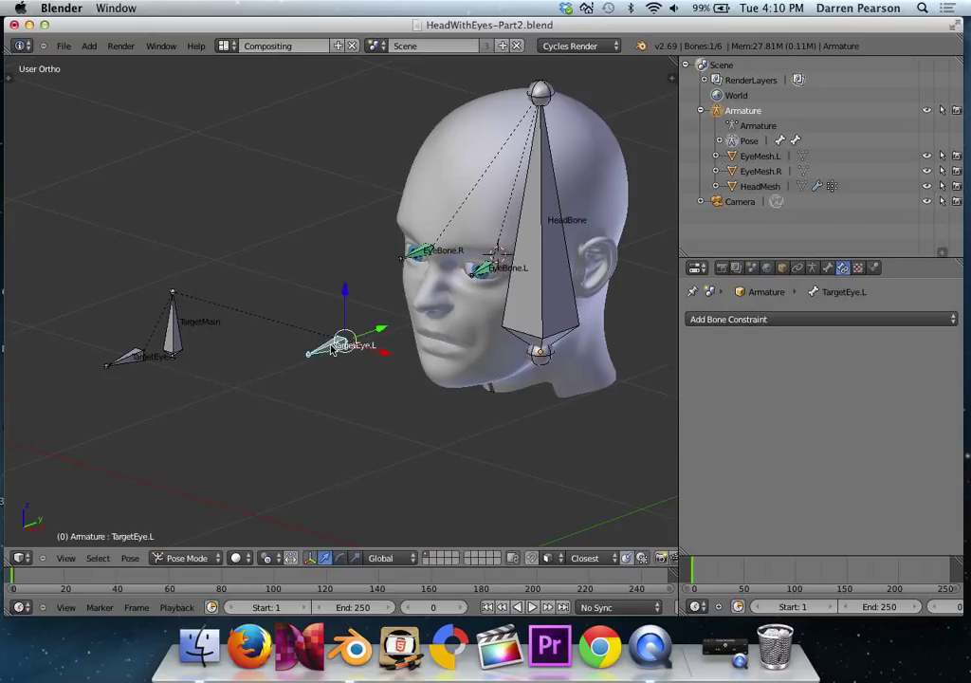
key("alt+g")
right_click(136, 362)
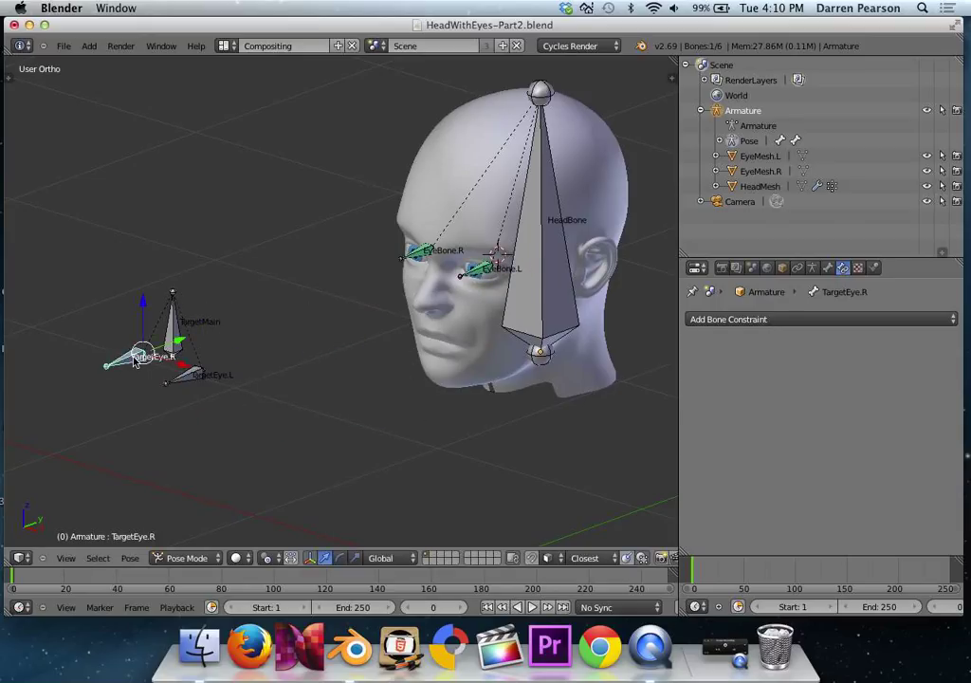
key("g")
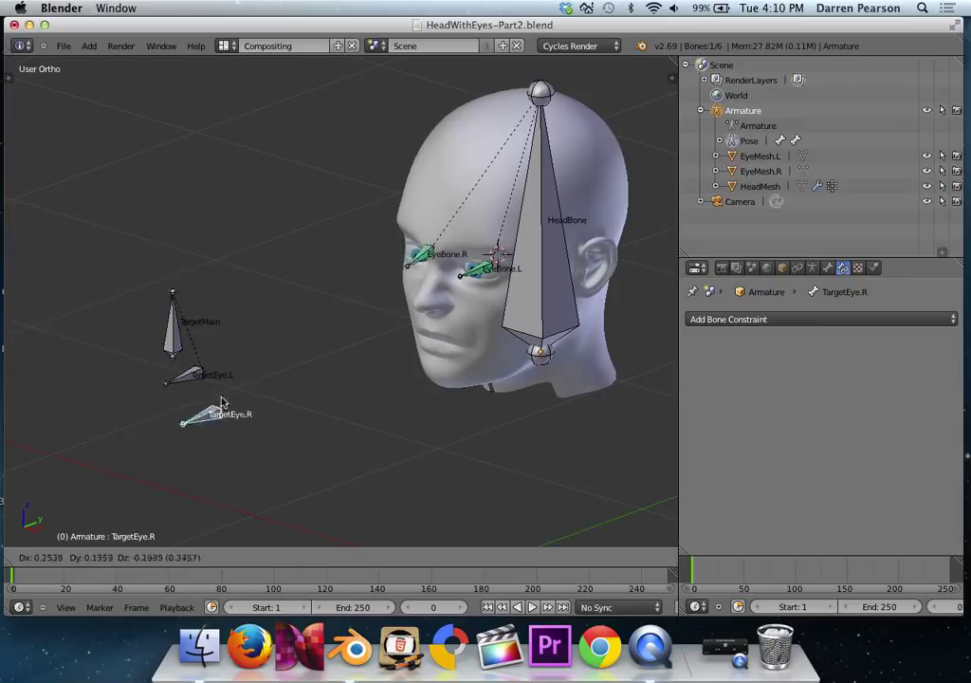
left_click(76, 368)
key("alt+g")
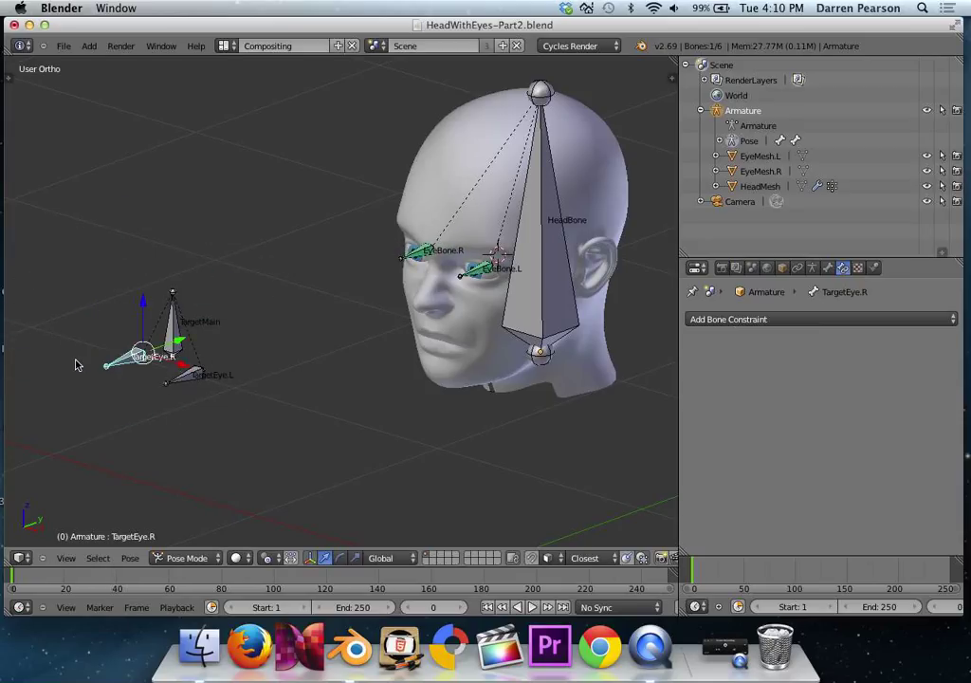
Step: In the armature's Object Data properties, collapse Skeleton and turn off bone Names display
left_click(820, 269)
left_click(691, 344)
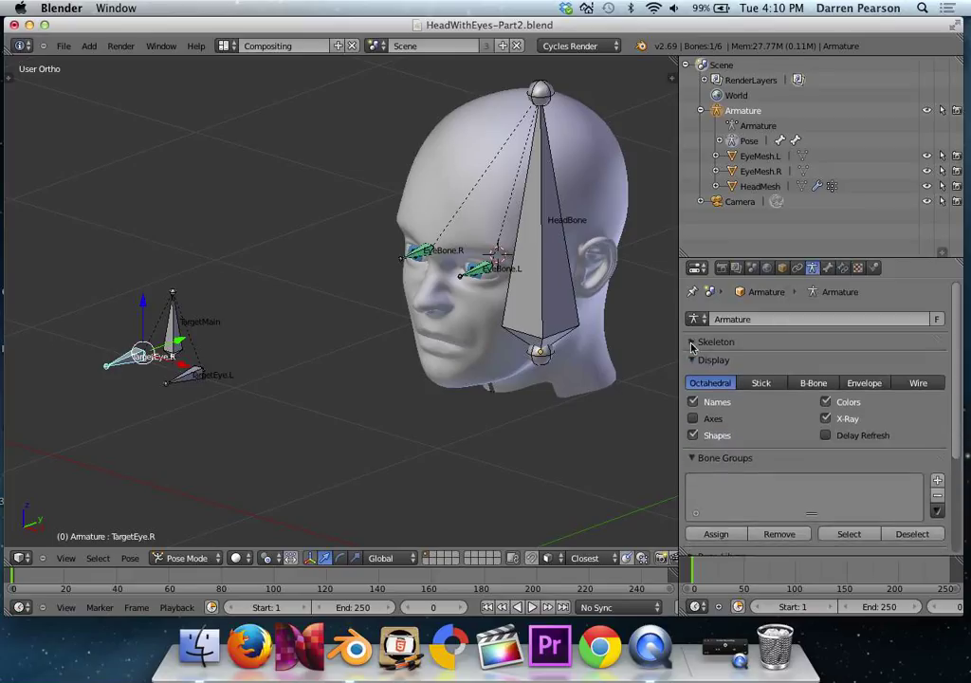
left_click(694, 403)
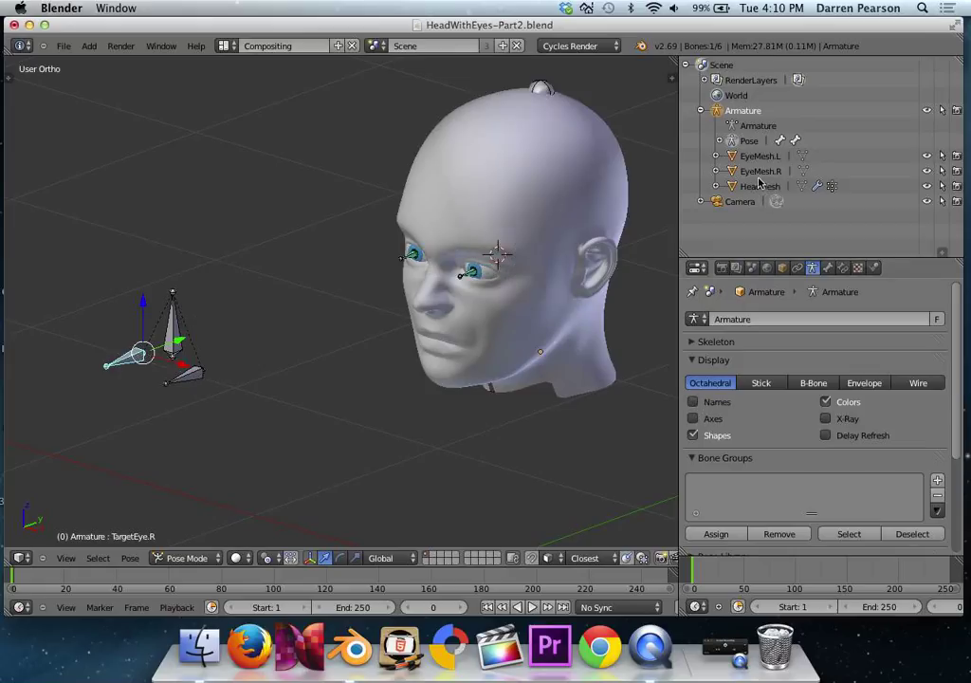
Step: Hide EyeBone.L and EyeBone.R under HeadBone using their Outliner visibility icons
left_click(720, 140)
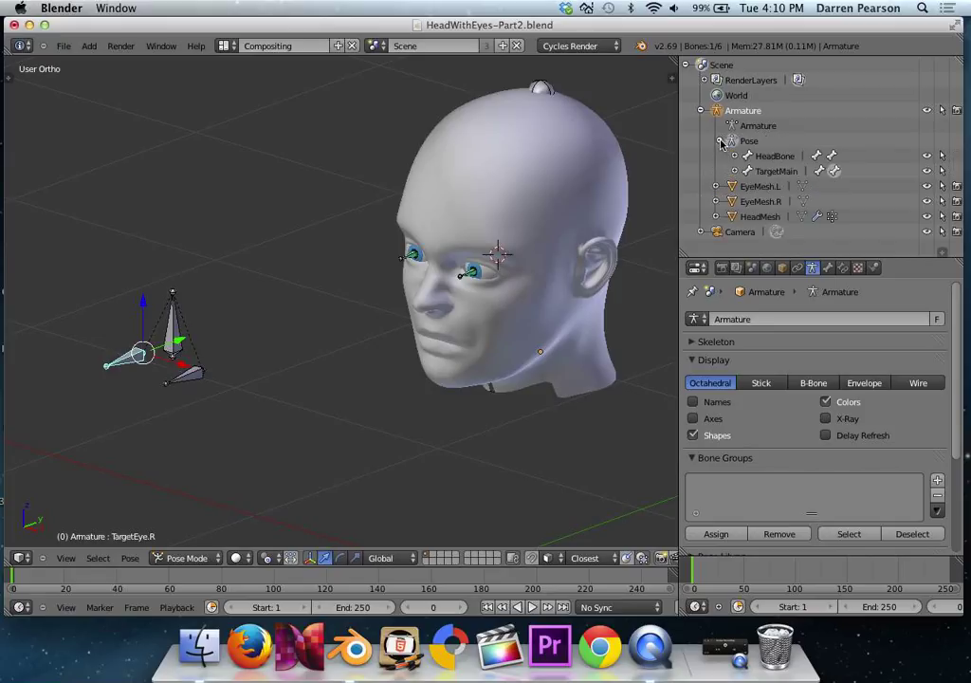
left_click(735, 156)
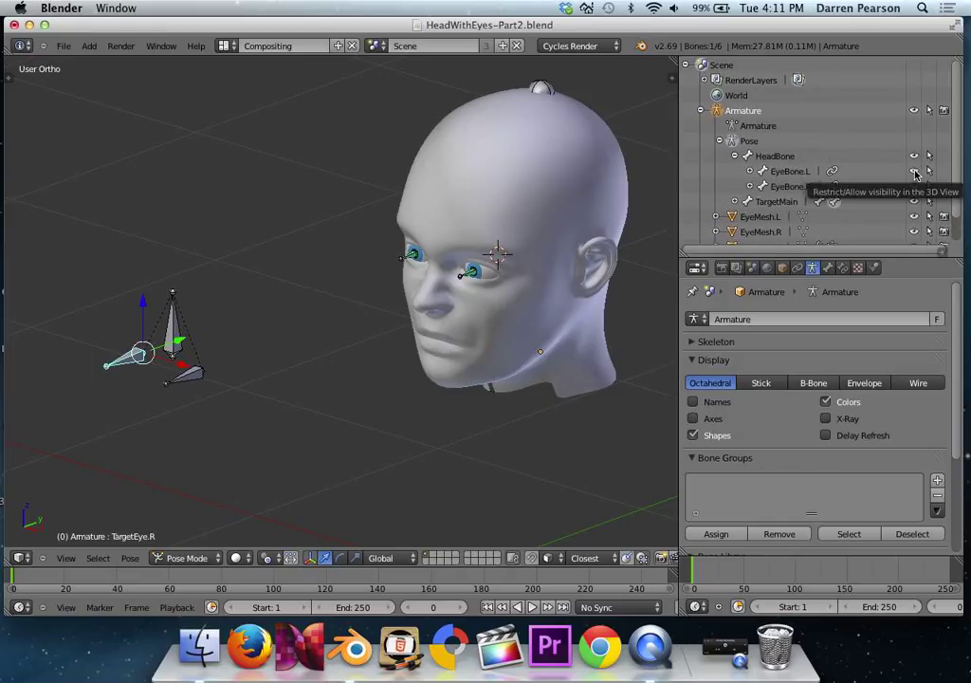
left_click(914, 171)
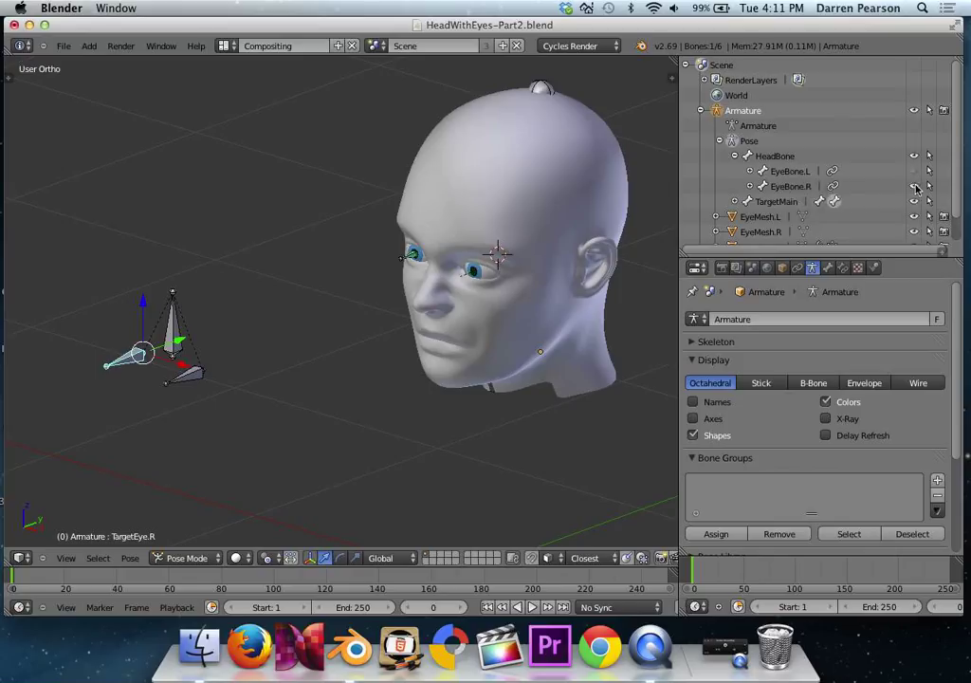
left_click(914, 186)
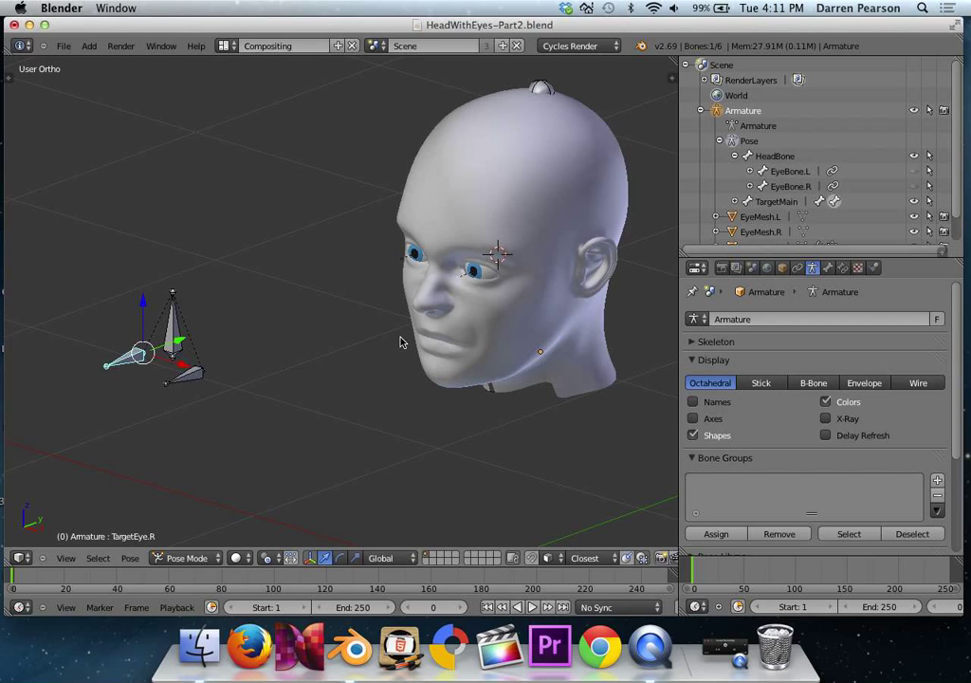
Step: Move TargetMain to test that both eyes follow it
right_click(176, 334)
key("g")
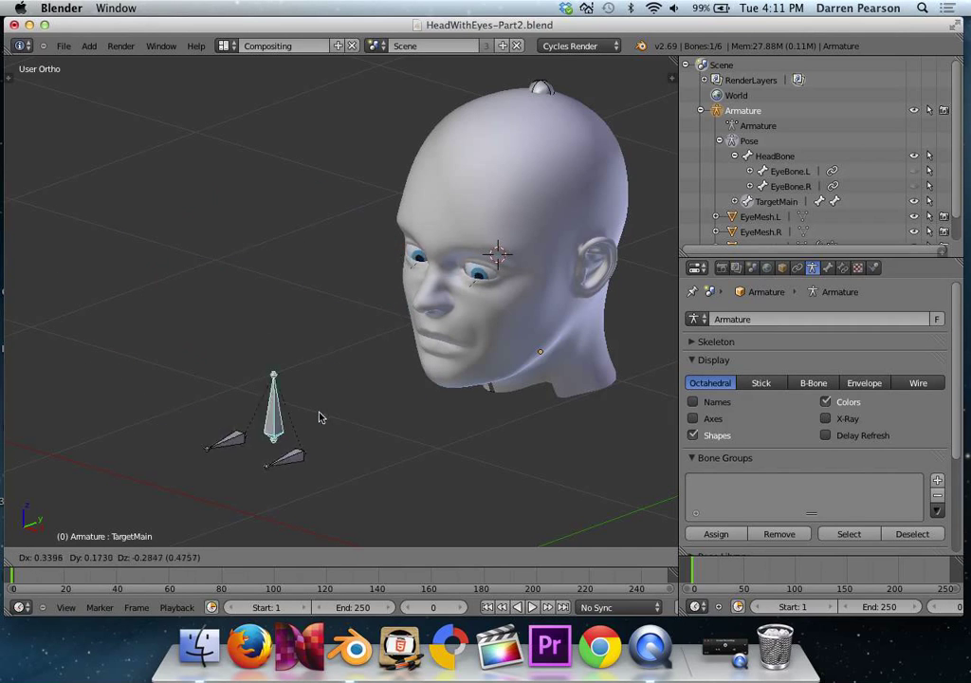
left_click(155, 345)
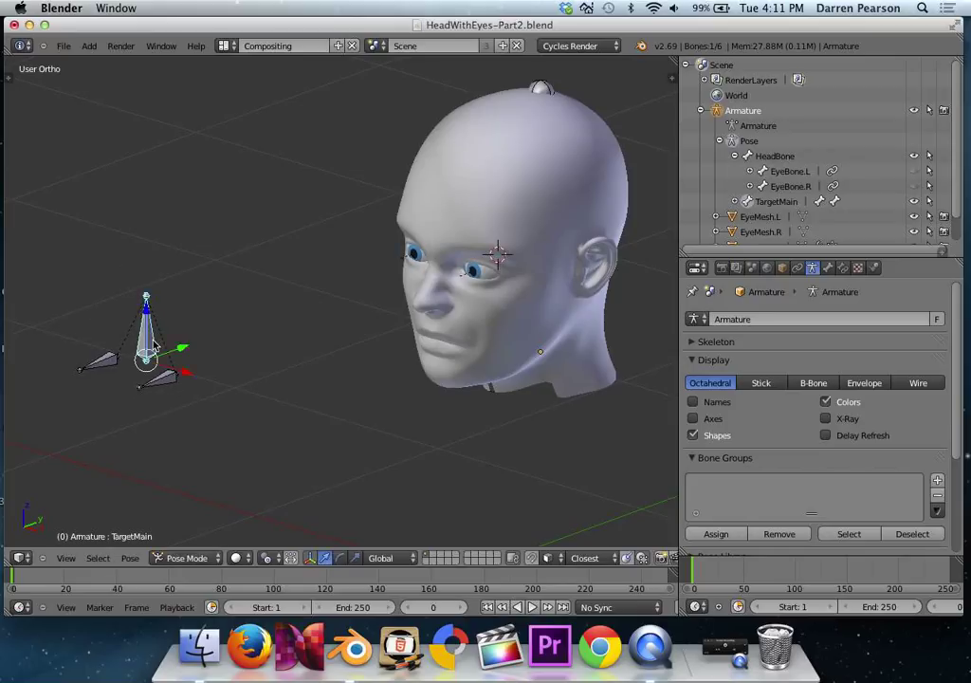
Step: Undo the test move and return the armature to Object Mode
key("ctrl+z")
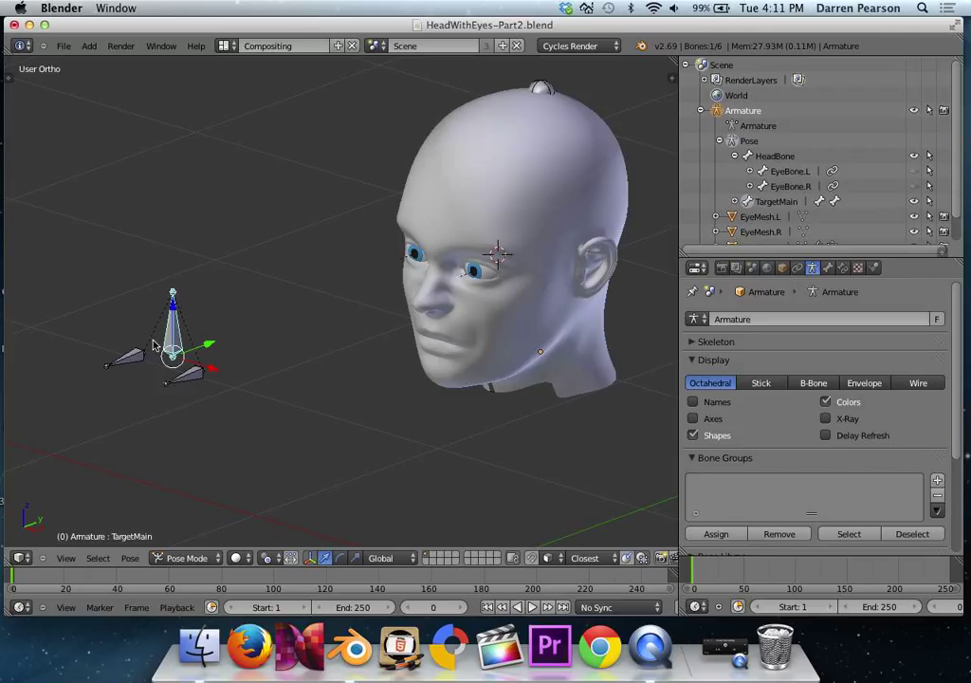
left_click(194, 558)
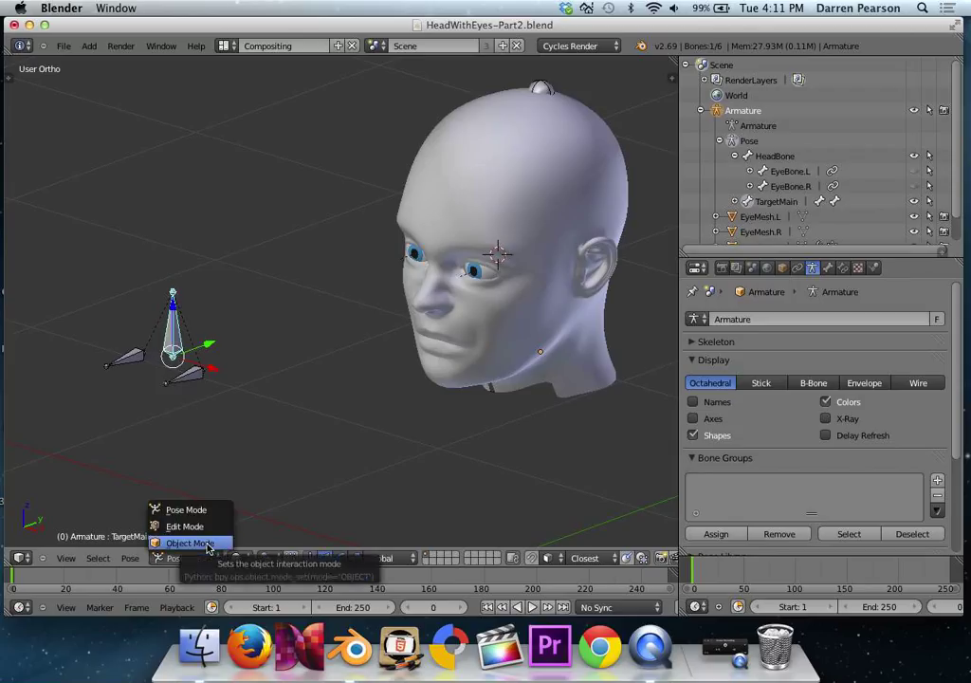
left_click(194, 543)
Step: Save As with the file name changed to HeadWithEyes-Part3.blend
left_click(64, 45)
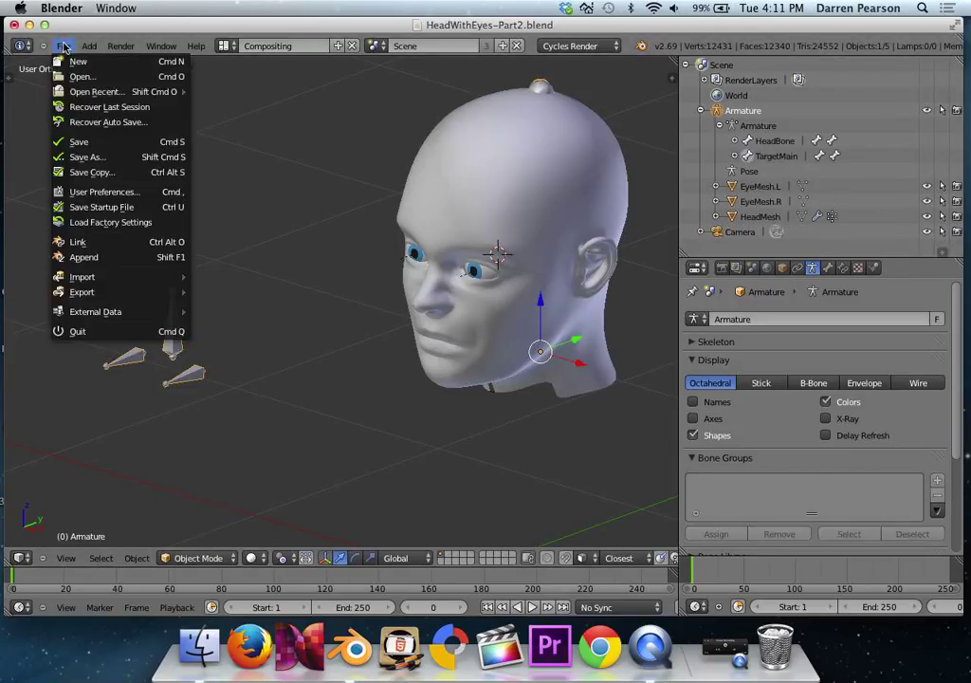
left_click(81, 157)
left_click(275, 102)
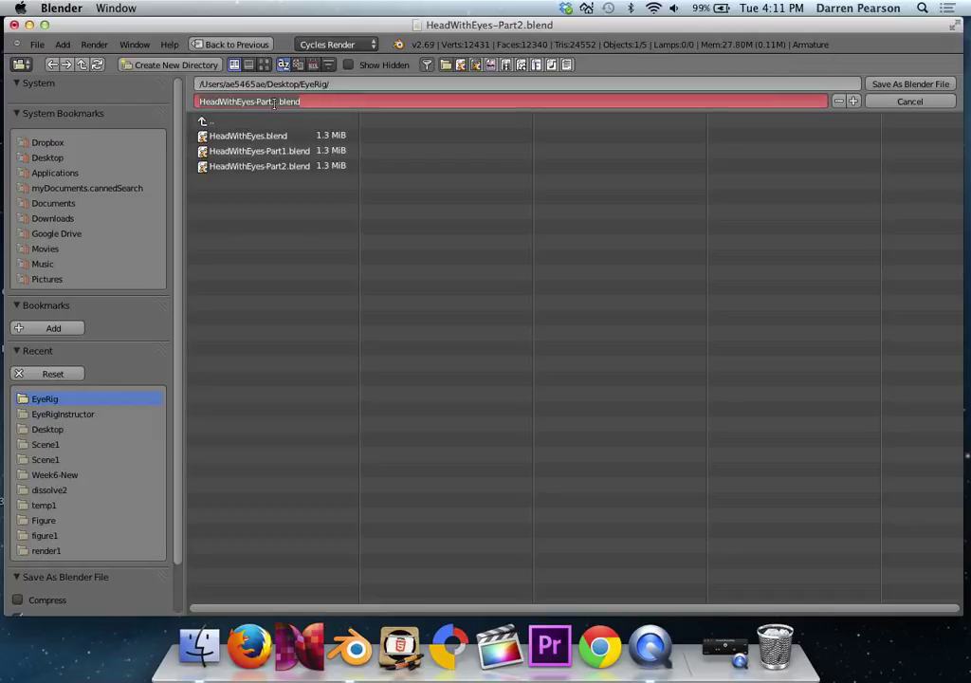
key("BackSpace")
type("2")
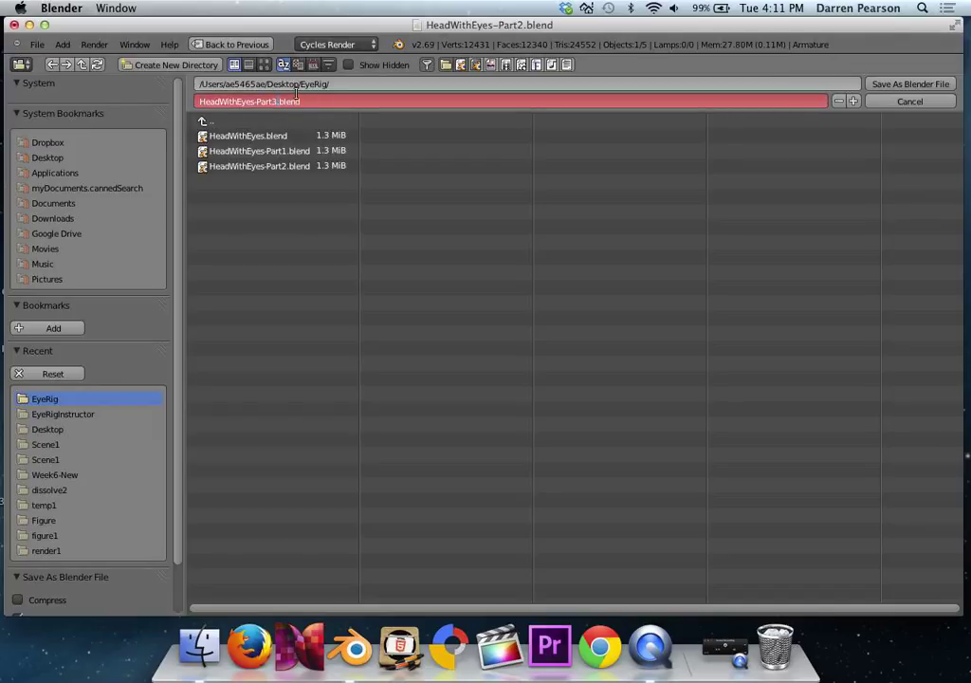
key("Return")
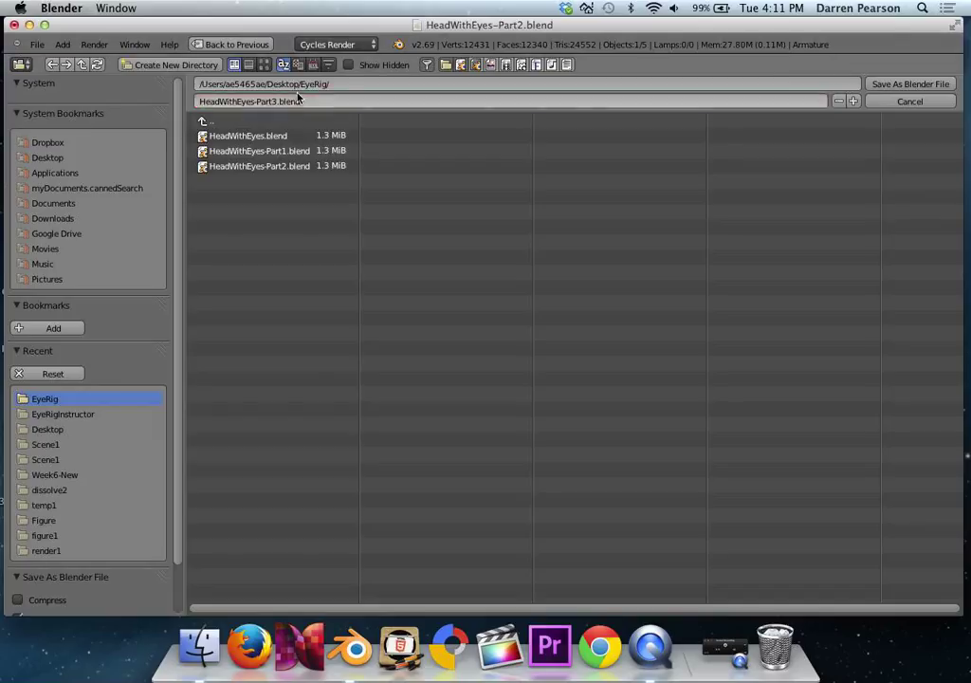
left_click(896, 83)
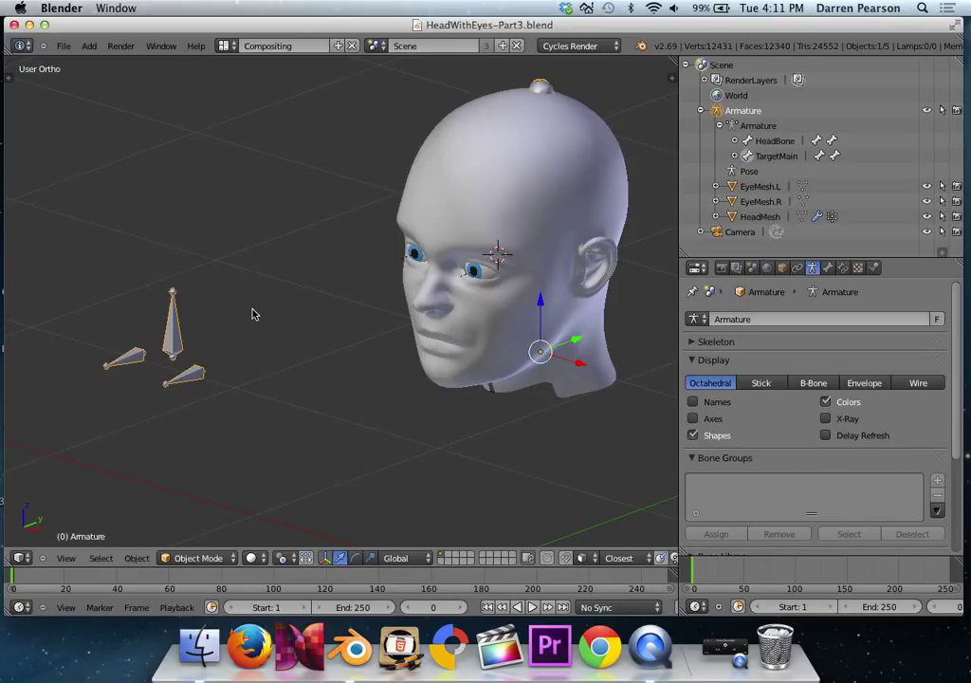
Step: In front view, add a mesh circle rotated 90° on X and scaled to 0.2
key("KP_1")
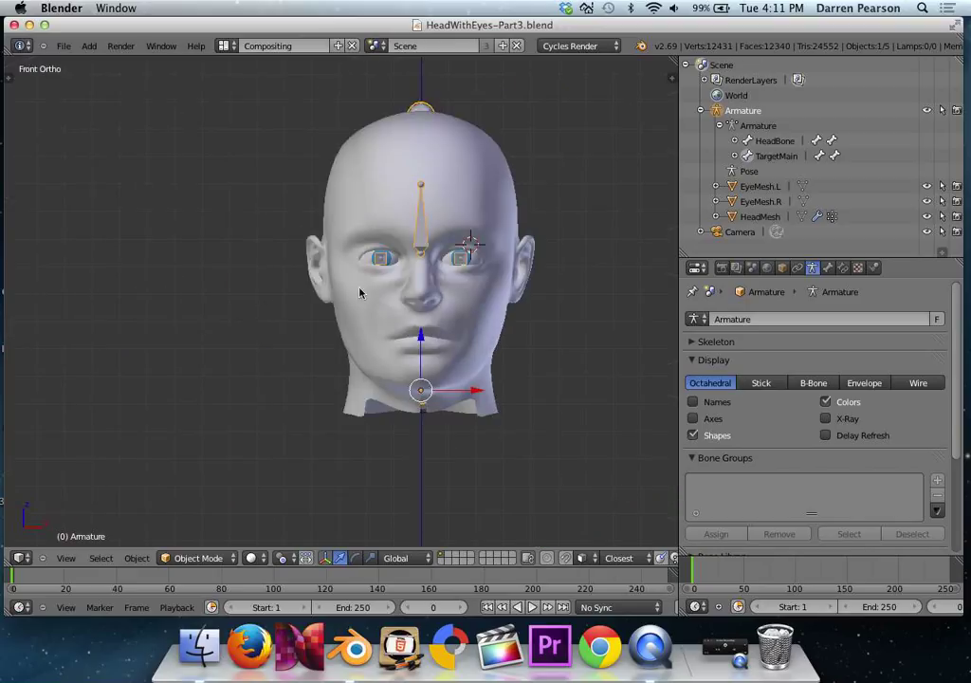
scroll(364, 293, "down", 3)
middle_click_drag(438, 291, 252, 305, "shift")
left_click(89, 46)
mouse_move(102, 62)
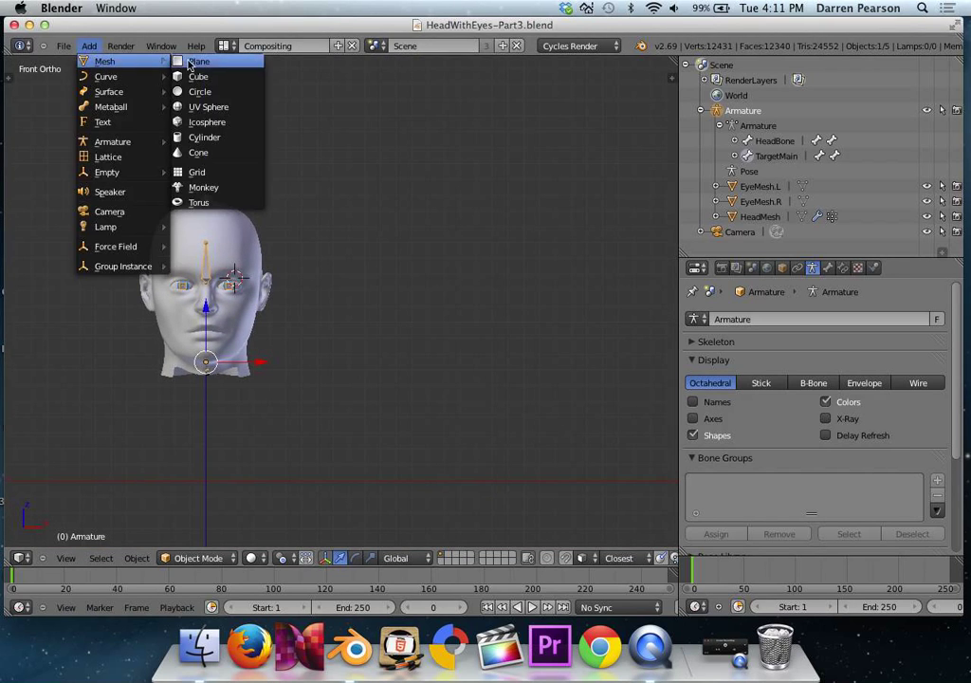
left_click(173, 91)
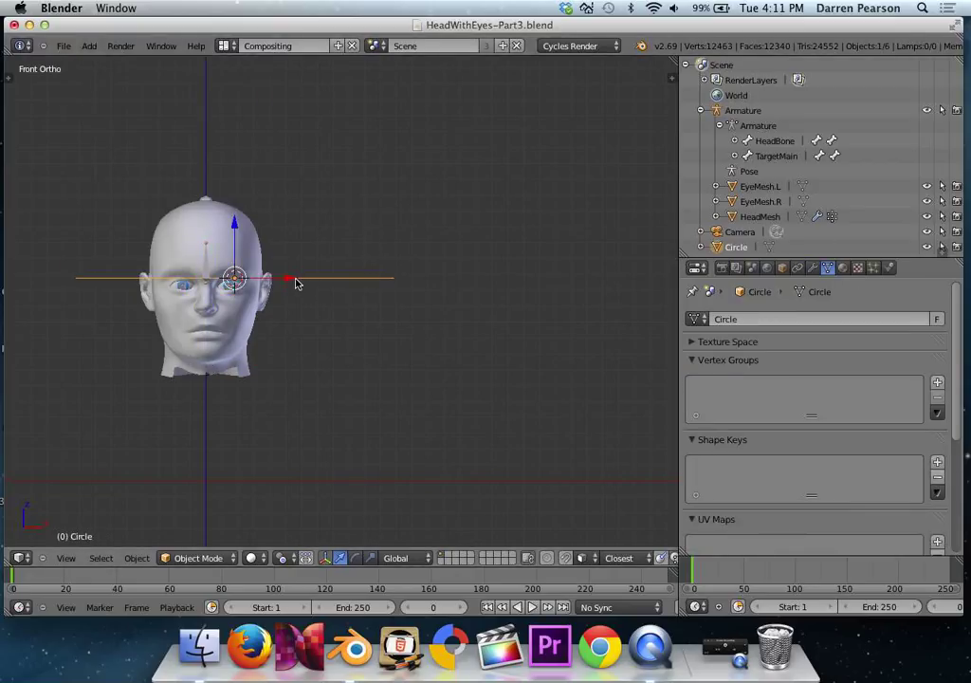
type("rx90")
key("Return")
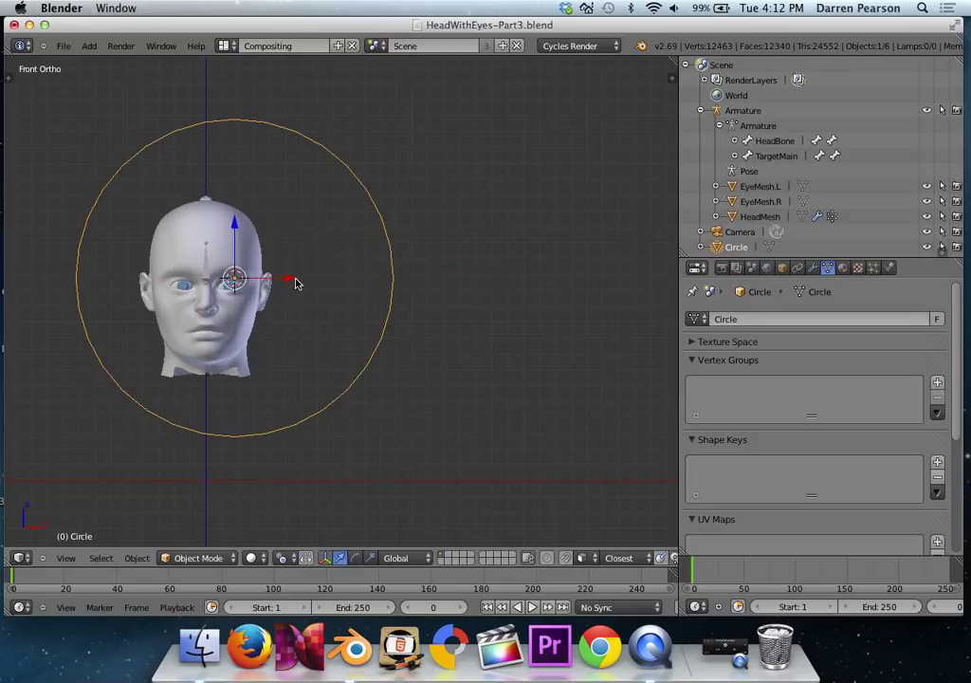
type("s")
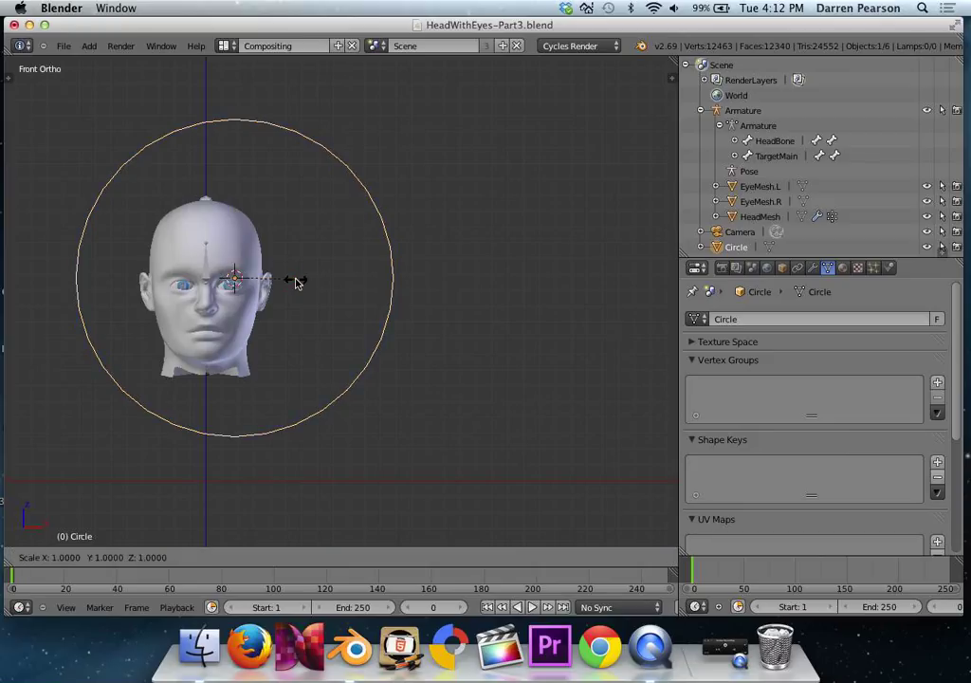
type("0.2")
key("Return")
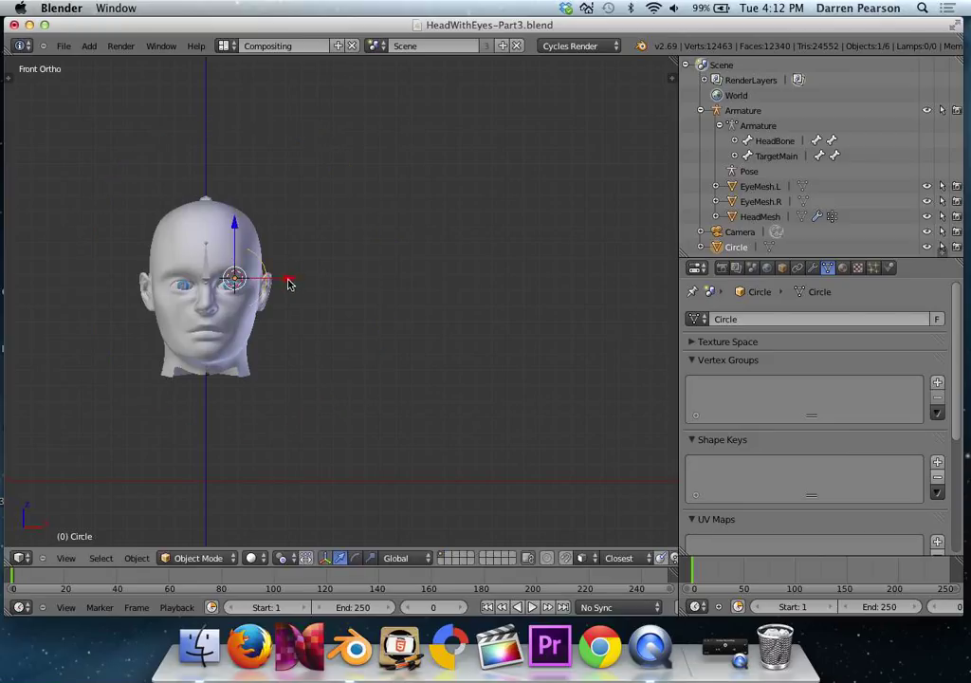
Step: Position the circle at location X 2, Y -1.5, Z 1.2
key("g")
key("x")
left_click(515, 283)
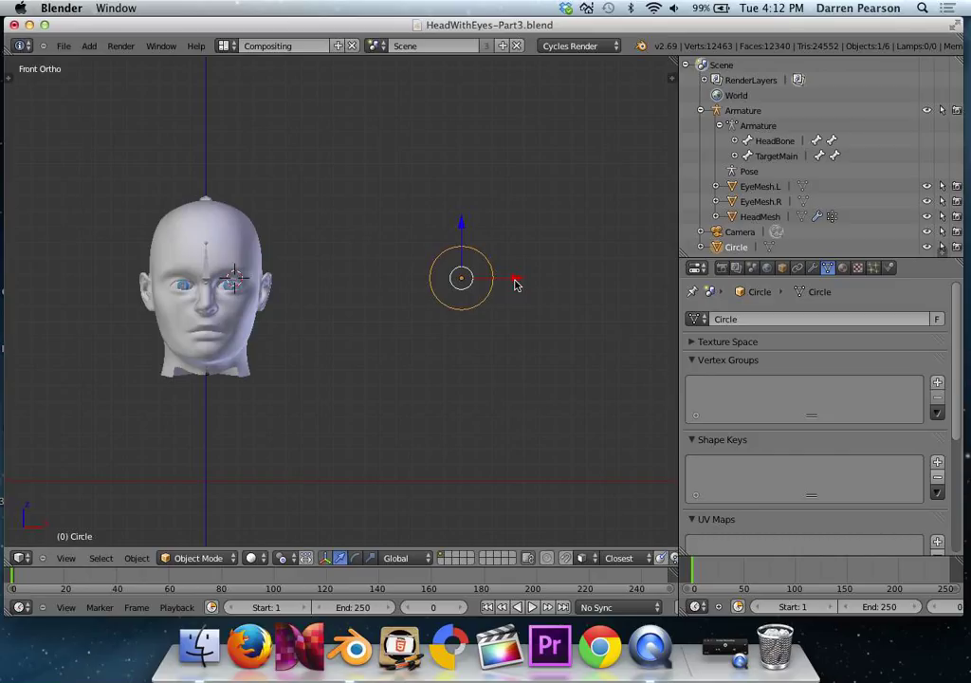
key("n")
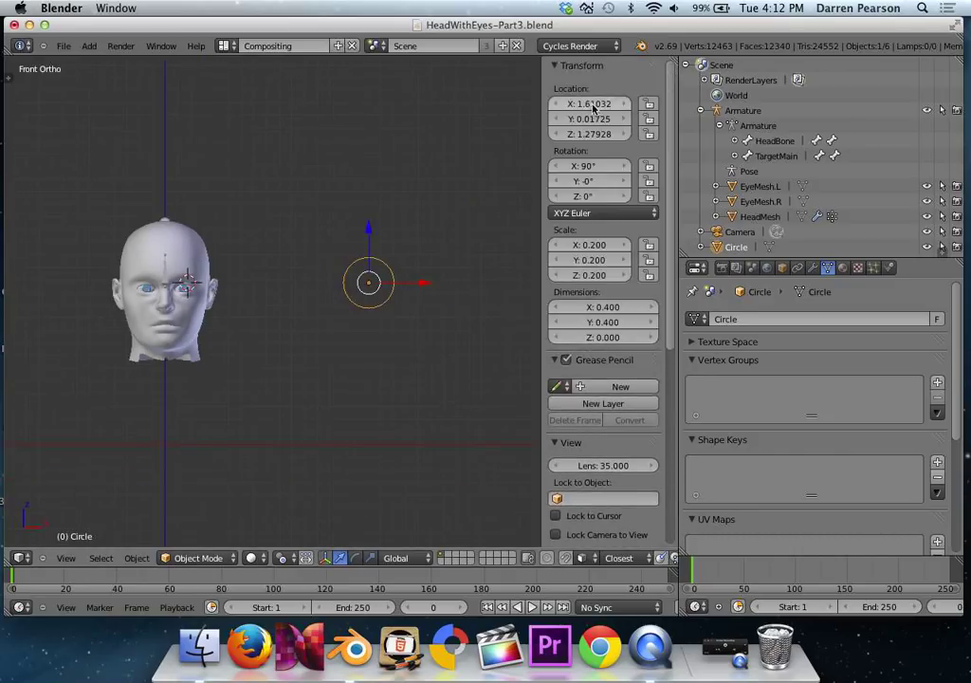
left_click(594, 105)
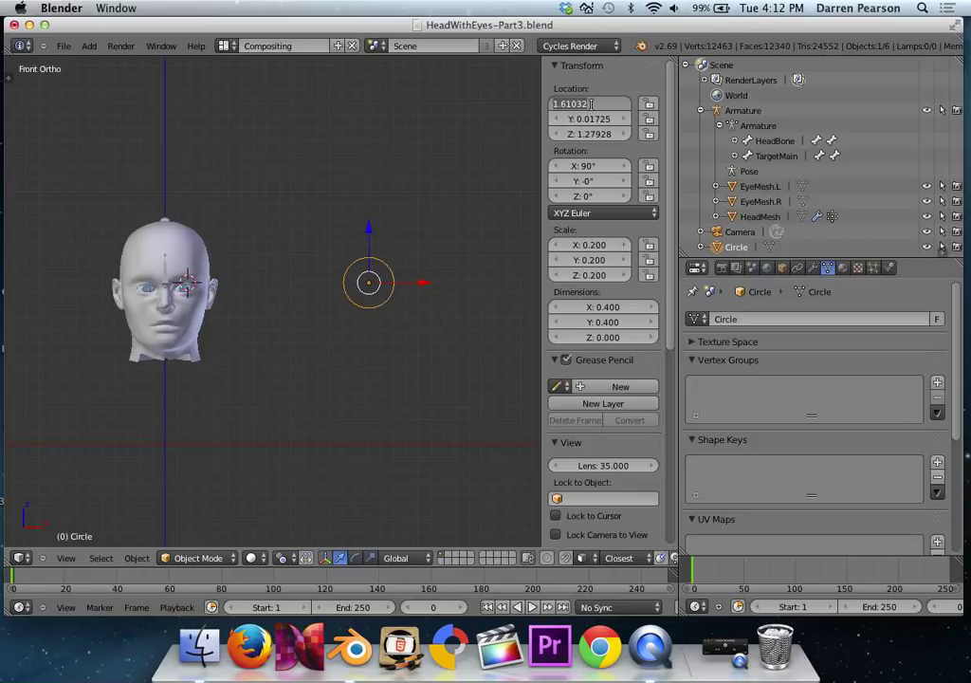
type("2")
key("Tab")
key("BackSpace")
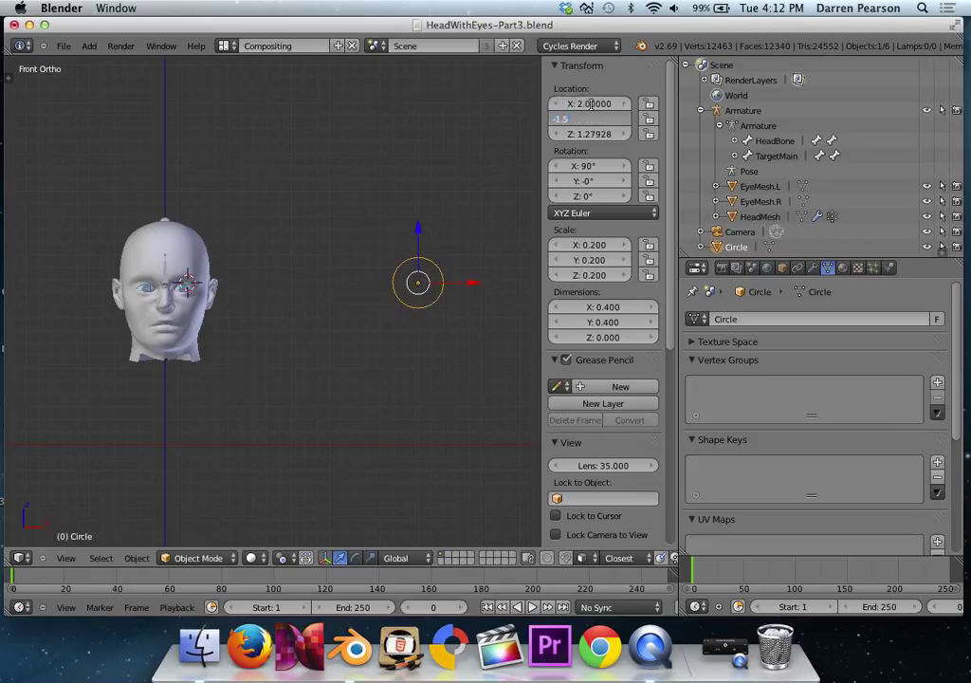
type("-1.5")
key("Tab")
type("1.2")
key("Return")
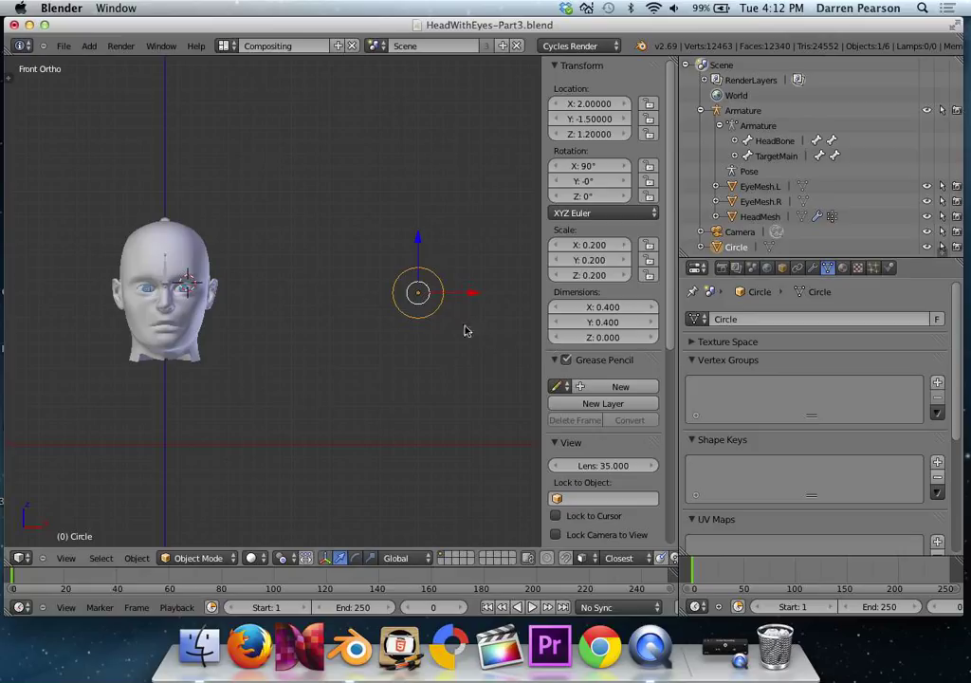
Step: Duplicate the circle and place the copy at X 2.3, Y -1.5, Z 1.2
key("shift+d")
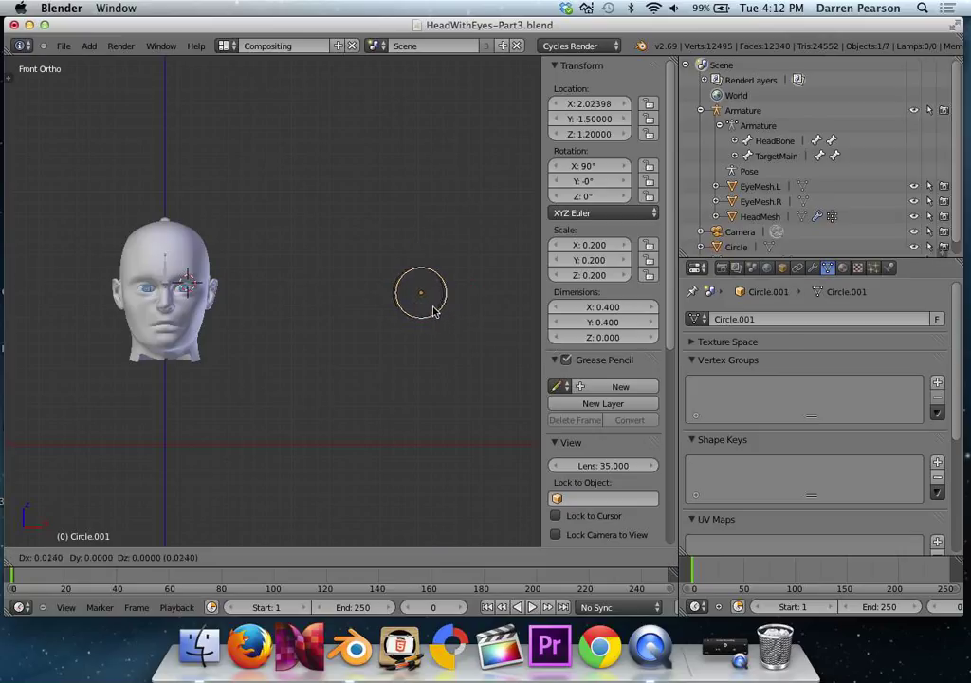
left_click(449, 311)
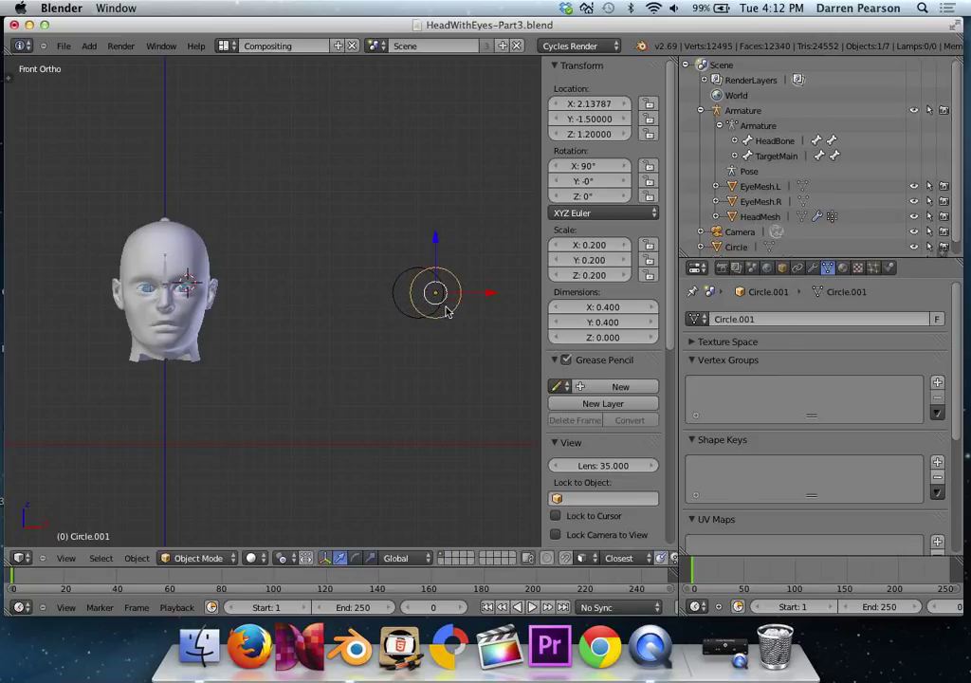
left_click(593, 105)
type("2.3")
key("Tab")
type("1.5")
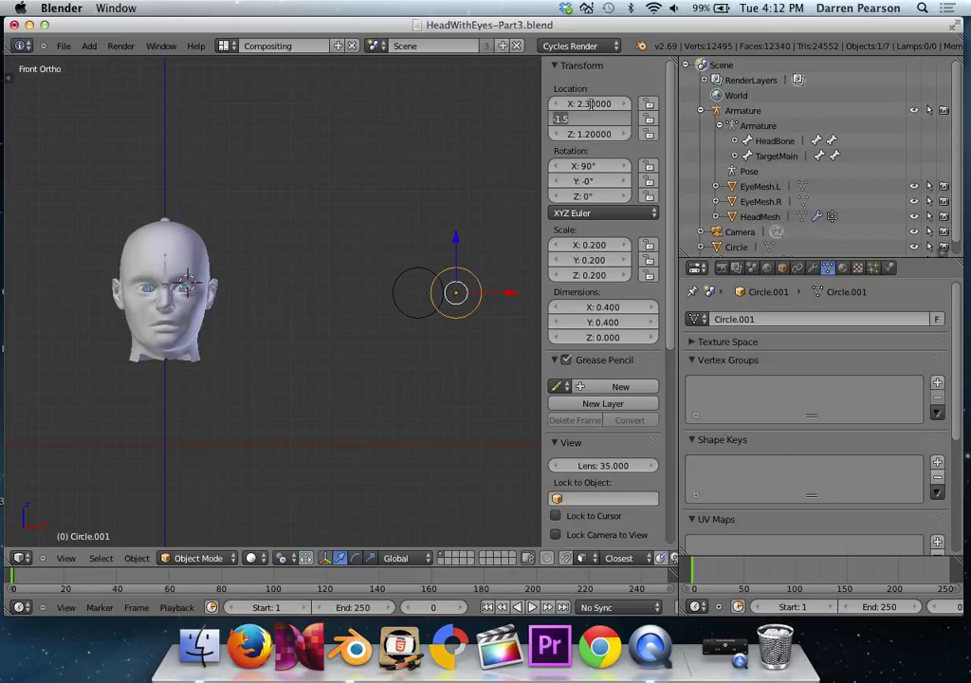
key("Tab")
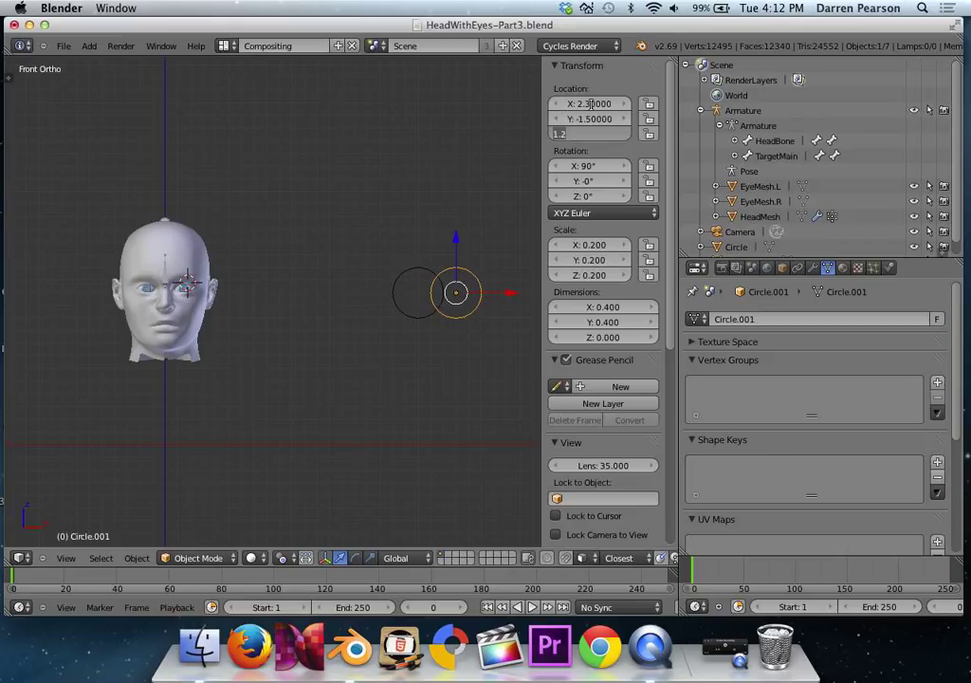
key("Return")
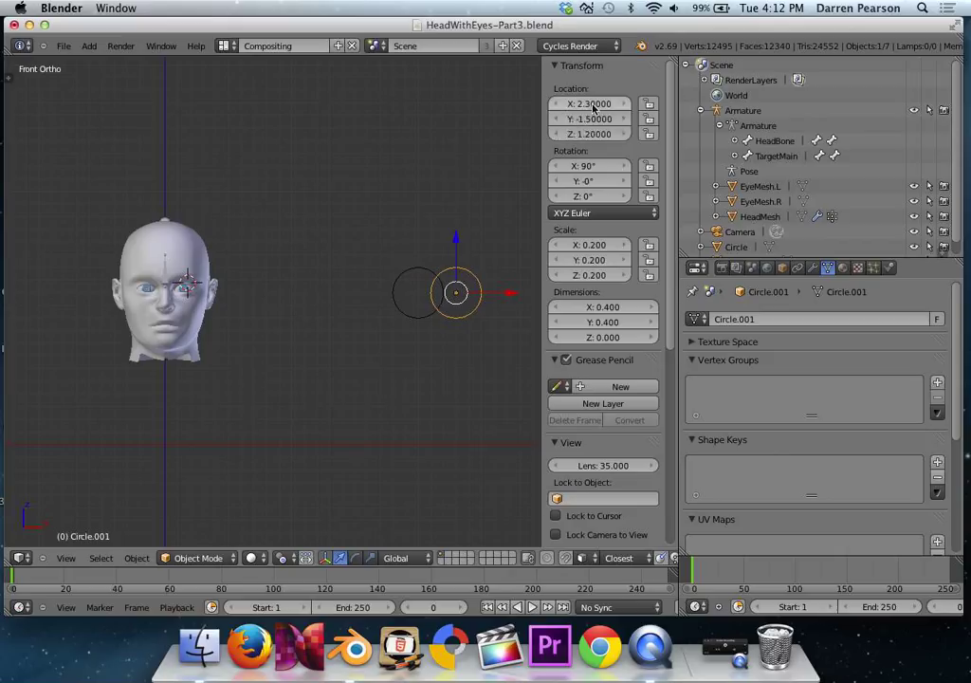
Step: Join the original and copied circles into one object with Ctrl+J
right_click(428, 276)
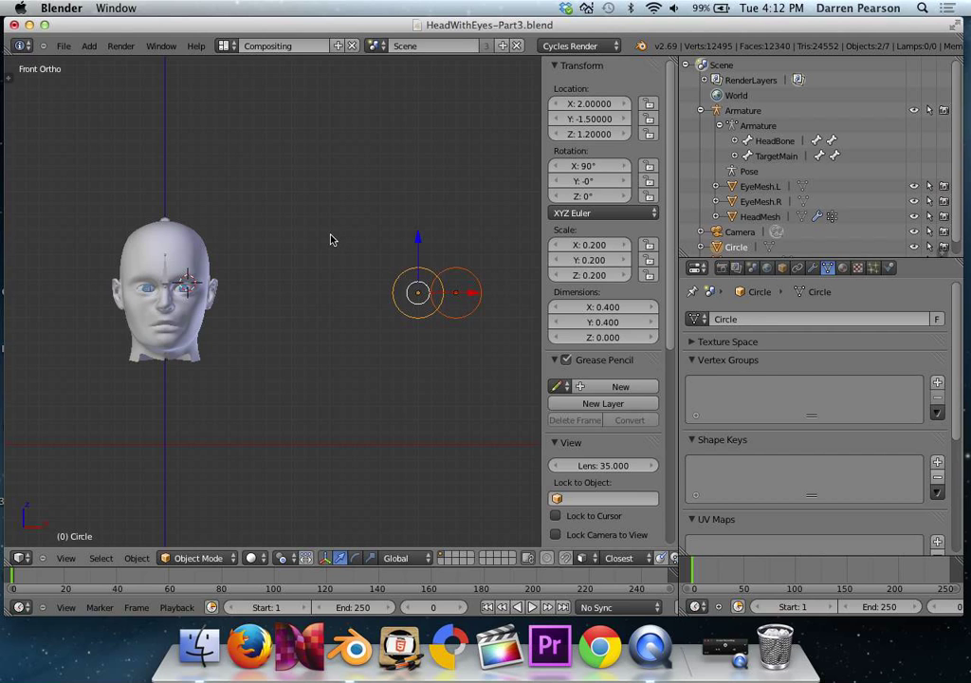
key("ctrl+j")
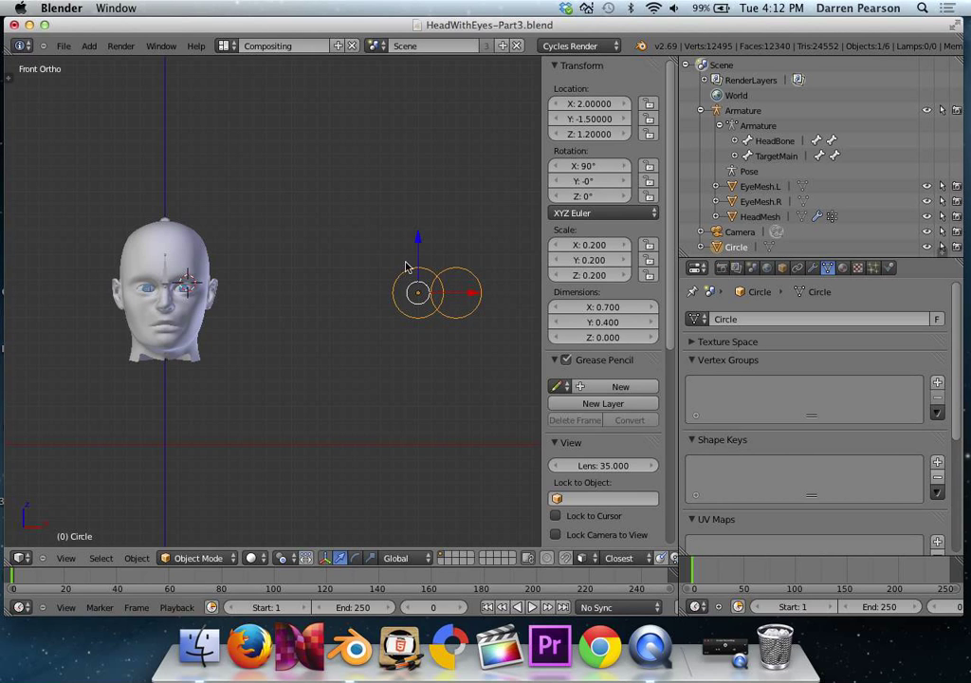
scroll(440, 295, "up", 3)
scroll(466, 299, "down", 3)
scroll(377, 287, "up", 1)
middle_click_drag(376, 287, 365, 288, "shift")
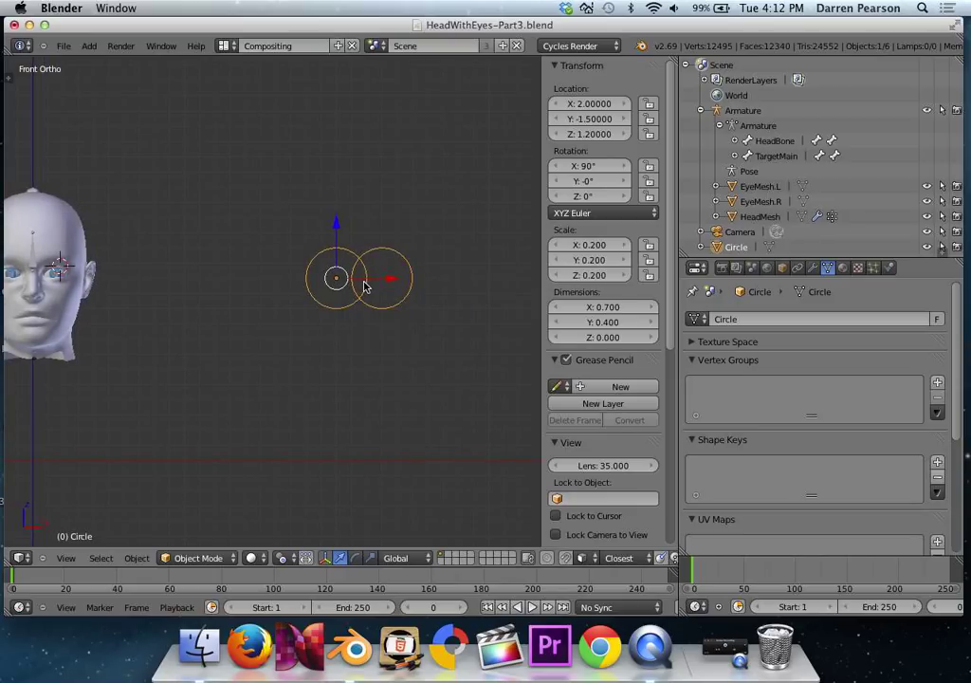
Step: In Edit Mode, box-select and delete the vertices inside the circles' overlap
key("Tab")
scroll(365, 281, "up", 4)
key("a")
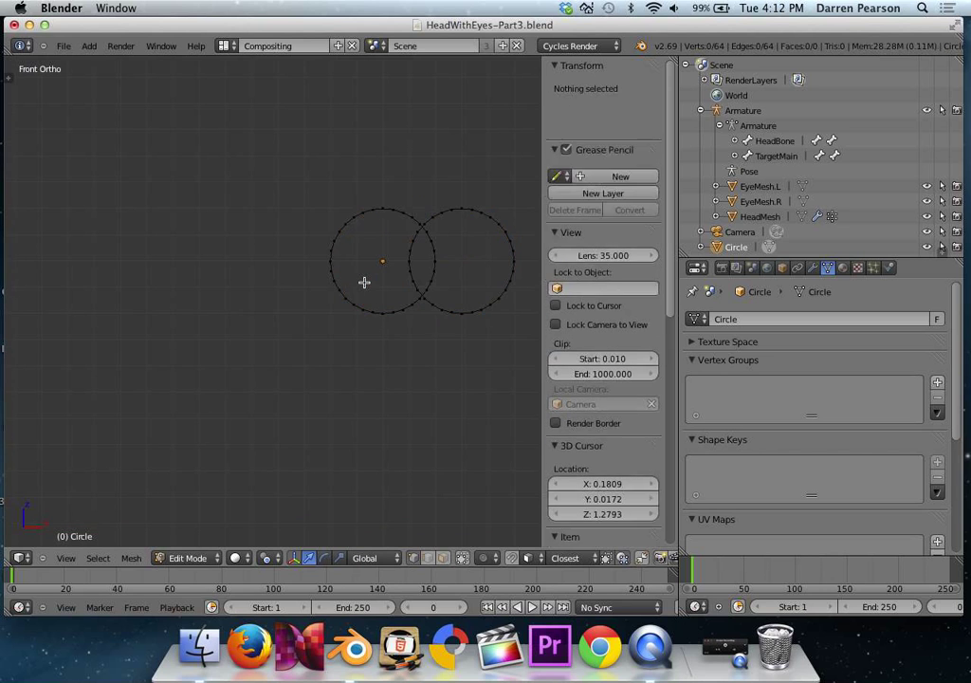
middle_click_drag(397, 284, 319, 295, "shift")
scroll(322, 289, "up", 3)
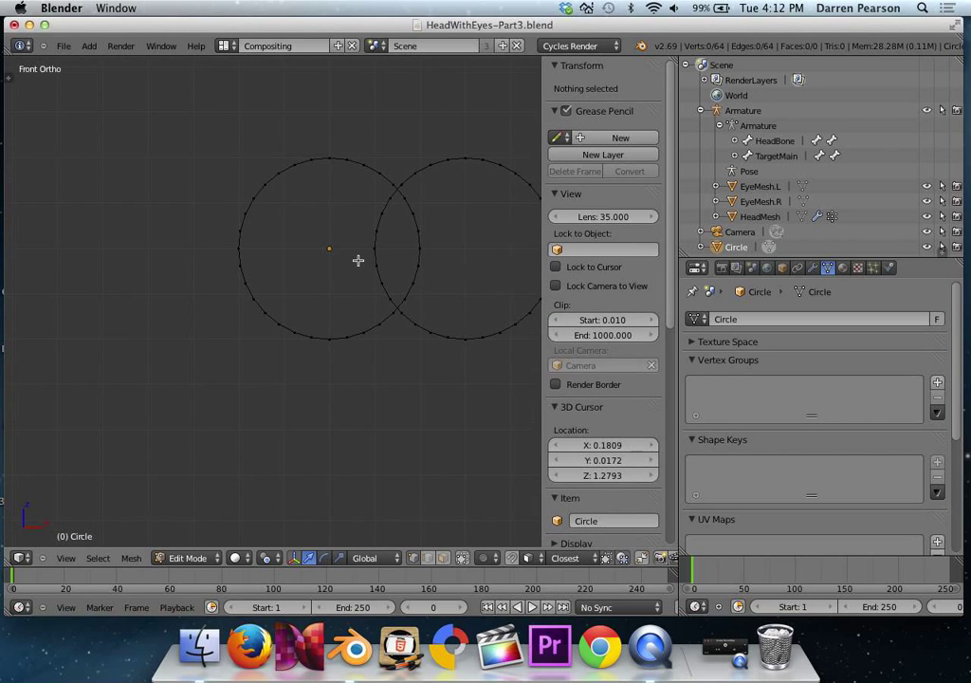
key("b")
left_click_drag(369, 193, 428, 300)
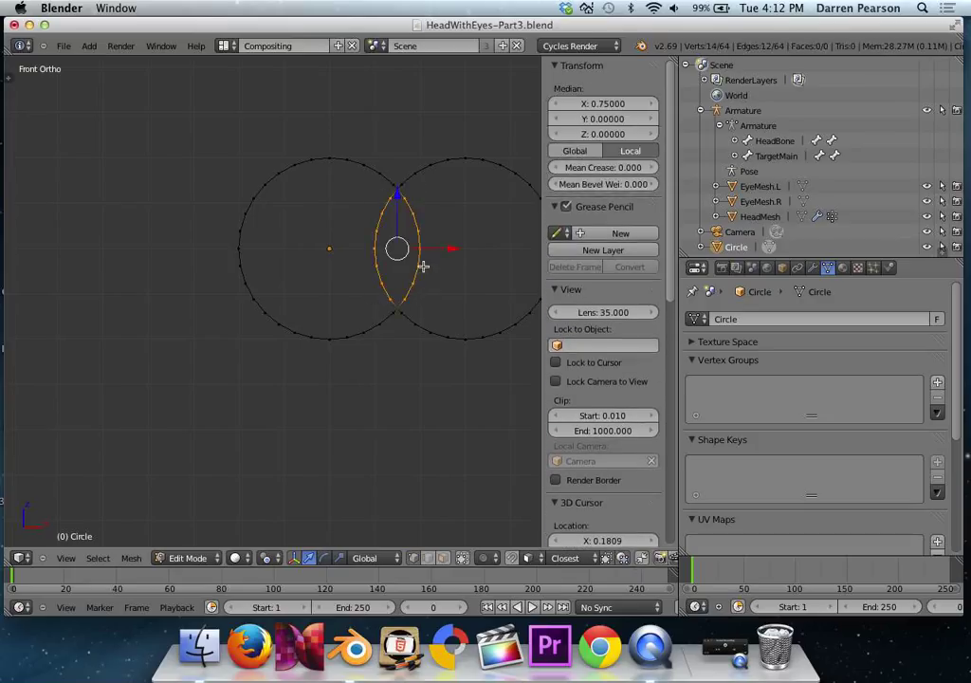
key("x")
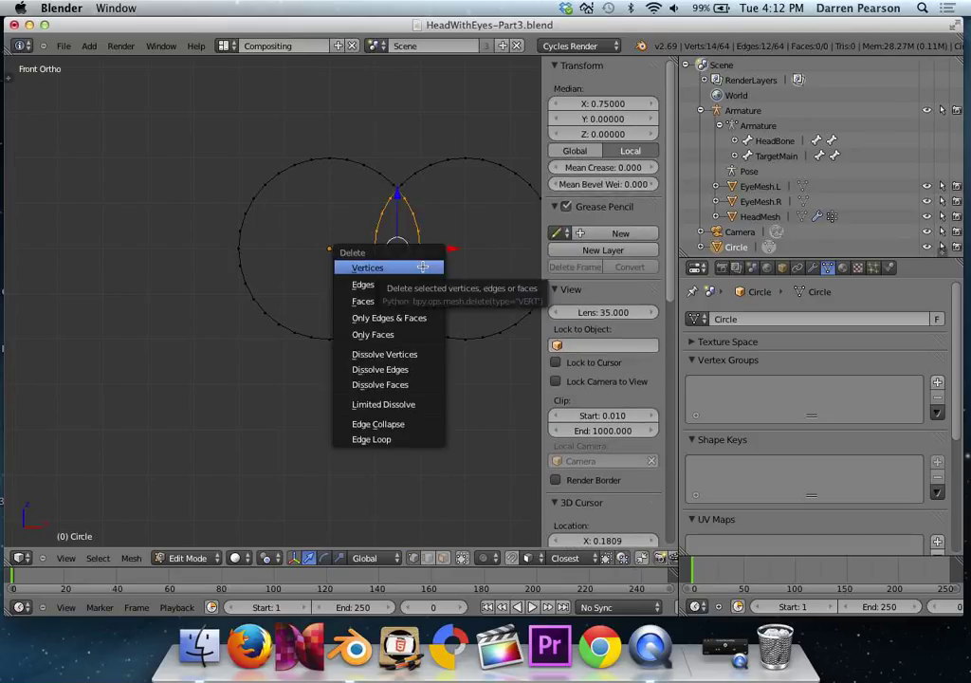
left_click(422, 266)
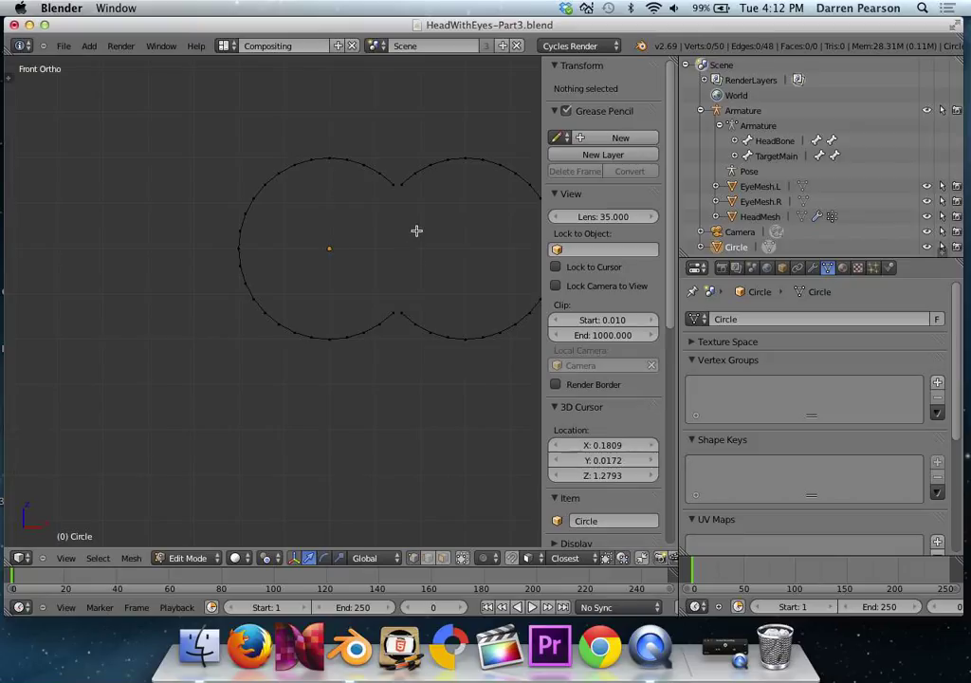
Step: Bridge the upper gap between the rings with a new edge
scroll(417, 228, "up", 3)
middle_click_drag(434, 226, 320, 297, "shift")
scroll(328, 290, "up", 3)
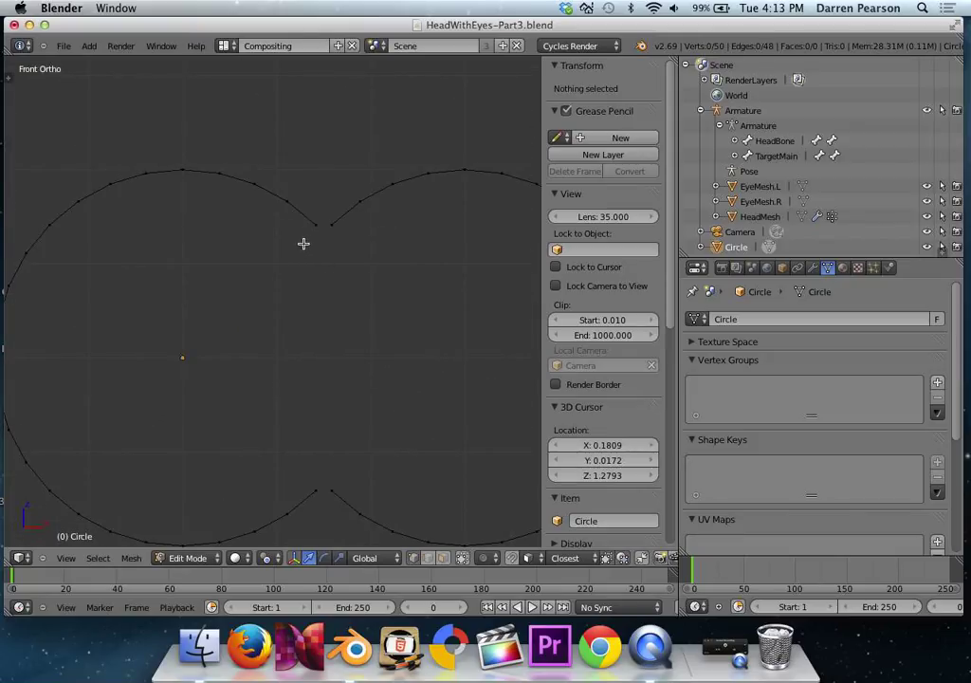
key("b")
left_click_drag(299, 245, 344, 224)
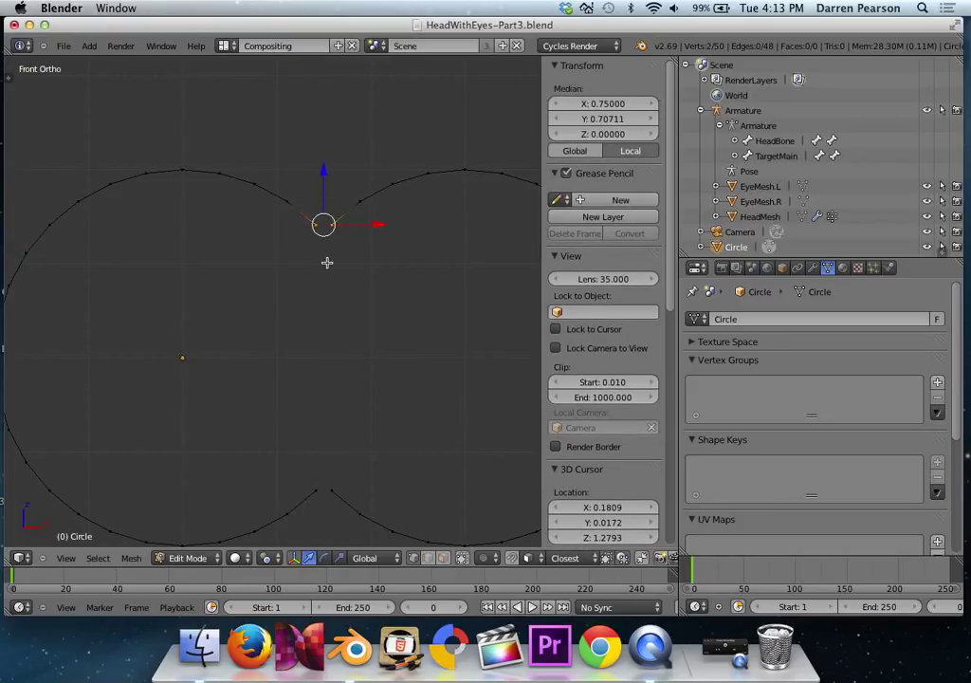
key("f")
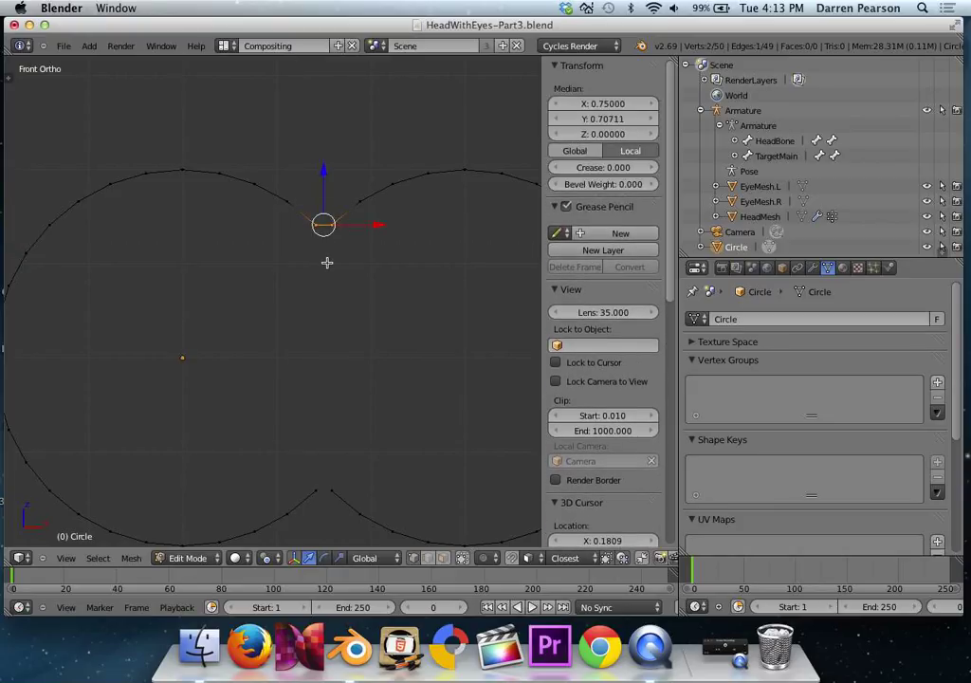
Step: Bridge the lower gap with an edge and return to Object Mode
middle_click_drag(329, 420, 329, 285, "shift")
key("a")
key("b")
left_click_drag(305, 336, 346, 359)
key("f")
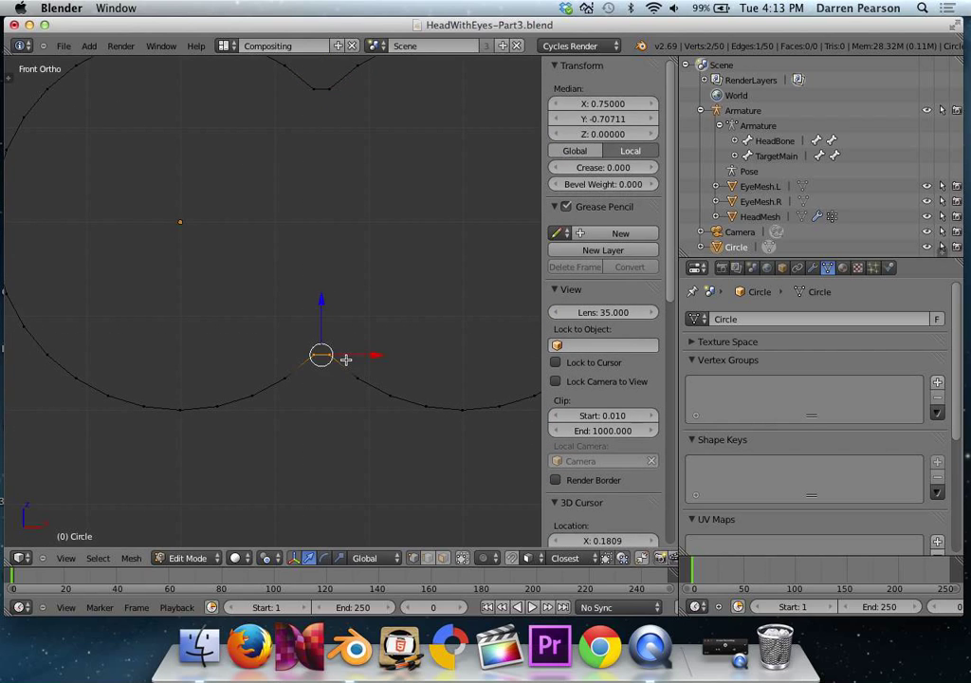
scroll(352, 306, "down", 4)
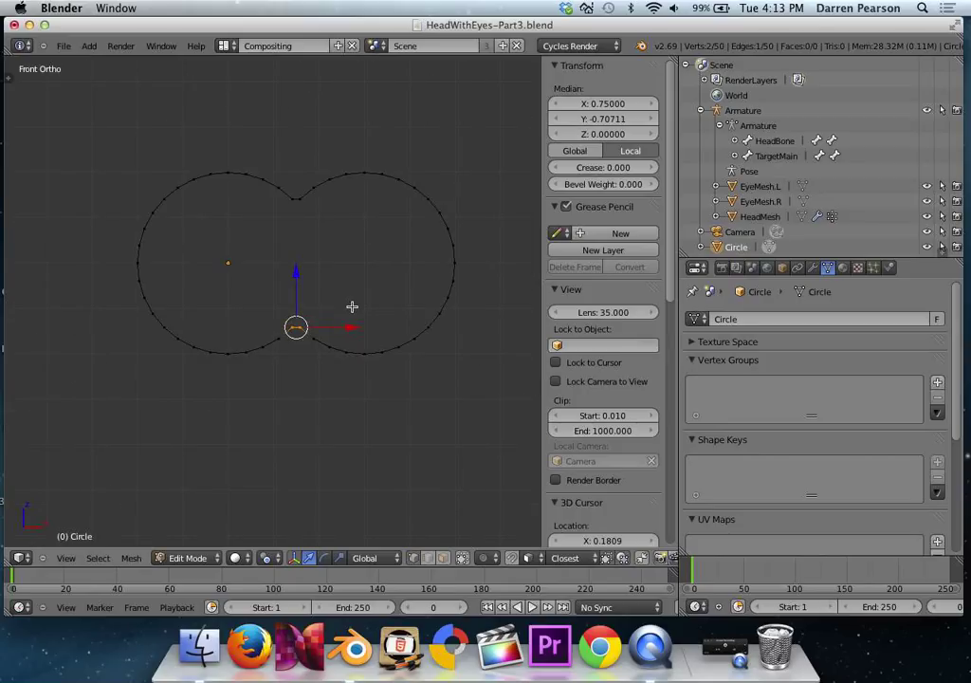
key("Tab")
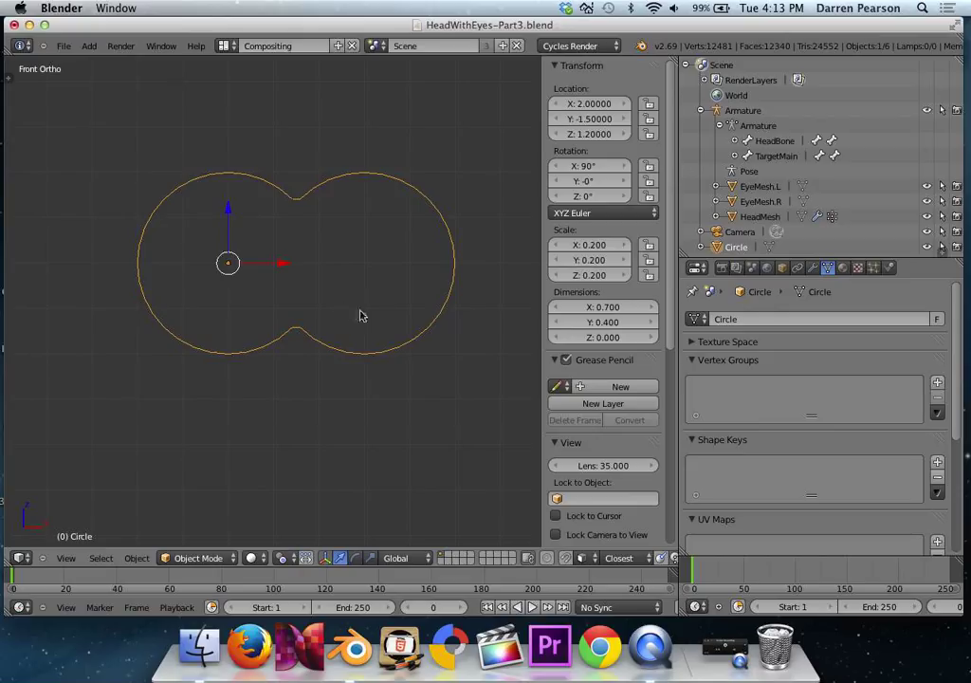
Step: Rename the Circle object in the Outliner to MainEyeController
double_click(736, 248)
key("BackSpace")
type("MainEyeController")
key("Return")
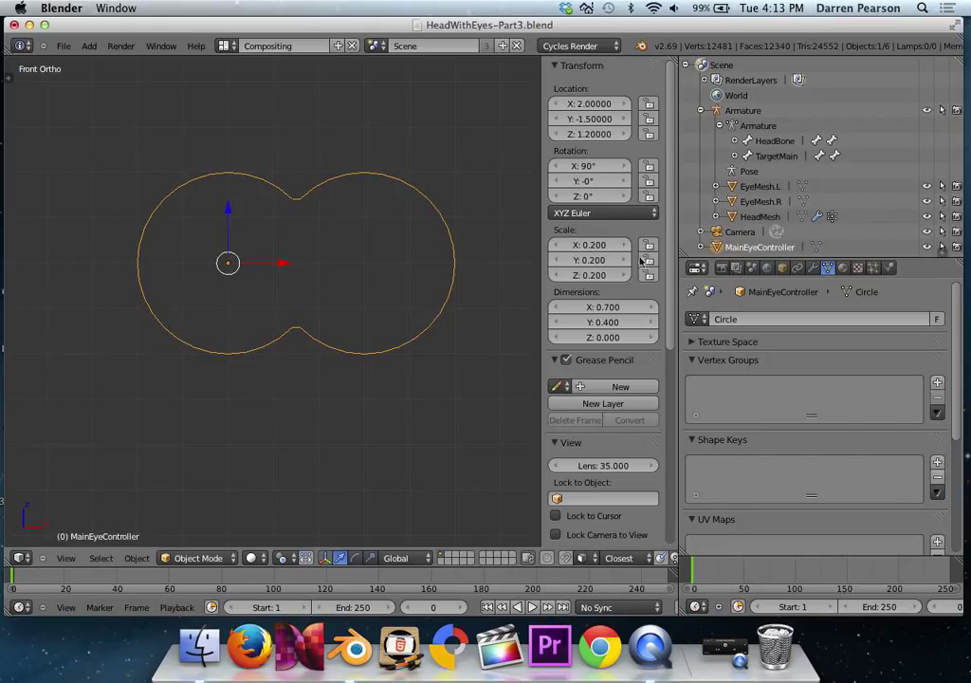
Step: Add a new mesh circle at the head
scroll(217, 126, "down", 5)
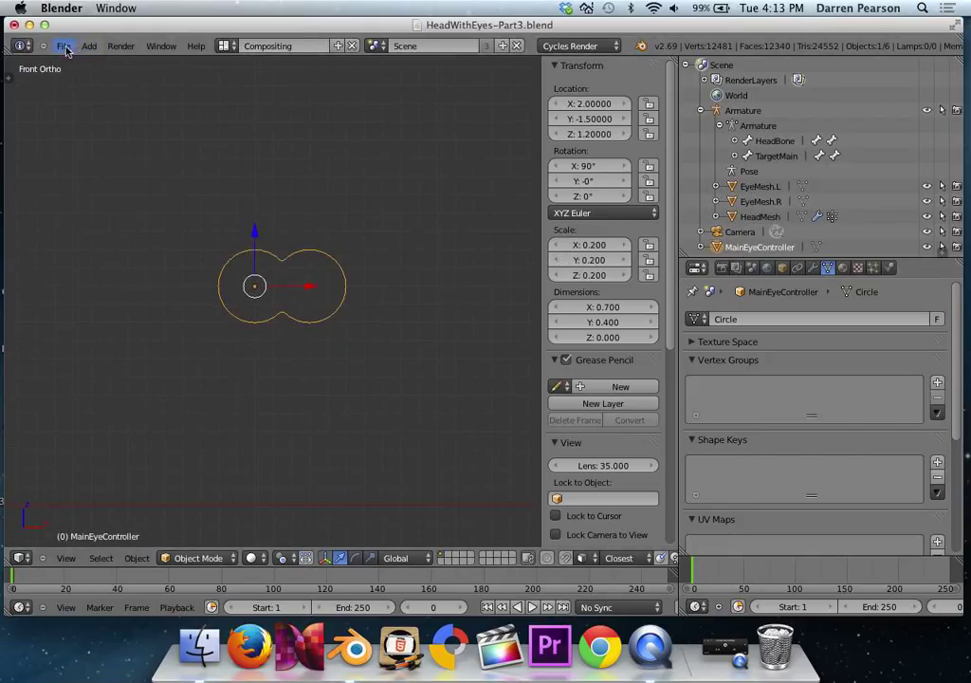
left_click(88, 45)
mouse_move(100, 60)
left_click(196, 91)
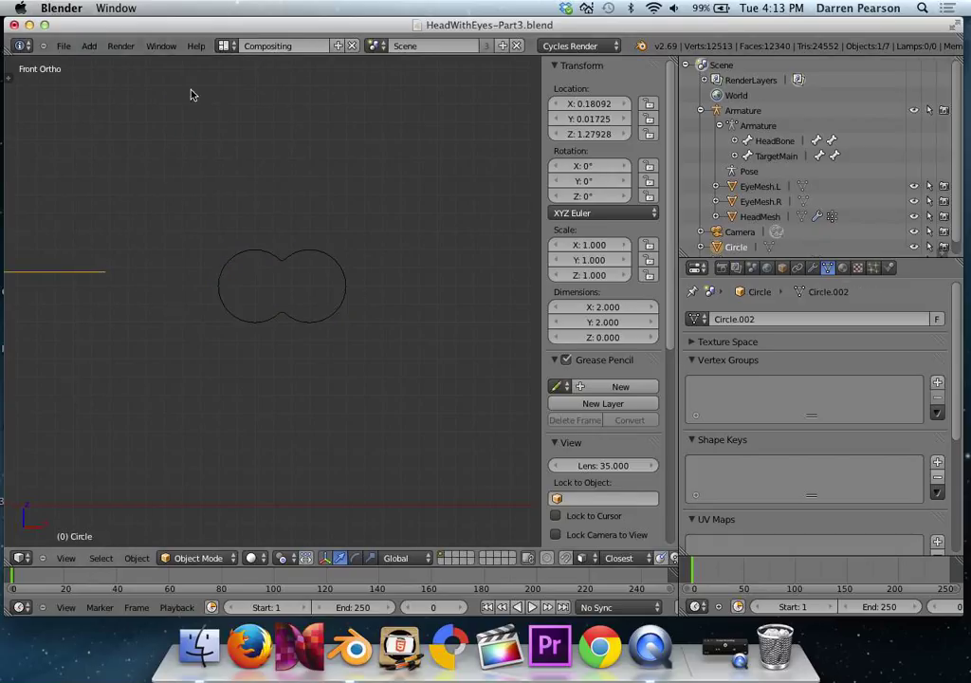
scroll(182, 181, "down", 5)
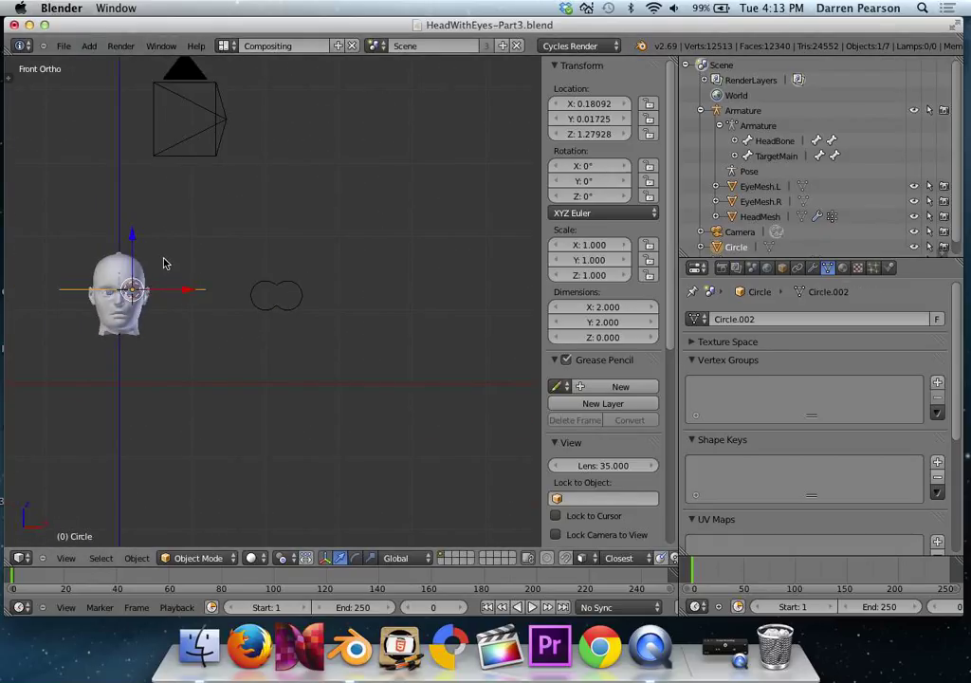
Step: Rotate the new circle 90° about X and scale it to 0.1
type("rx90")
key("Return")
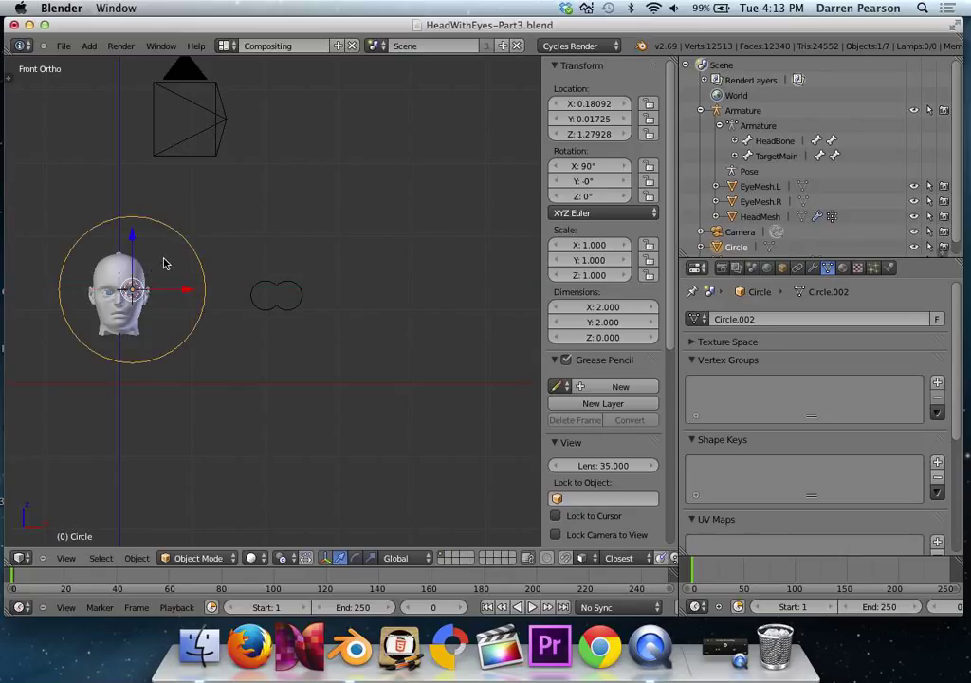
type("s")
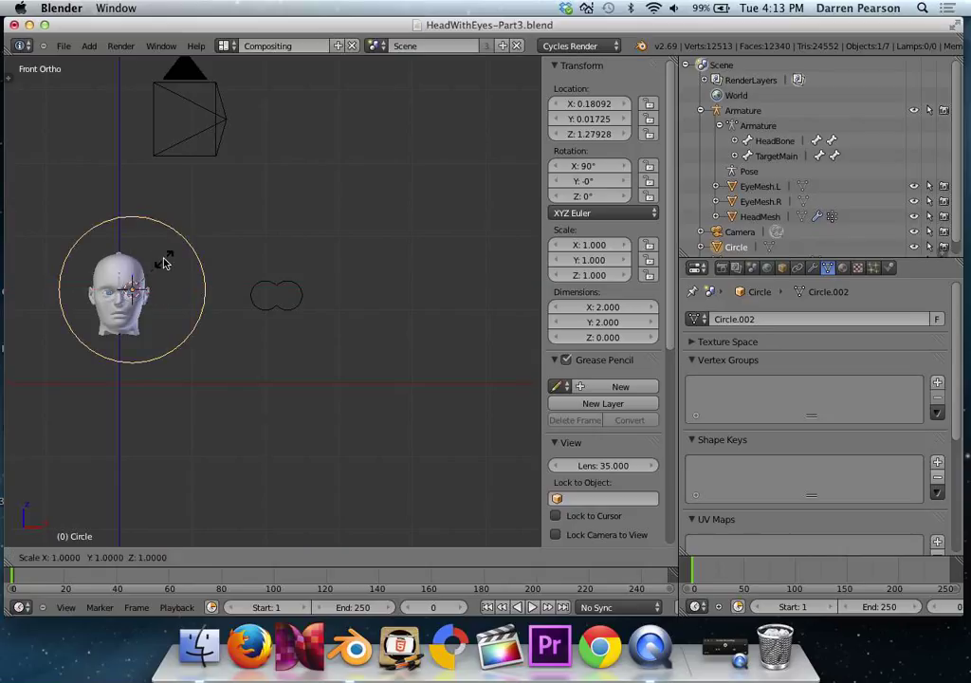
type(".1")
key("Return")
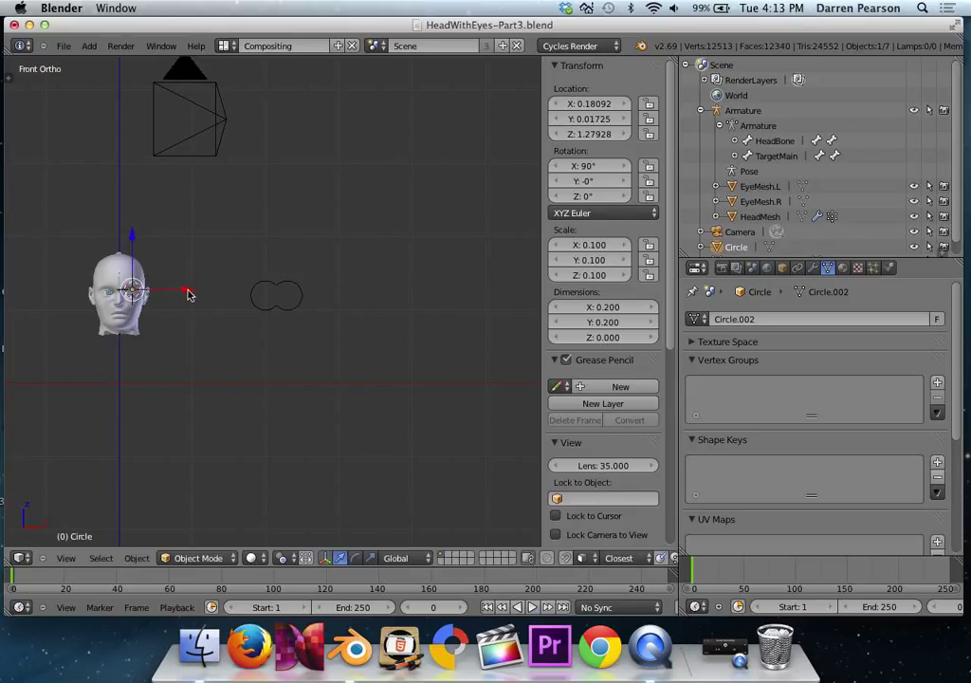
Step: Slide the small circle along X over the figure-eight outline
key("g")
key("x")
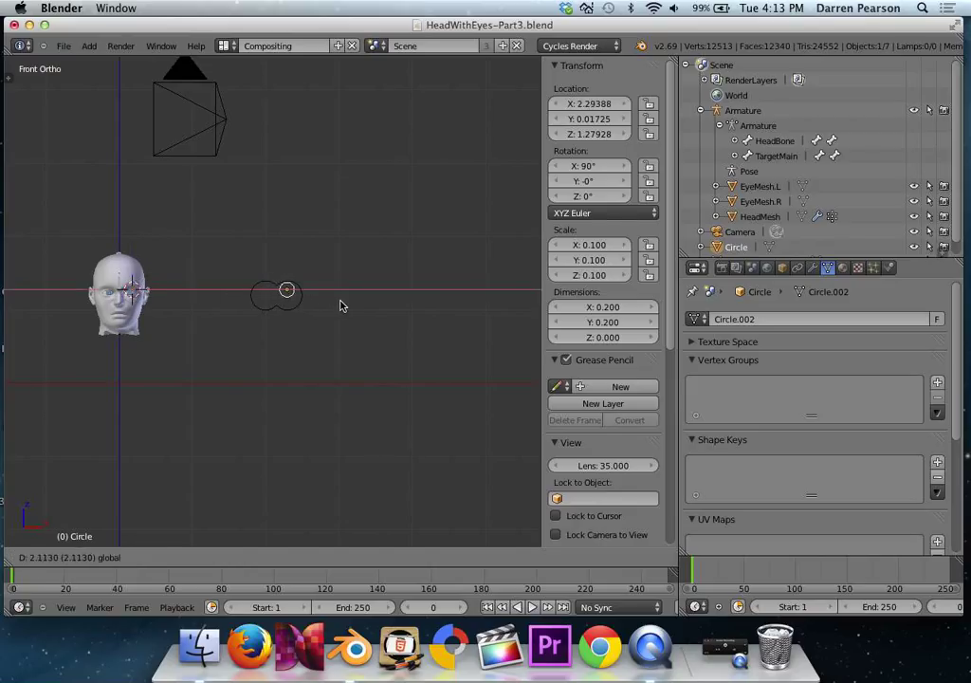
left_click(340, 305)
scroll(289, 265, "up", 8)
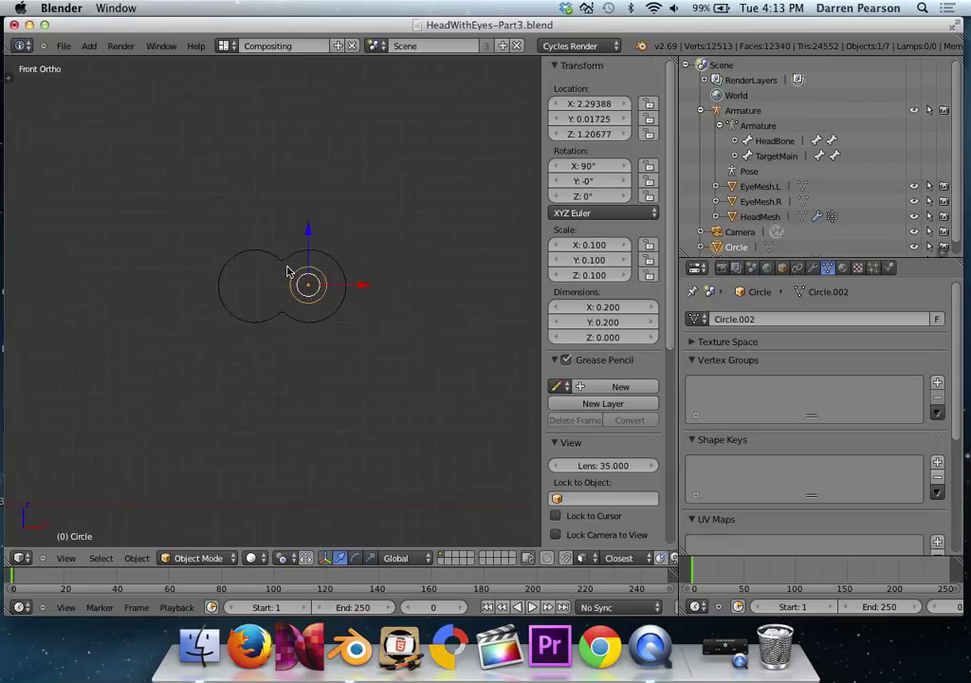
Step: Set the circle's location to X 2.3, Y -1.5, Z 1.2
left_click(585, 105)
type("2.3")
key("Tab")
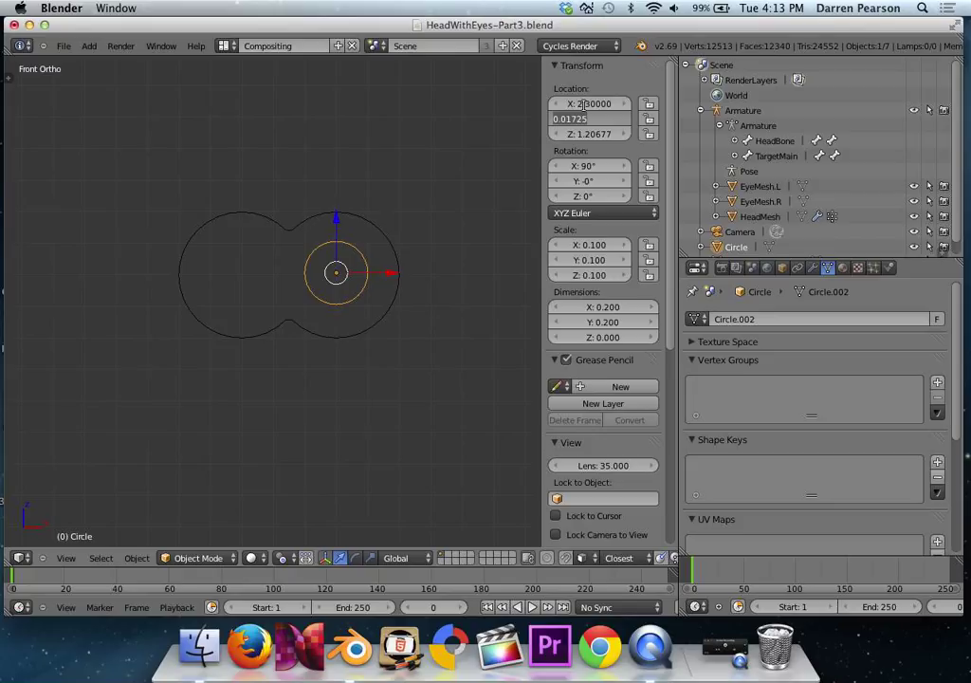
key("BackSpace")
key("Return")
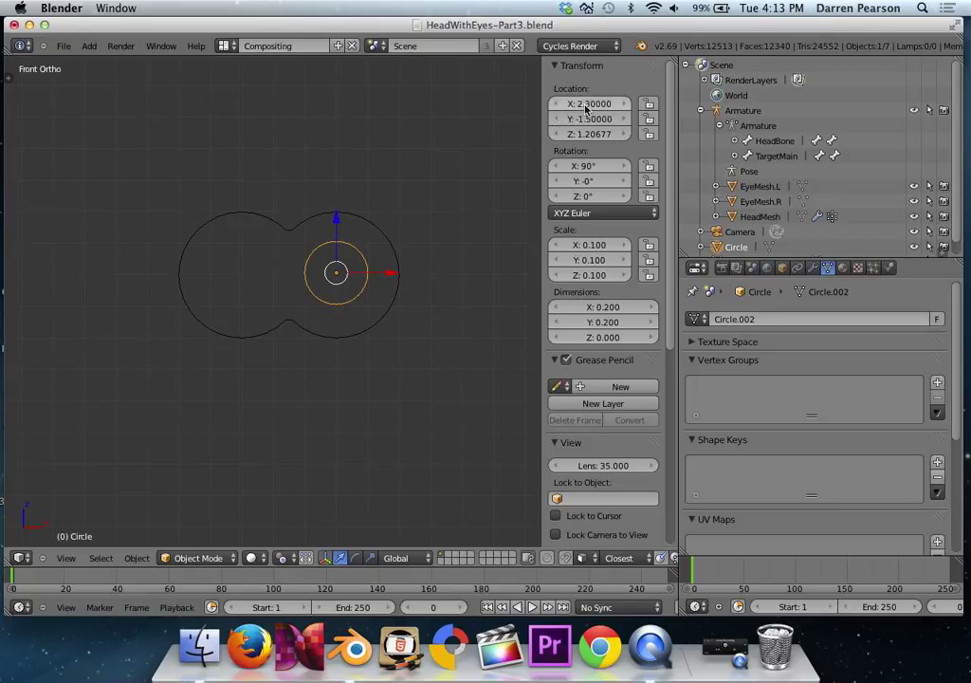
left_click(589, 134)
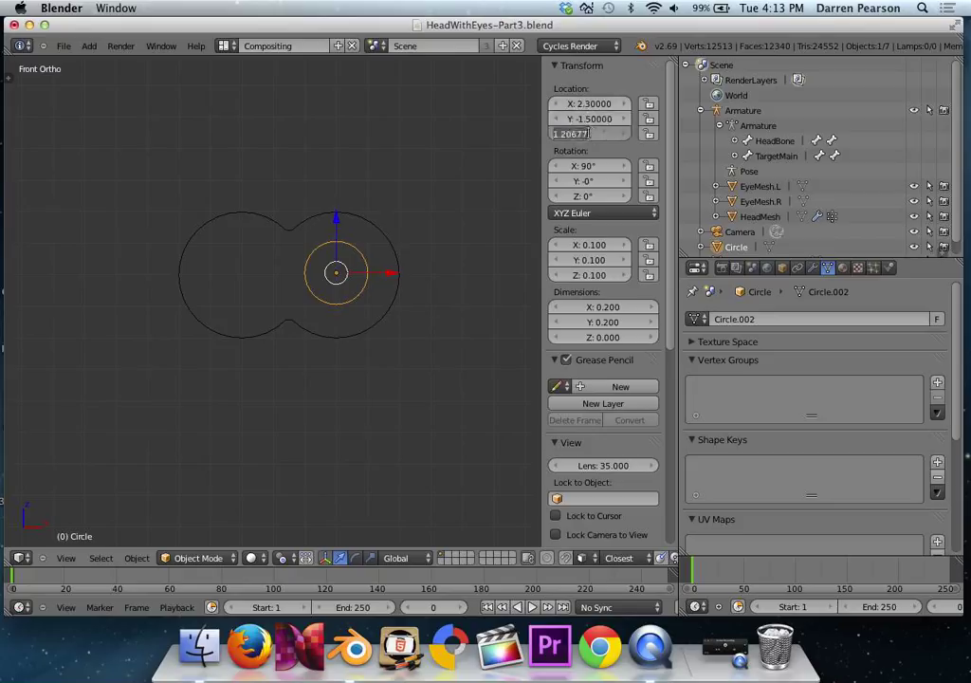
key("BackSpace")
key("BackSpace")
key("BackSpace")
key("BackSpace")
key("Return")
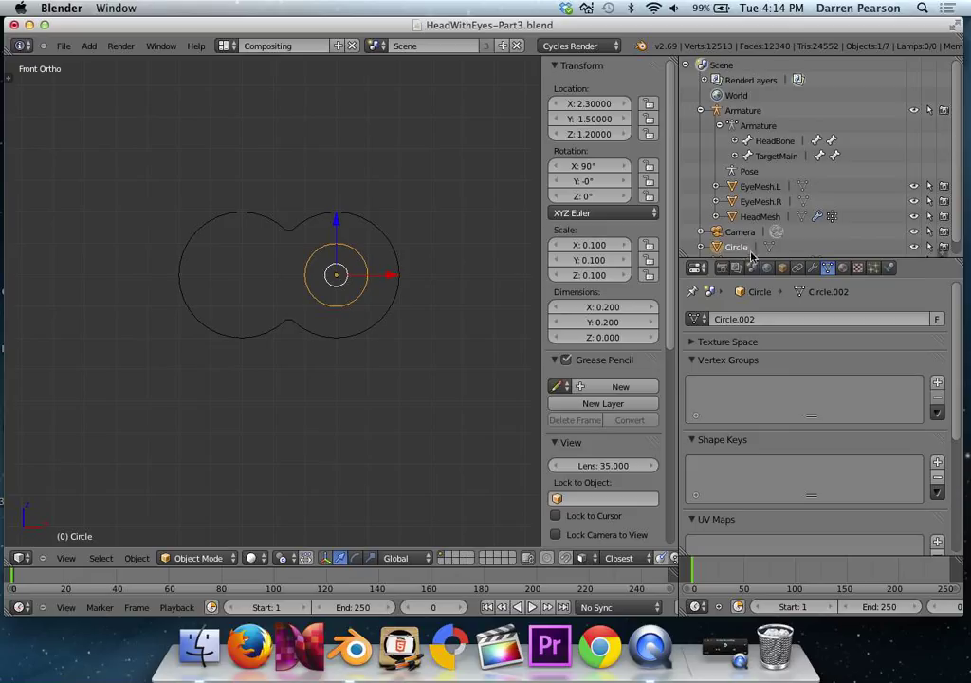
Step: Rename the small circle LeftEyeController in the Outliner
left_click_drag(754, 258, 754, 310)
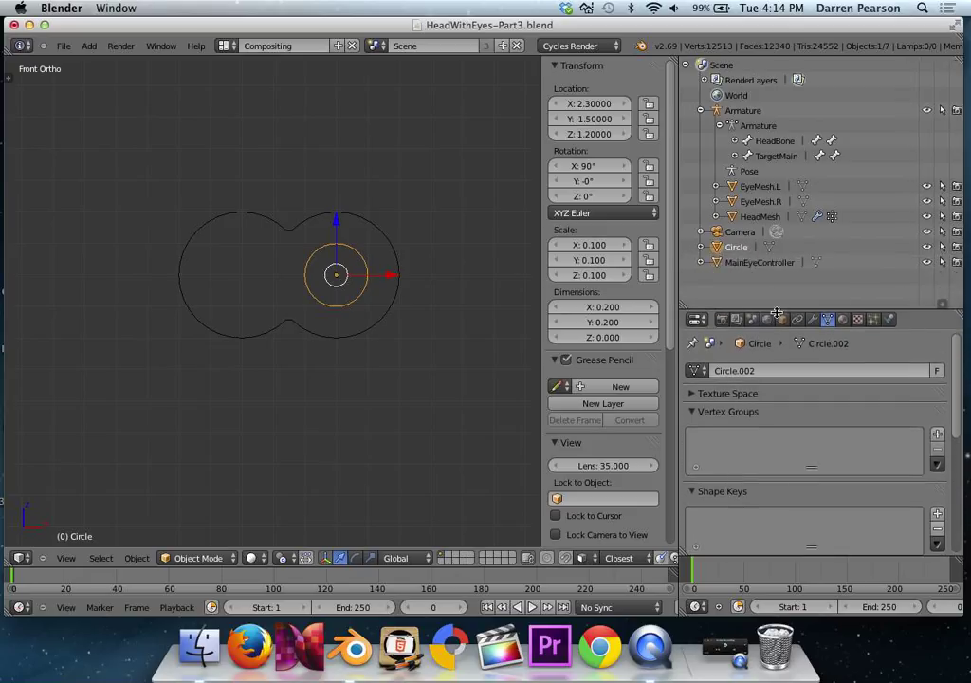
left_click(702, 111)
left_click(737, 141)
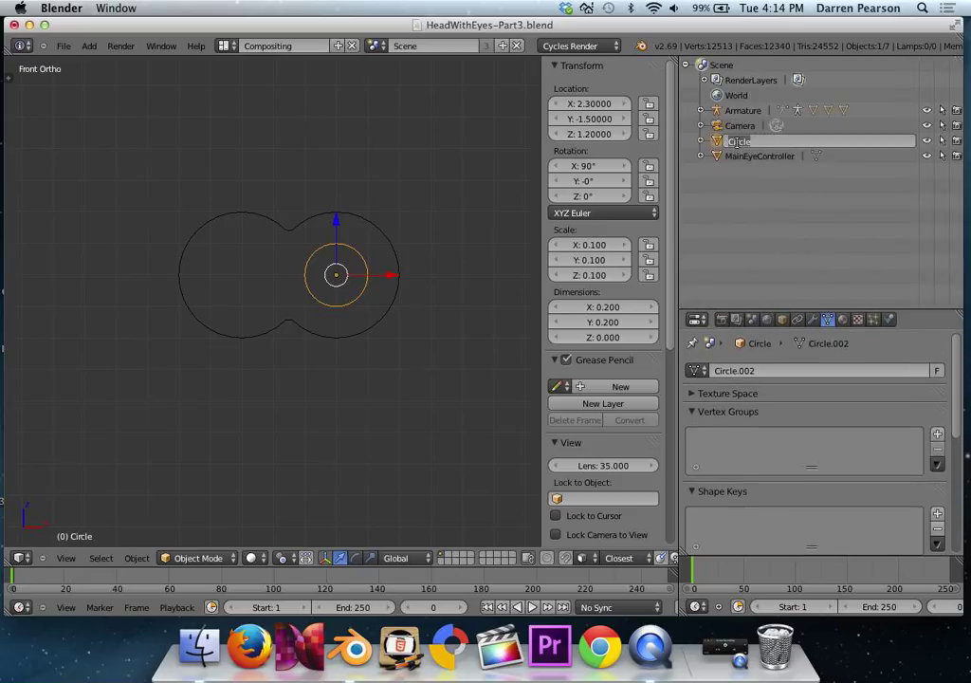
type("LeftEyeController")
key("Return")
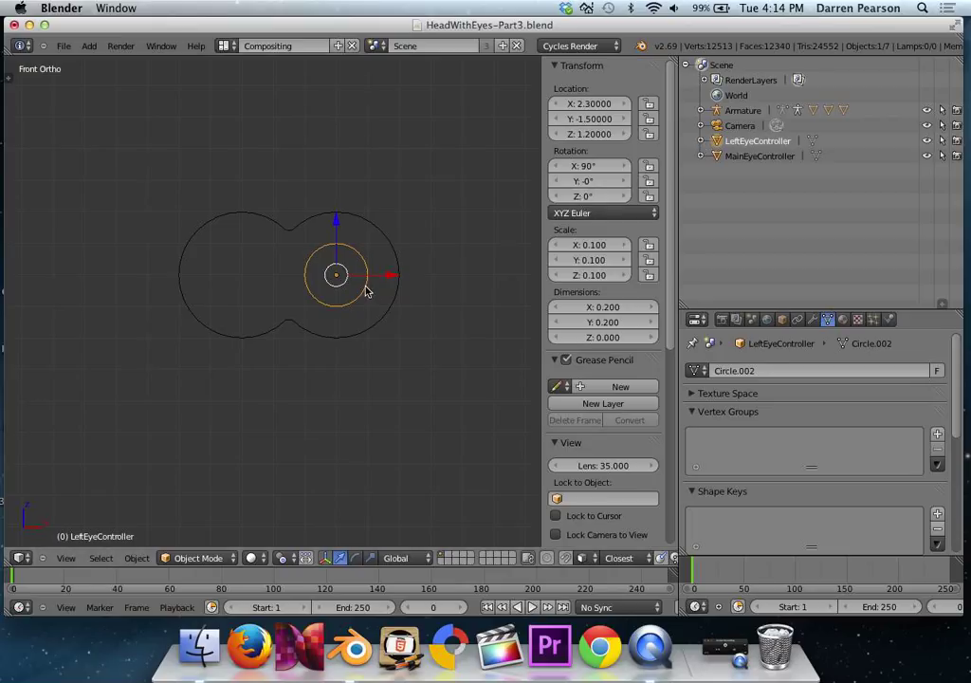
Step: Duplicate it, set the copy's X location to 2, and name it RightEyeController
key("shift+d")
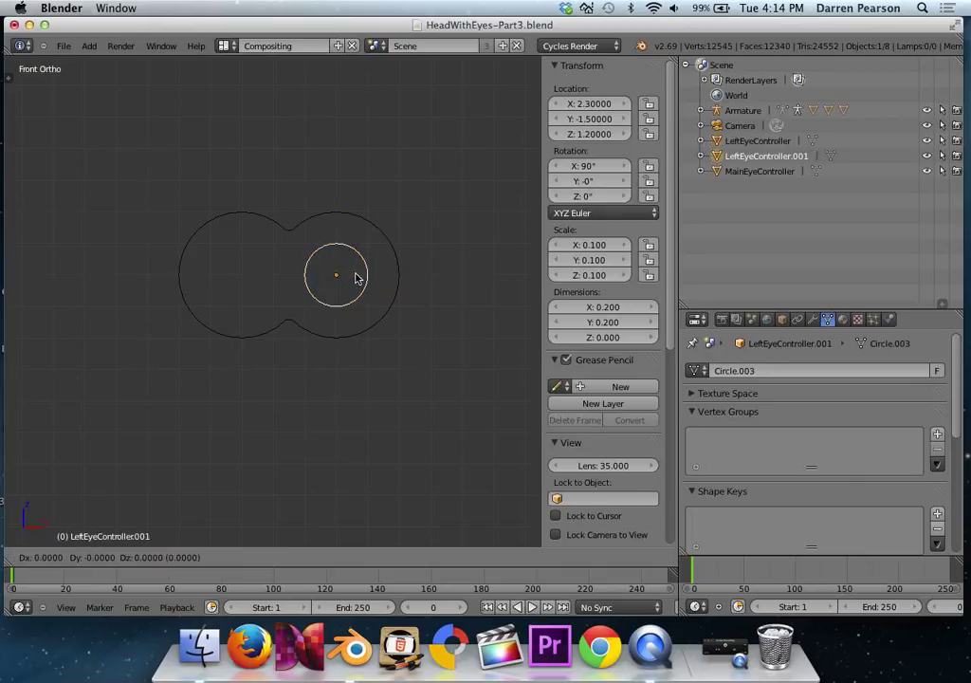
right_click(358, 276)
left_click_drag(394, 280, 297, 277)
left_click(581, 104)
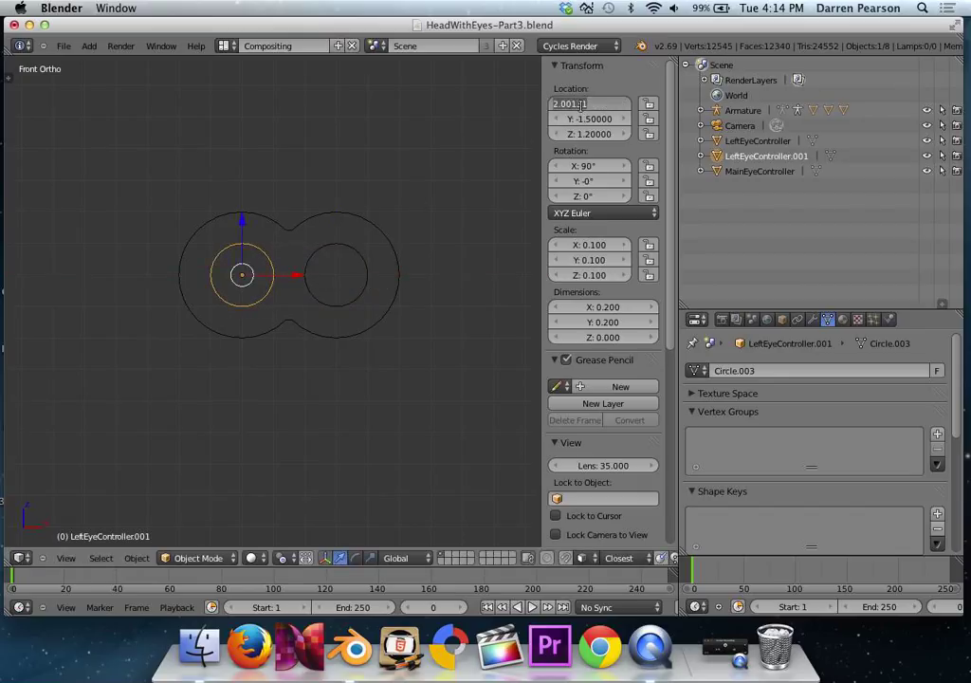
type("2")
key("Return")
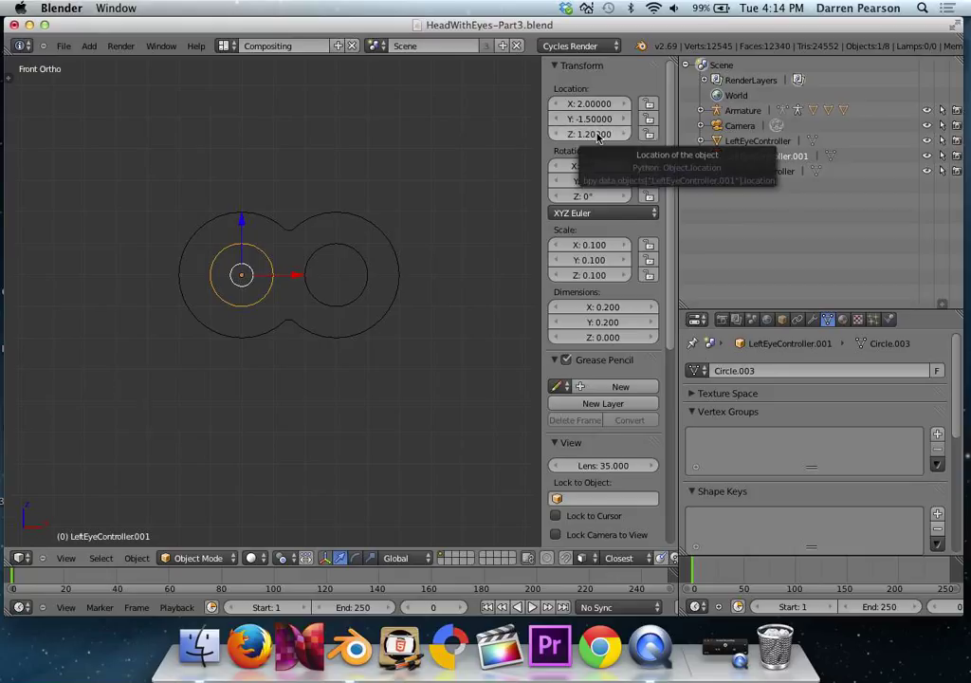
double_click(764, 157)
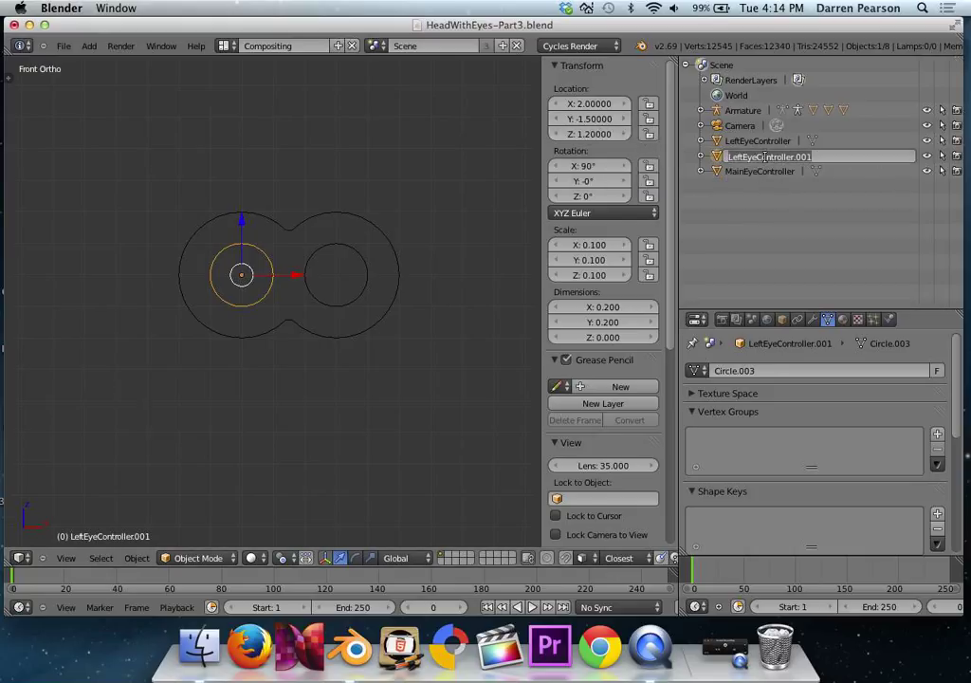
type("RightEyeCon")
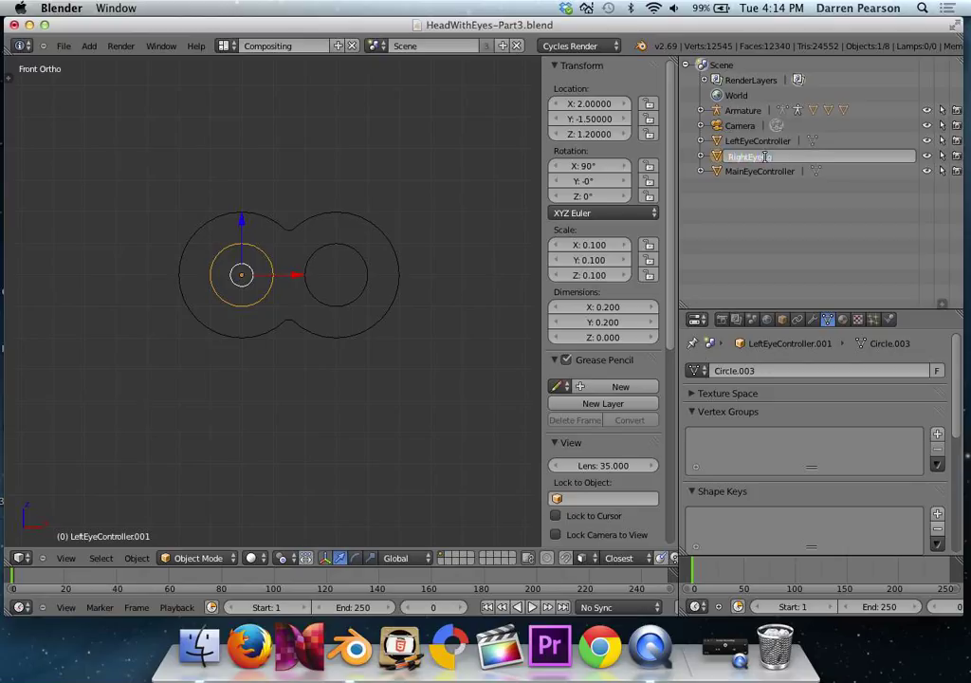
type("troller")
key("Return")
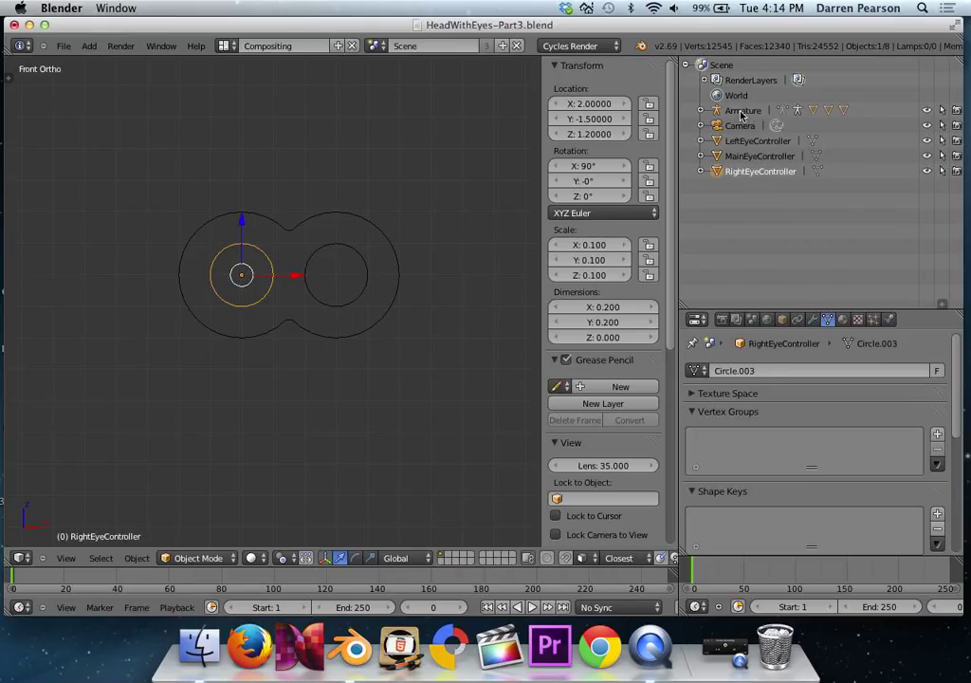
Step: Select the camera and the three eye controller objects in the Outliner
left_click(741, 125)
left_click(750, 140)
left_click(749, 155)
left_click(745, 171)
Step: Frame the head with the sidebar hidden and switch the armature to Pose Mode
scroll(508, 252, "down", 6)
middle_click_drag(226, 269, 388, 263, "shift")
scroll(379, 266, "up", 2)
key("n")
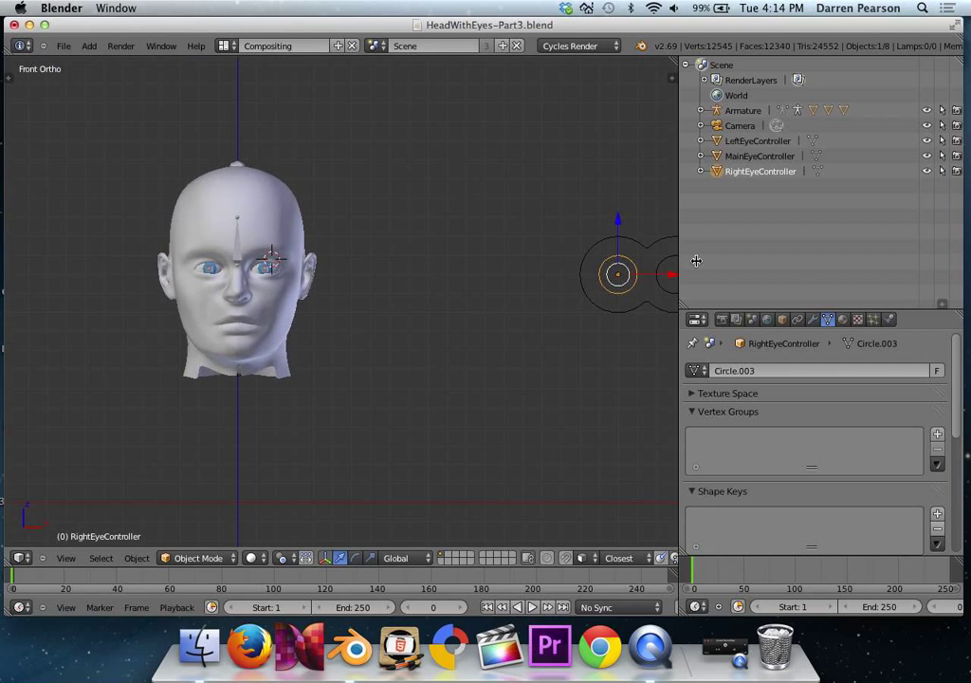
scroll(442, 268, "down", 1)
middle_click_drag(442, 269, 401, 266, "shift")
scroll(408, 266, "up", 1)
scroll(401, 267, "up", 1)
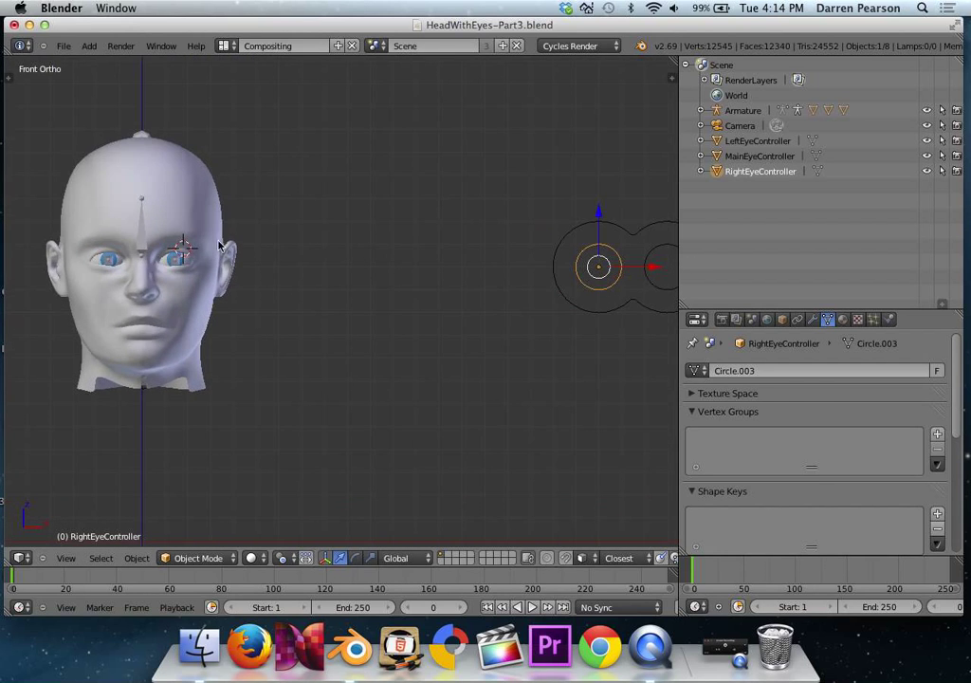
right_click(142, 236)
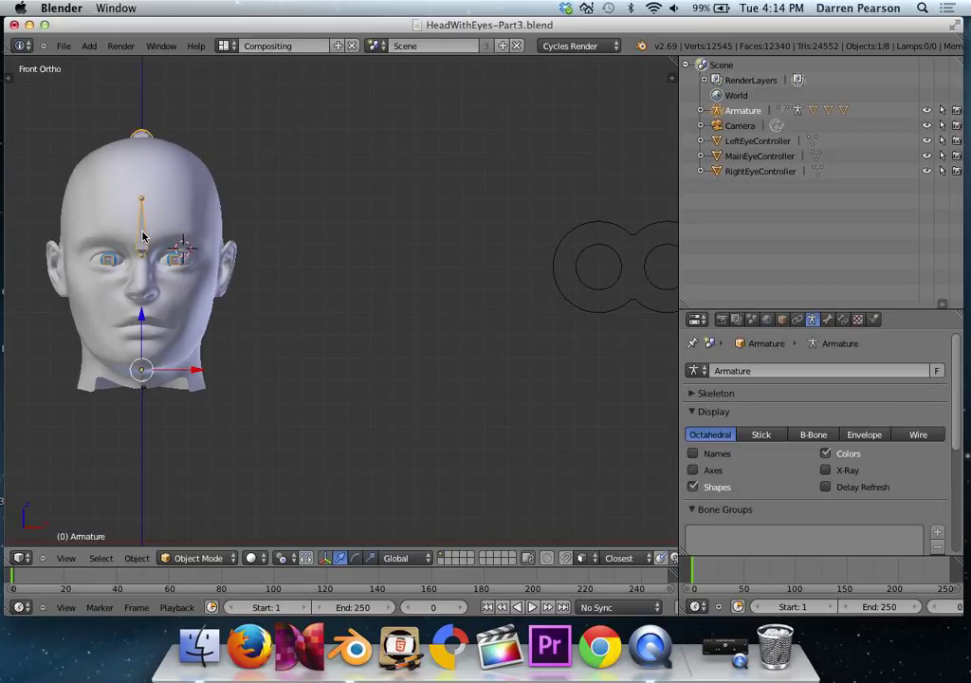
left_click(230, 558)
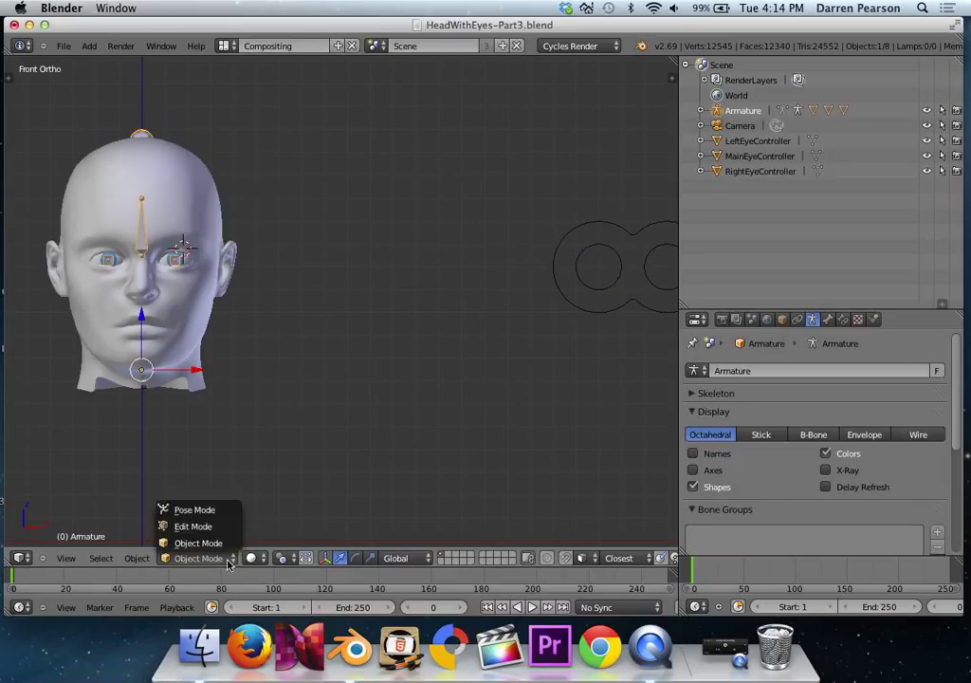
left_click(194, 511)
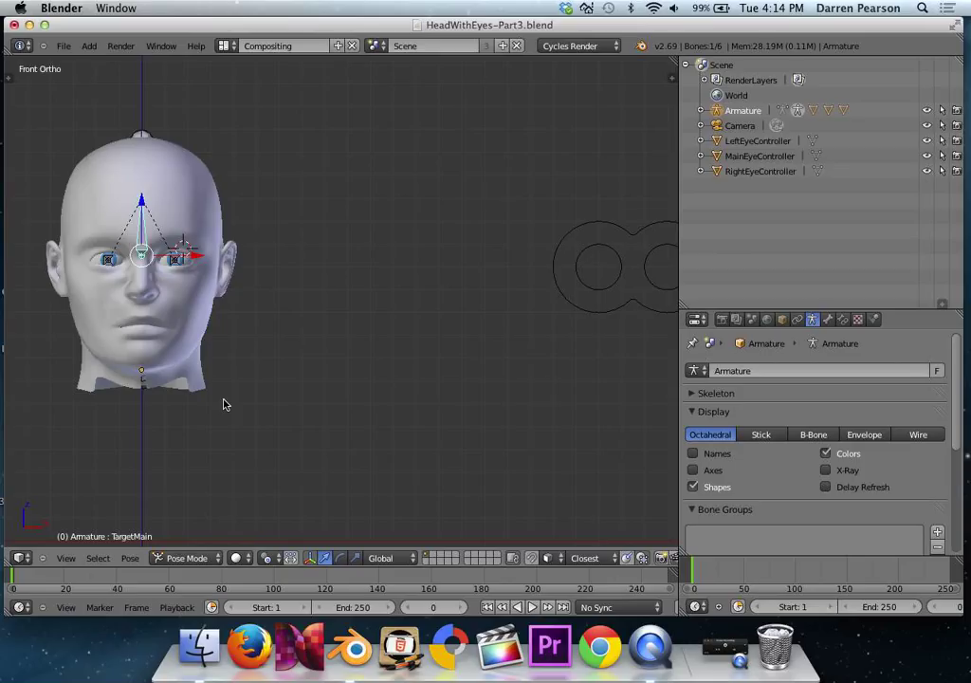
middle_click_drag(185, 292, 101, 273)
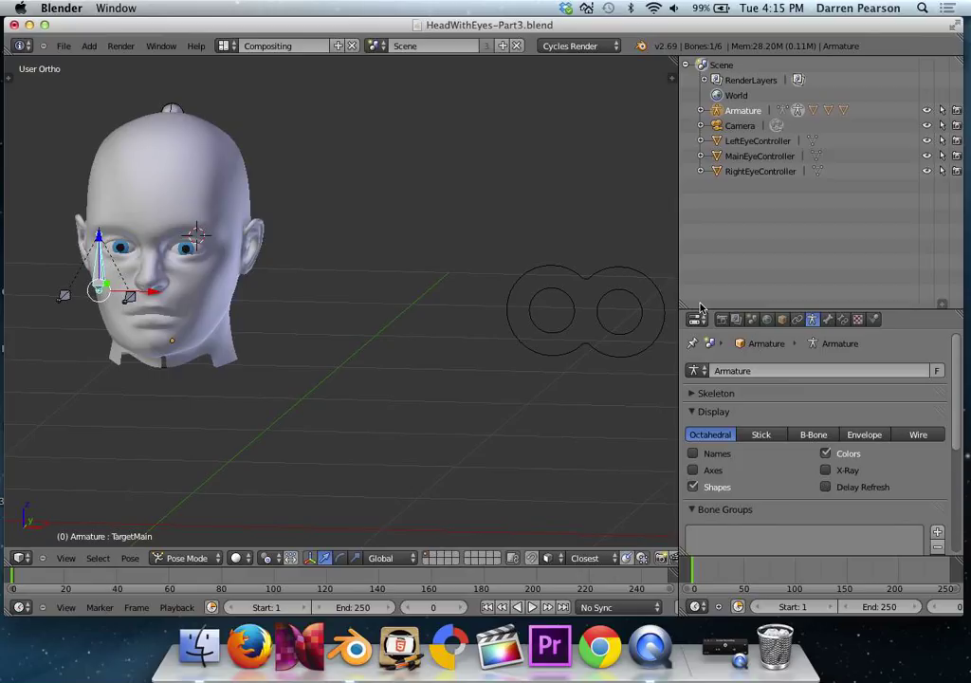
Step: Set TargetMain's custom shape to MainEyeController with Wireframe on, viewed from the front
left_click(828, 323)
left_click(693, 393)
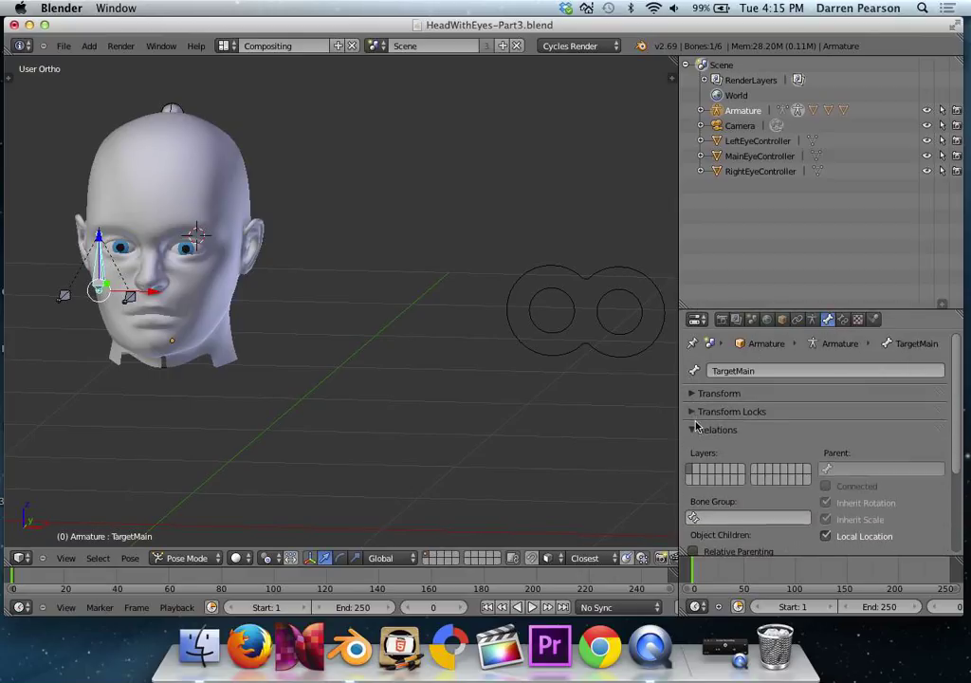
left_click(693, 428)
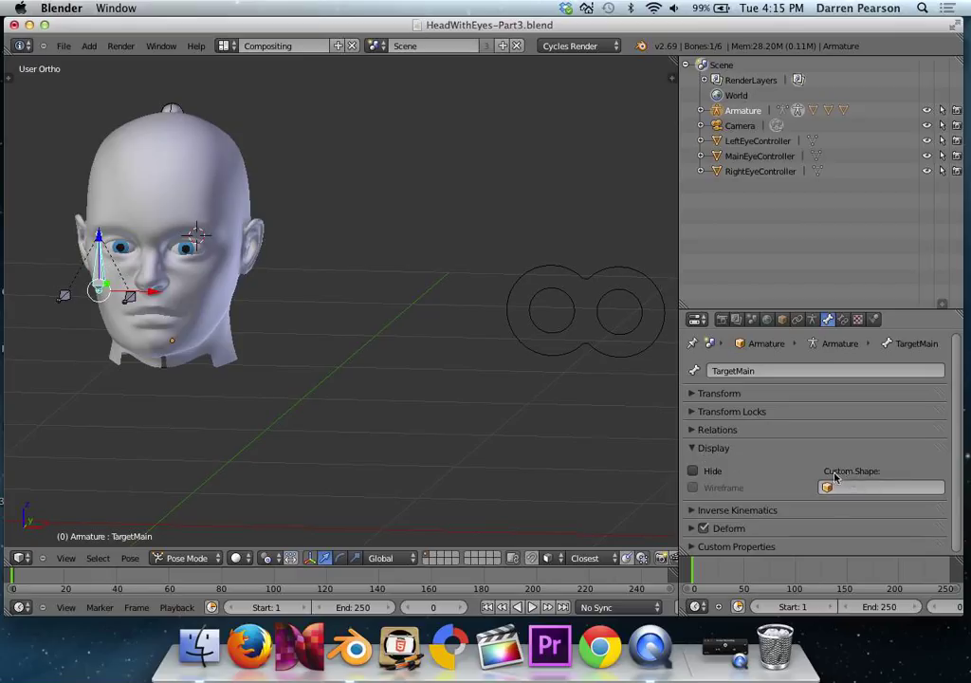
left_click(860, 488)
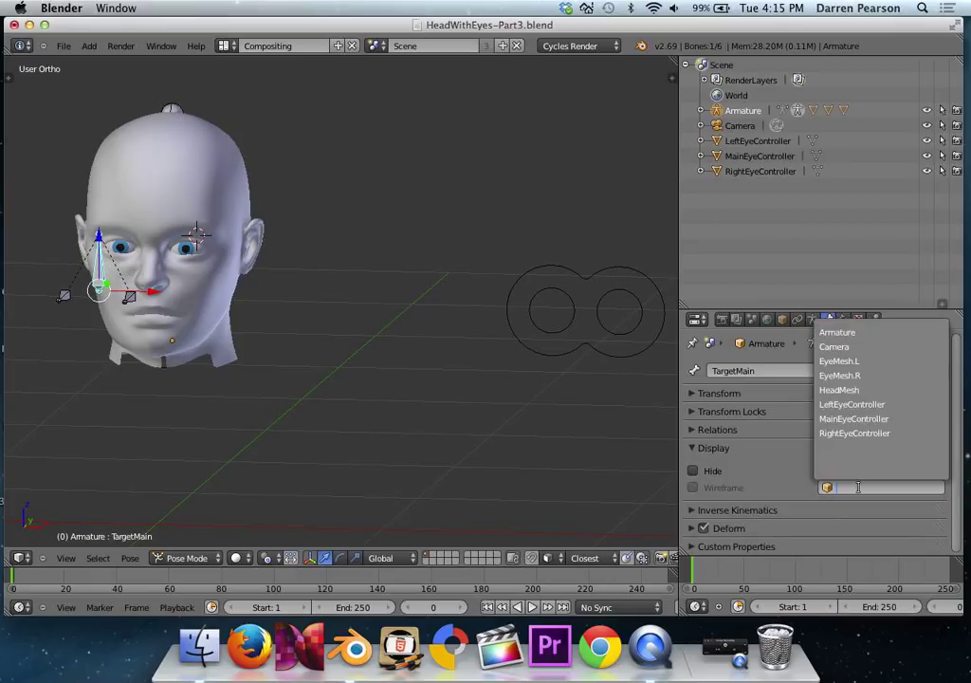
left_click(854, 418)
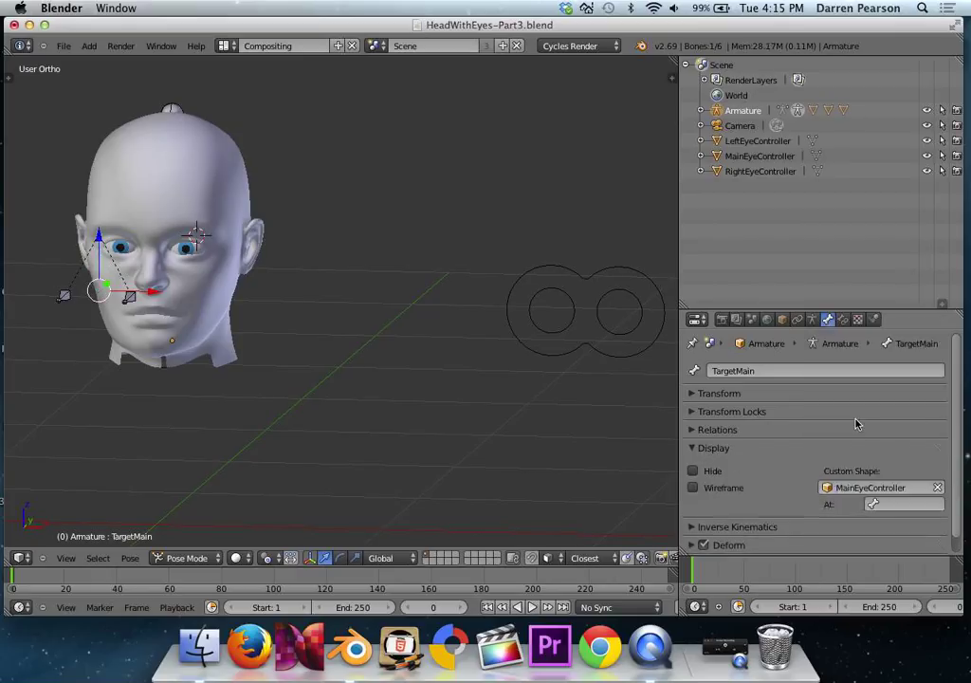
left_click(693, 488)
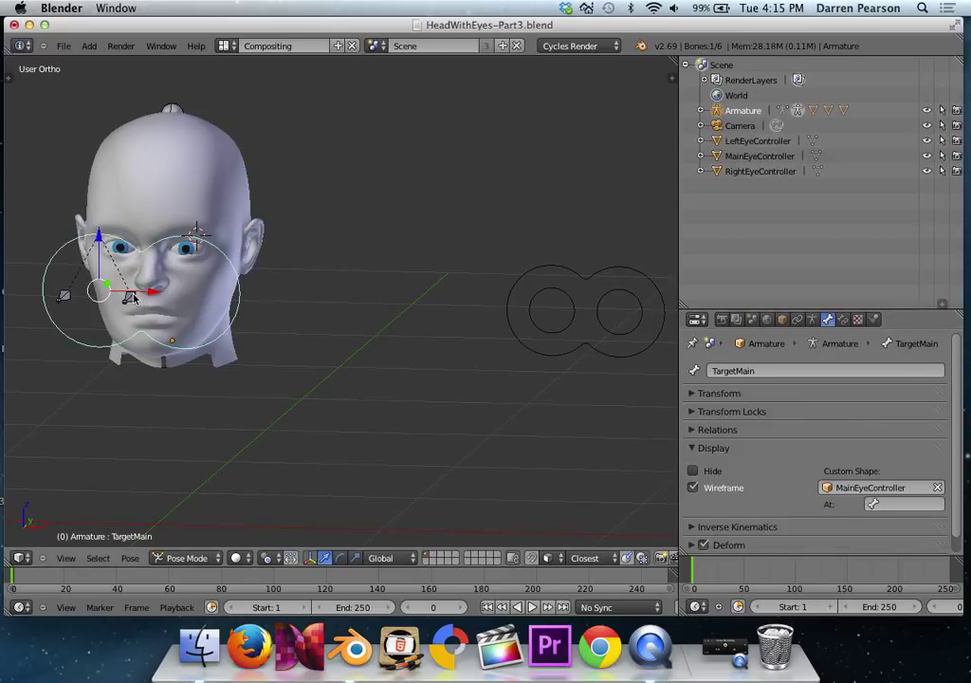
scroll(149, 301, "up", 5)
scroll(245, 281, "left", 5, "ctrl")
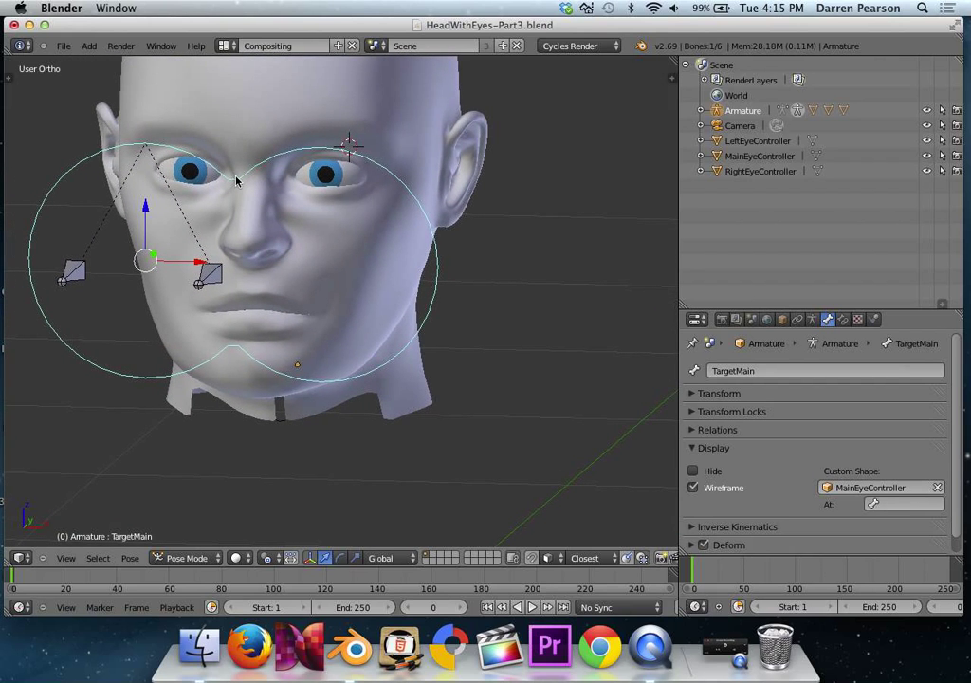
key("KP_1")
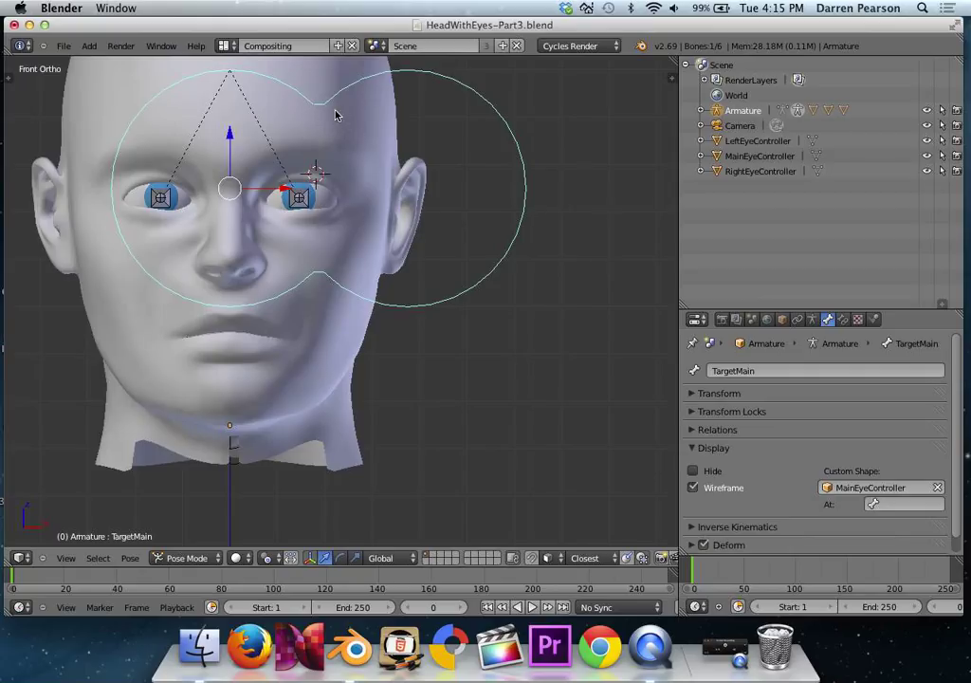
scroll(334, 114, "down", 8)
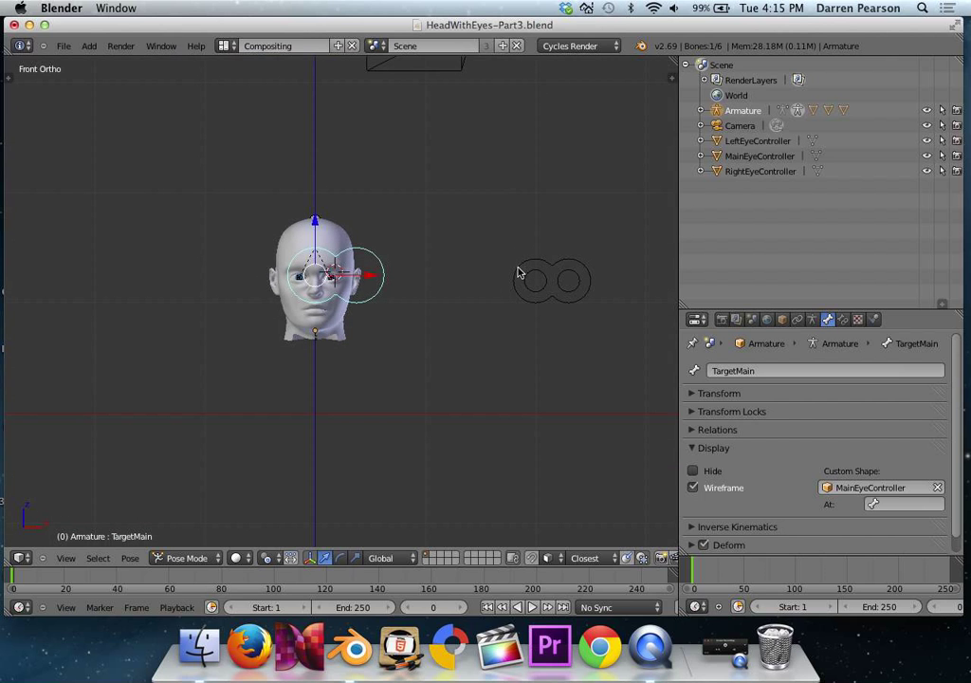
scroll(518, 273, "up", 5)
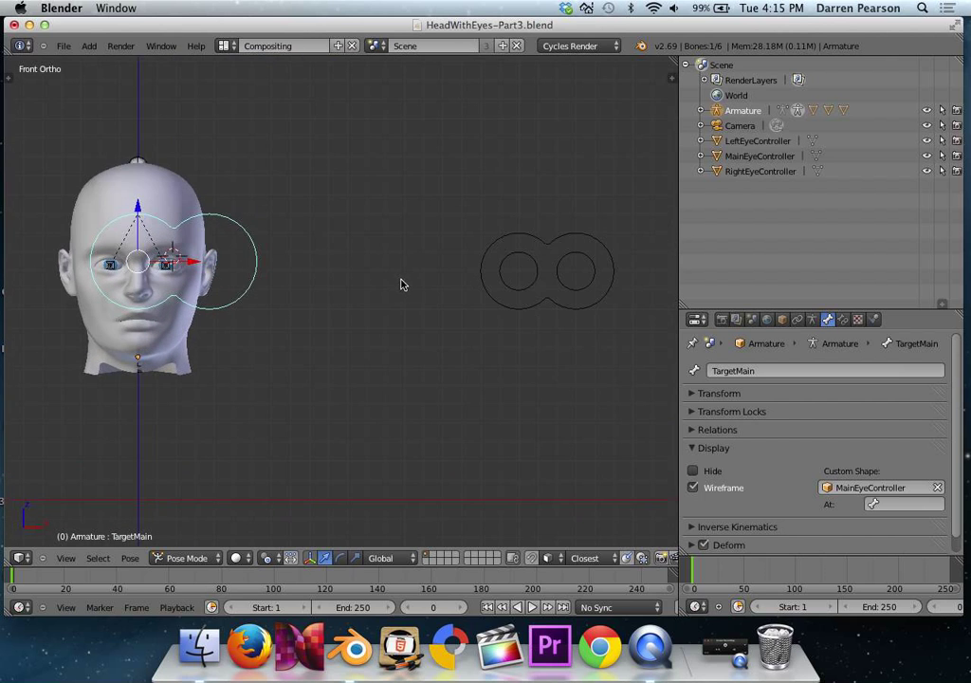
Step: Move all MainEyeController vertices left about 0.15 in X to centre it over the eyes
left_click_drag(678, 270, 770, 272)
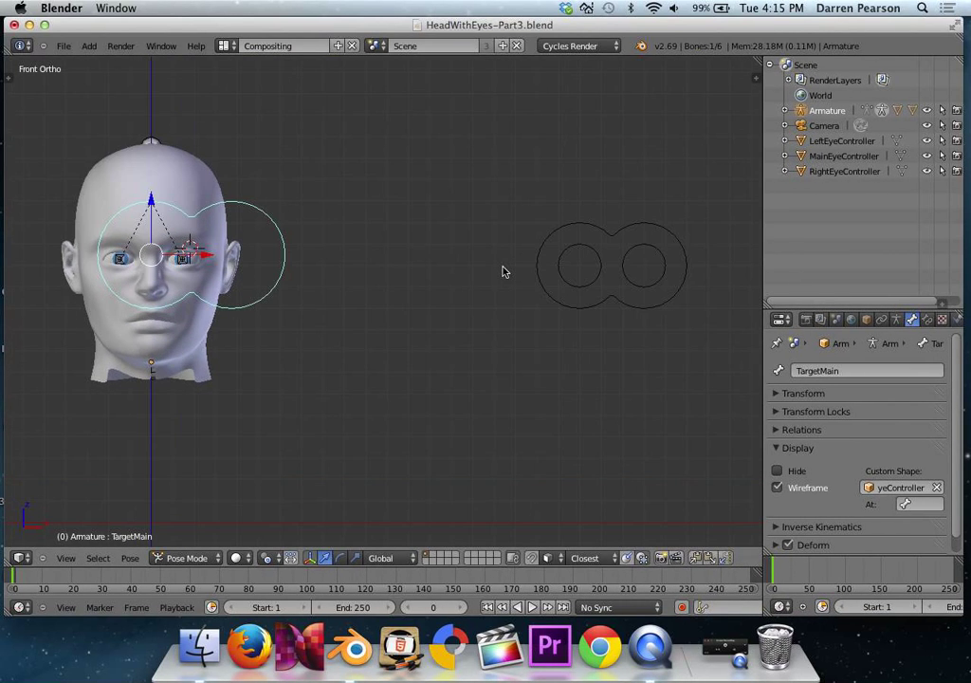
scroll(502, 272, "up", 1)
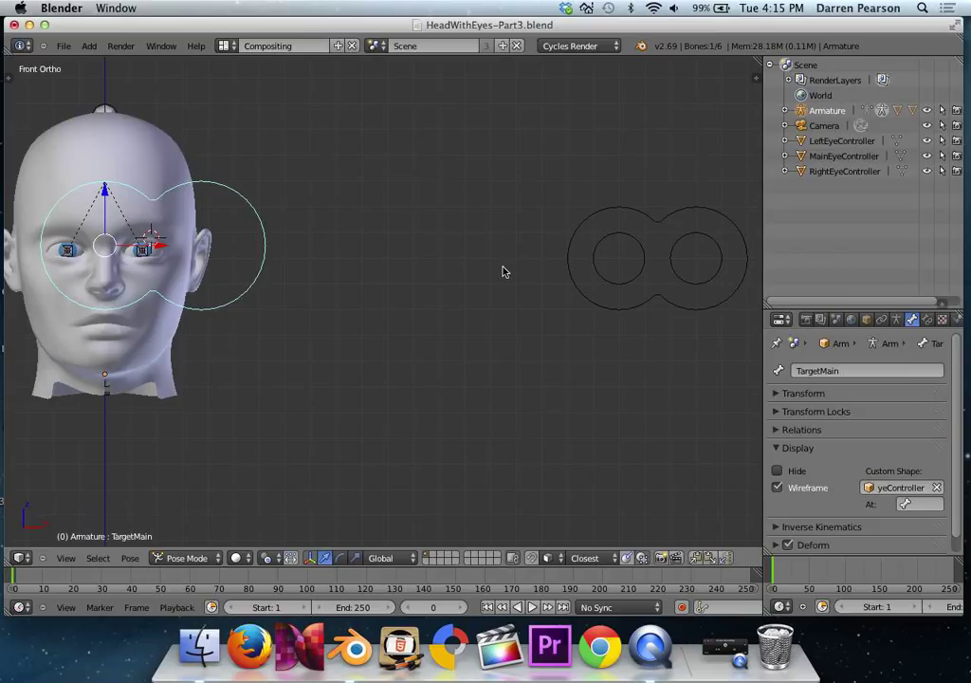
right_click(664, 224)
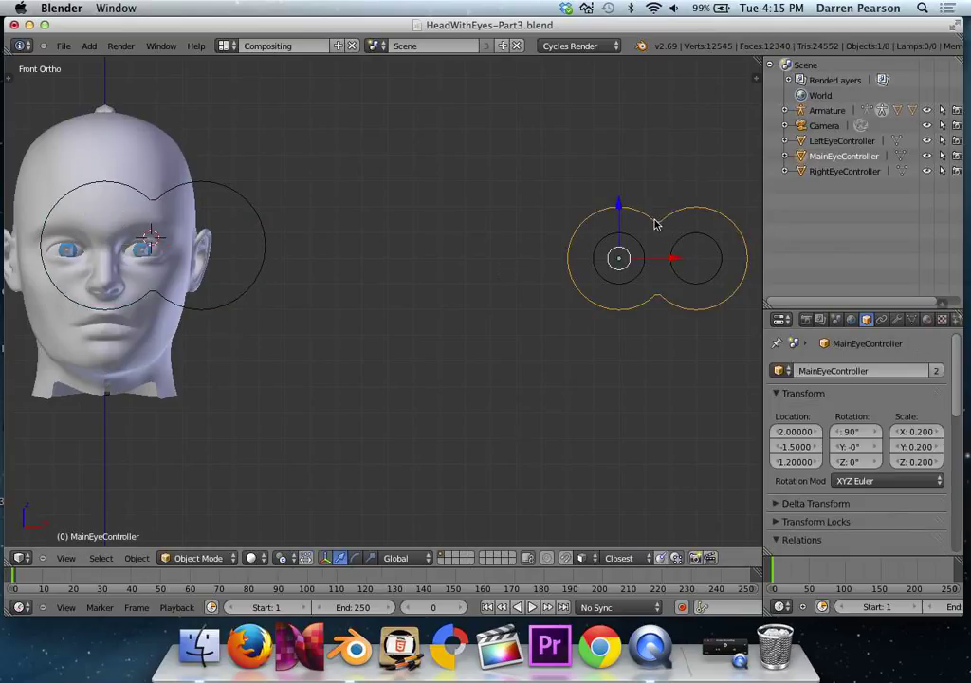
key("Tab")
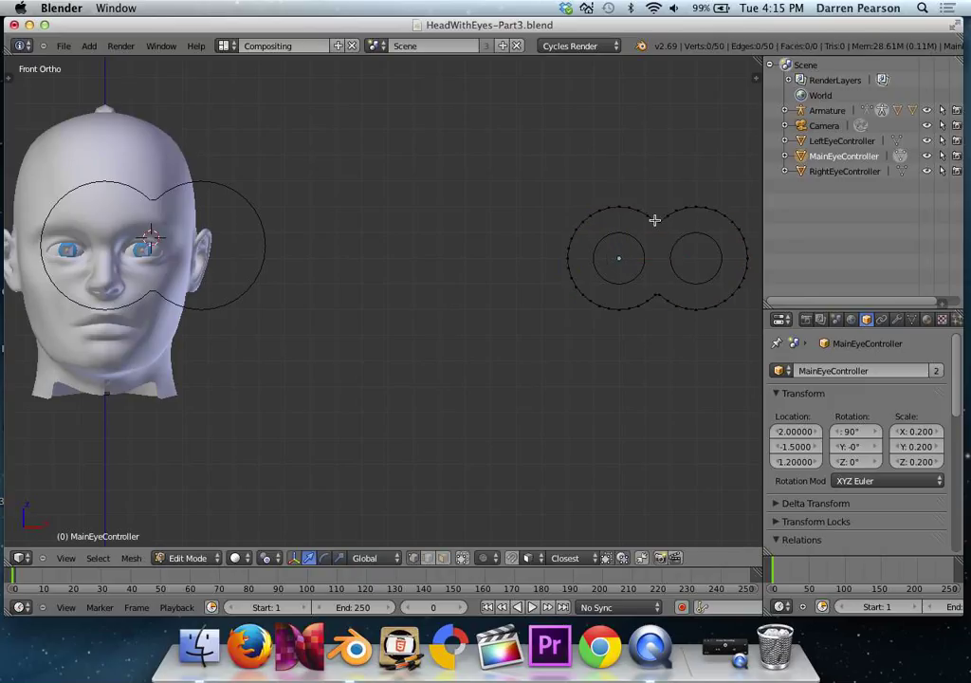
key("a")
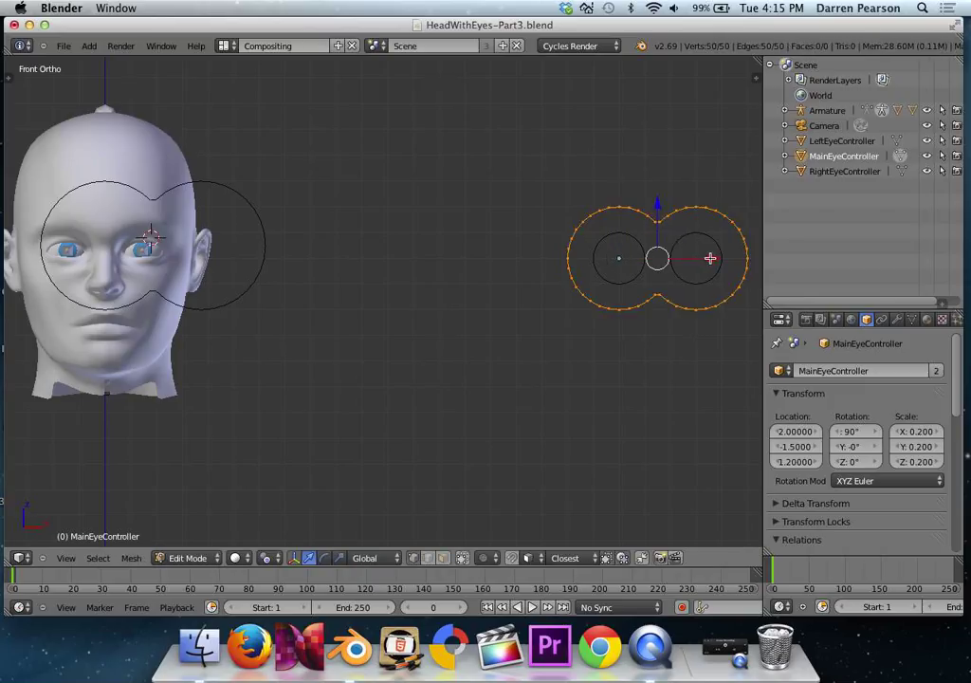
left_click_drag(709, 258, 671, 257)
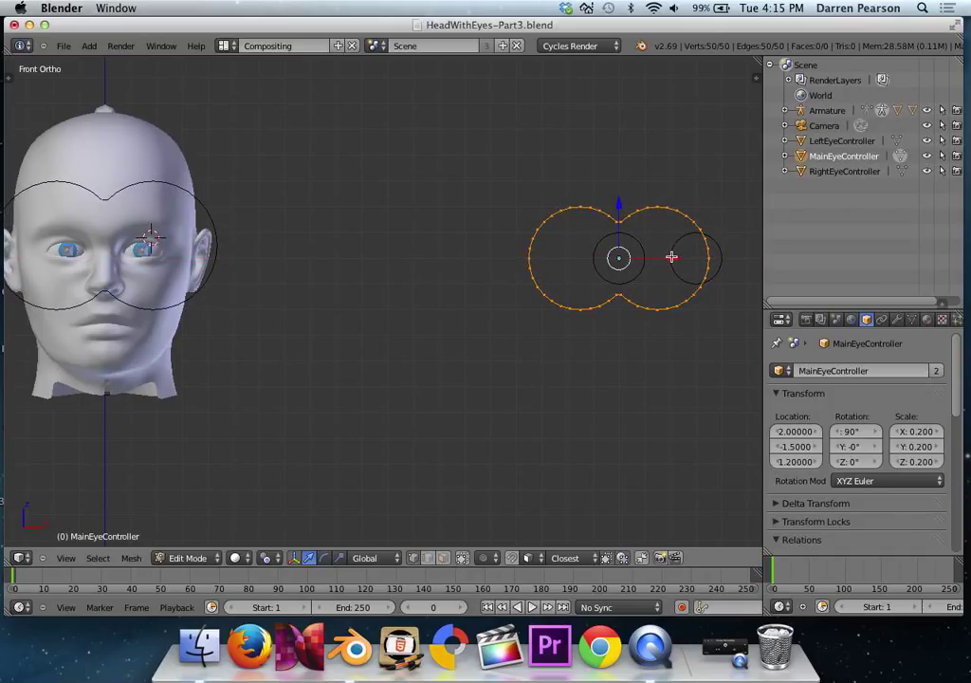
key("Tab")
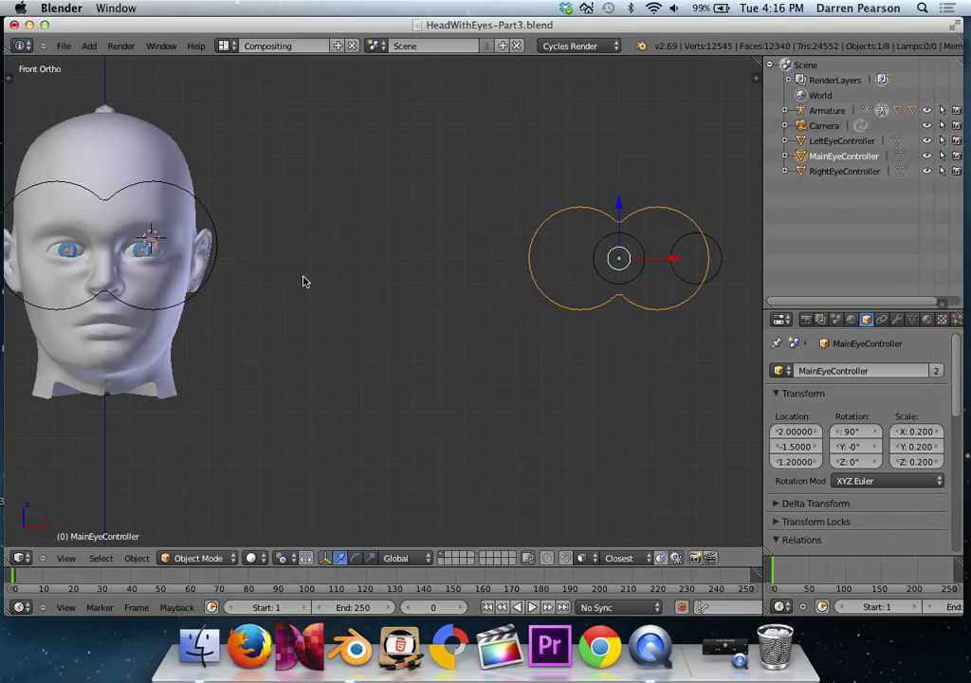
Step: Give the TargetEye.L bone LeftEyeController as a wireframe custom shape
middle_click_drag(304, 280, 283, 308)
right_click(95, 323)
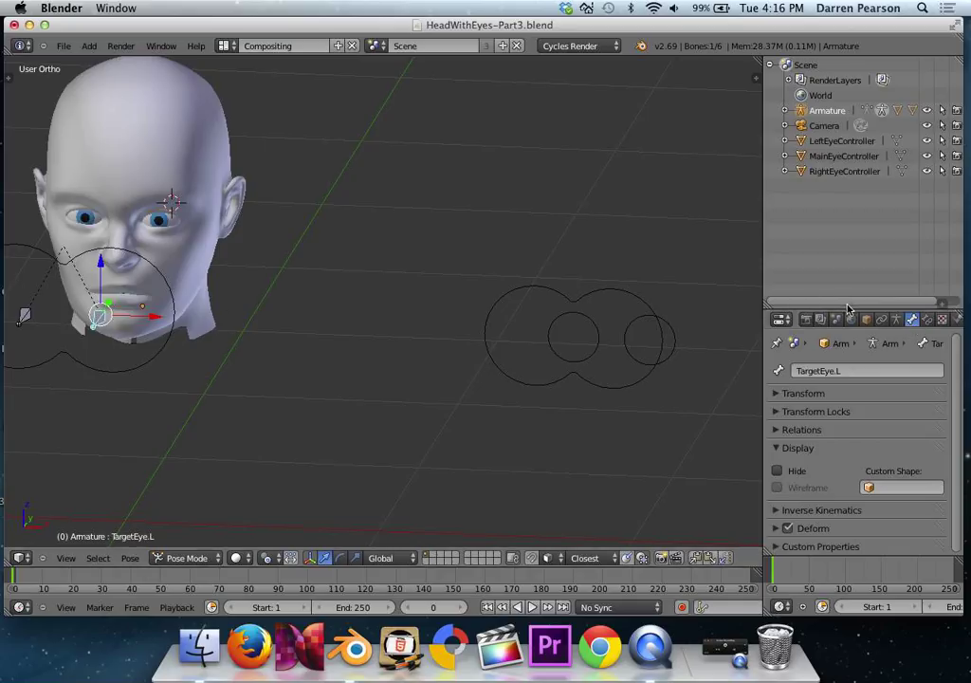
left_click_drag(848, 308, 847, 217)
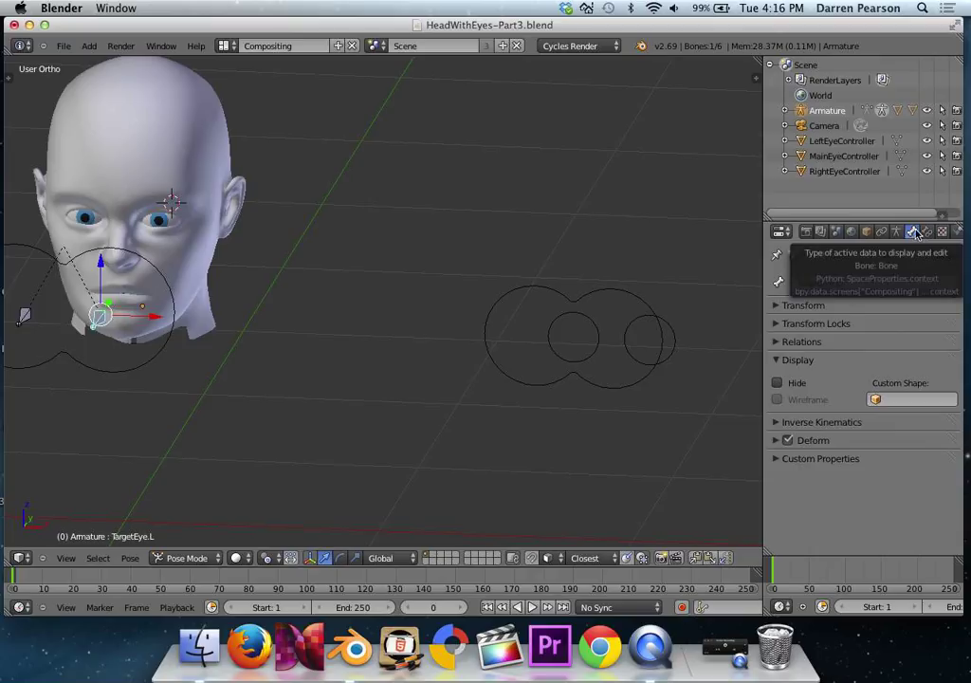
left_click(900, 400)
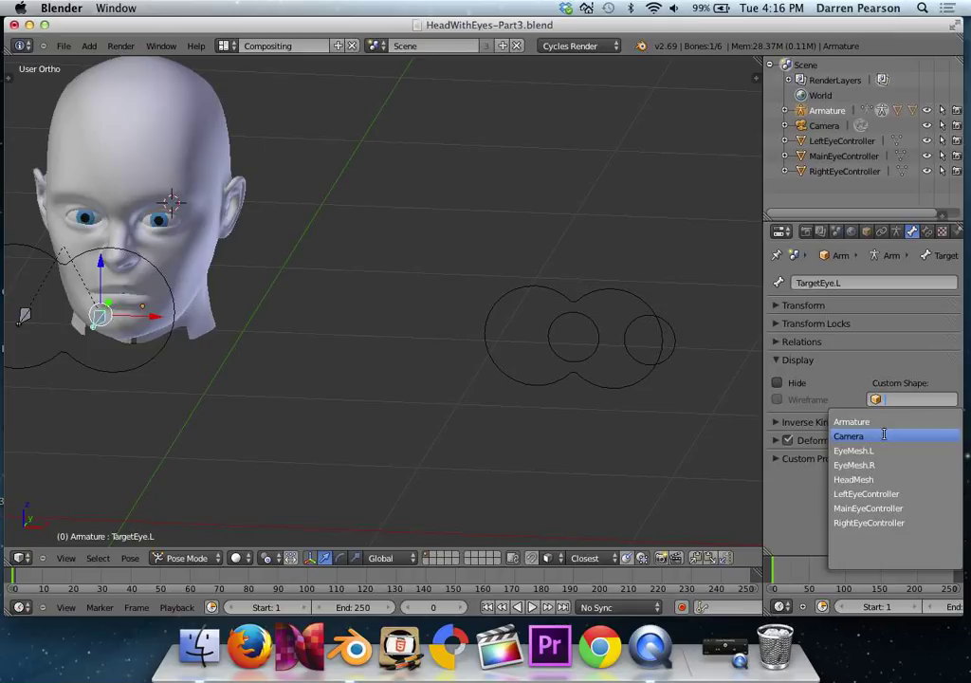
left_click(882, 493)
left_click(778, 400)
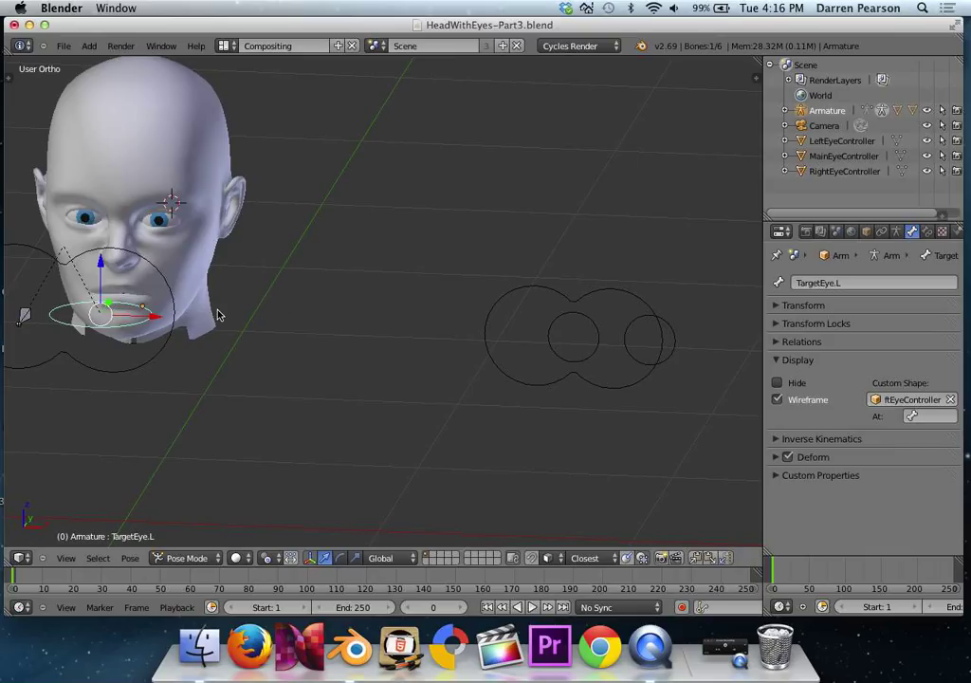
key("KP_1")
middle_click_drag(217, 315, 183, 352)
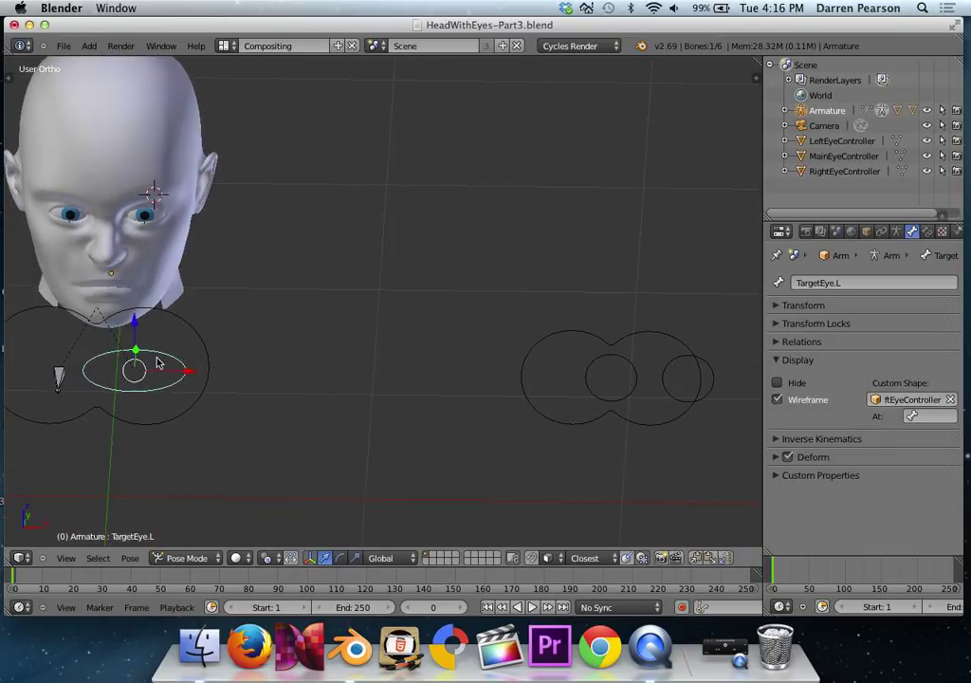
Step: Rotate the LeftEyeController mesh 90° about X in Edit Mode rather than the object
key("KP_1")
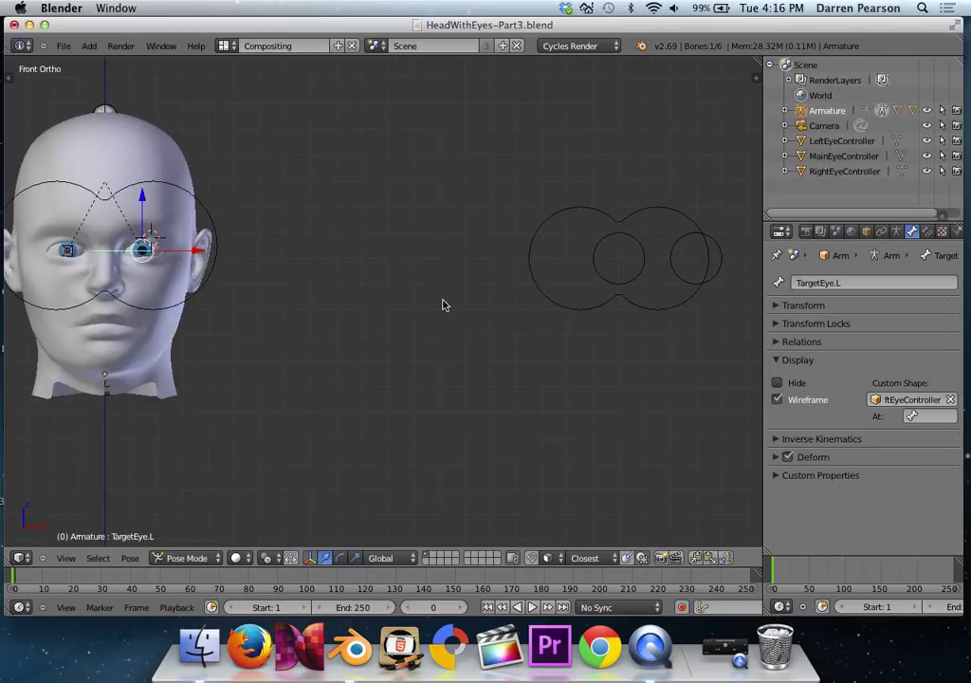
right_click(676, 273)
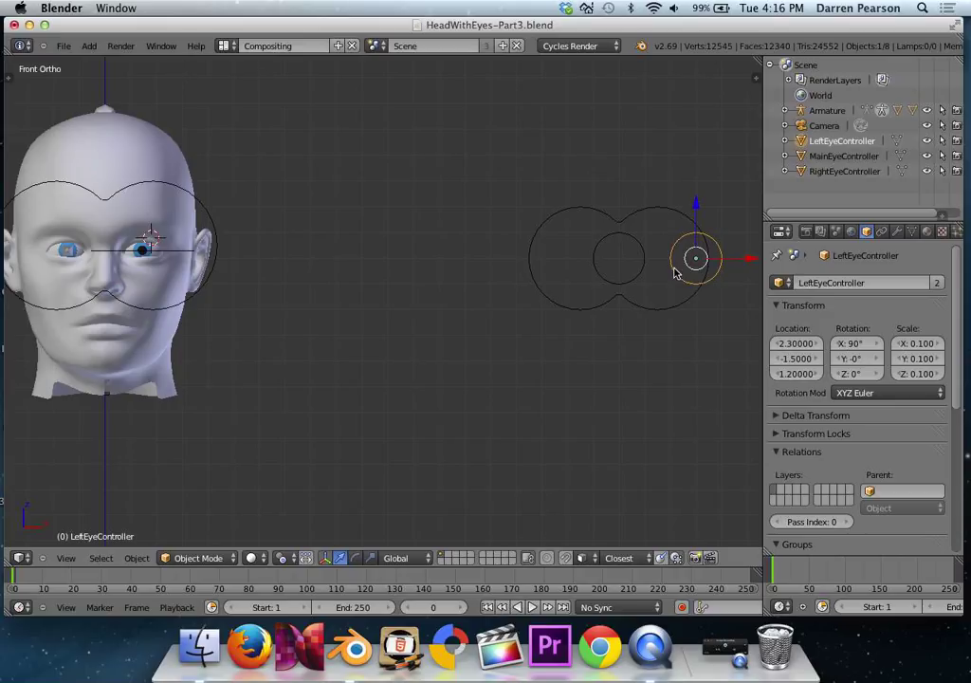
type("rx90")
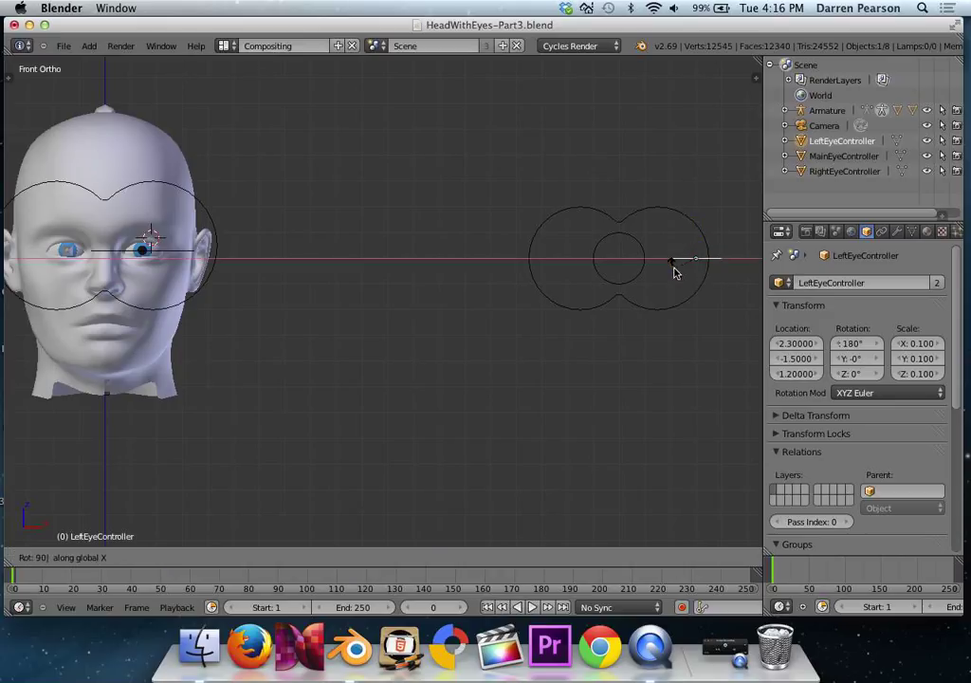
key("Return")
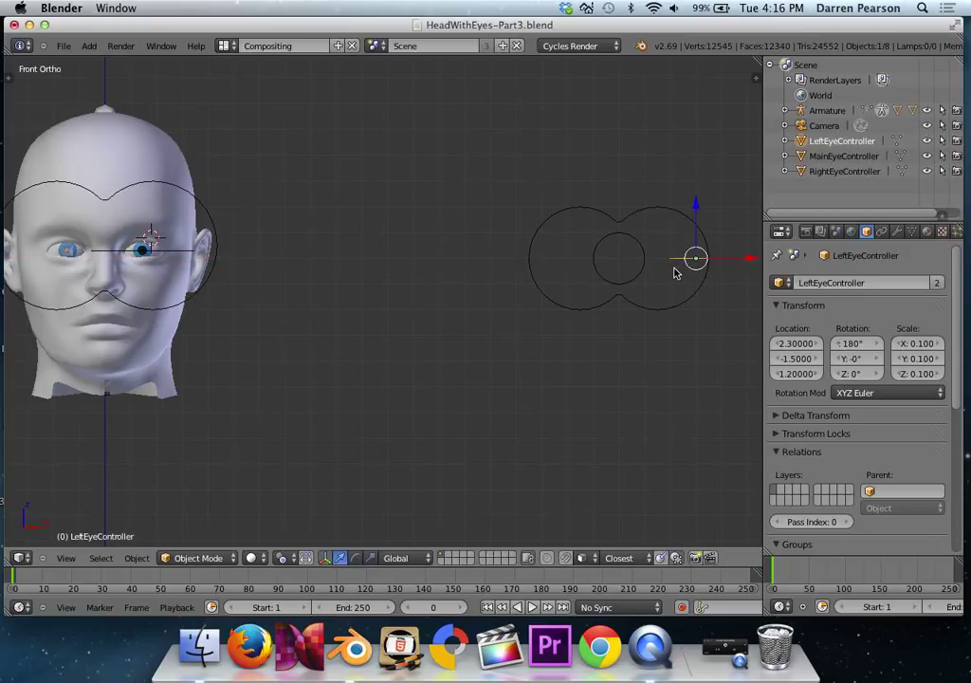
key("ctrl+z")
key("Tab")
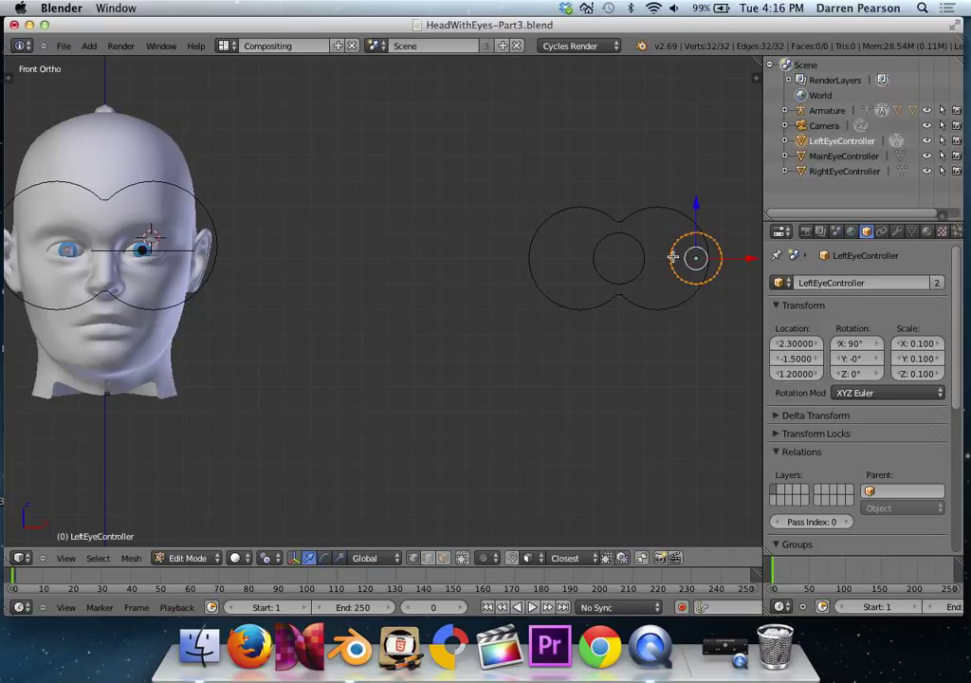
type("rx90")
key("Return")
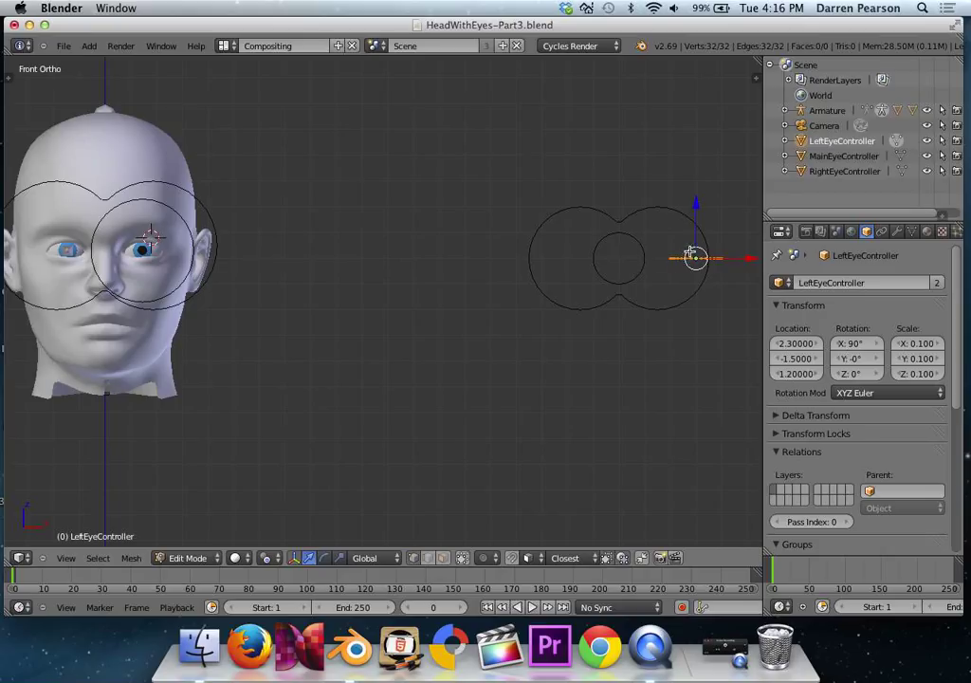
Step: Shrink the eye circle and nudge it to sit centred over the left eye
key("s")
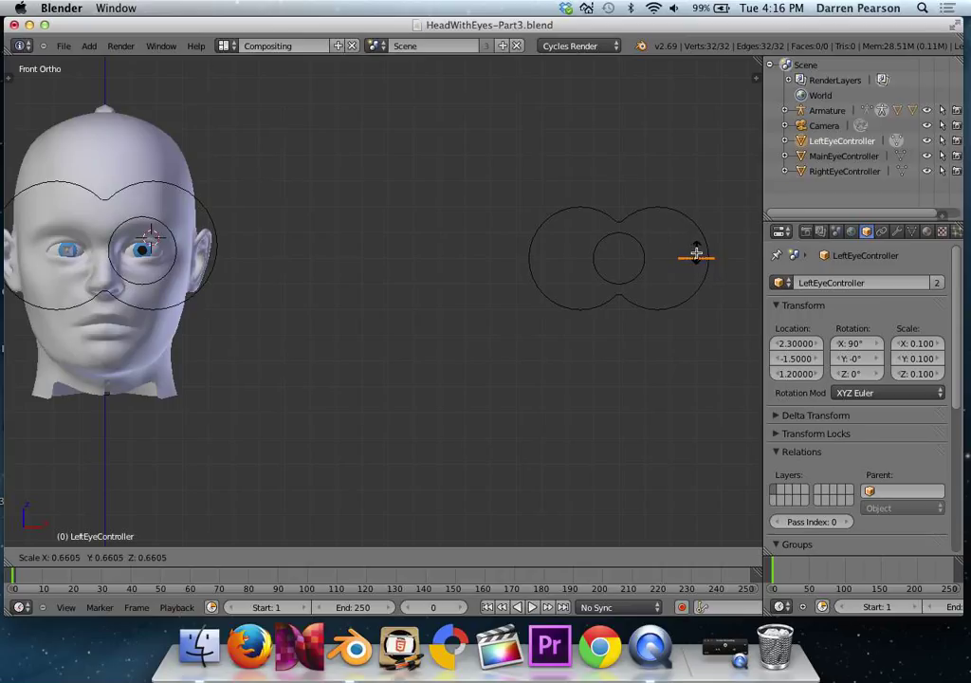
left_click(697, 254)
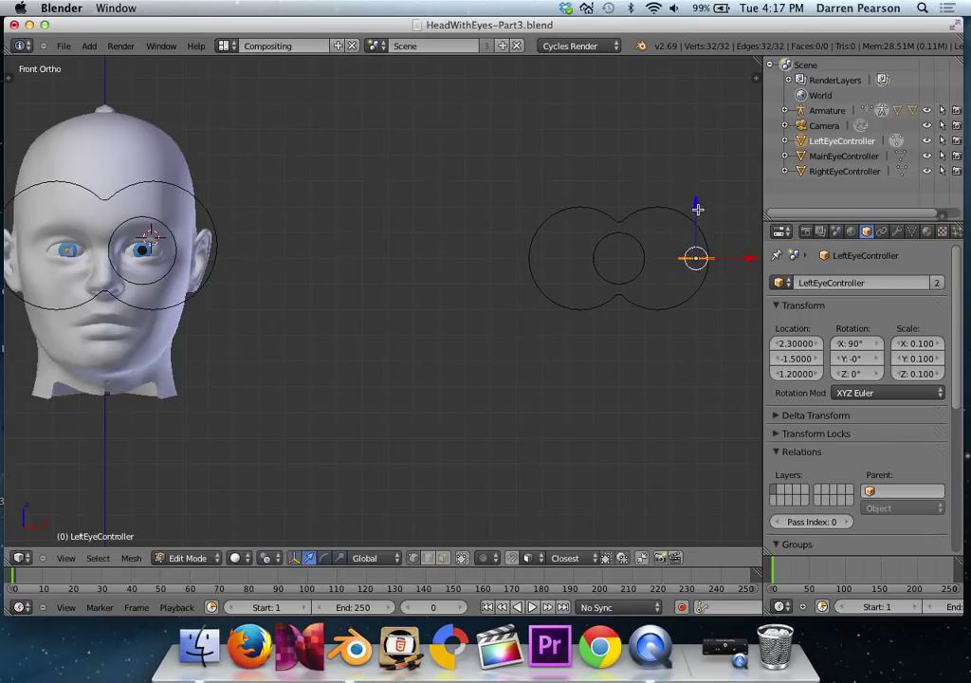
left_click_drag(697, 207, 697, 206)
left_click_drag(744, 254, 749, 256)
key("KP_7")
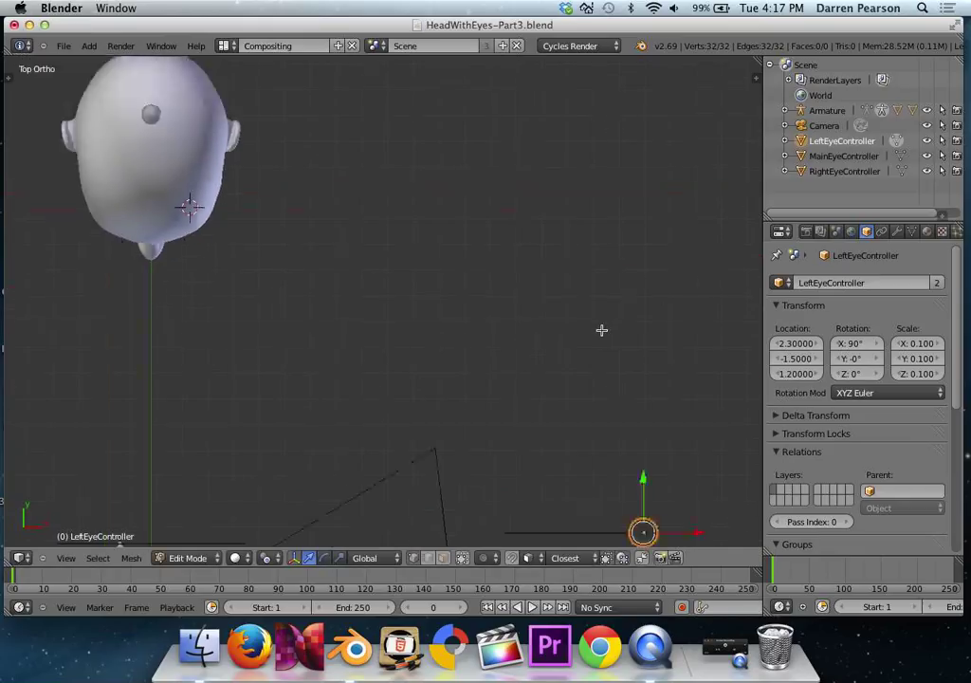
scroll(601, 330, "down", 3)
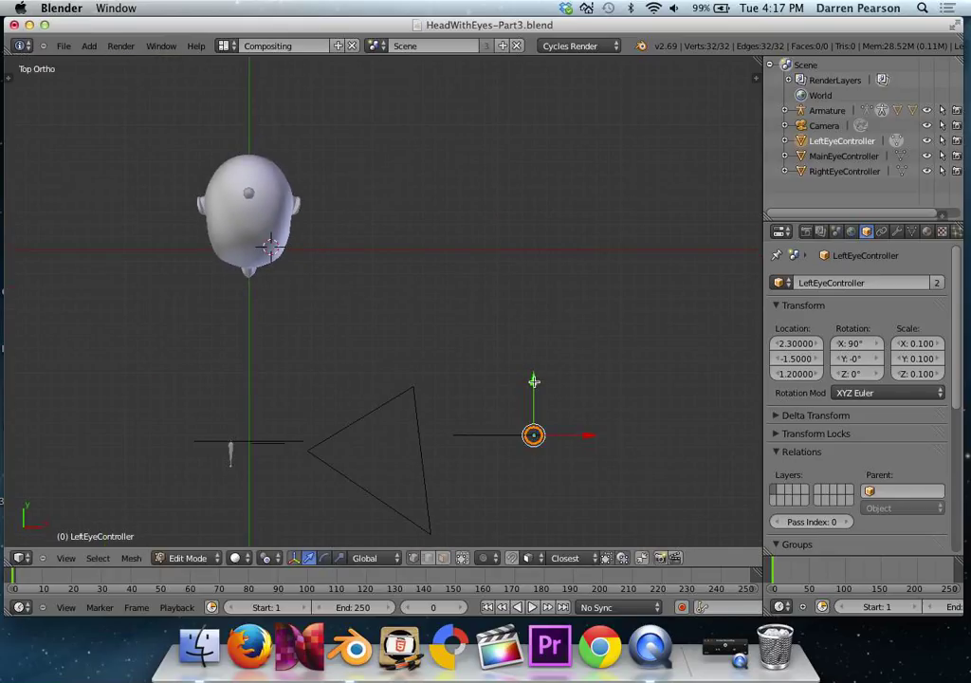
key("KP_1")
scroll(380, 323, "up", 4)
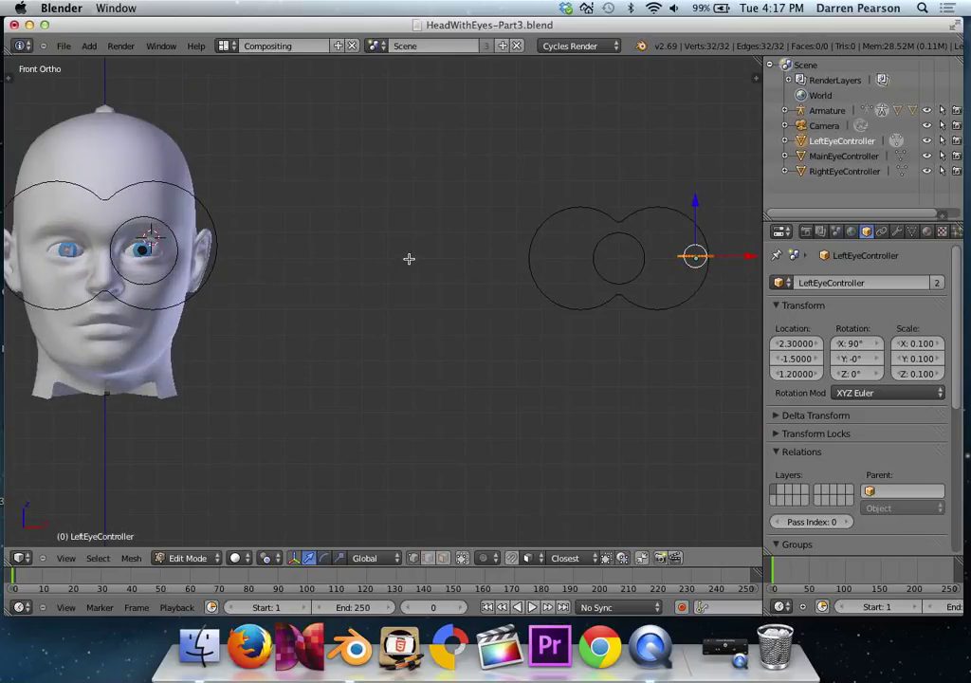
key("Tab")
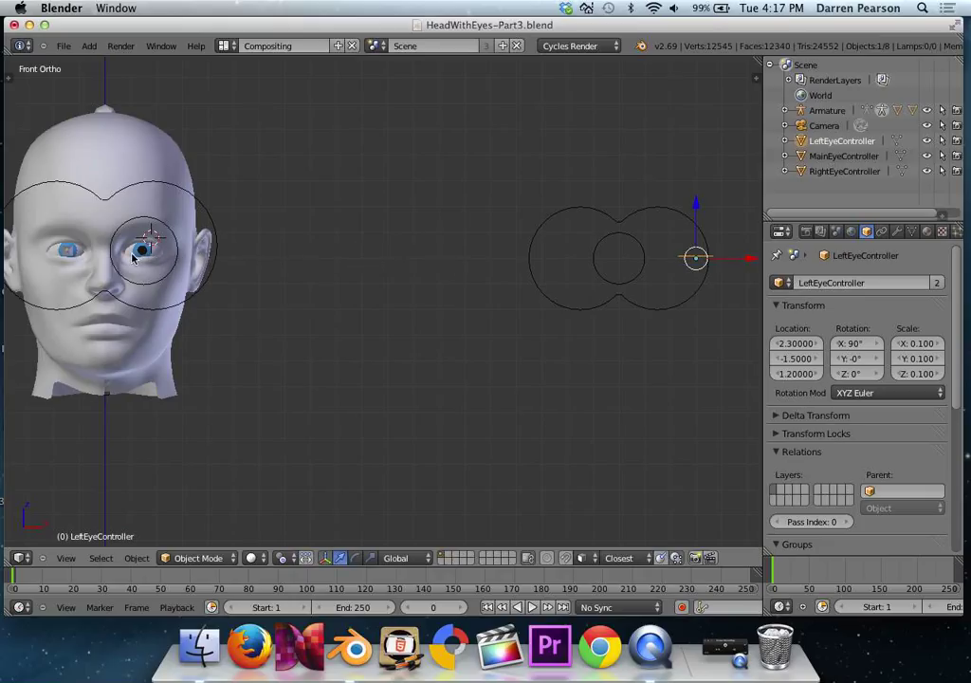
Step: Assign RightEyeController as TargetEye.R's custom shape and turn on Wireframe
middle_click_drag(91, 214, 57, 294)
right_click(51, 316)
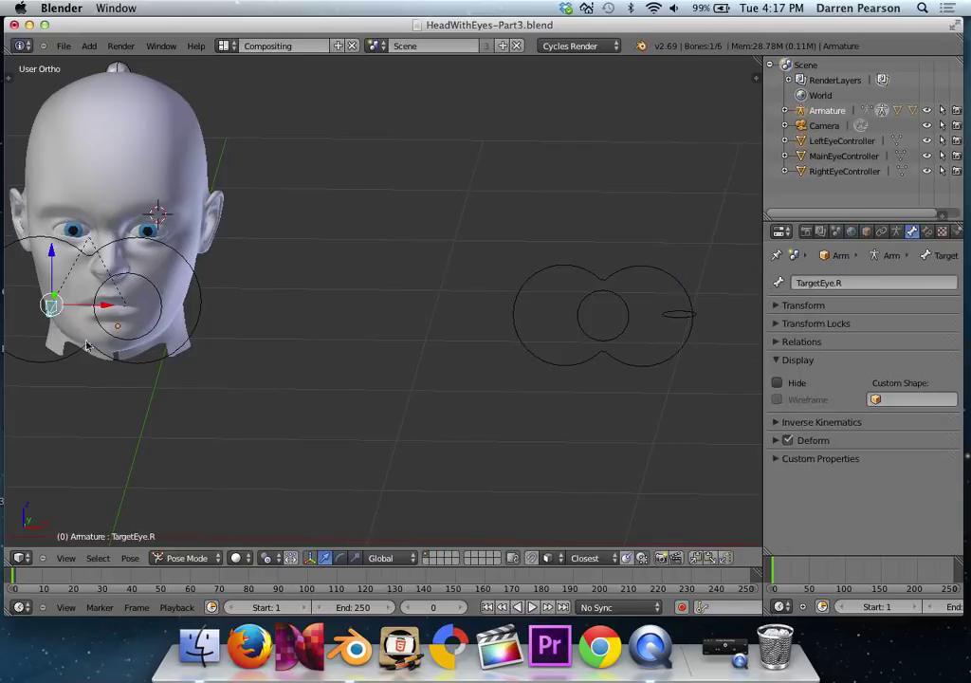
left_click(903, 400)
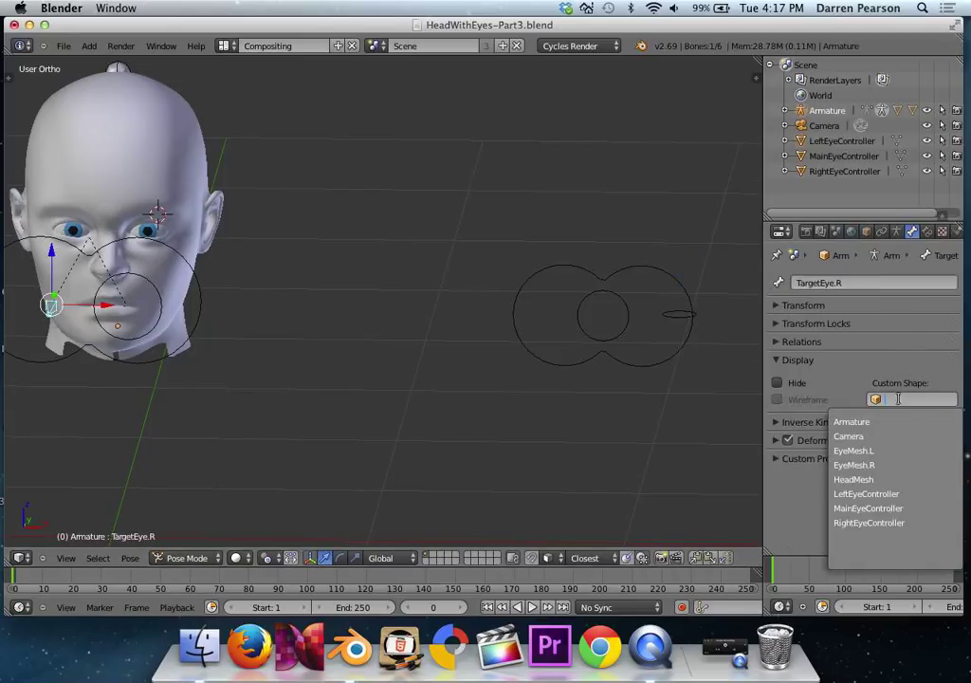
left_click(889, 522)
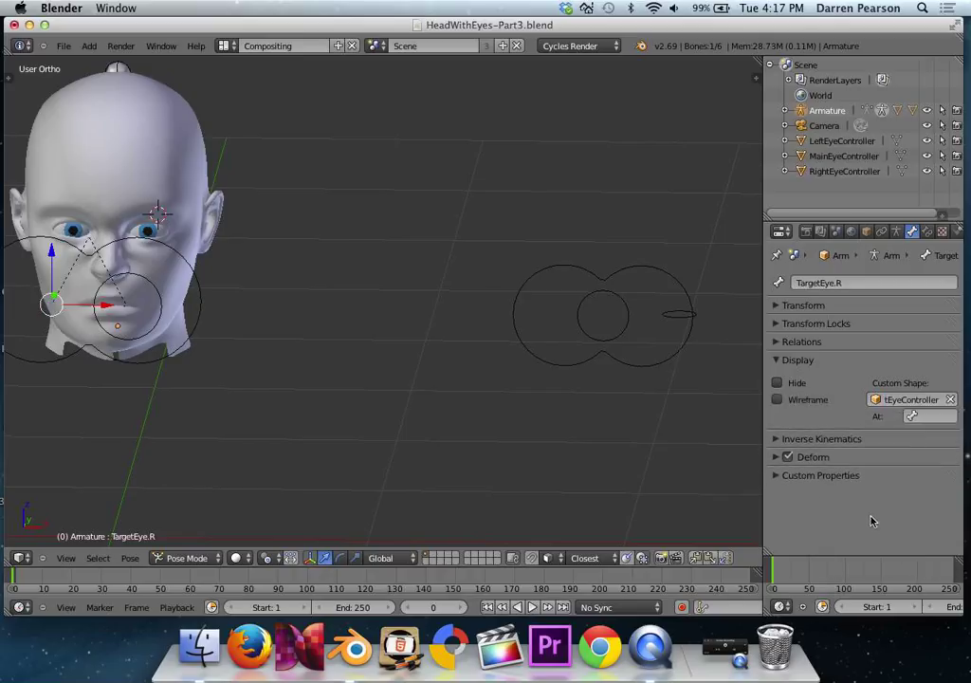
left_click(778, 401)
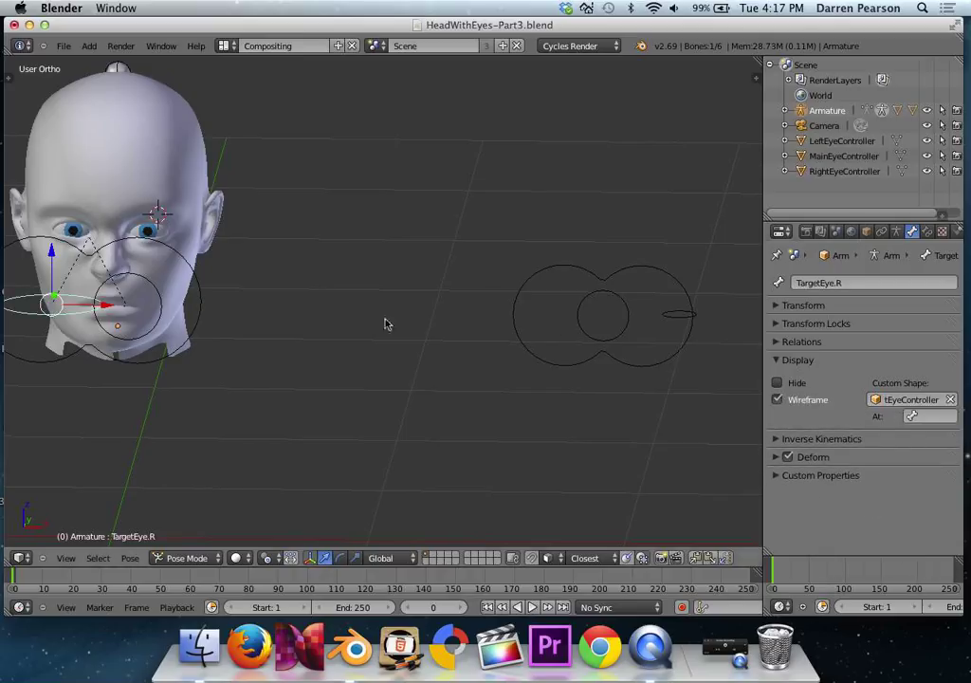
Step: Rotate the RightEyeController mesh 90° about X in Edit Mode
right_click(580, 331)
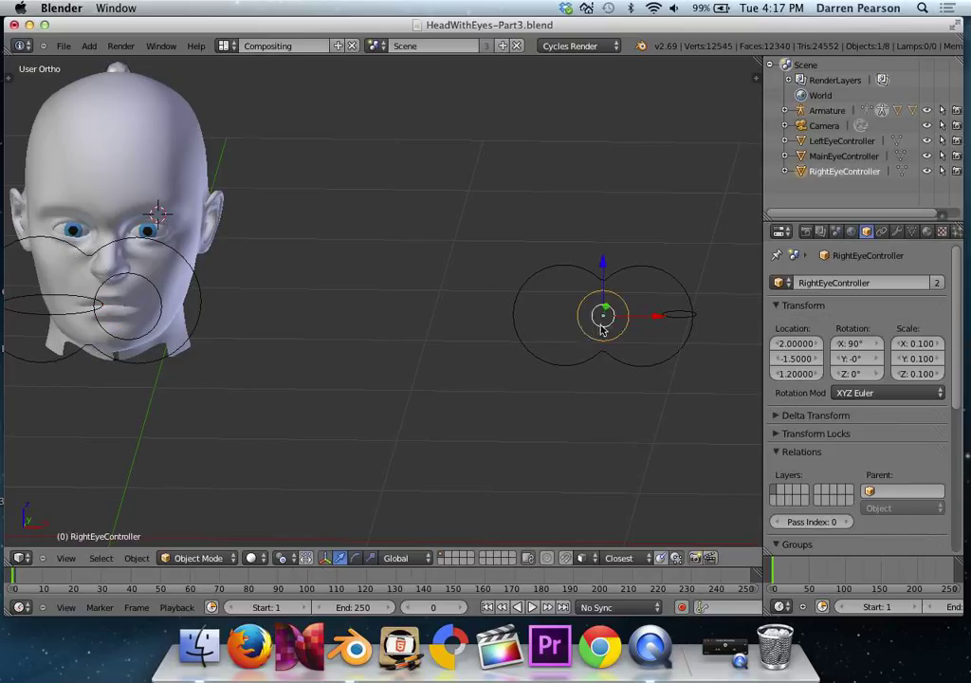
key("Tab")
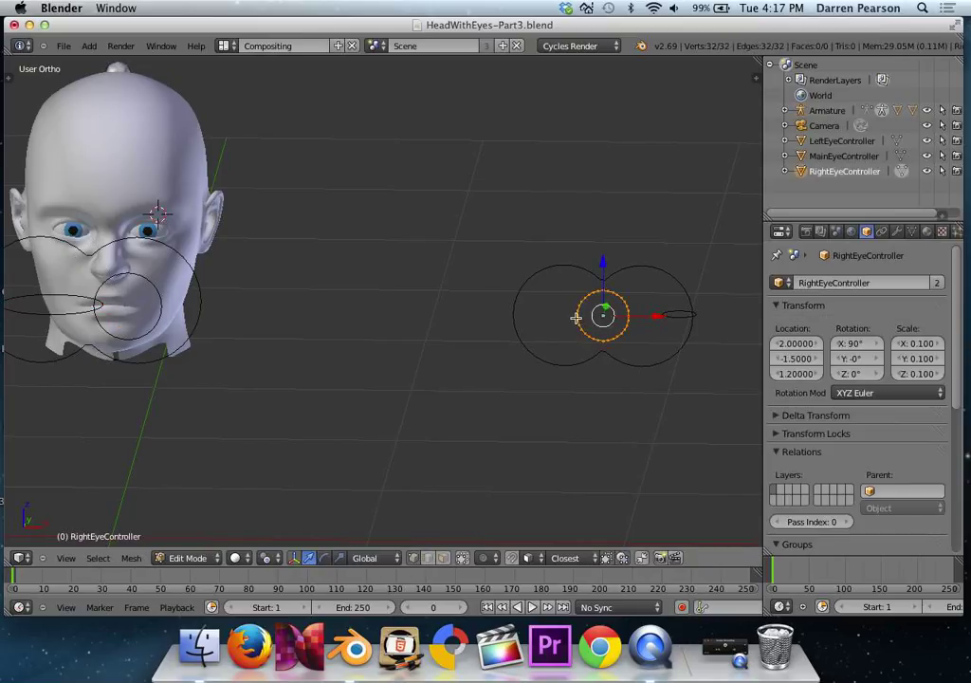
type("rx90")
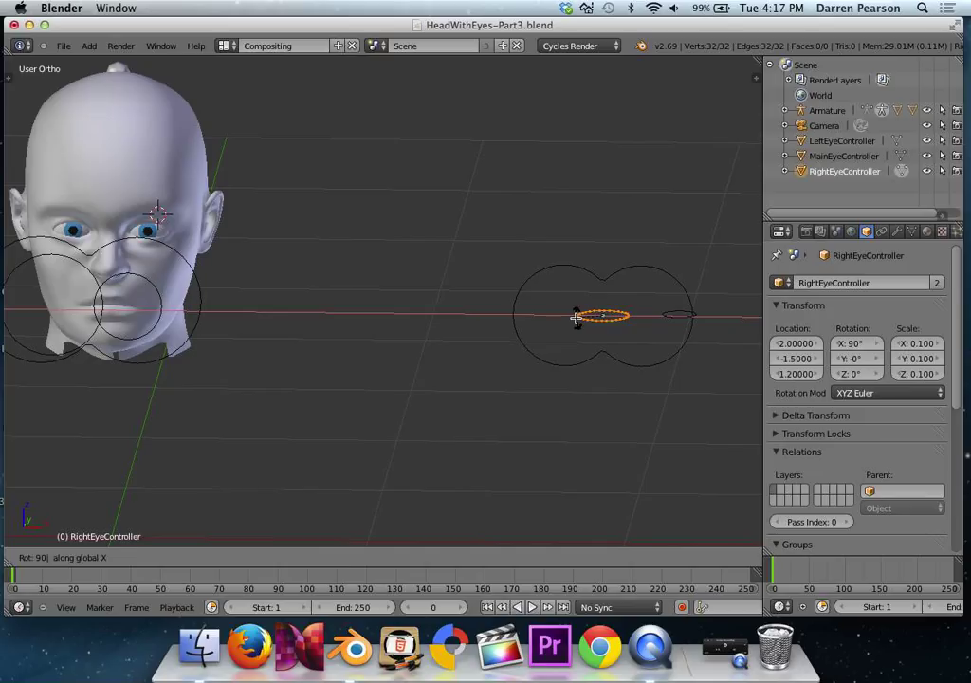
key("Return")
key("KP_1")
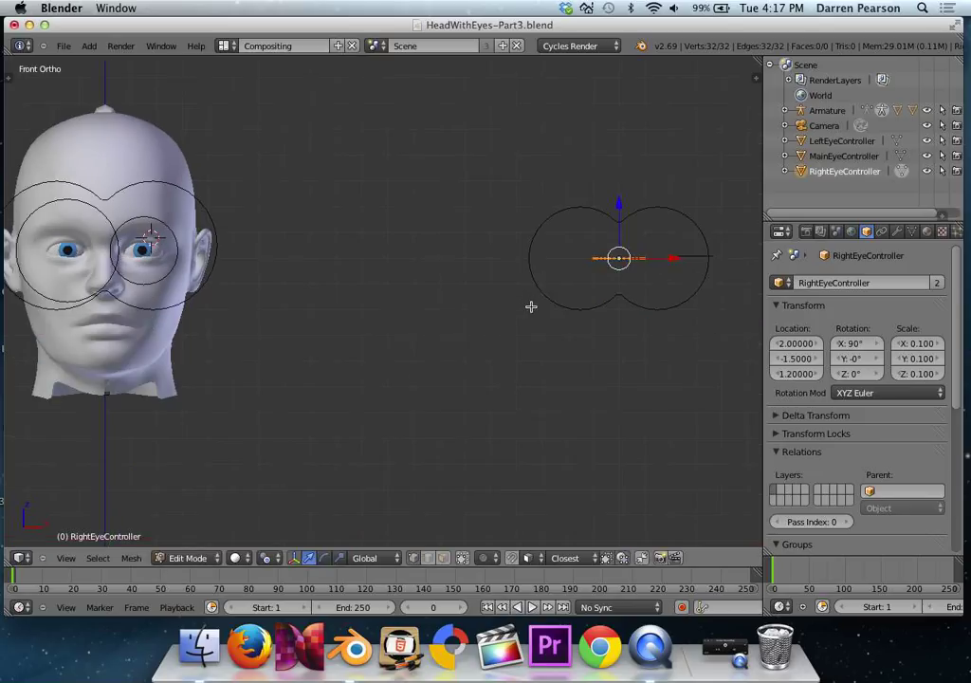
Step: Scale the eye circle down in two passes, to about 0.7, to fit around the eye
key("s")
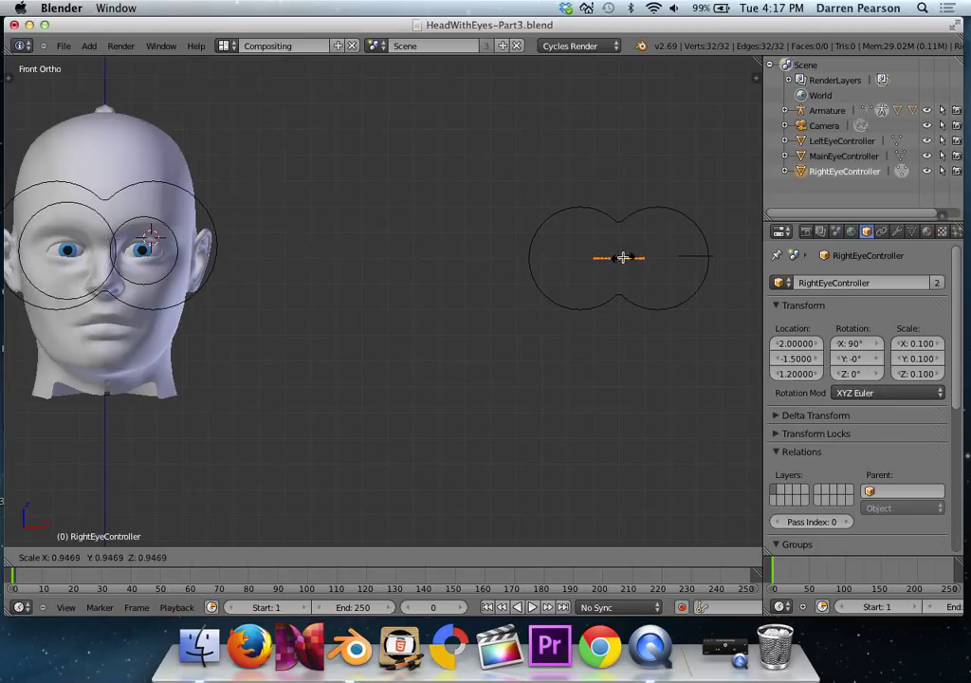
left_click(623, 257)
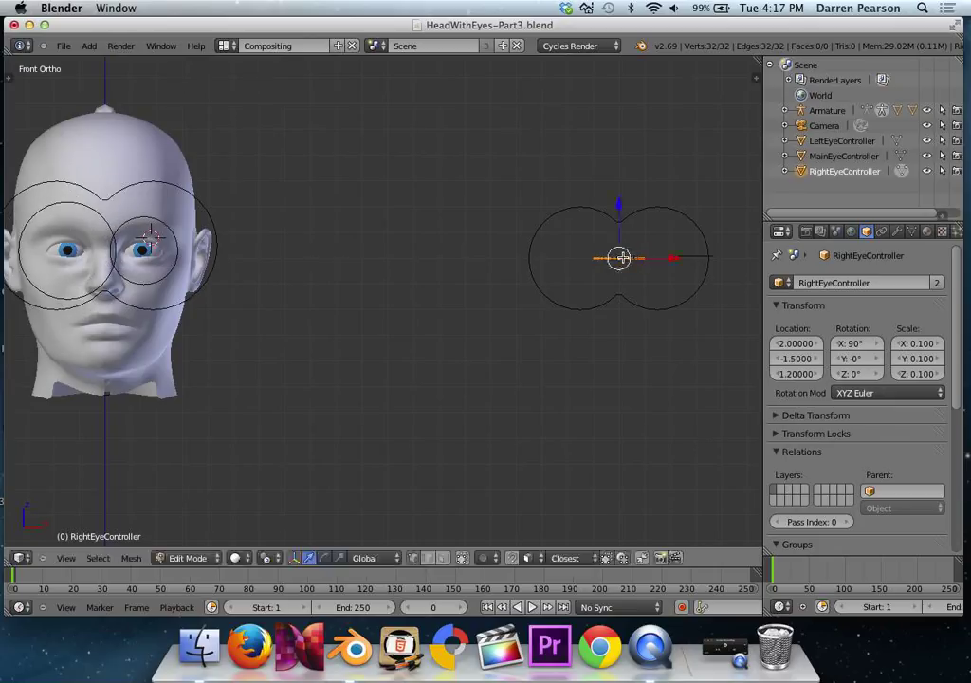
key("s")
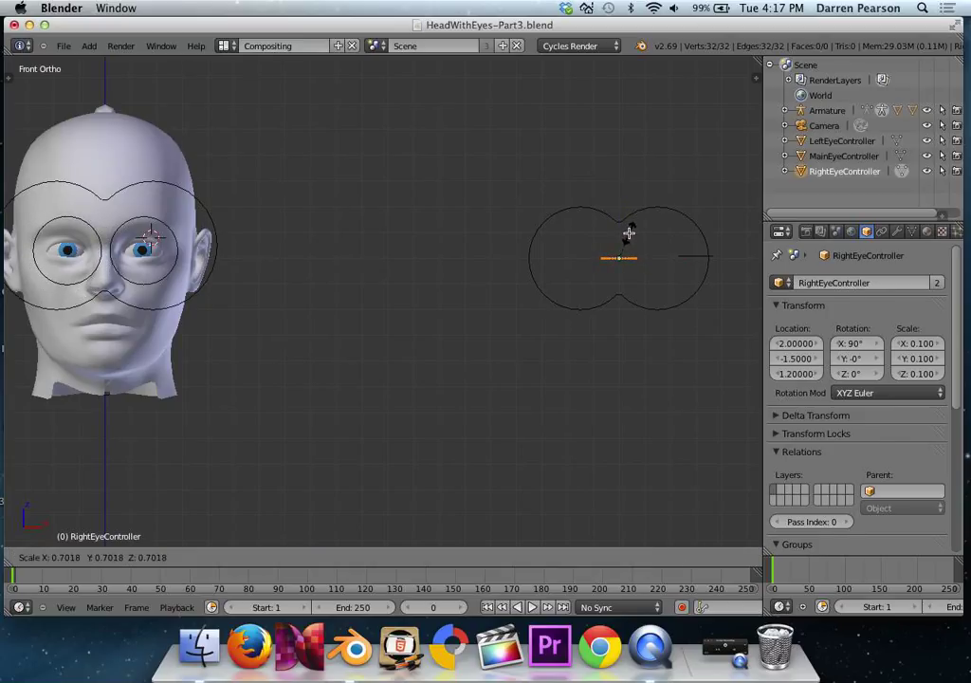
left_click(629, 233)
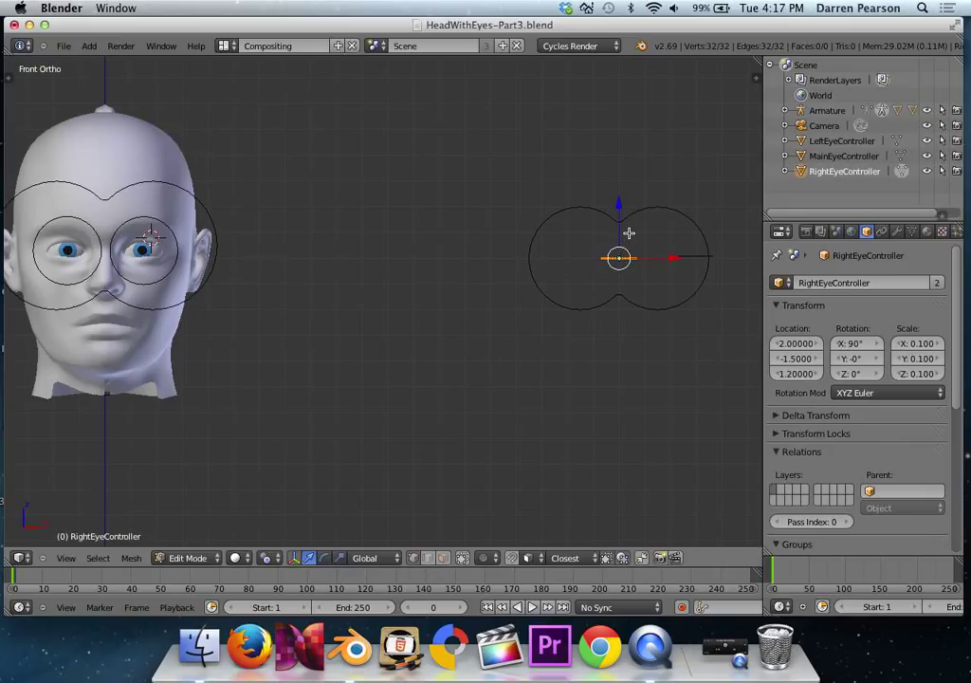
key("Tab")
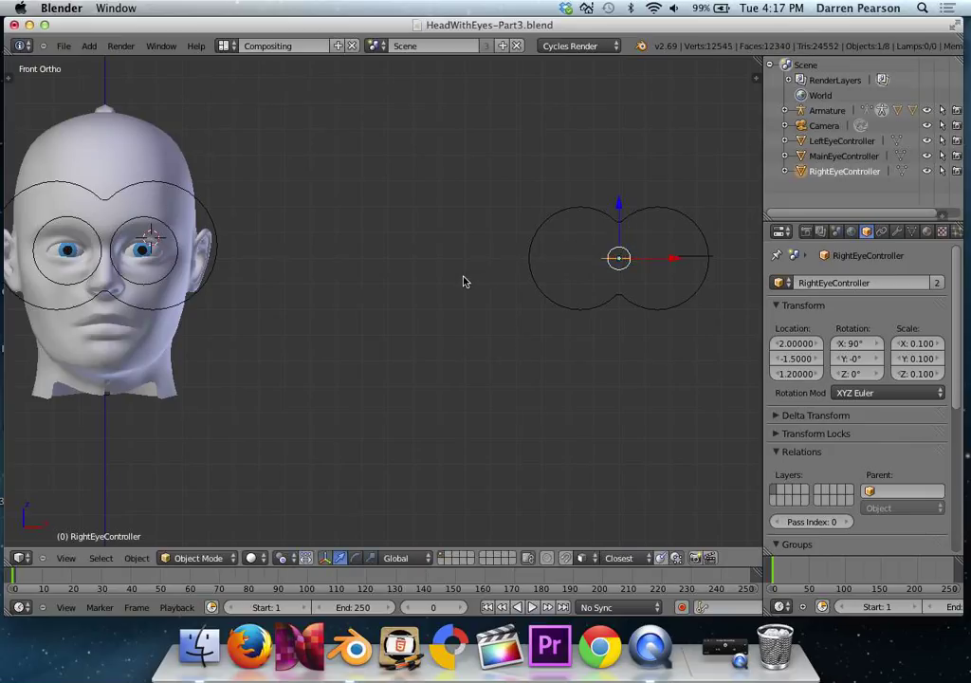
Step: View the head from above and select the MainEyeController shape
scroll(464, 281, "down", 3)
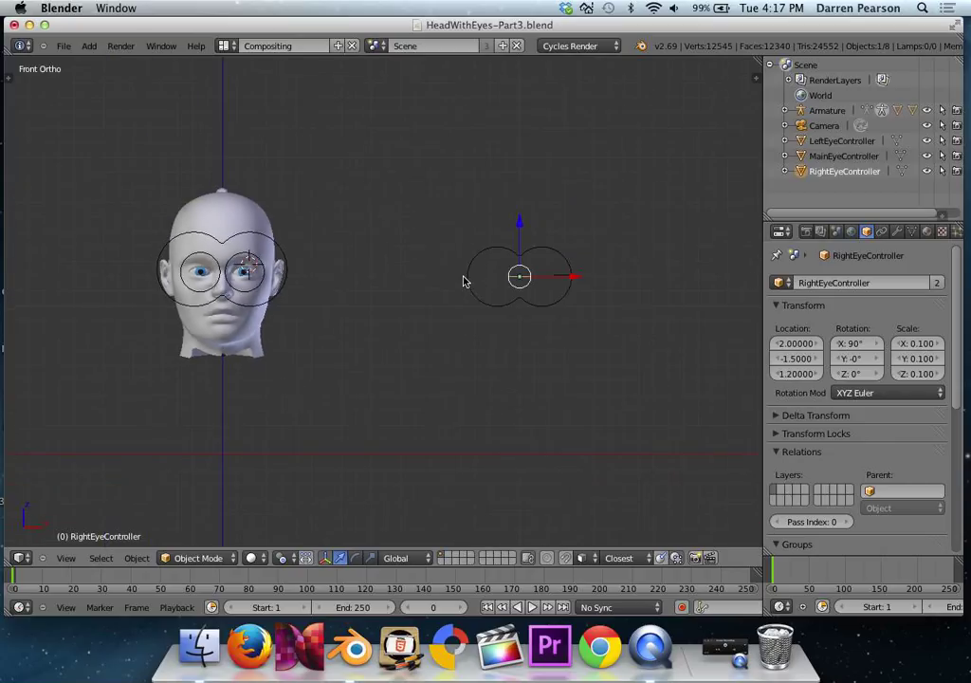
middle_click_drag(462, 280, 454, 299)
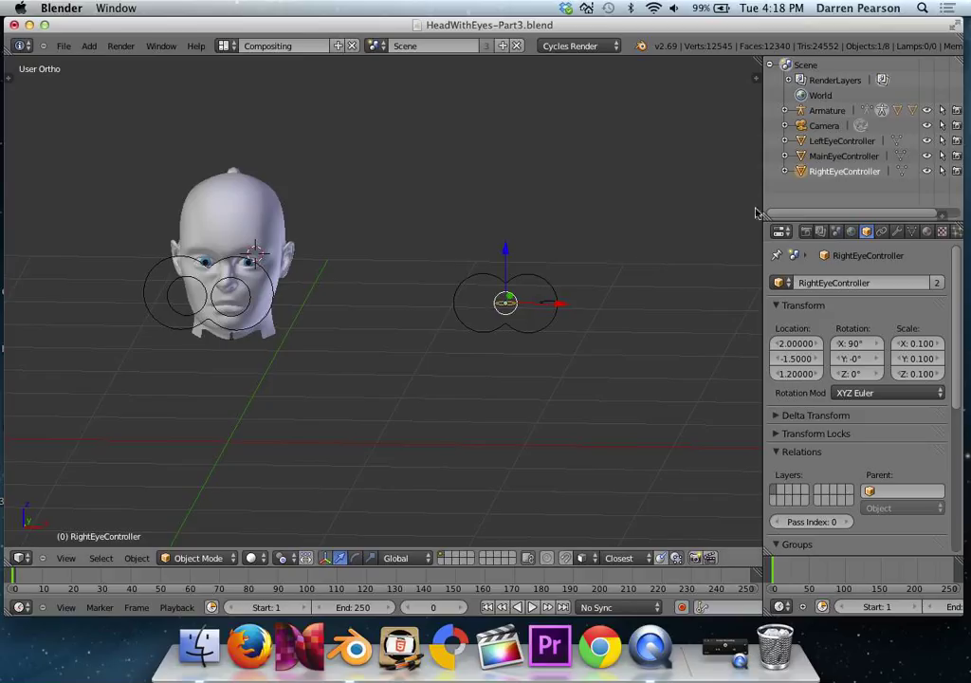
left_click(830, 111)
left_click(825, 125)
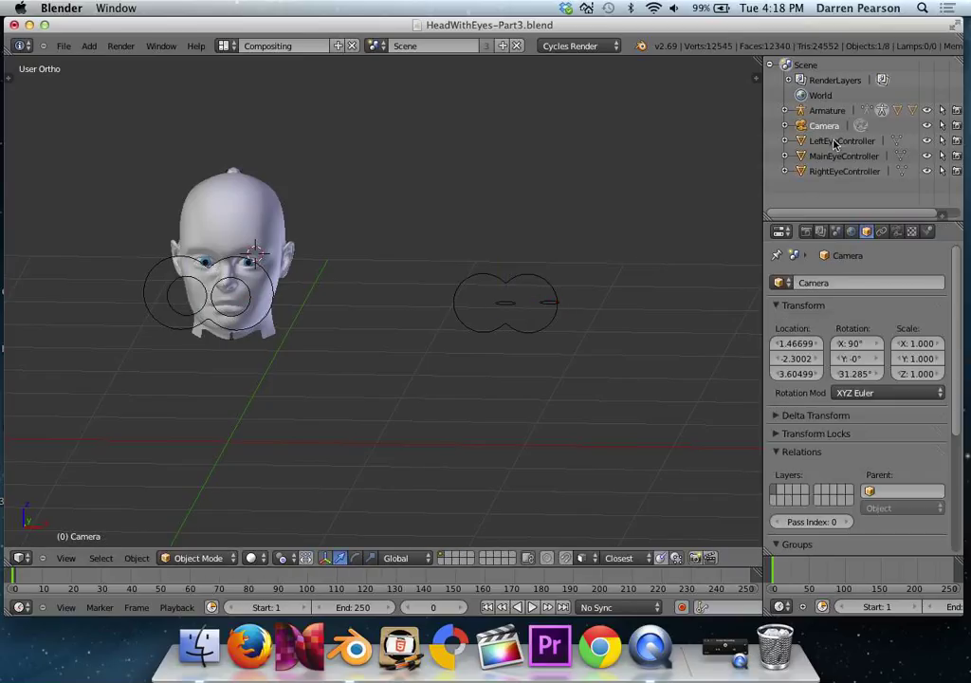
right_click(509, 280)
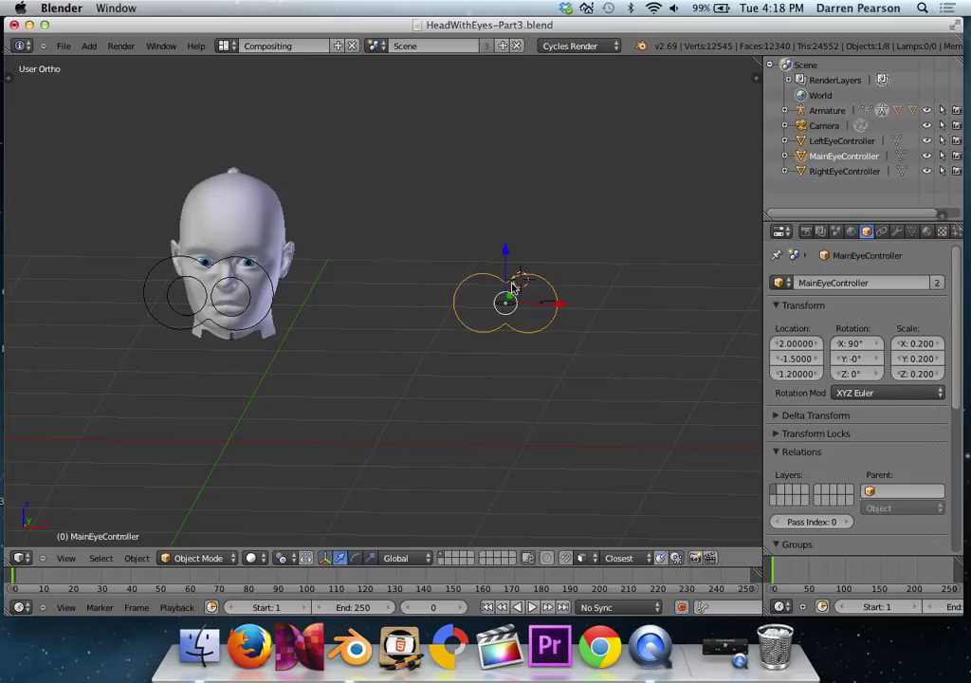
Step: Box-select and delete the three eye controller shapes, then select the TargetMain bone
key("a")
key("b")
left_click_drag(446, 254, 590, 361)
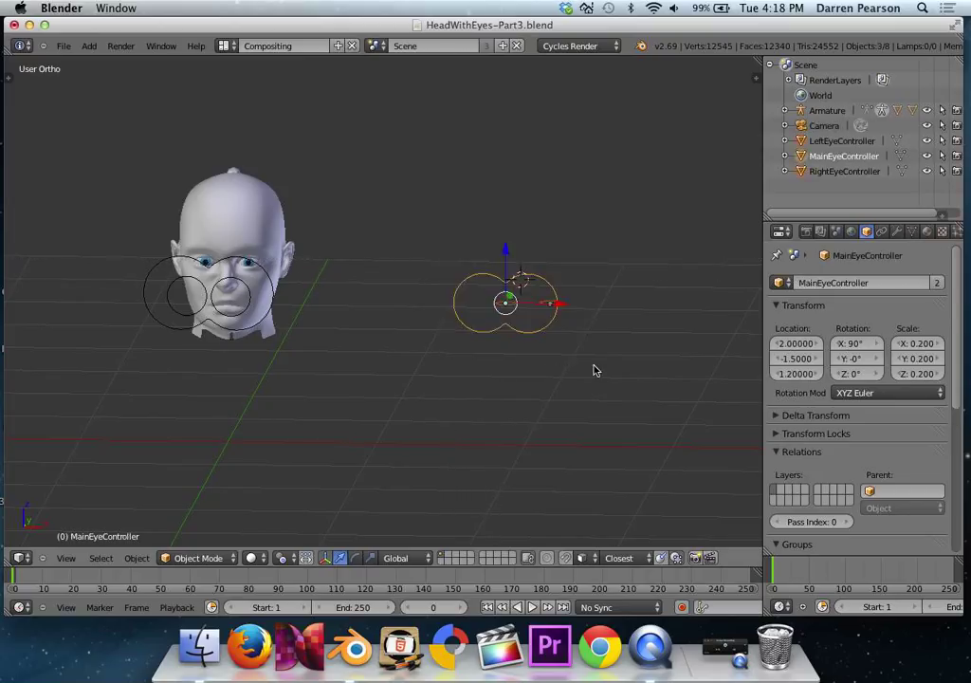
key("x")
left_click(467, 308)
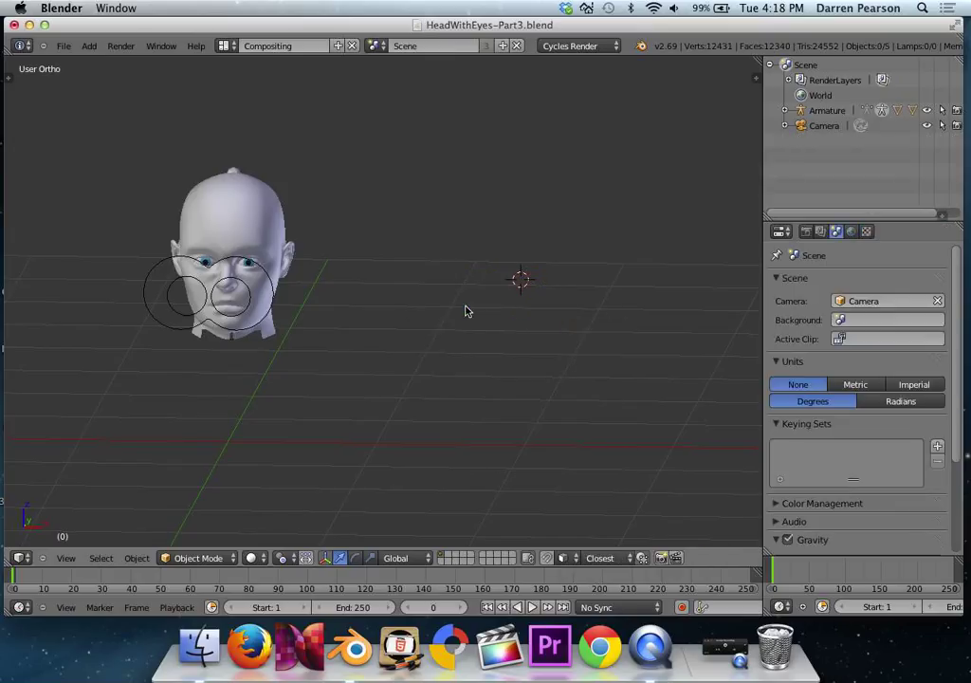
right_click(239, 288)
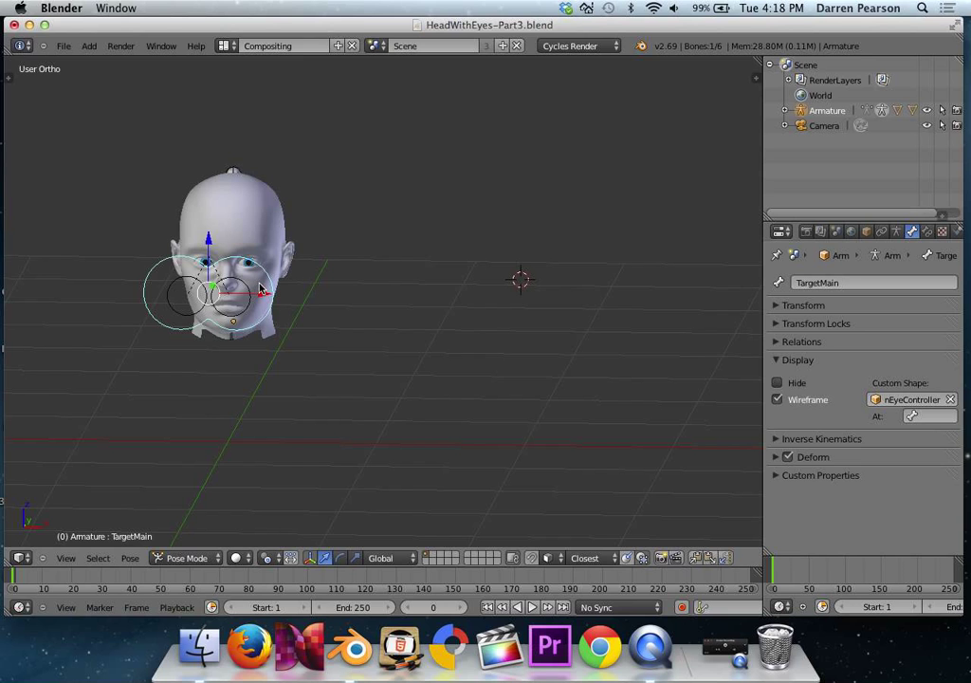
Step: Test eye tracking by moving TargetMain, TargetEye.L and TargetEye.R, then reset the move
key("g")
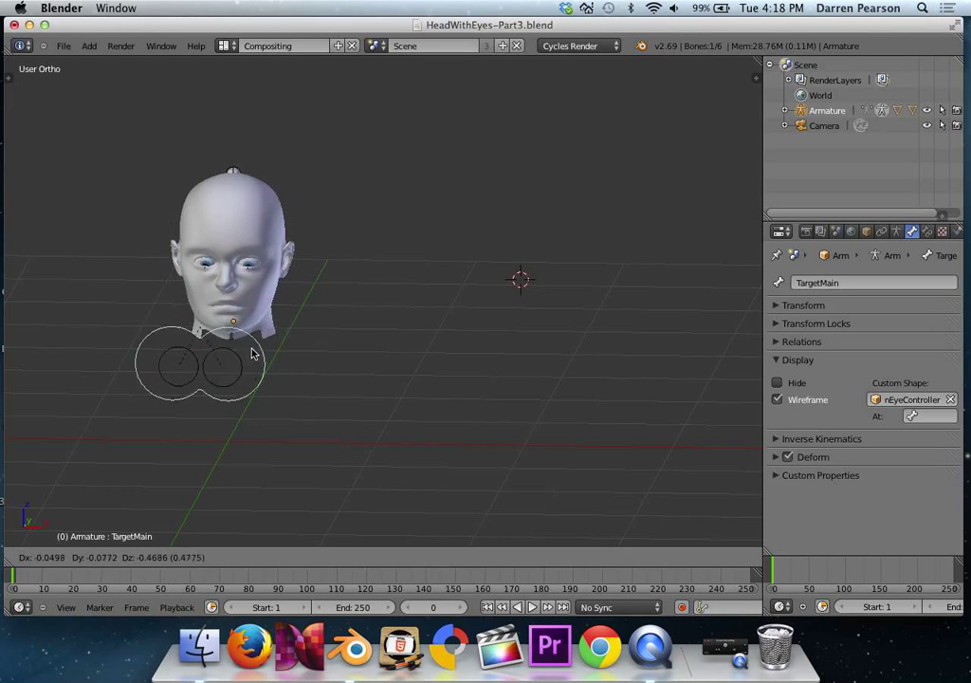
left_click(265, 279)
right_click(232, 280)
right_click(247, 287)
key("g")
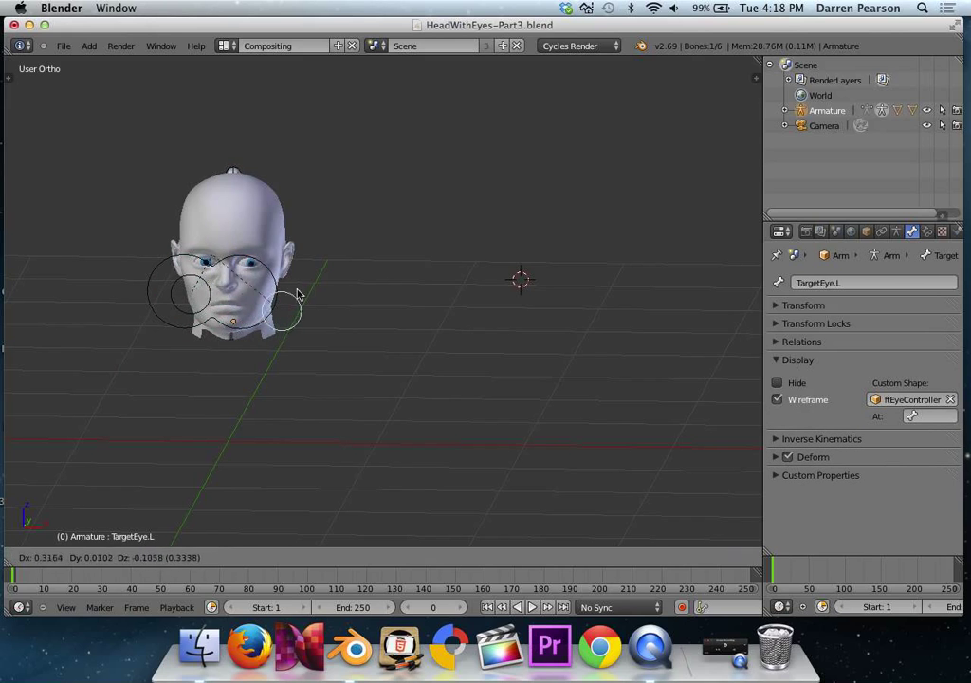
left_click(262, 291)
right_click(171, 289)
key("g")
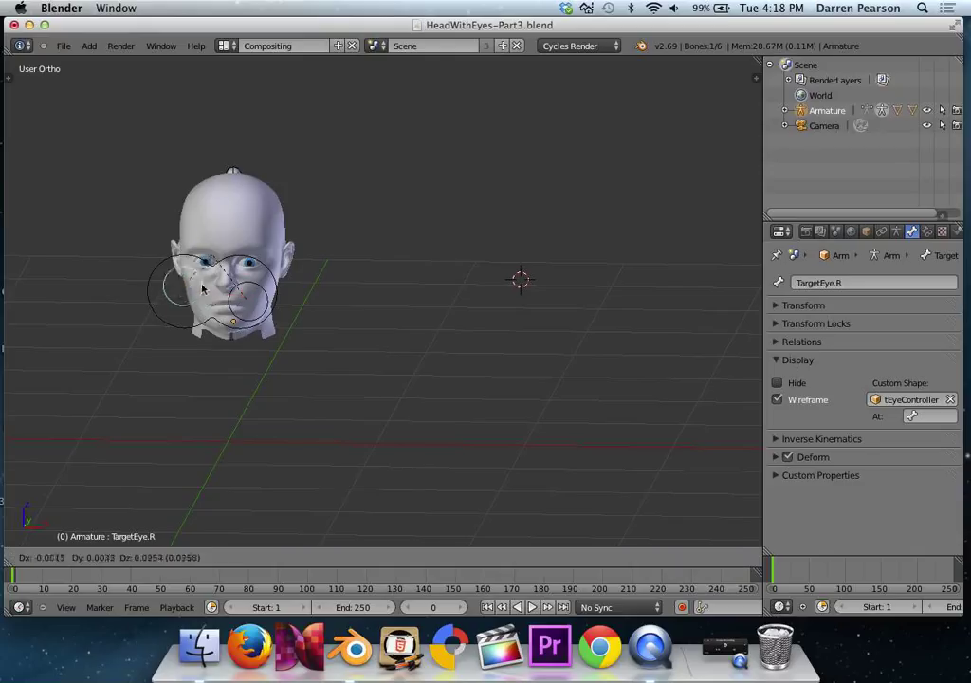
left_click(92, 228)
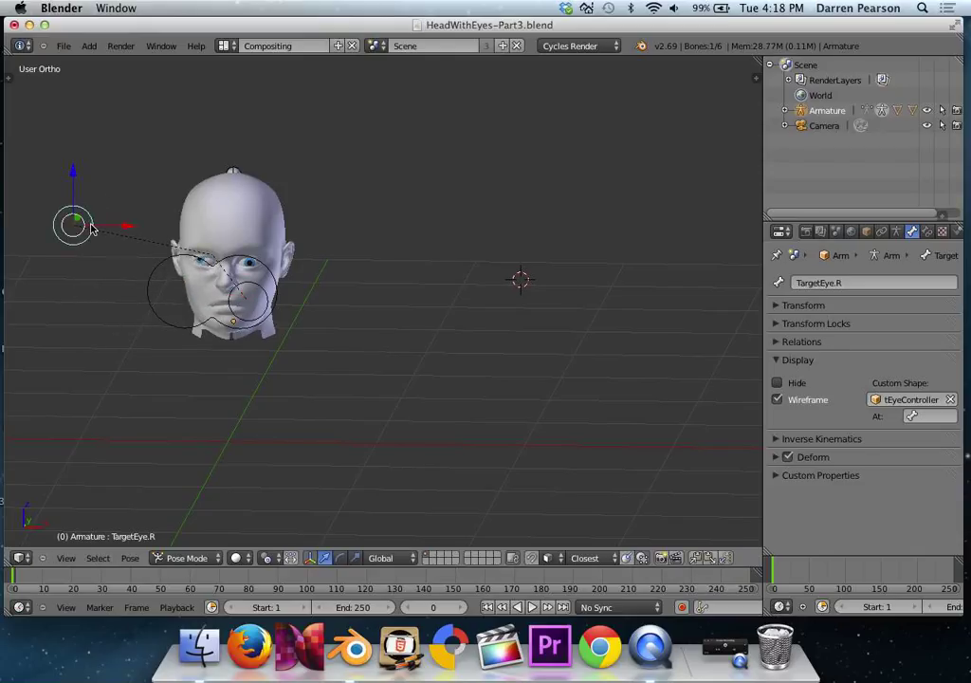
key("alt+g")
Step: Test-rotate and move HeadBone, then reset it to its rest position
right_click(190, 234)
right_click(243, 290)
right_click(254, 263)
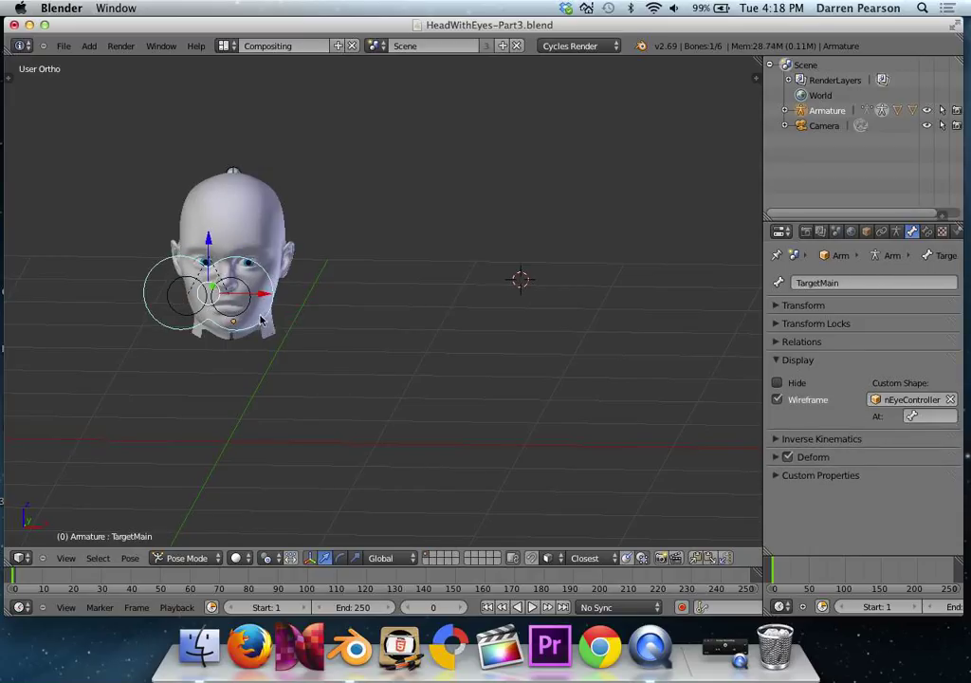
right_click(237, 175)
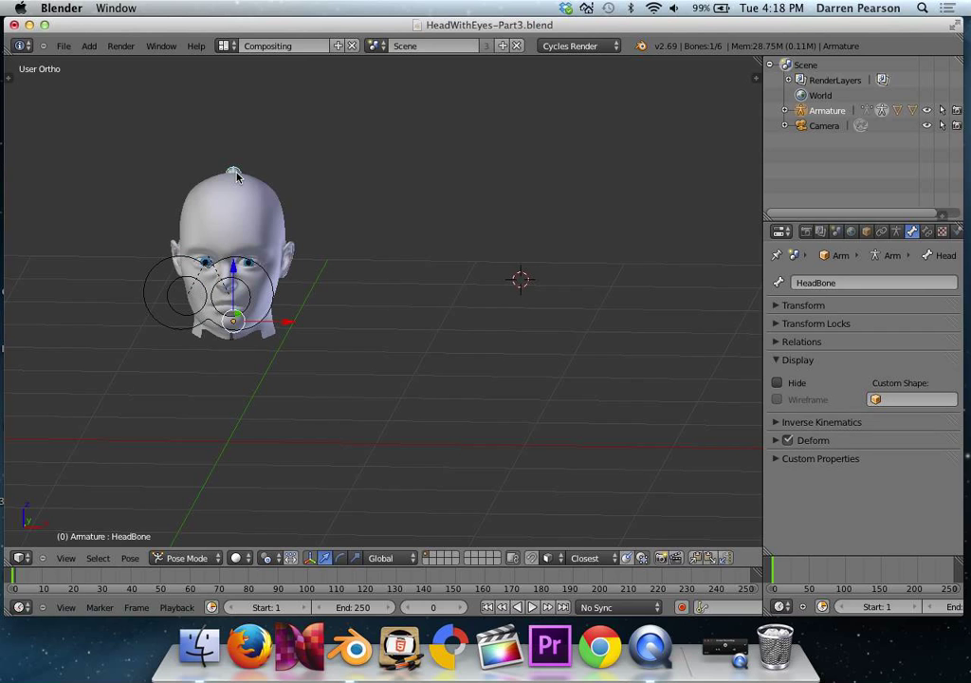
key("r")
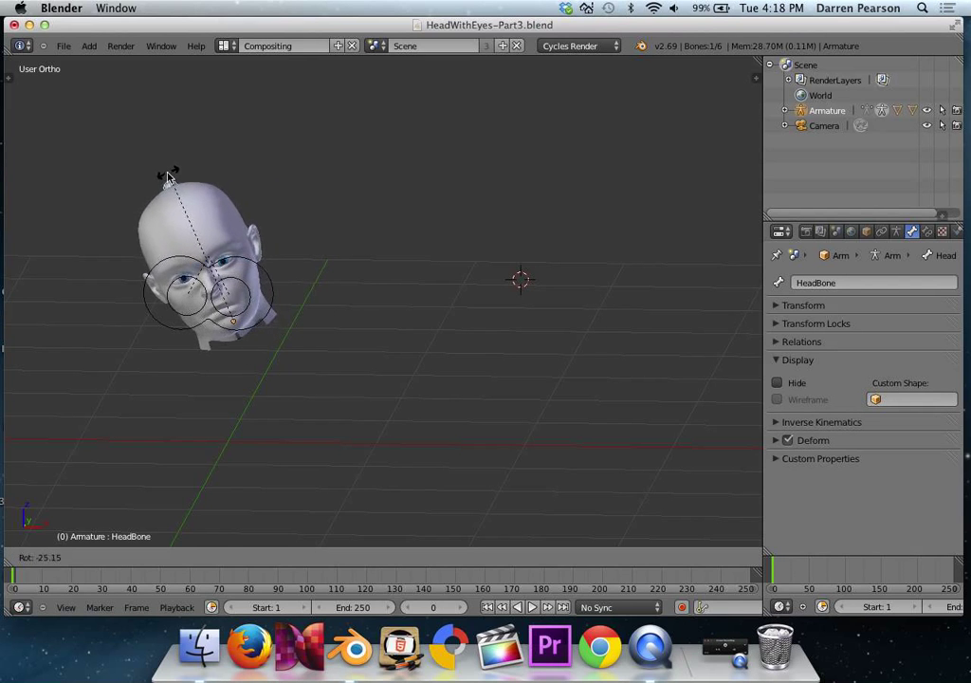
left_click(238, 213)
key("g")
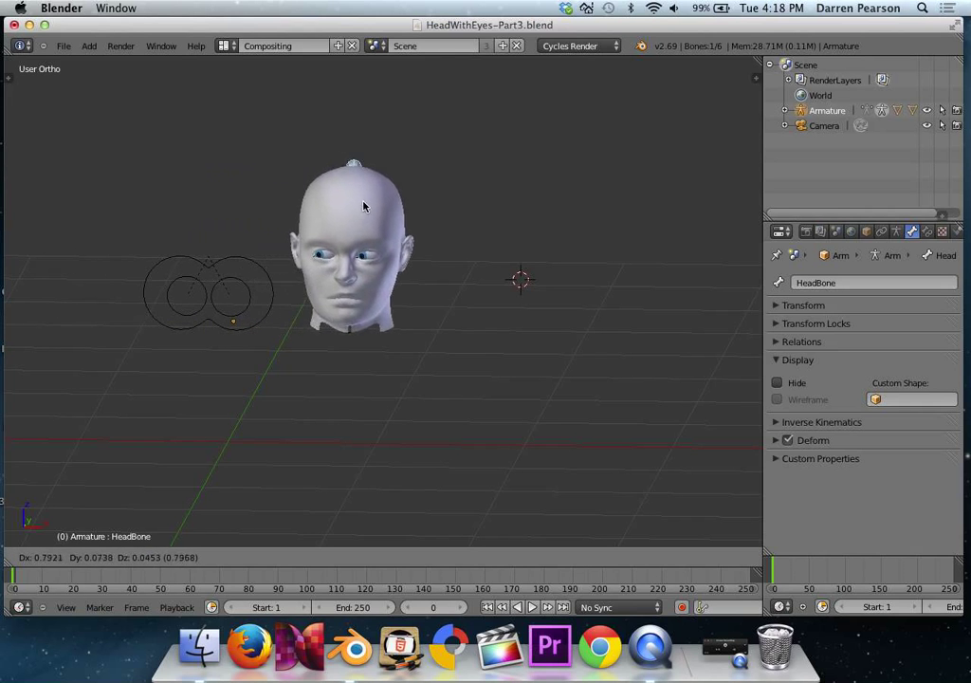
left_click(271, 158)
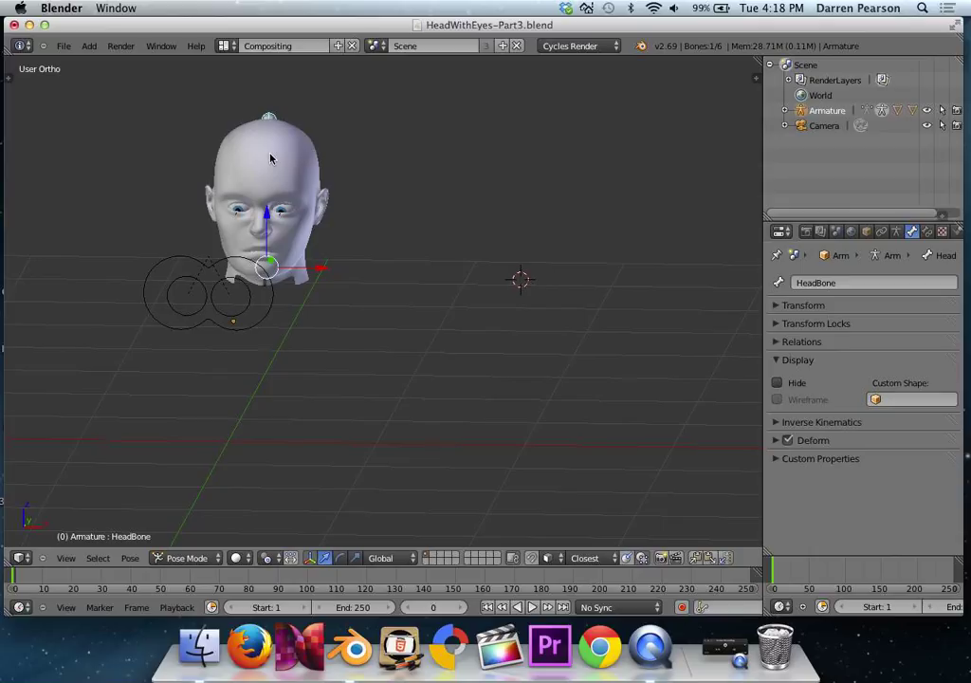
key("alt+g")
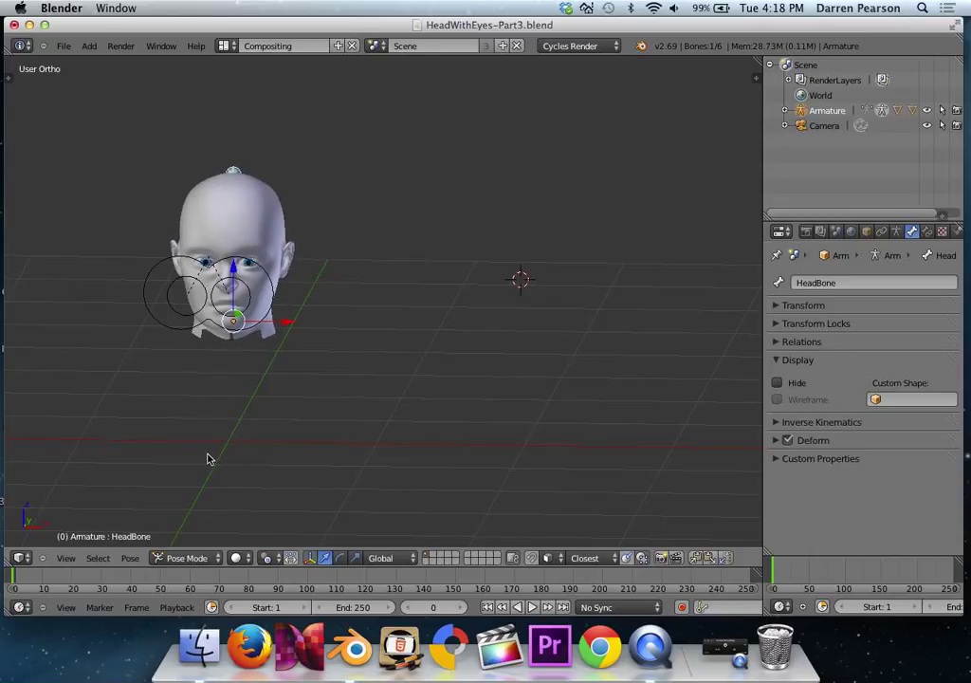
Step: Switch to Object Mode and save the rig as HeadWithEyes-Part4.blend
left_click(187, 558)
left_click(216, 542)
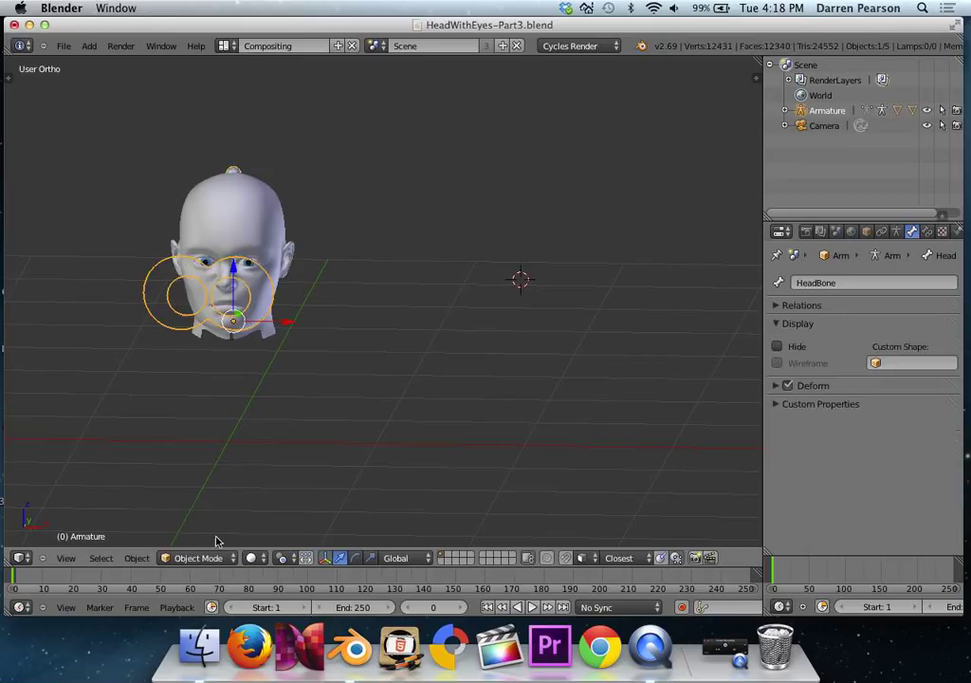
left_click(64, 46)
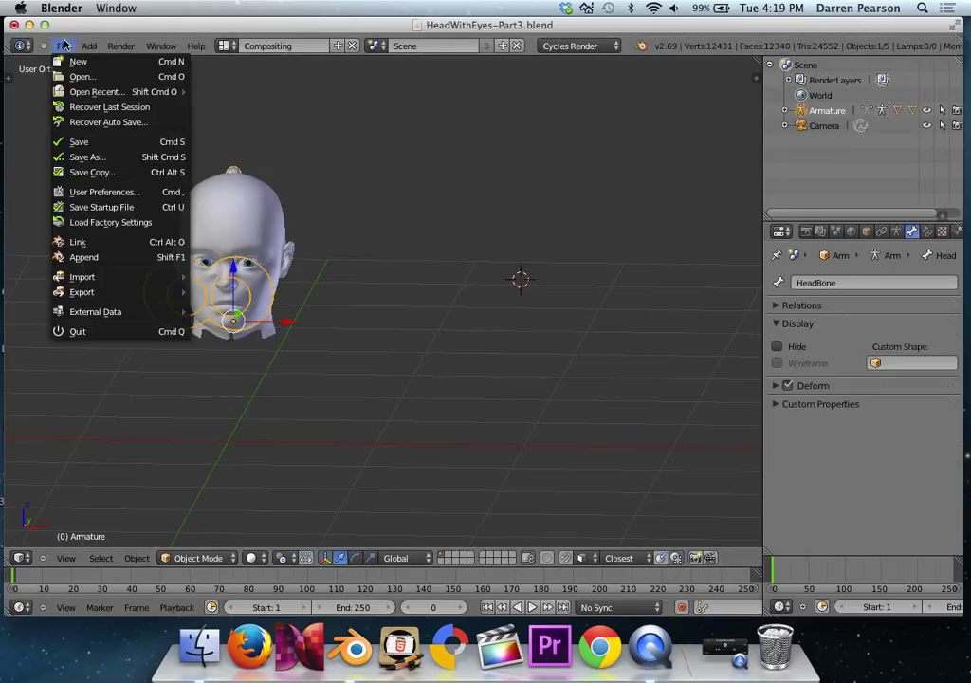
left_click(112, 158)
left_click(275, 102)
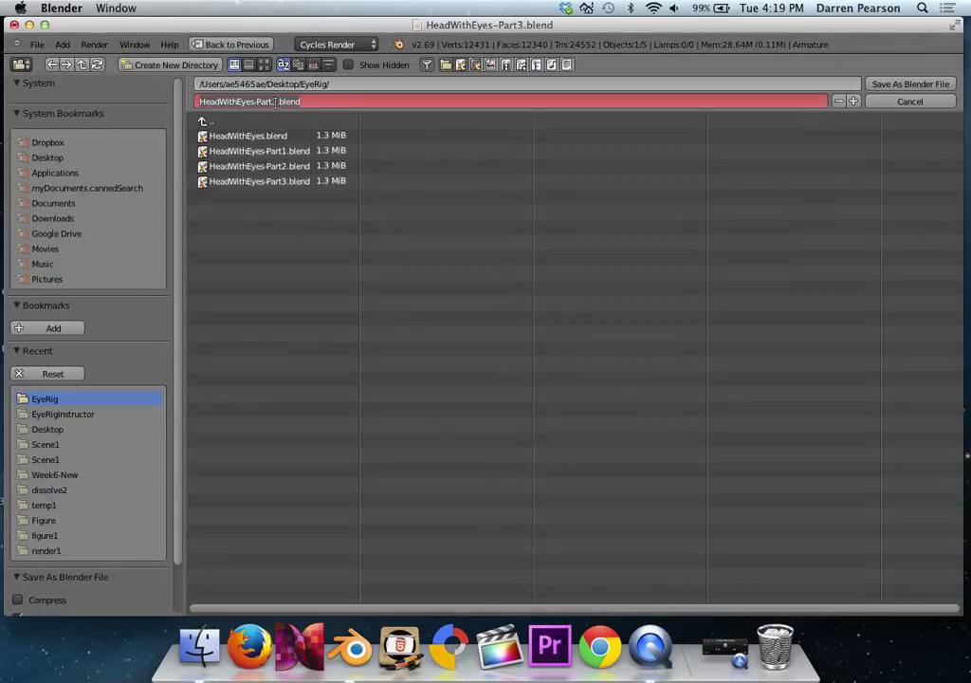
key("KP_Add")
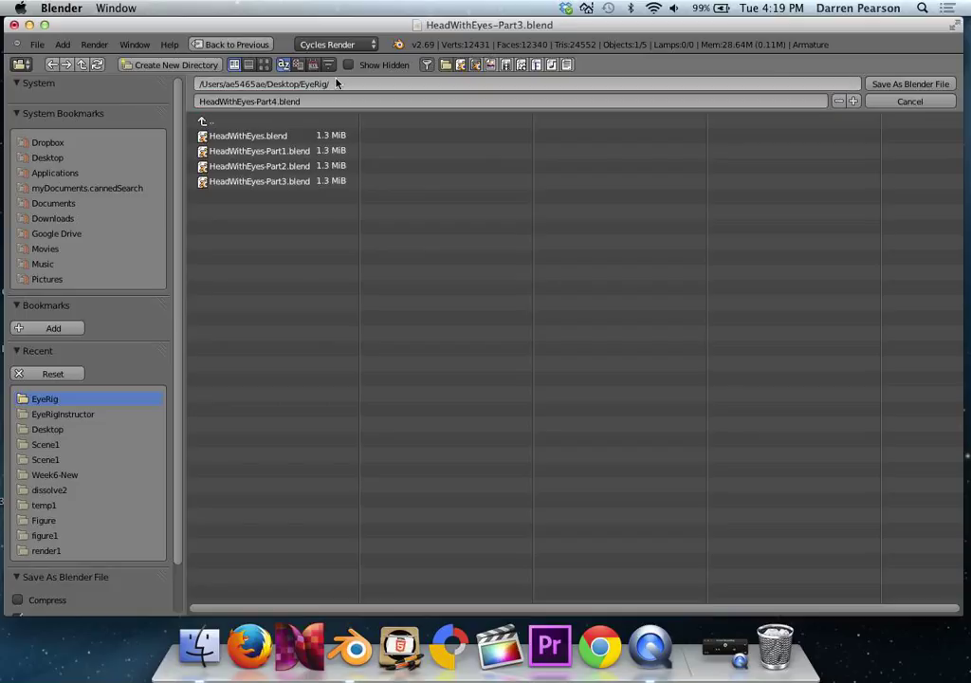
left_click(920, 89)
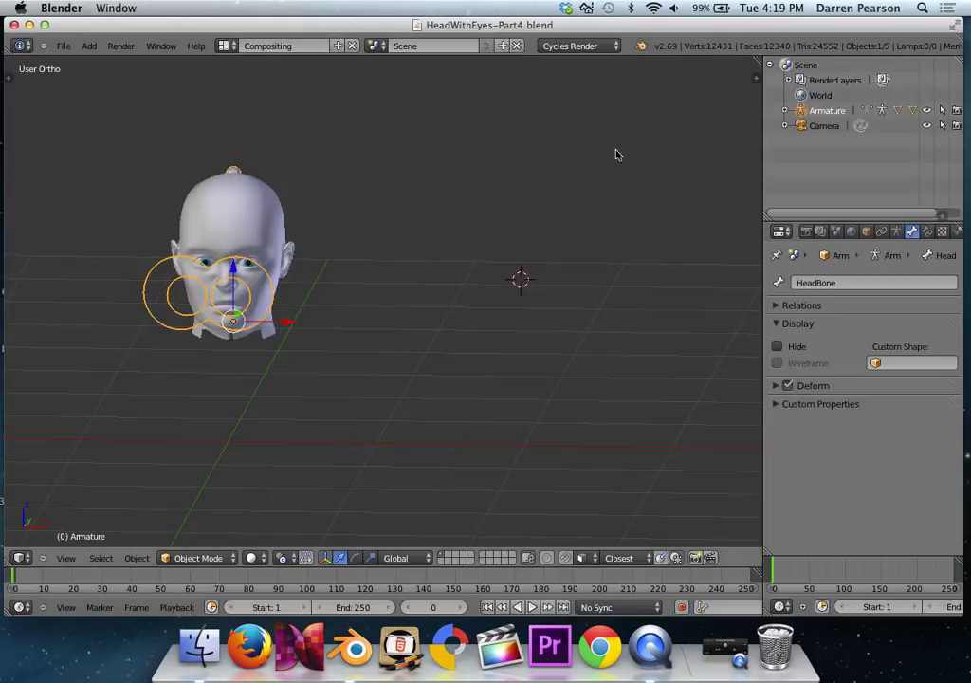
Step: Zoom in on the finished head rig, then bring QuickTime Player to the front
middle_click_drag(540, 184, 241, 278)
scroll(413, 340, "up", 2)
middle_click_drag(414, 340, 427, 340, "shift")
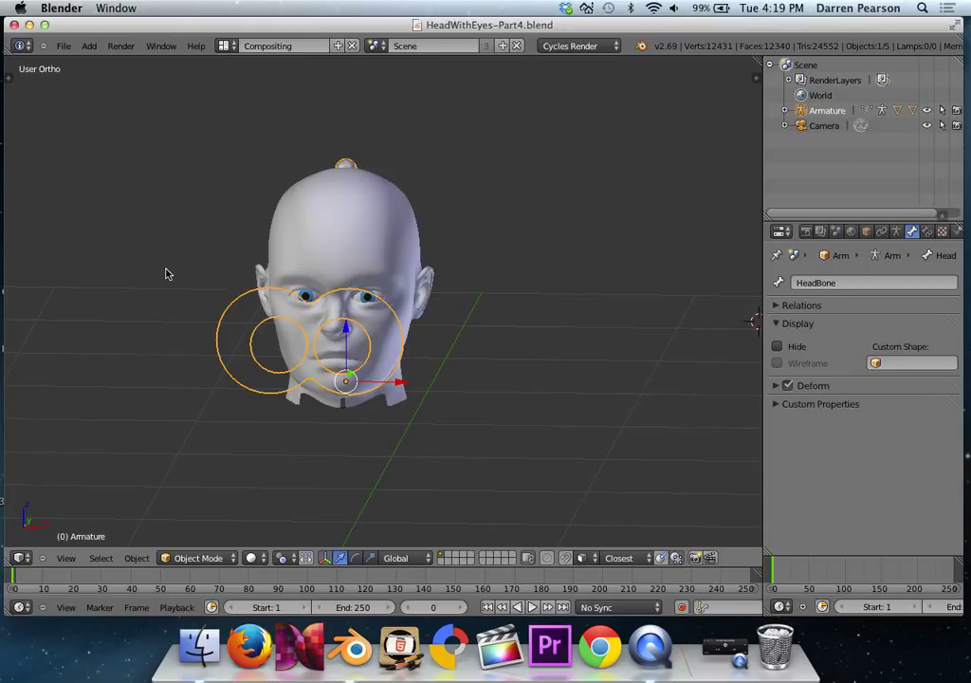
left_click(737, 652)
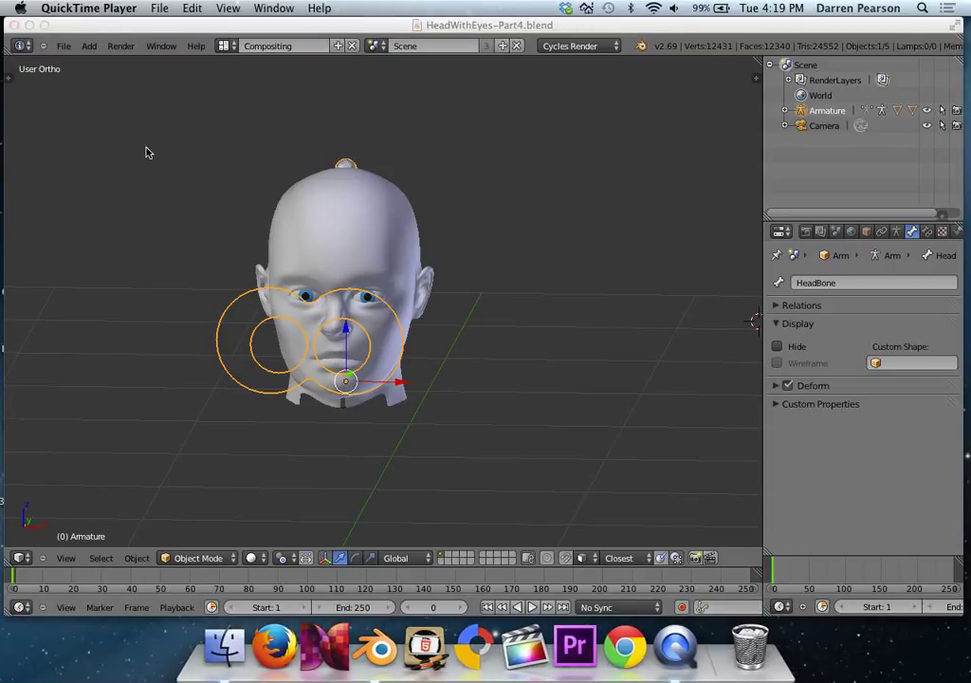